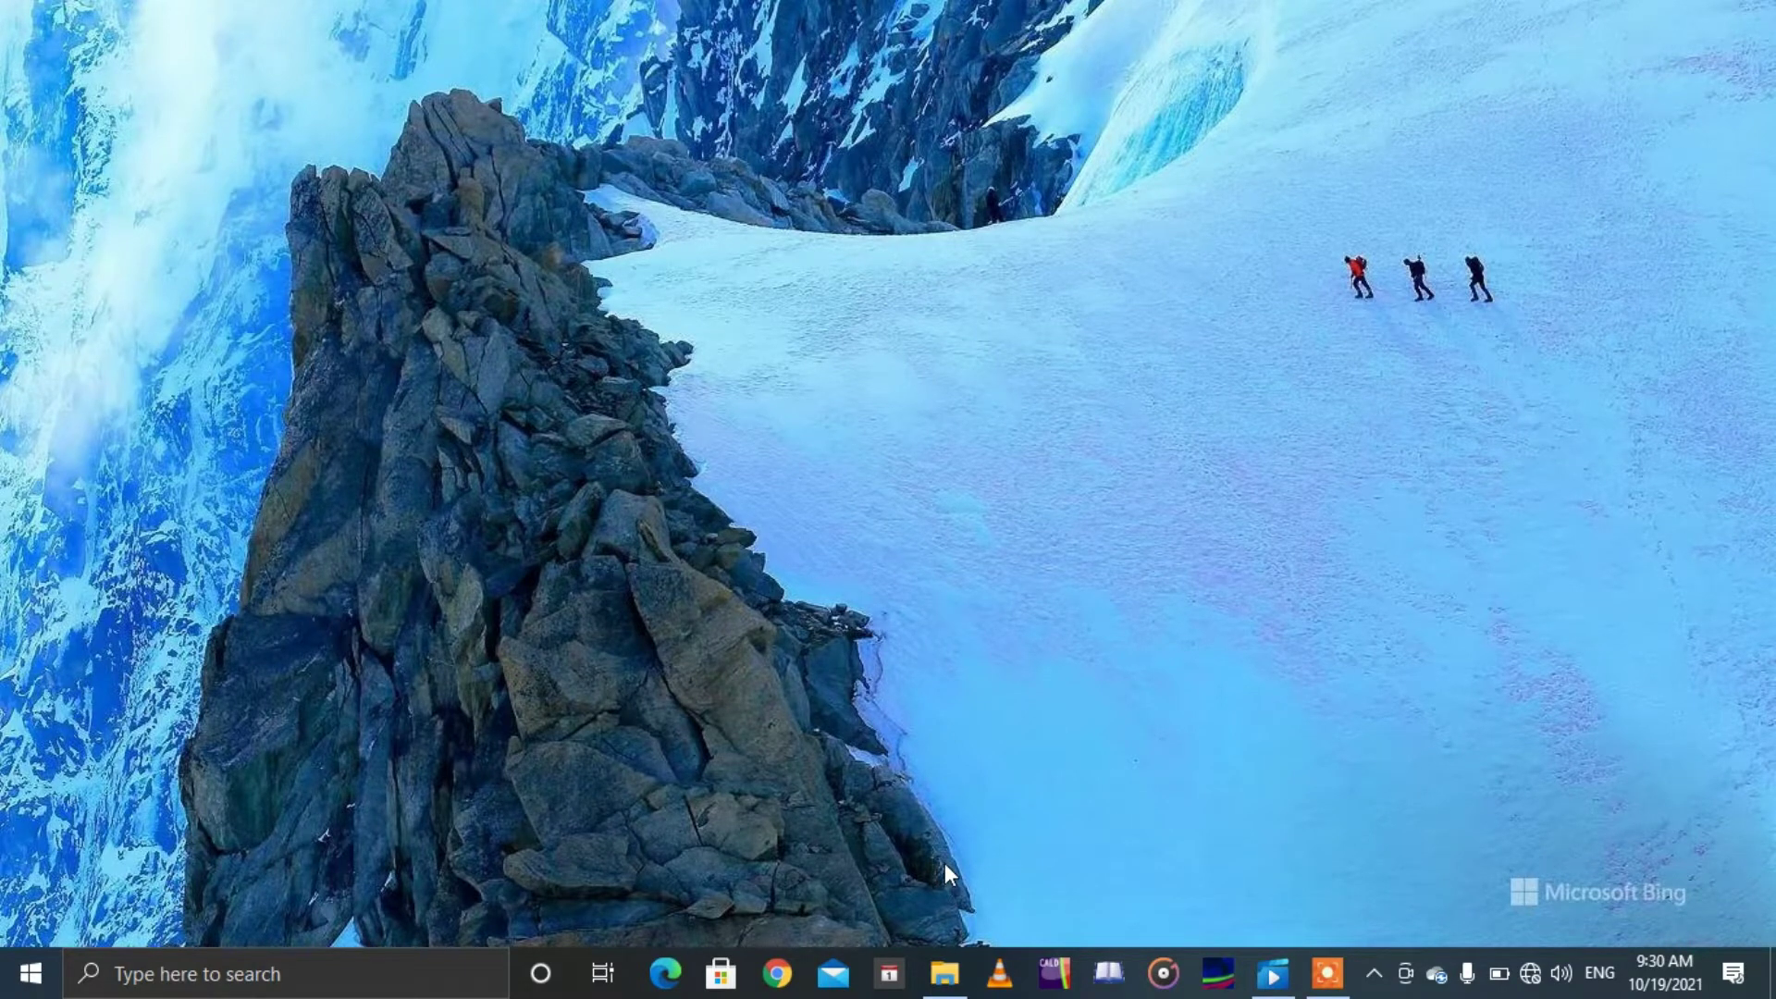
# Step: Search for Word from the Start menu and open a new blank document
pyautogui.press('super')
pyautogui.write('word')
pyautogui.press('Return')
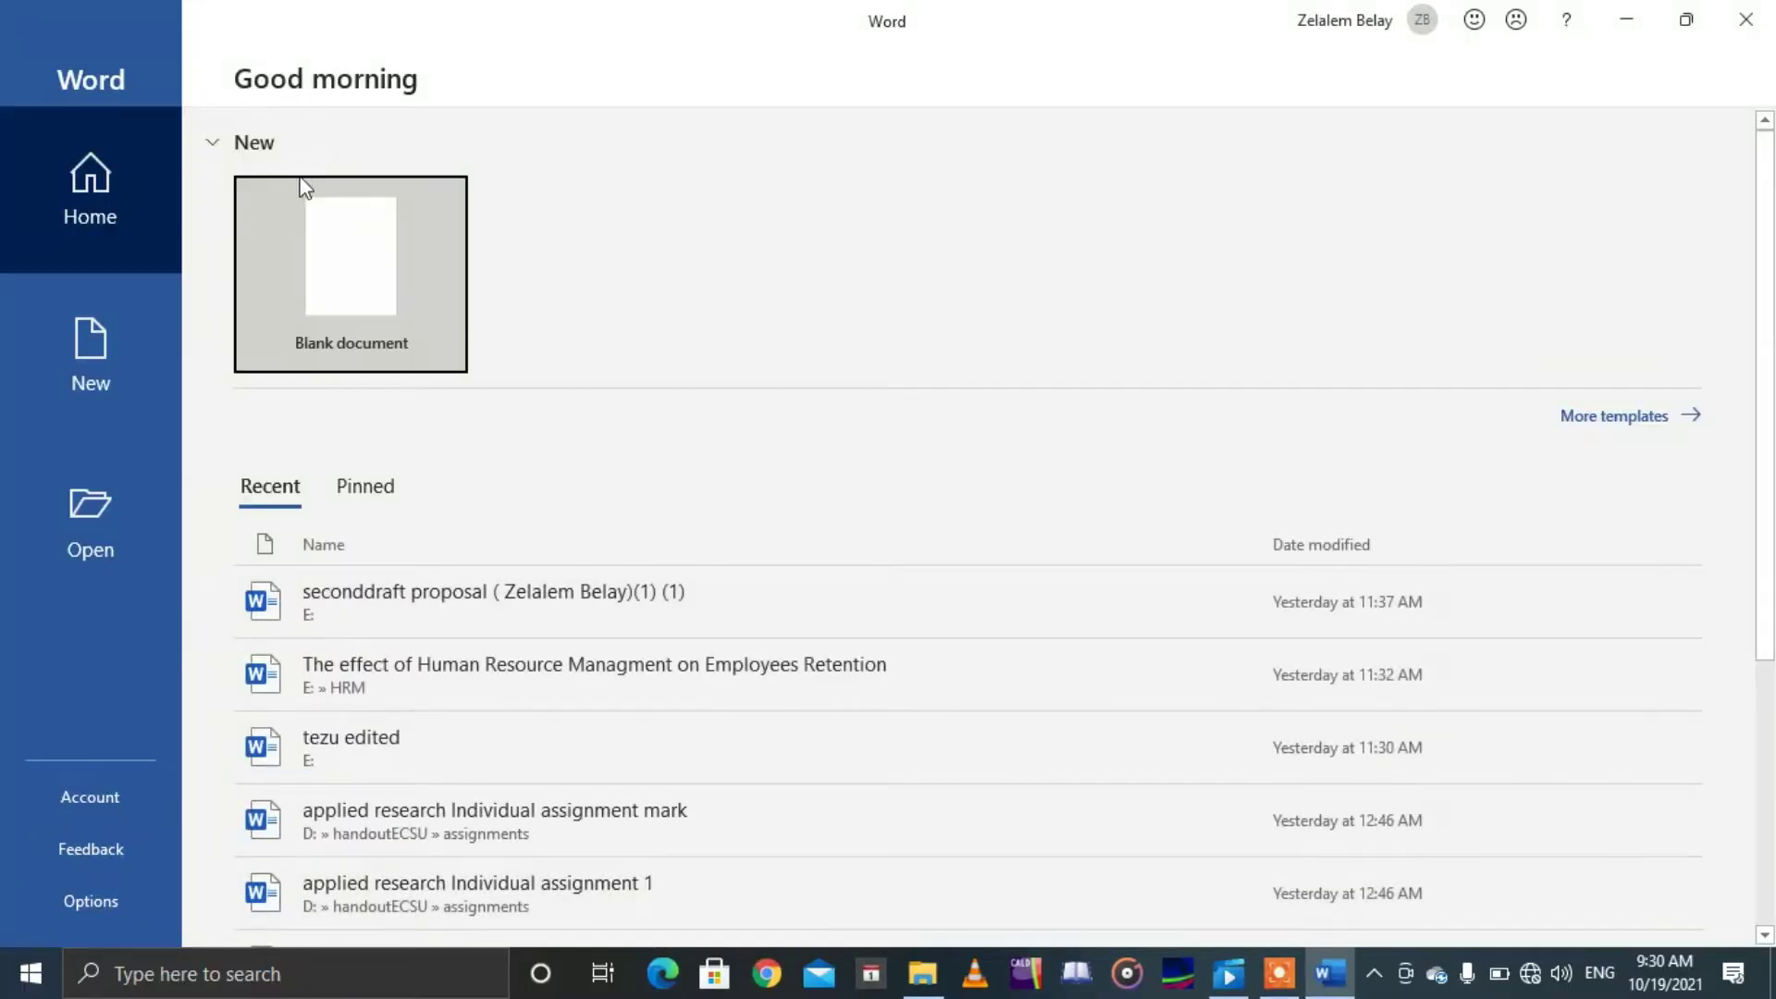
pyautogui.click(345, 262)
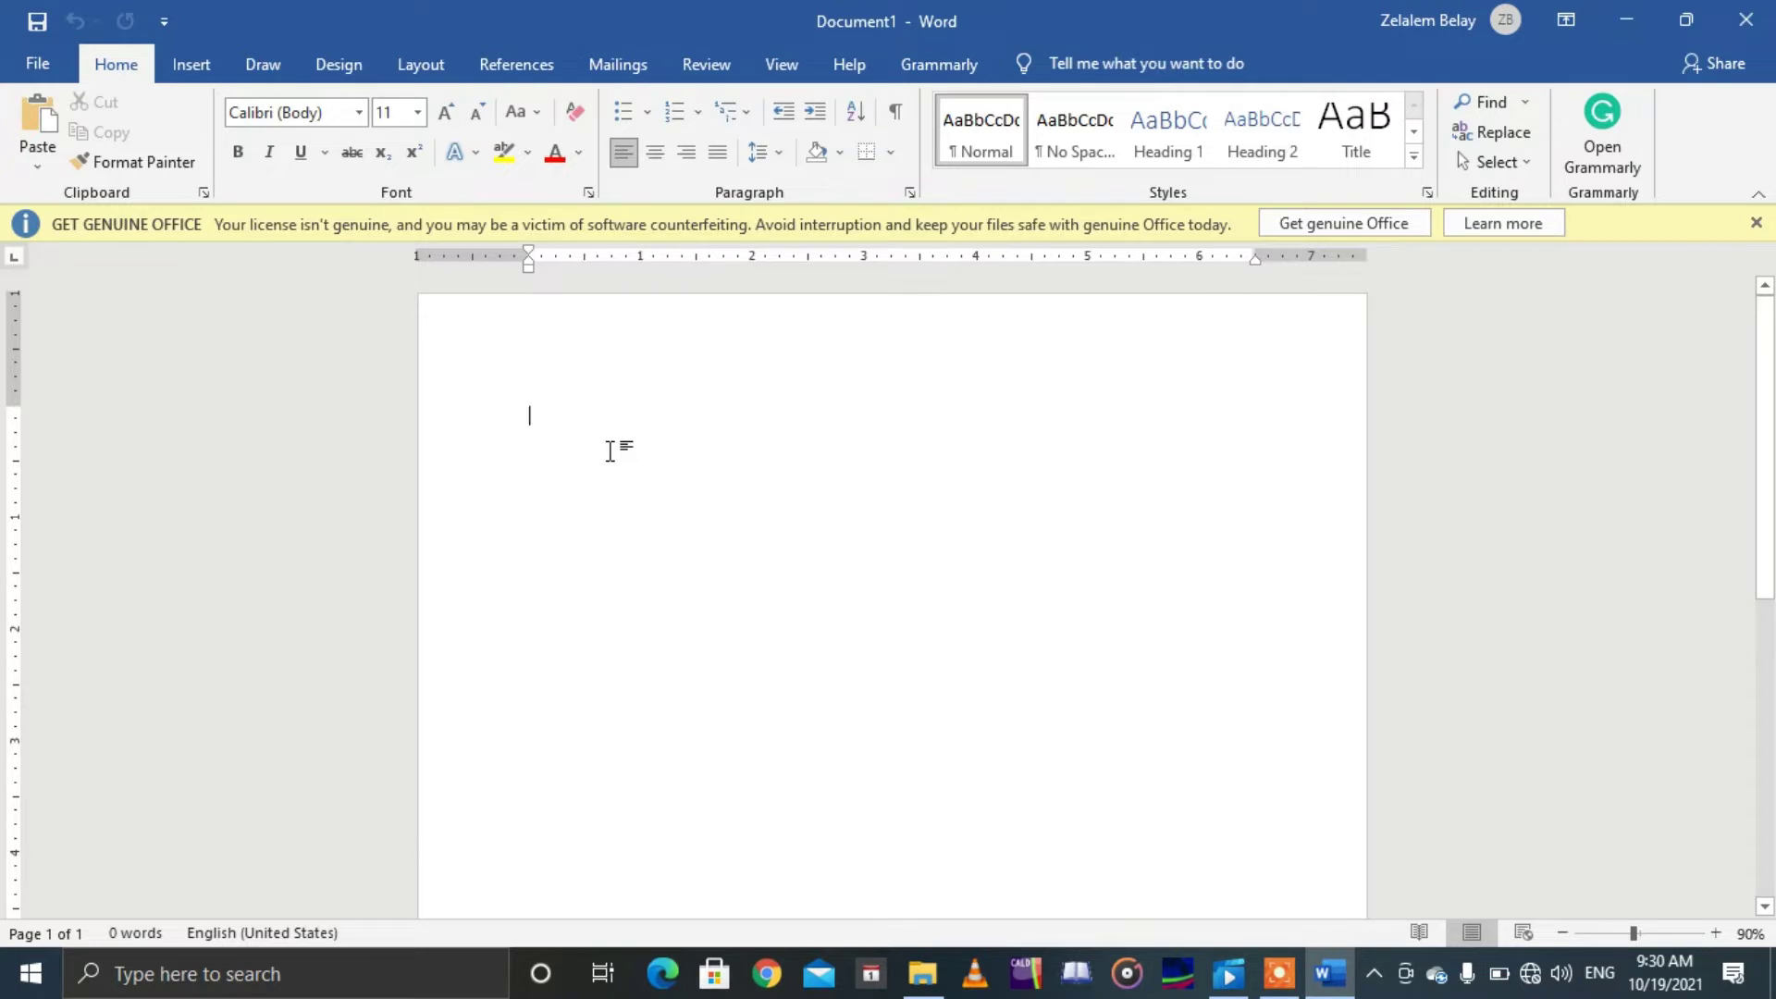
# Step: Type a 39-word line of placeholder text into Document1
pyautogui.write('dihgfuhdgf gfd gd fg df g dfgd fdf gfd g df gfd gdfkgjkdf gdf gdfg dfg dfgjfndjkfdf gdfg df gdf gd fg df gd fg df gdf g df gdf gd f gdf g df gdf g dfg df')
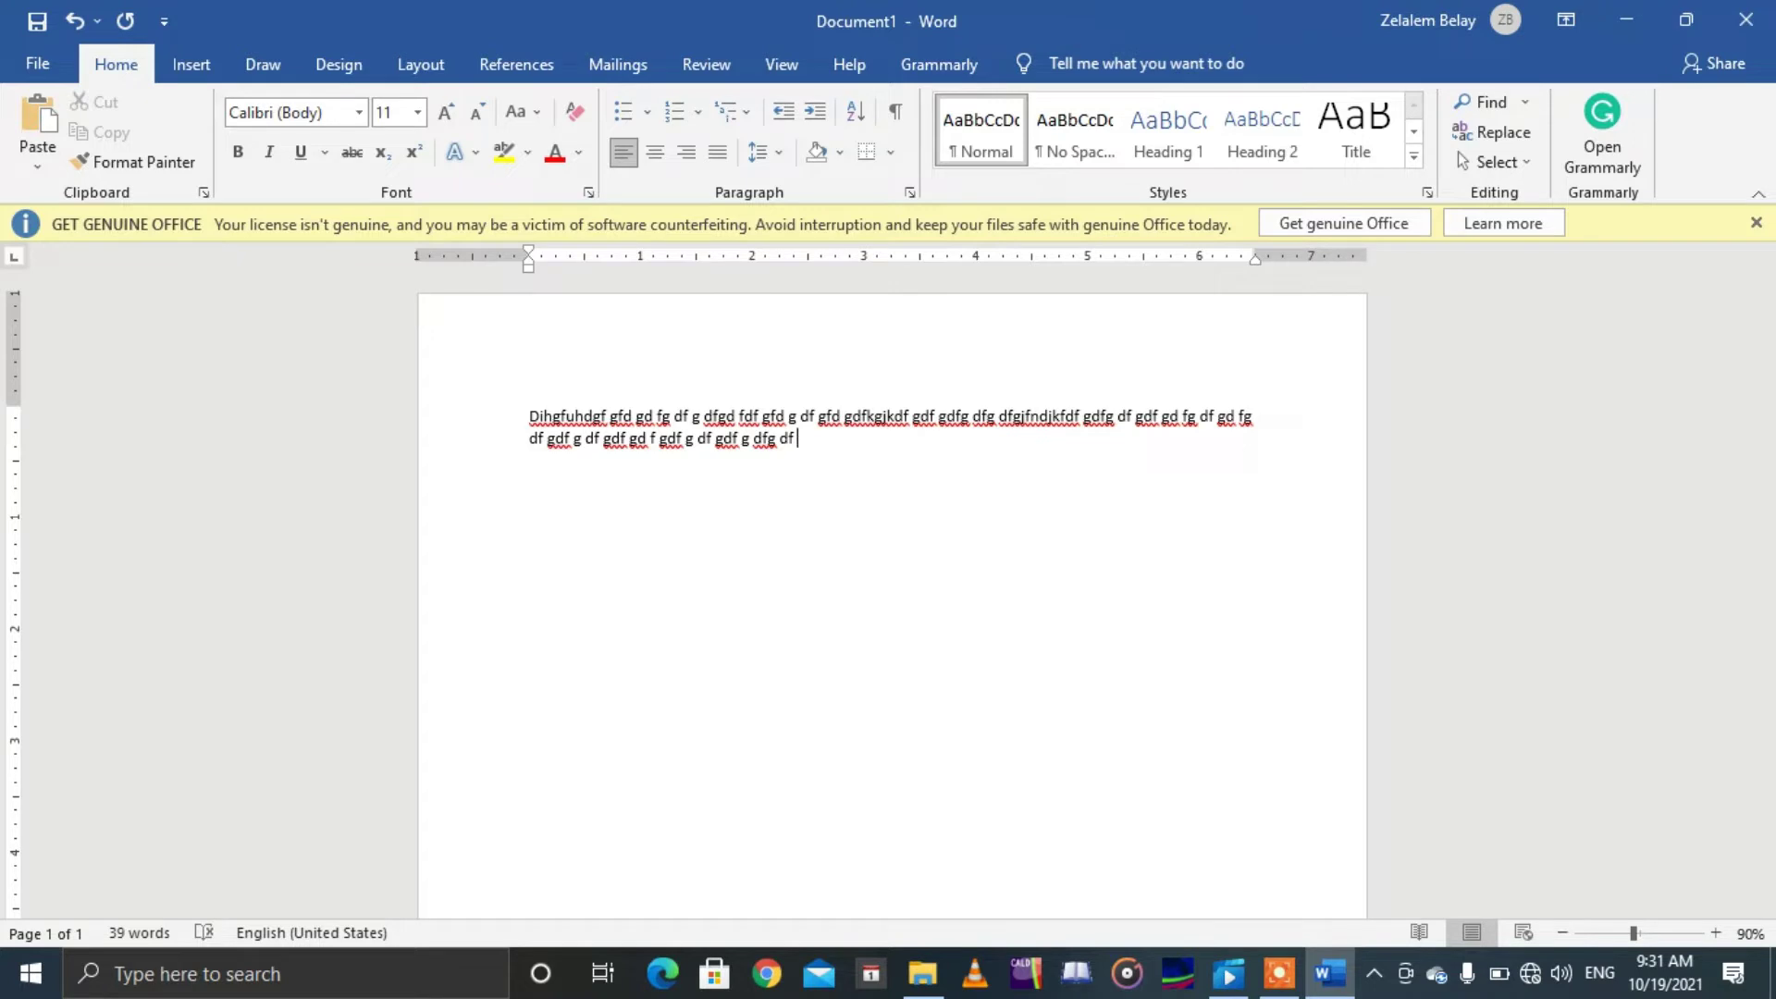
pyautogui.click(807, 447)
pyautogui.click(516, 66)
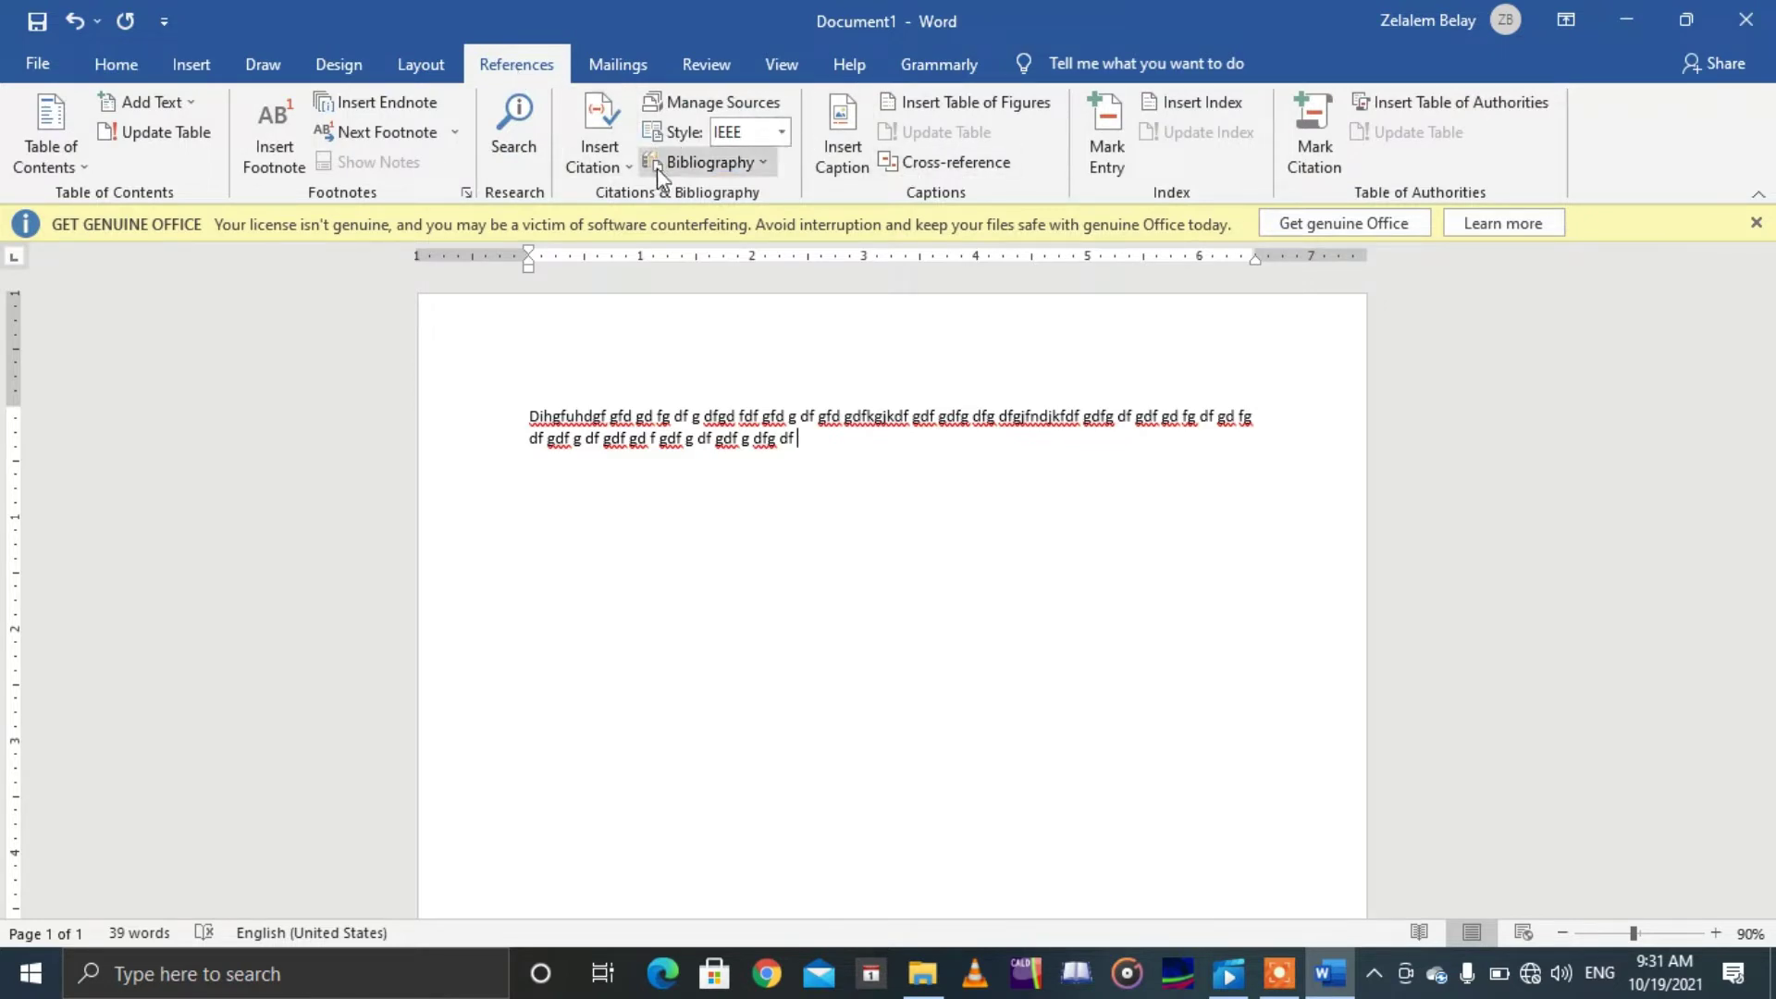
# Step: Change the citation and bibliography style to APA
pyautogui.click(783, 132)
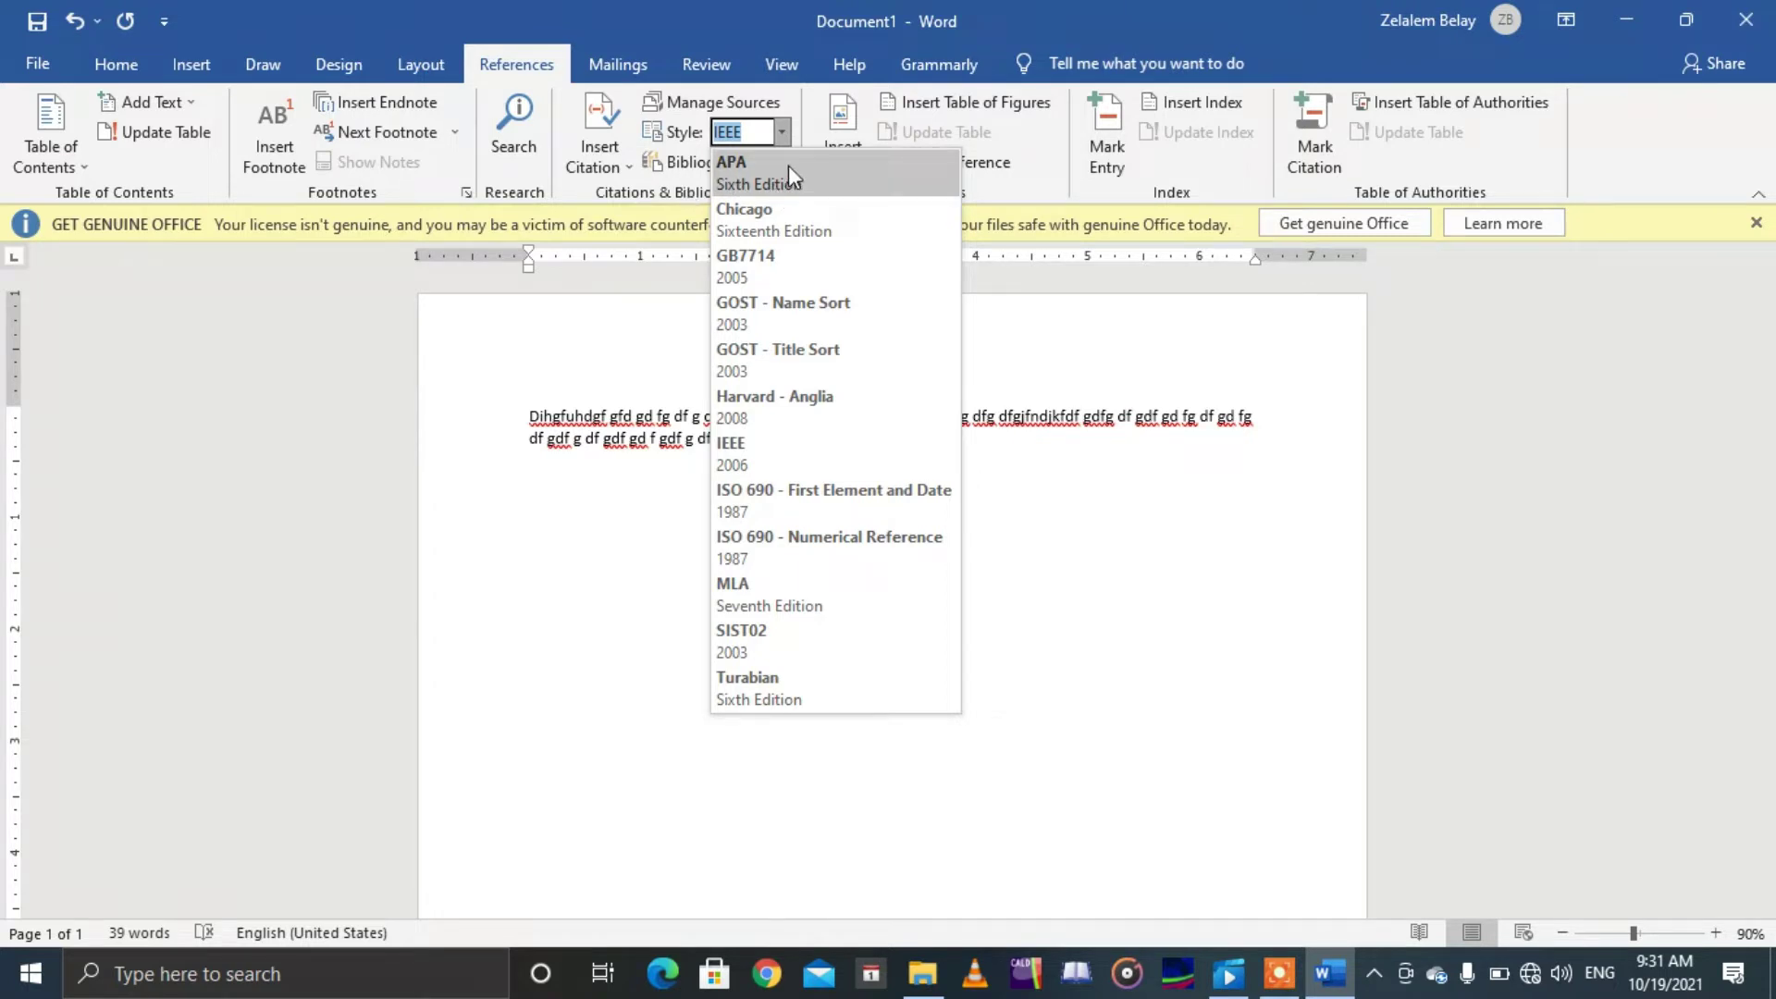
pyautogui.click(788, 165)
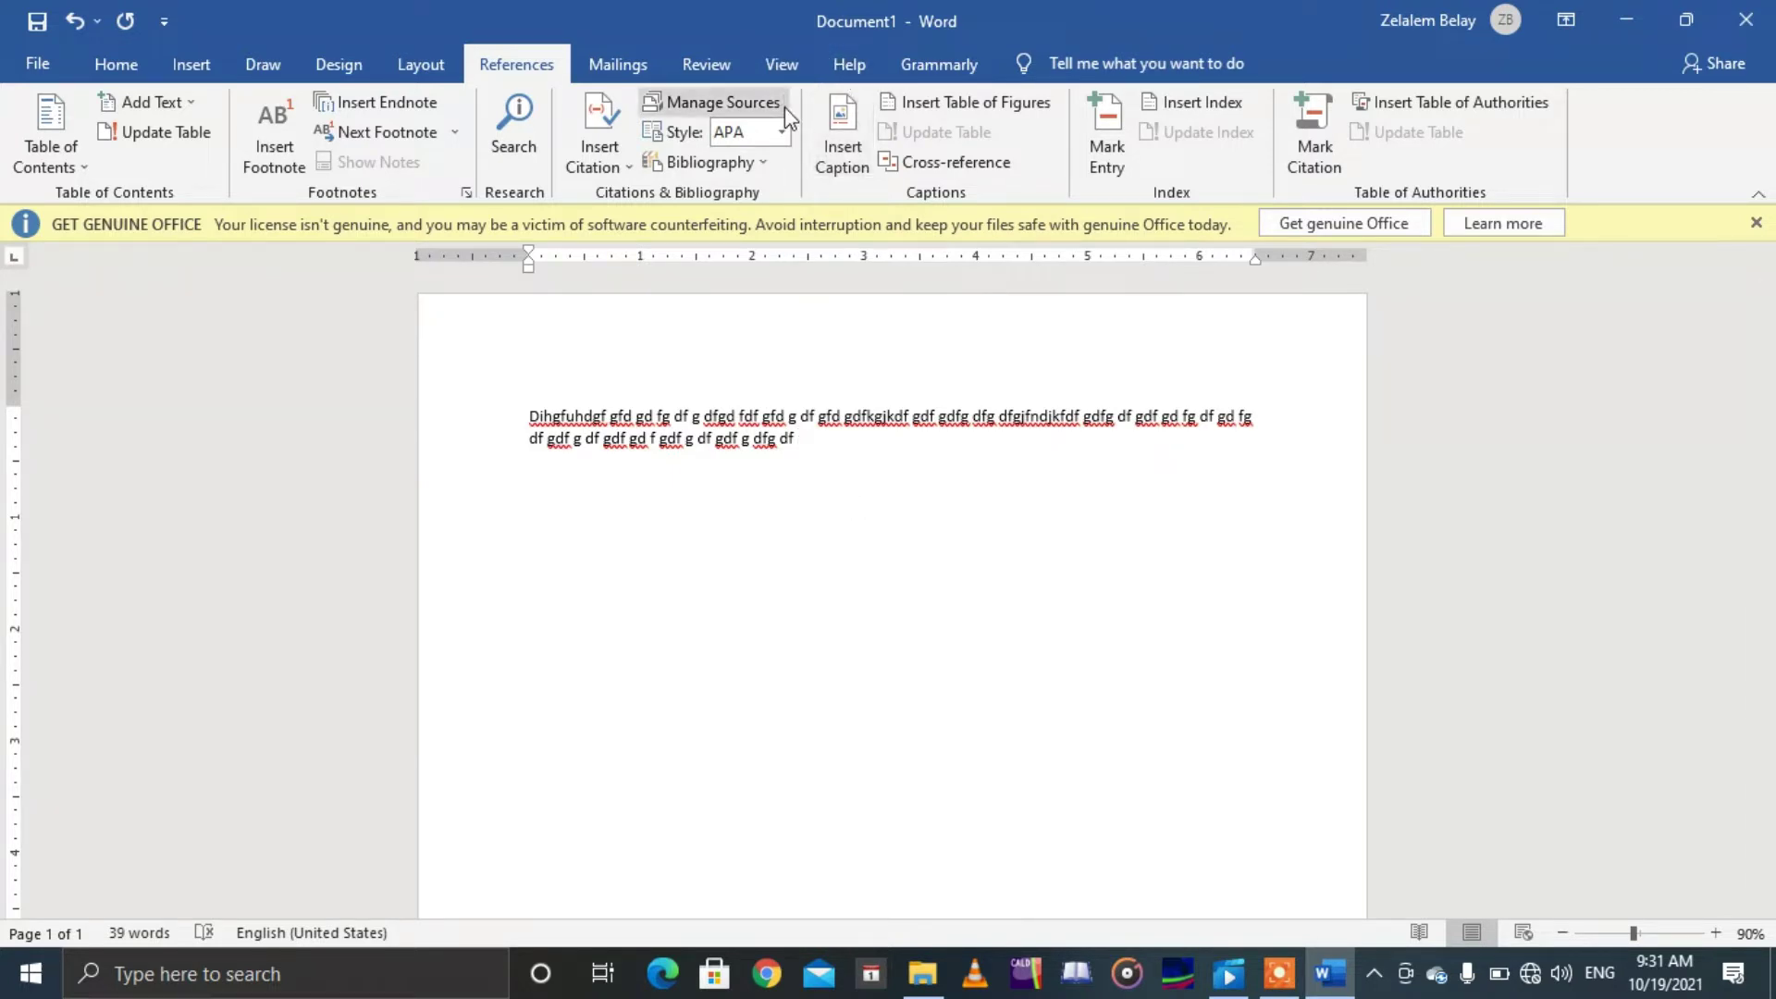
pyautogui.click(783, 132)
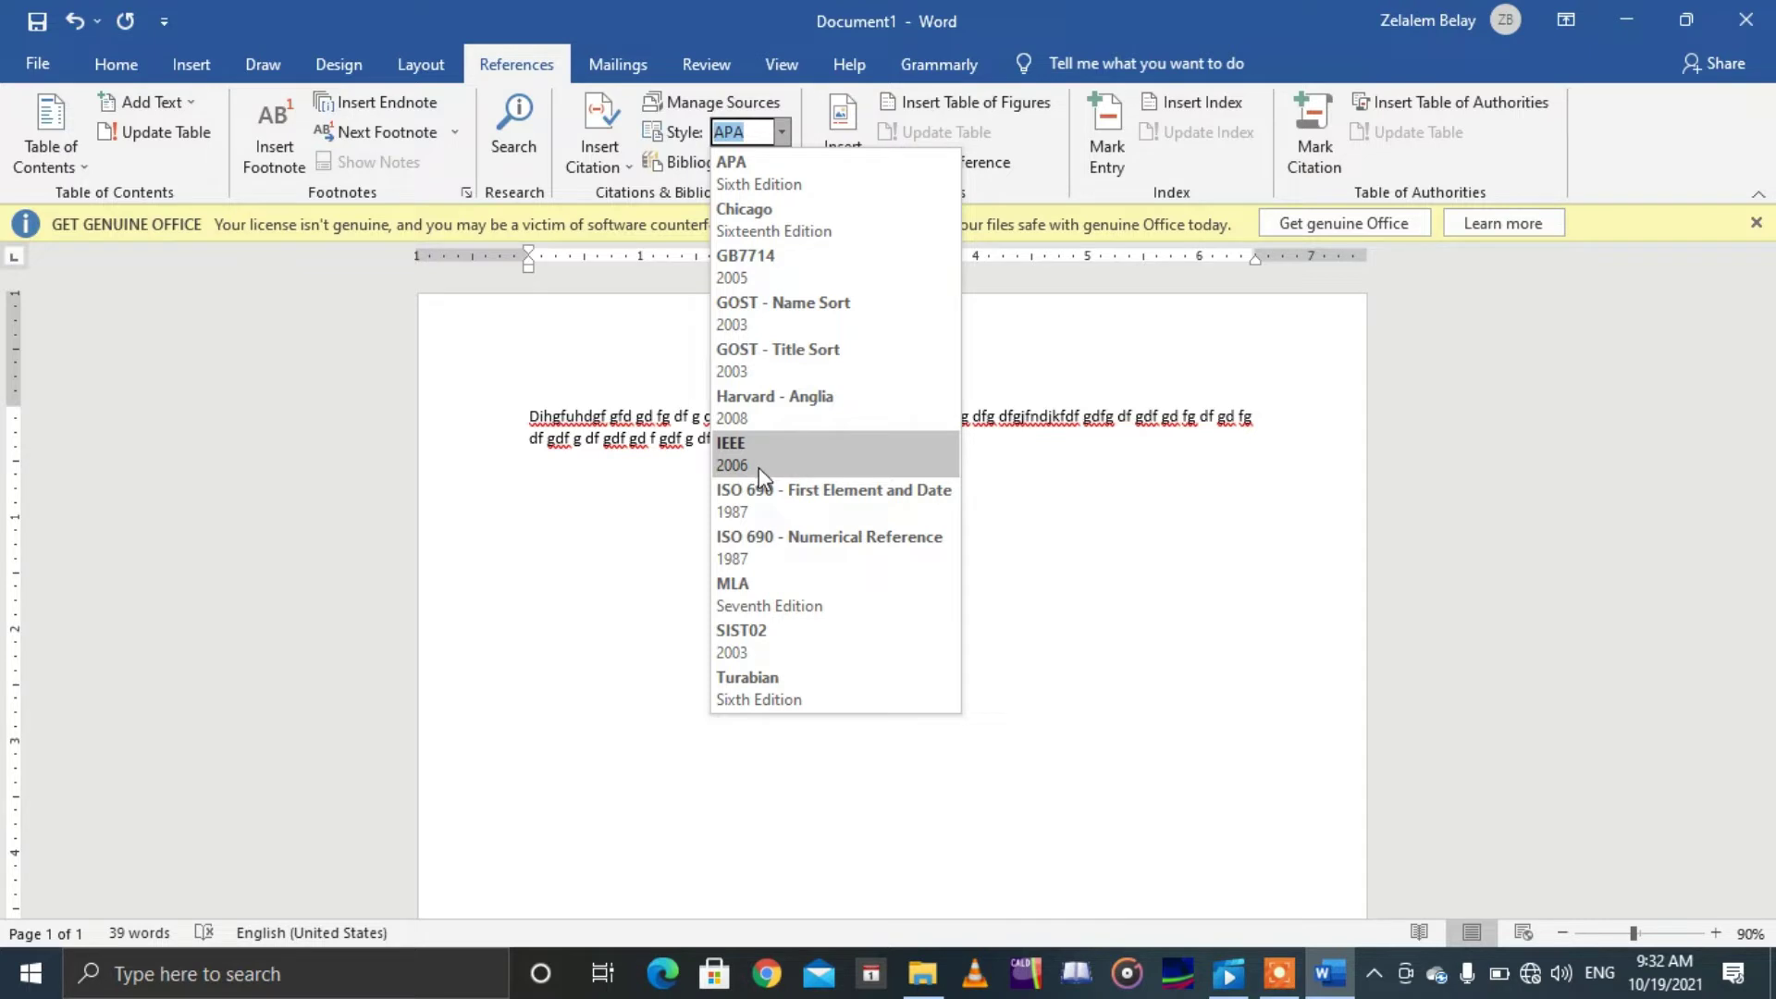
pyautogui.click(772, 179)
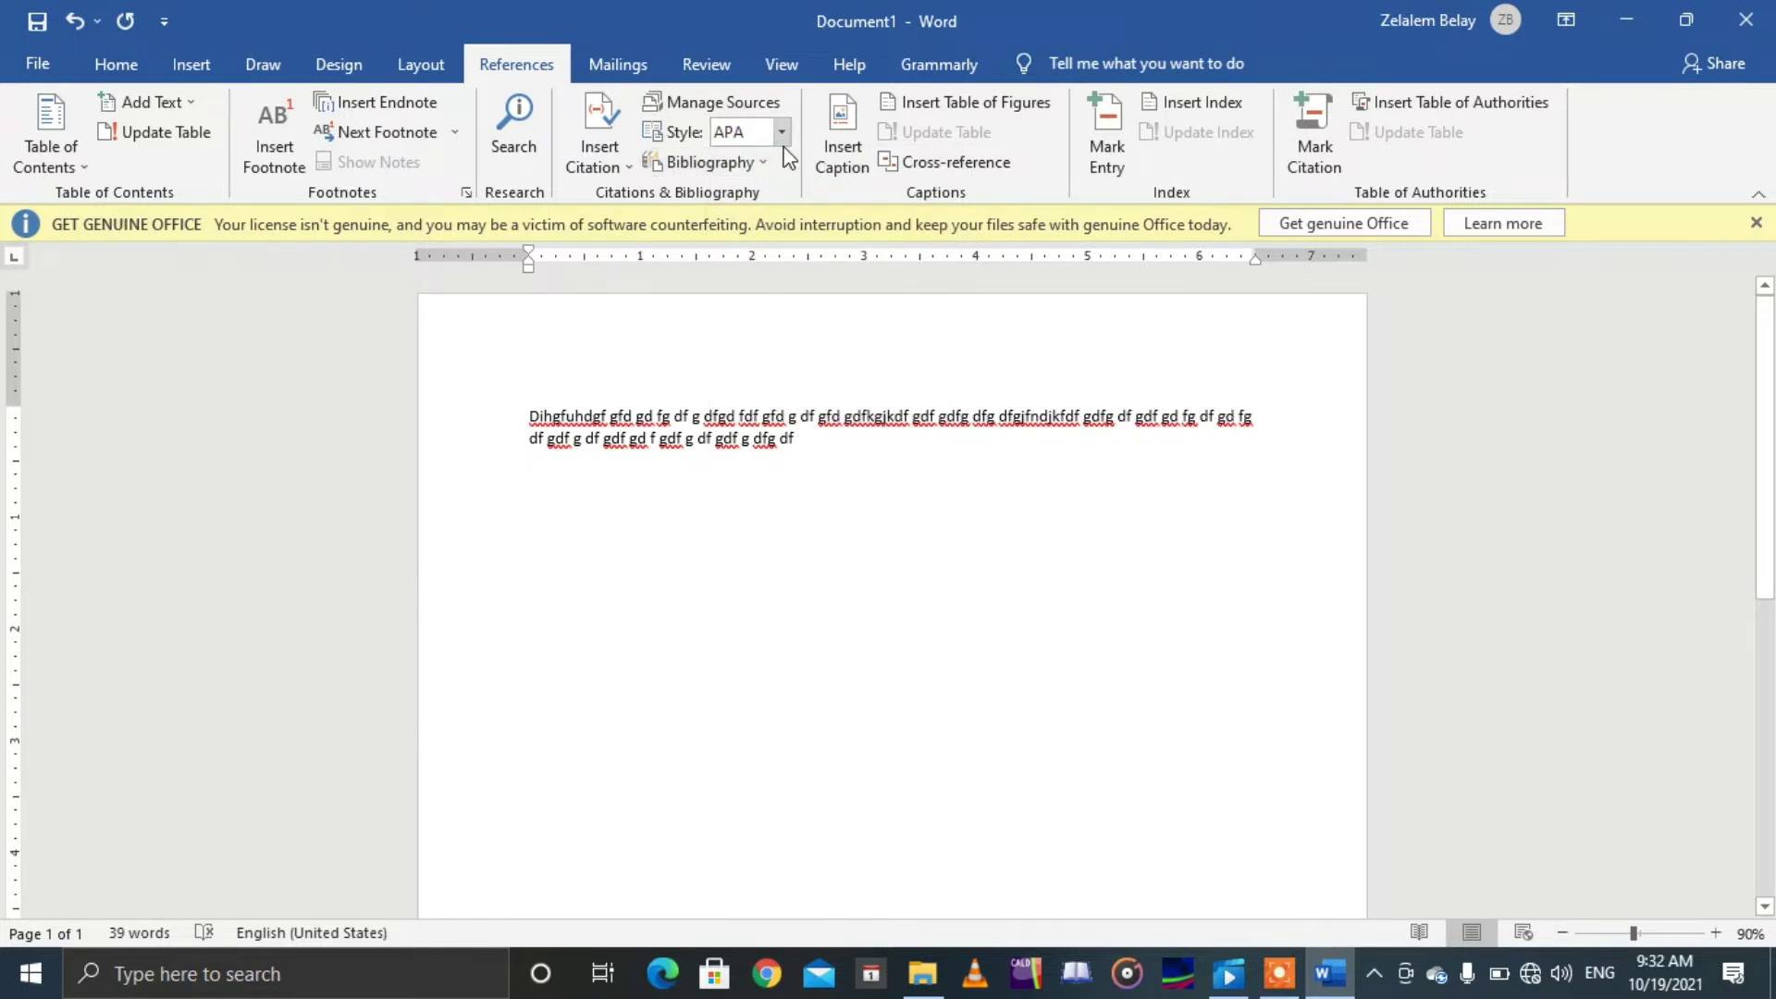
# Step: Place the cursor at the end of the sample paragraph and open Insert Citation
pyautogui.moveTo(807, 443); pyautogui.dragTo(521, 420)
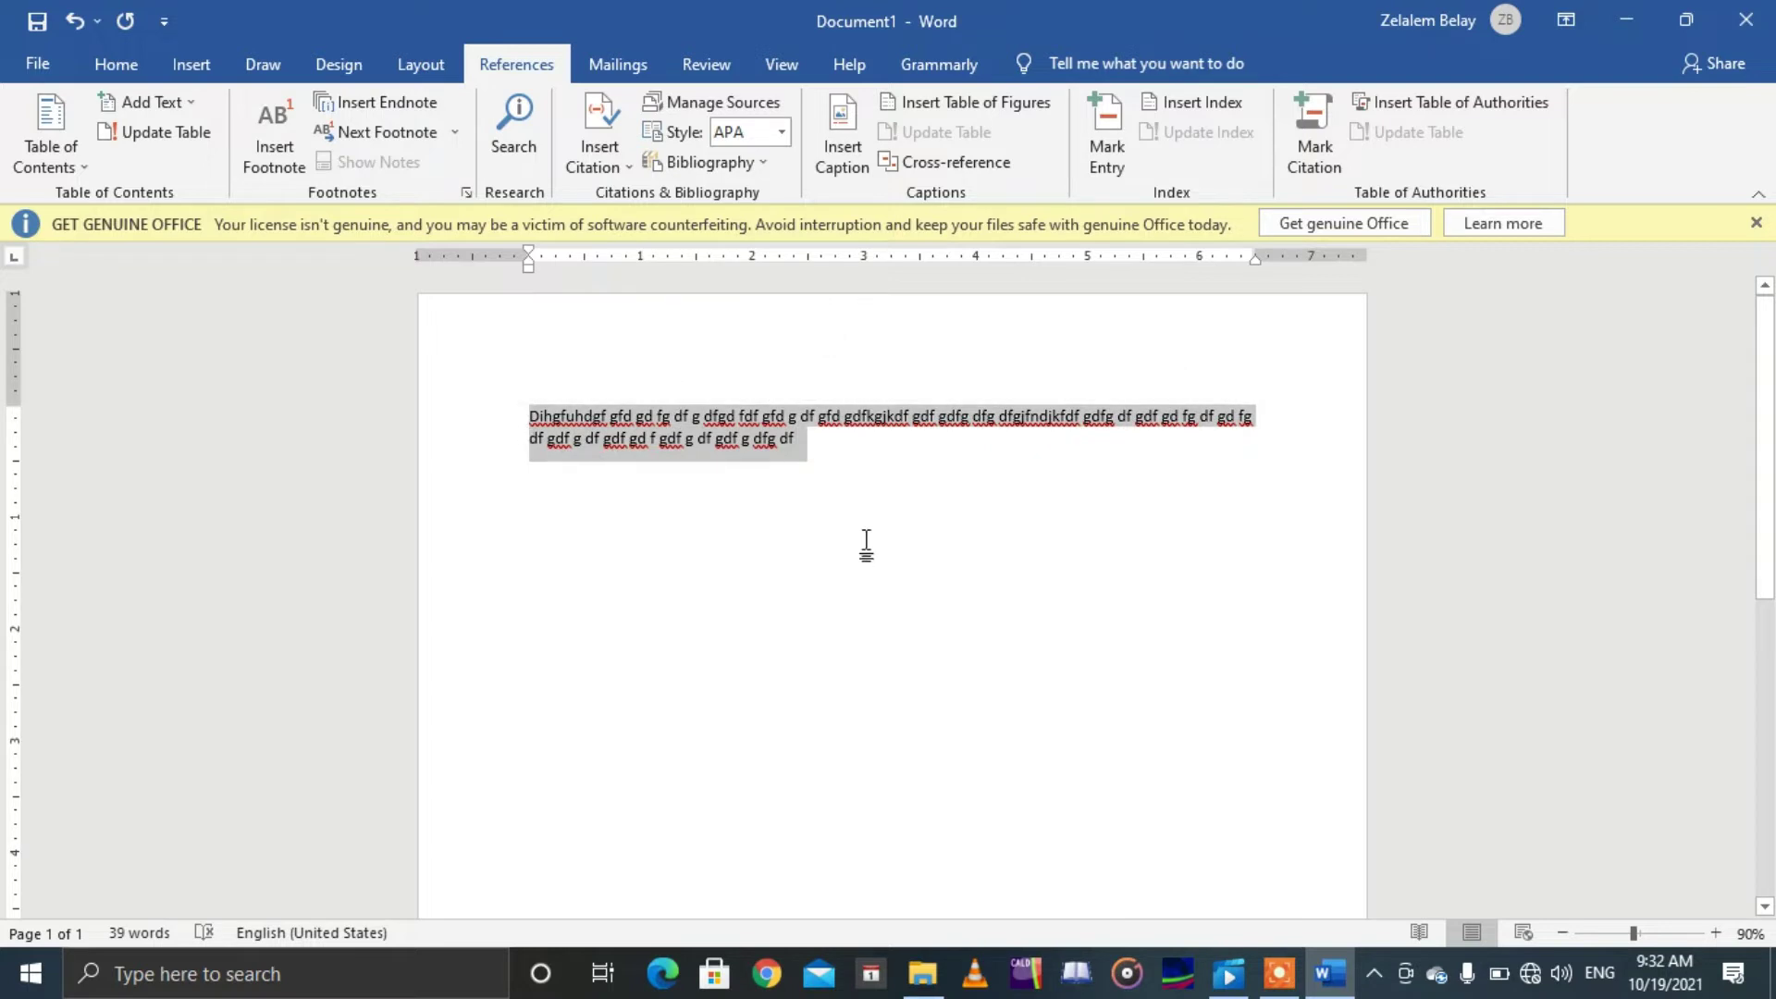
pyautogui.click(806, 448)
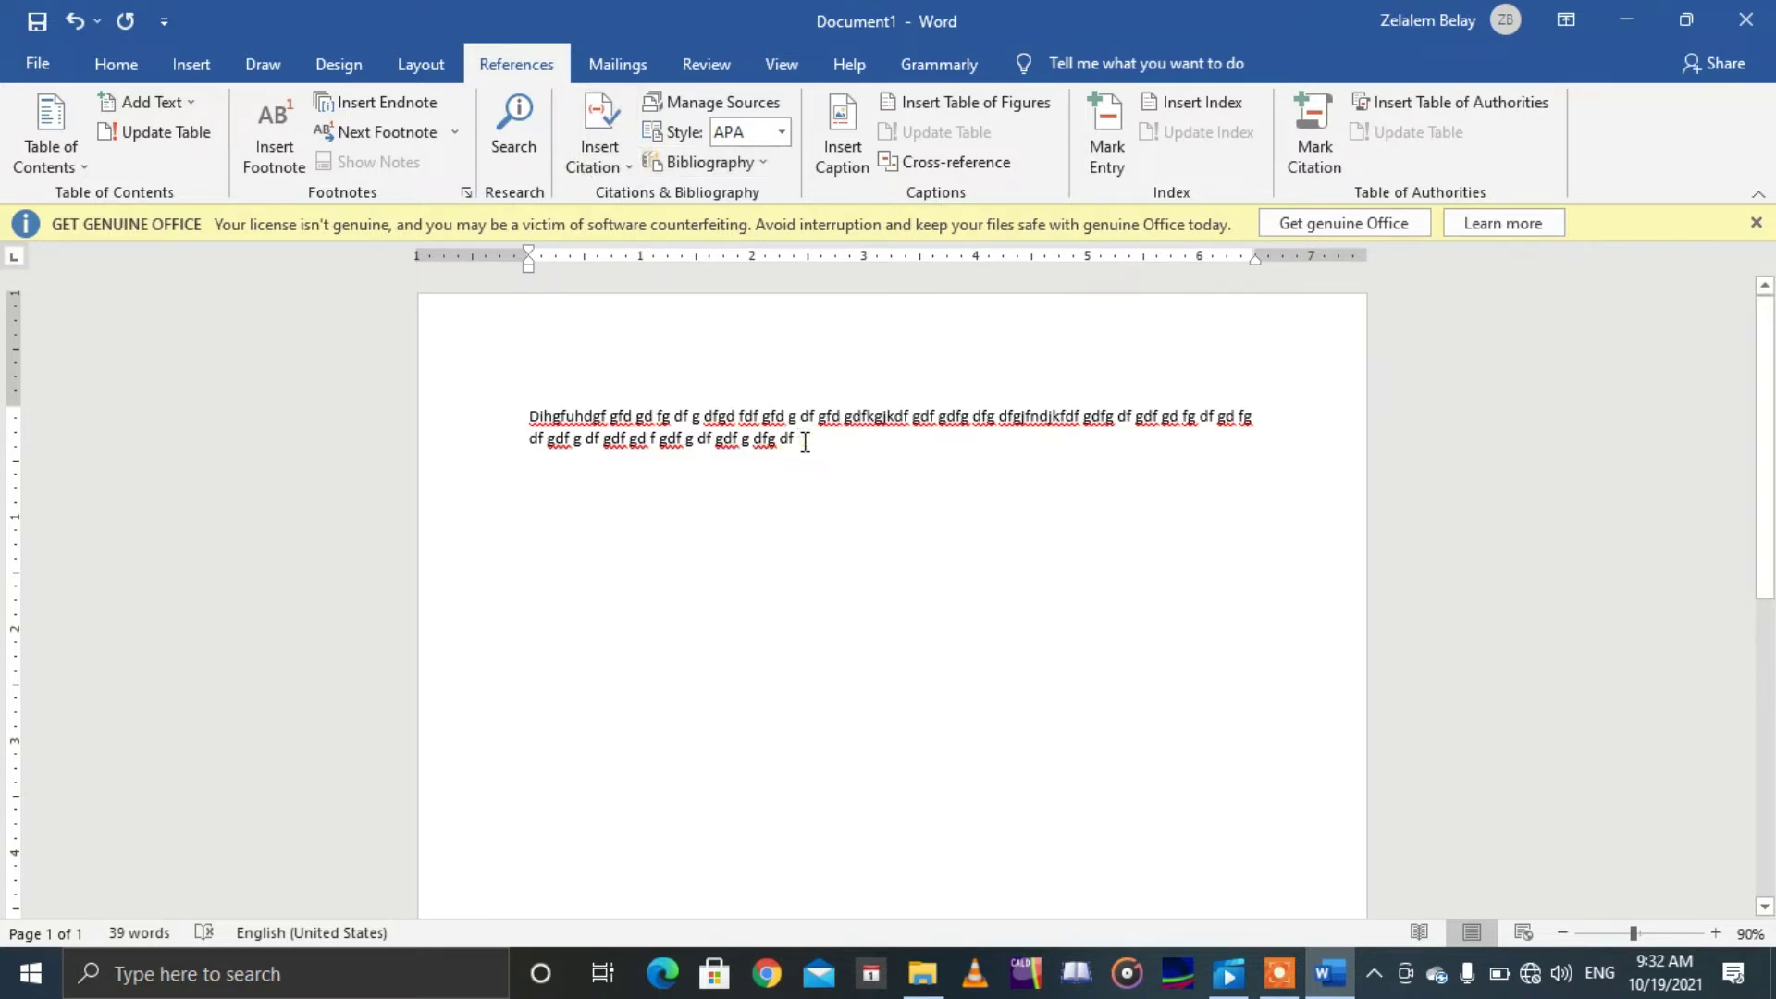
pyautogui.click(631, 165)
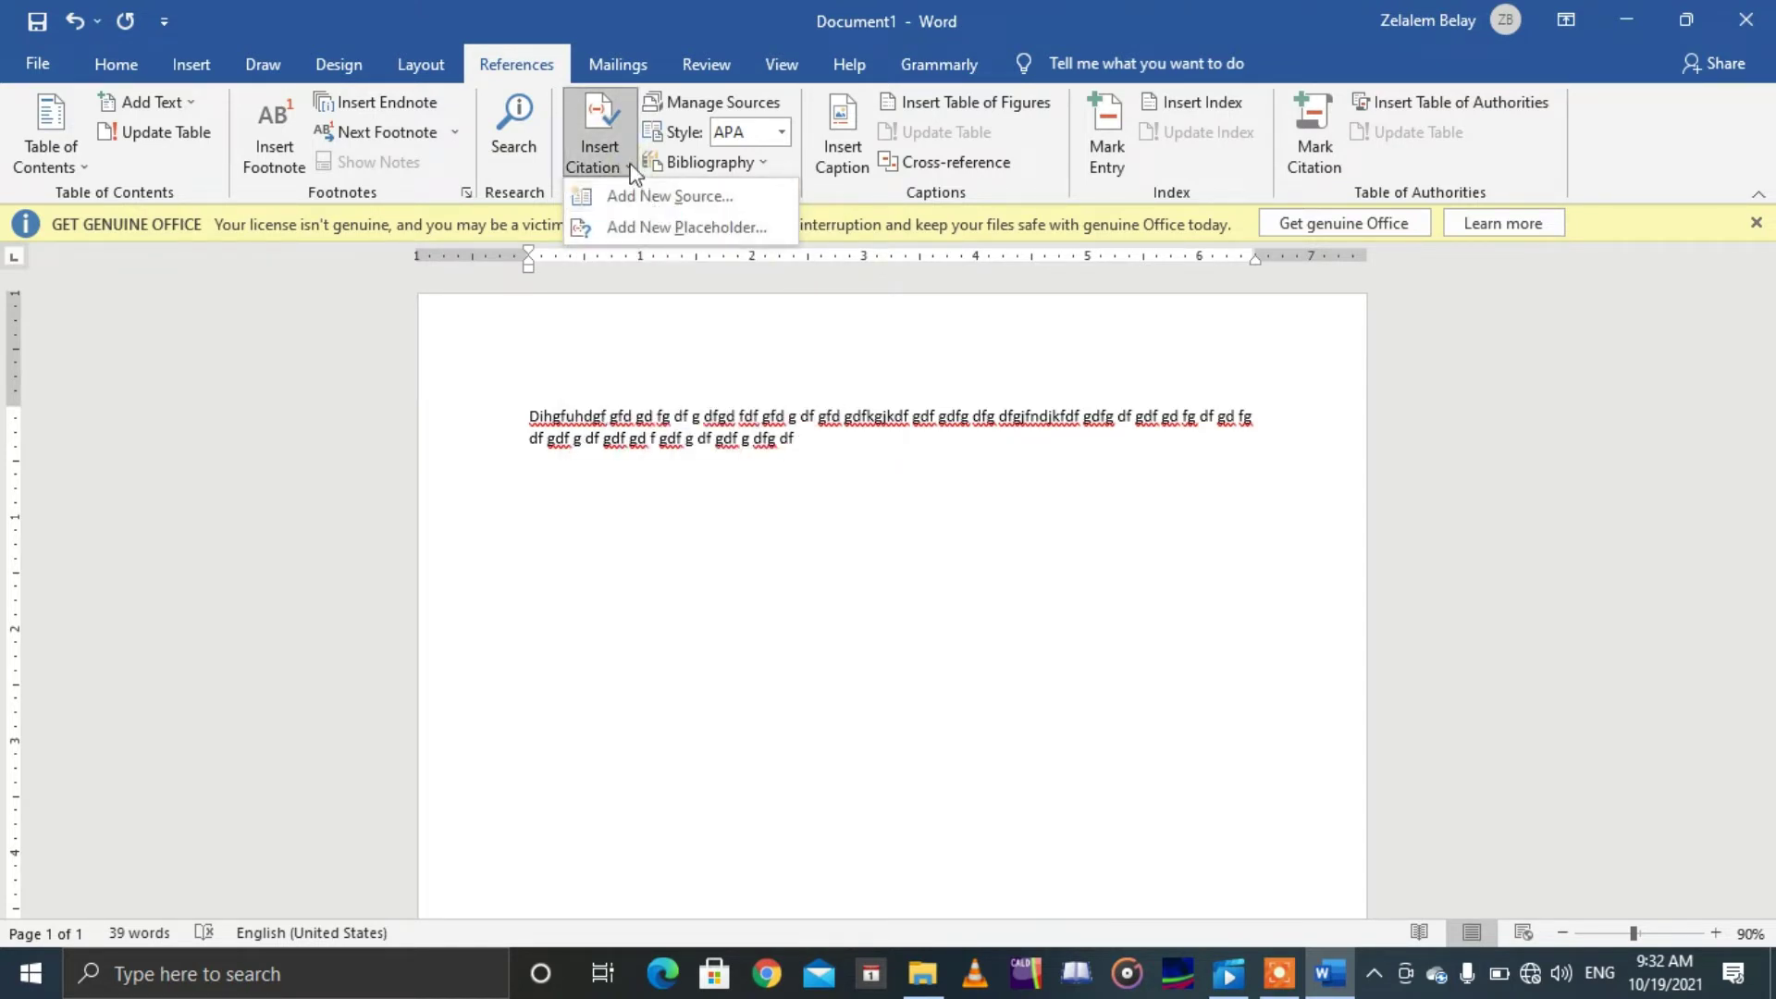
# Step: Start a new citation source with Add New Source
pyautogui.click(602, 164)
pyautogui.click(602, 164)
pyautogui.click(659, 199)
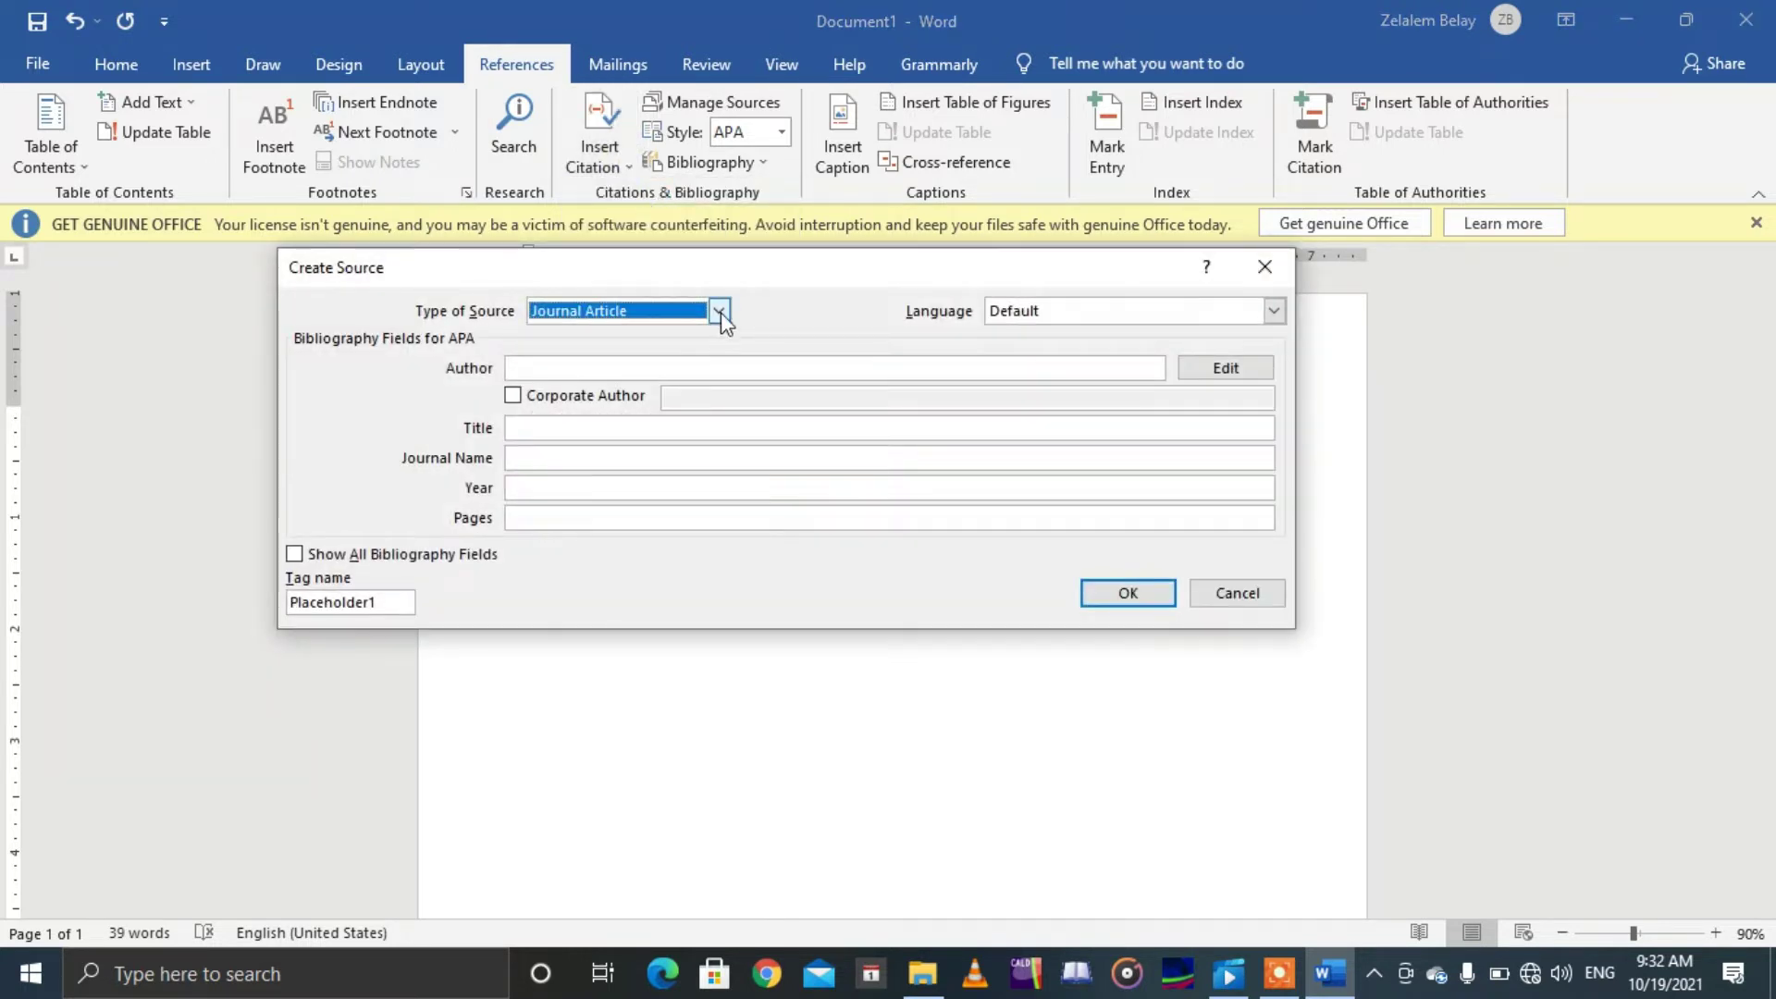
pyautogui.moveTo(796, 279); pyautogui.dragTo(860, 300)
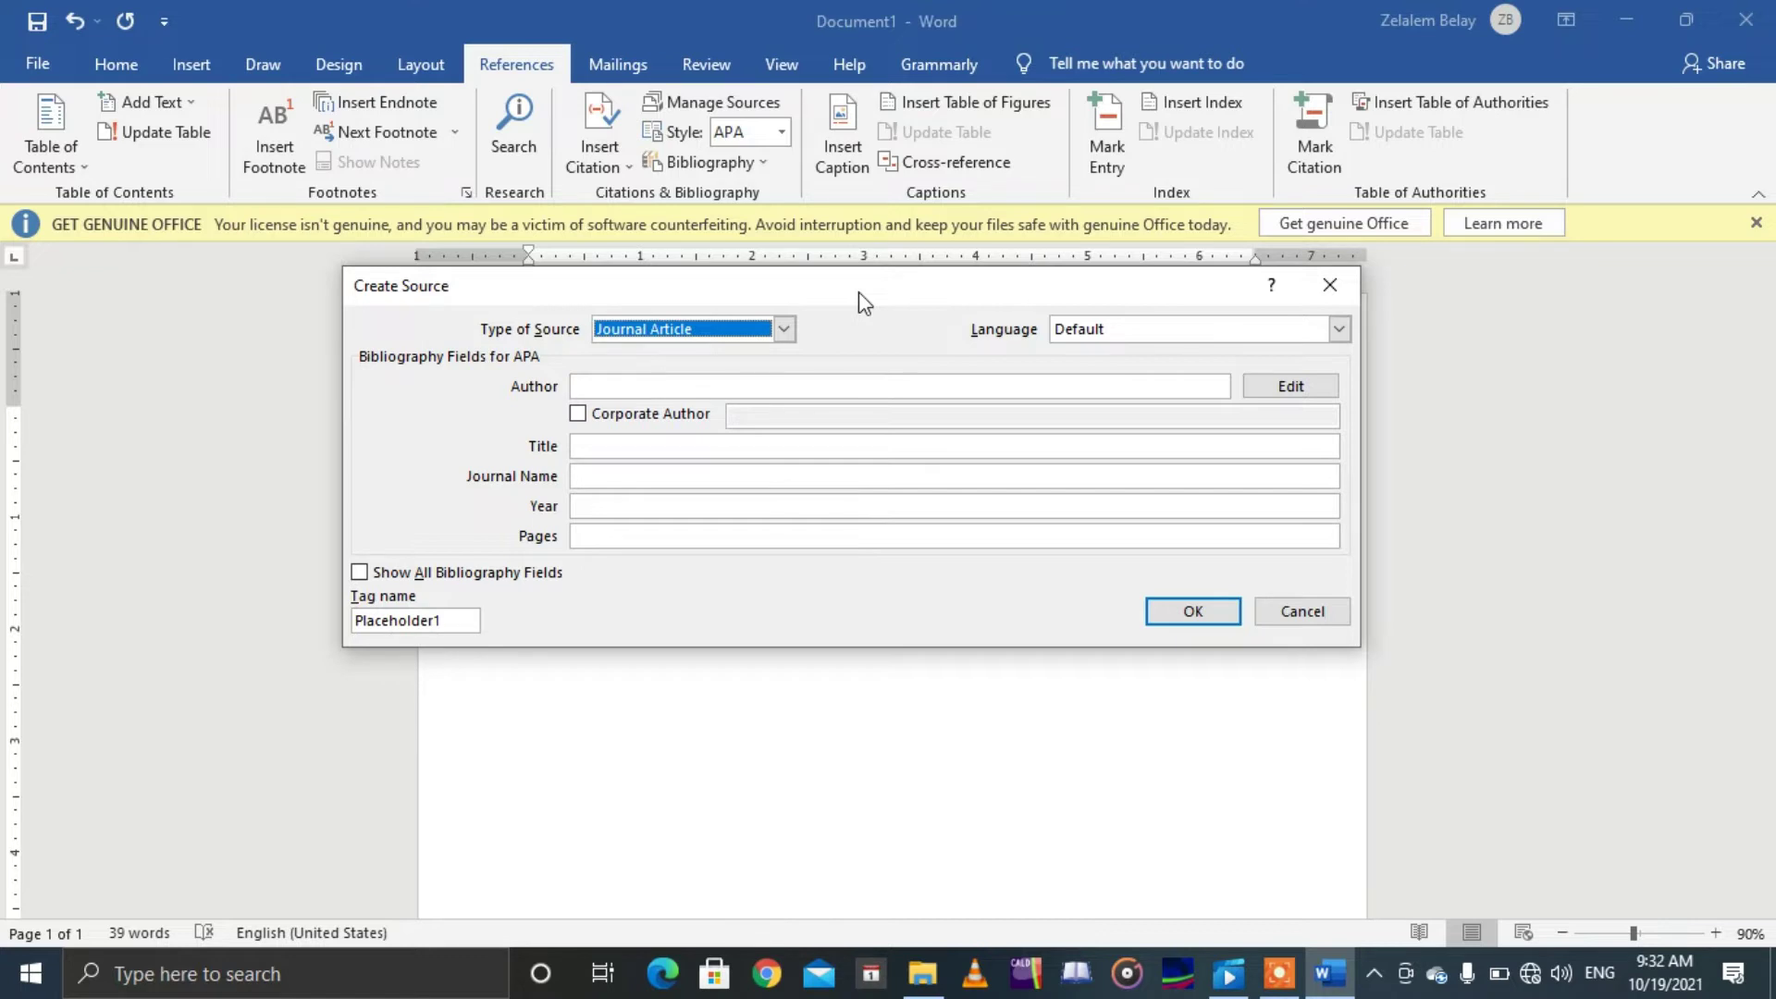
# Step: Keep Journal Article as the source type and open the author name editor
pyautogui.click(784, 329)
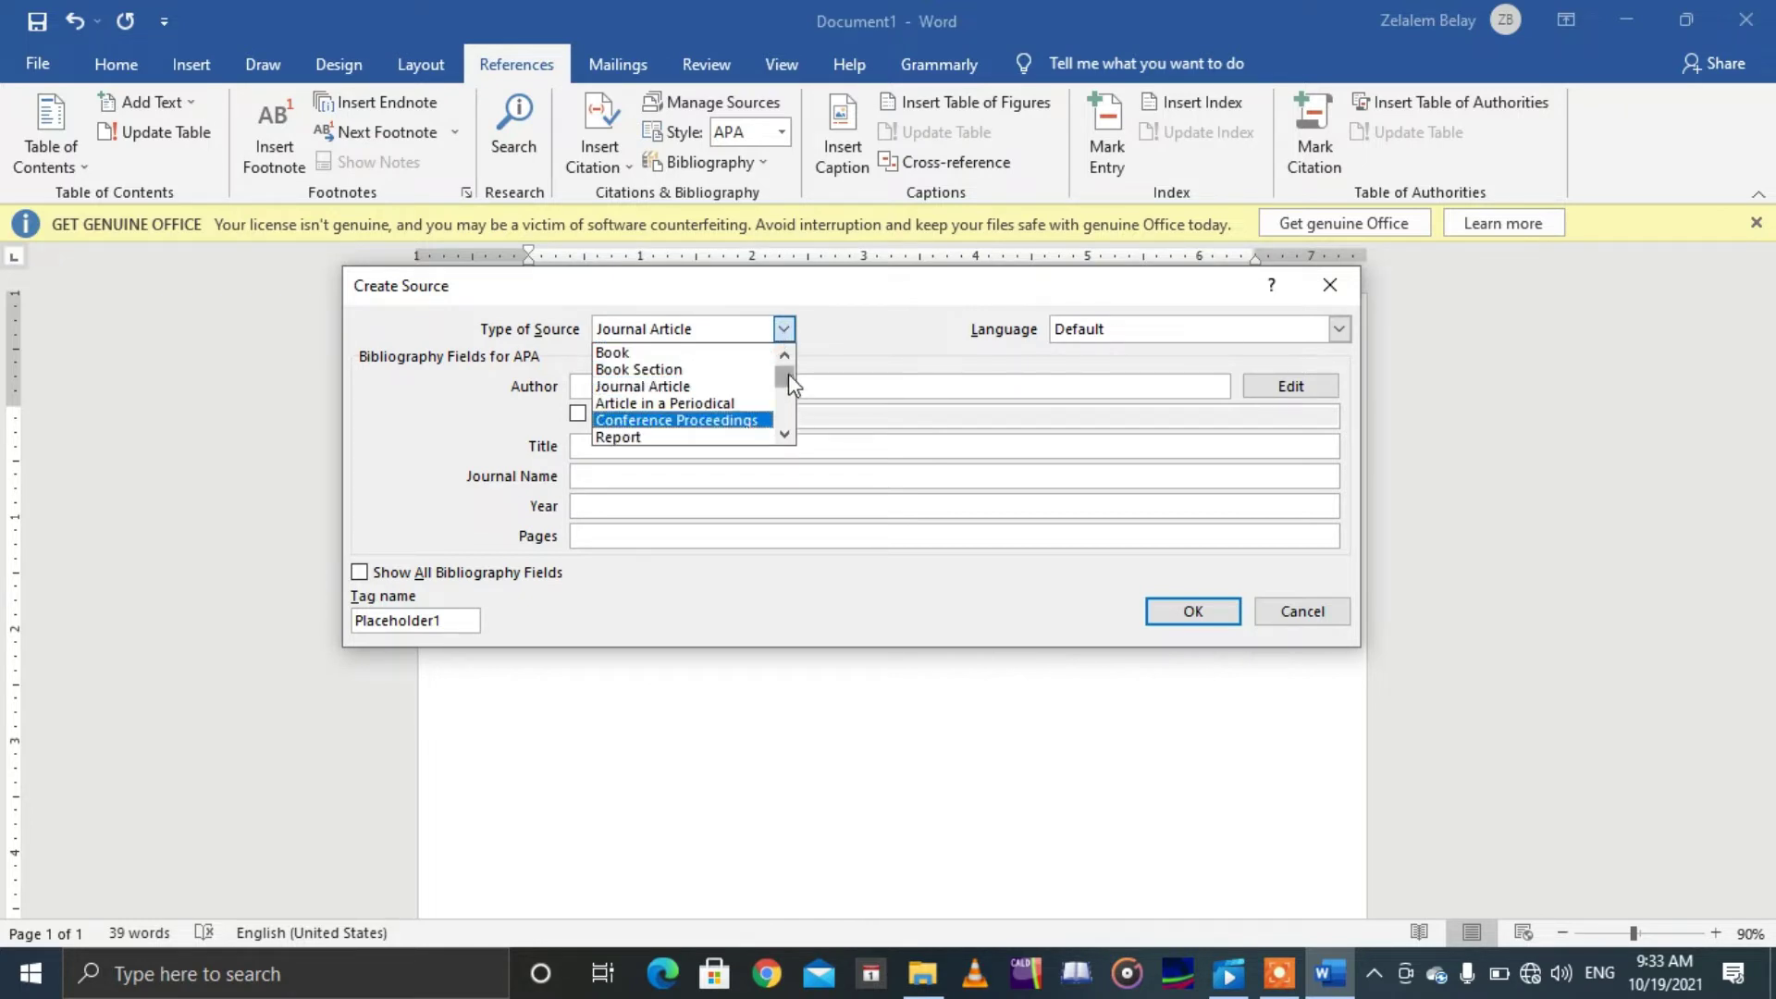
pyautogui.moveTo(785, 377); pyautogui.dragTo(787, 389)
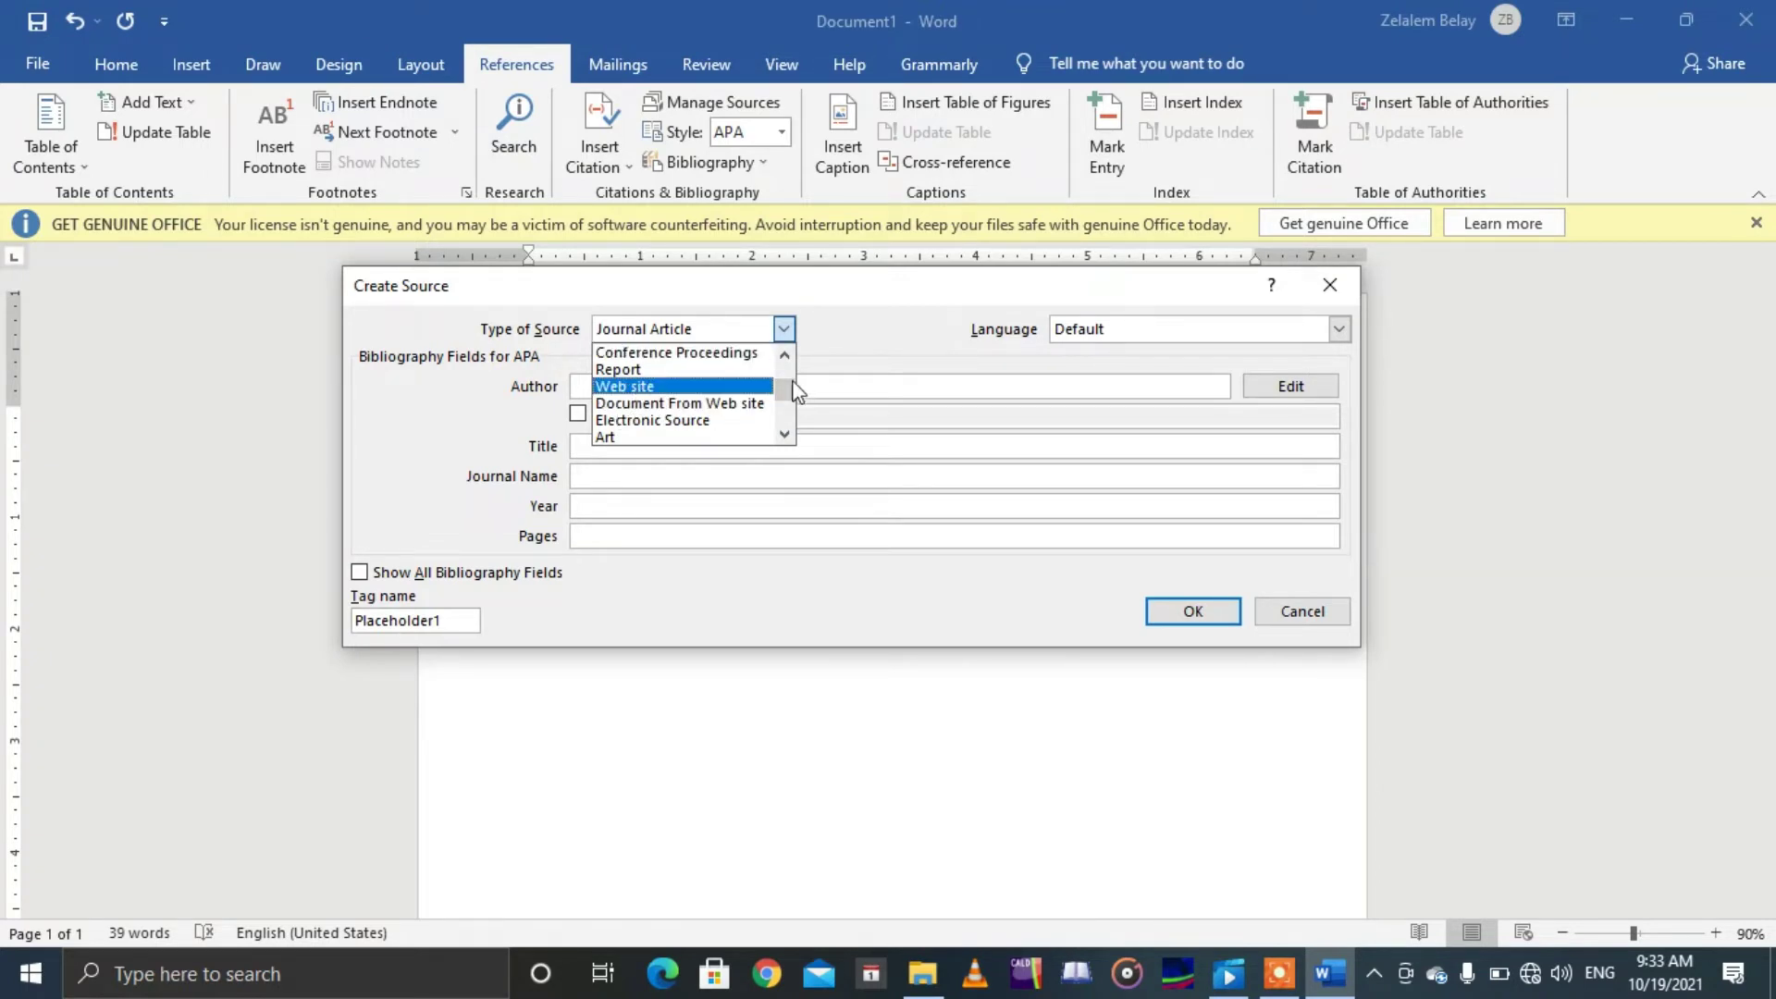
pyautogui.moveTo(791, 393)
pyautogui.mouseDown()
pyautogui.moveTo(793, 430)
pyautogui.moveTo(789, 407)
pyautogui.mouseUp()
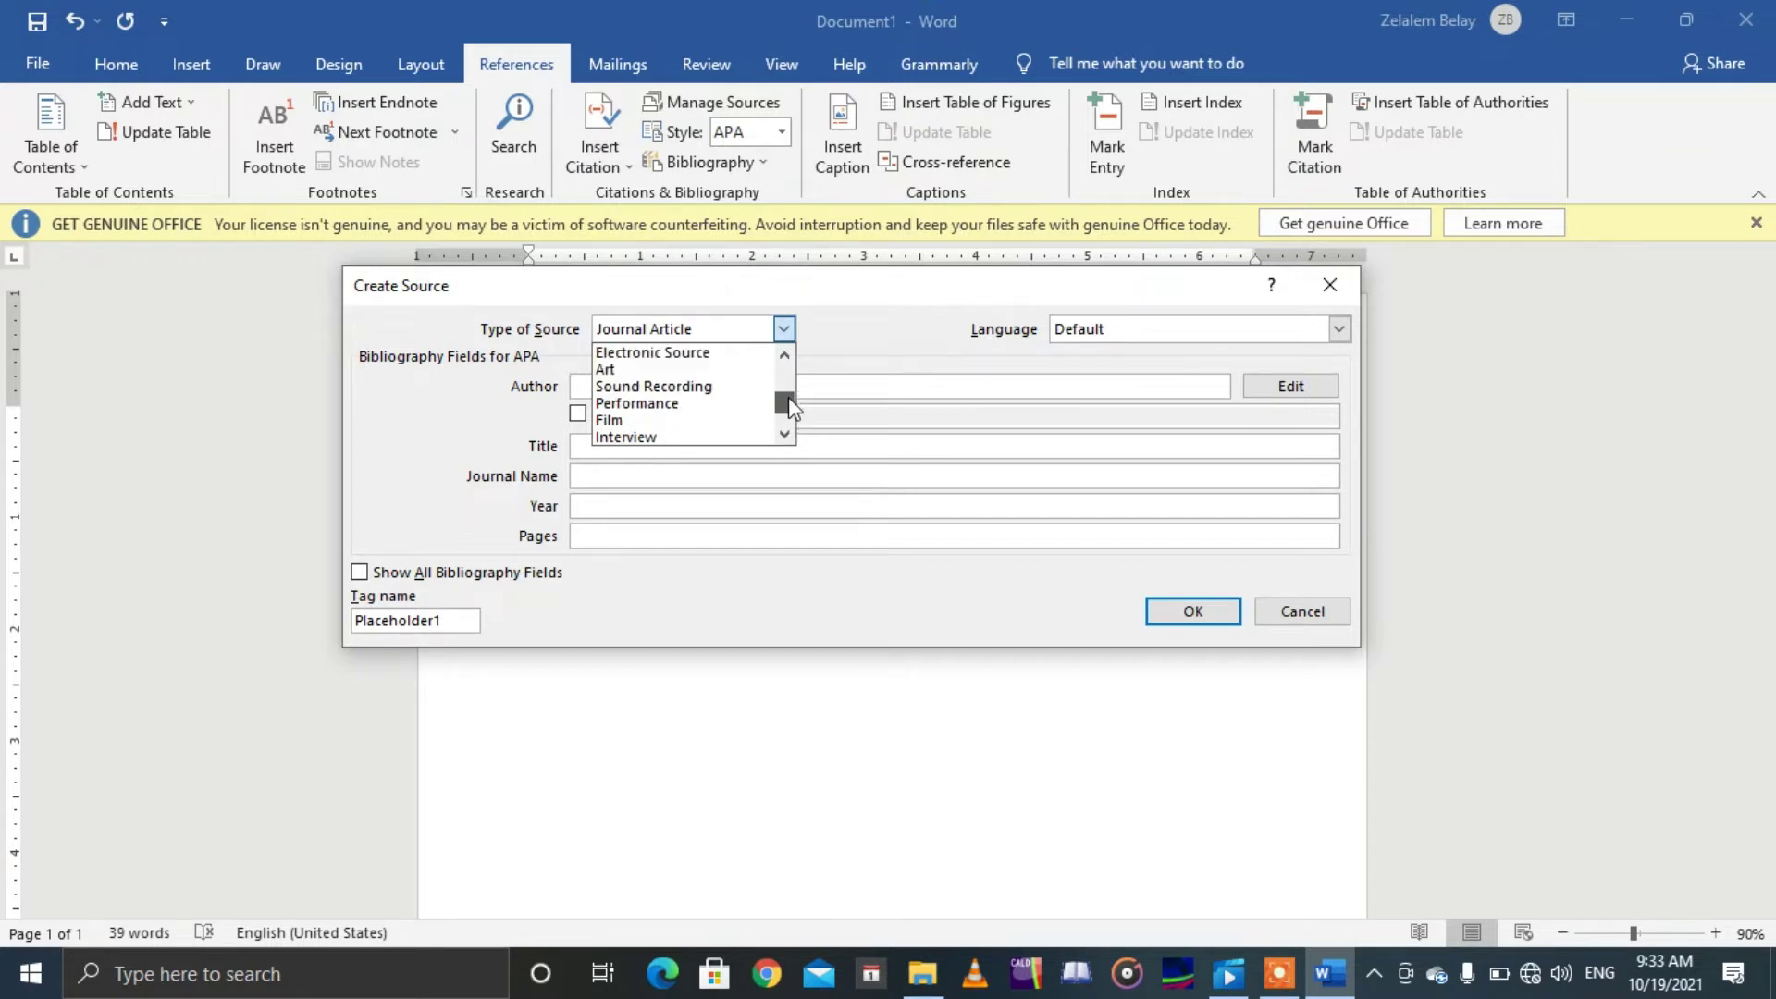
pyautogui.moveTo(788, 398); pyautogui.dragTo(787, 394)
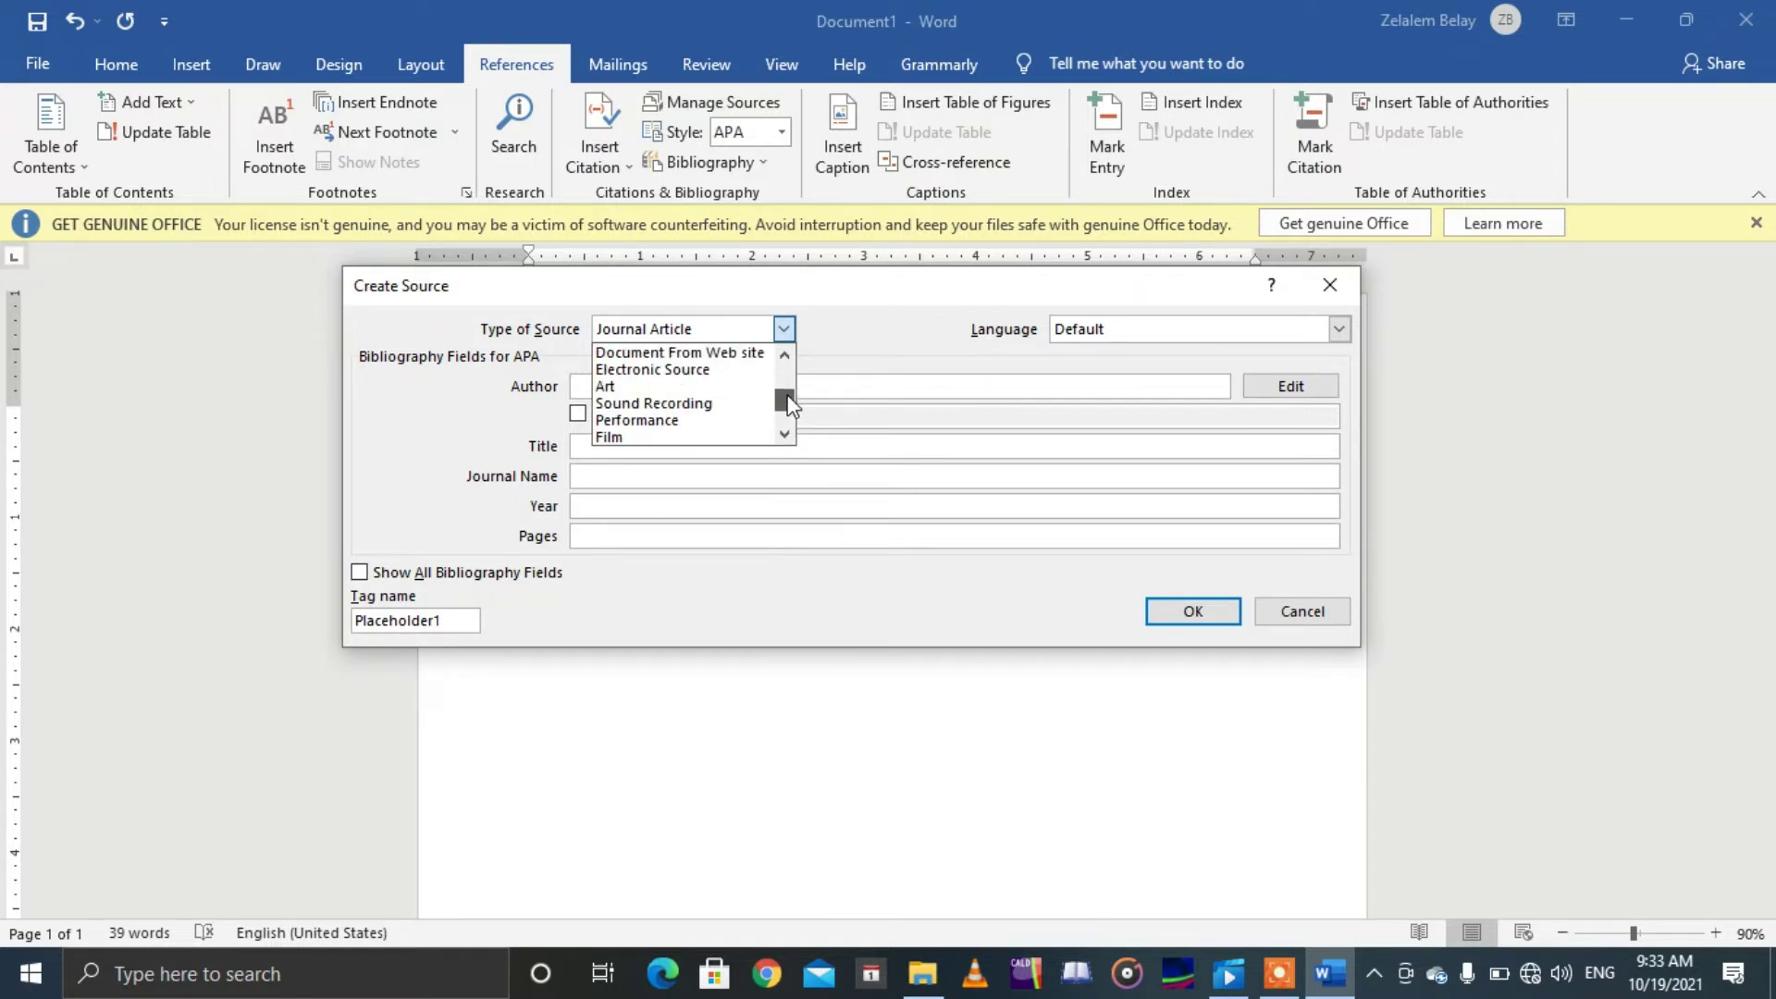
pyautogui.moveTo(788, 398); pyautogui.dragTo(785, 366)
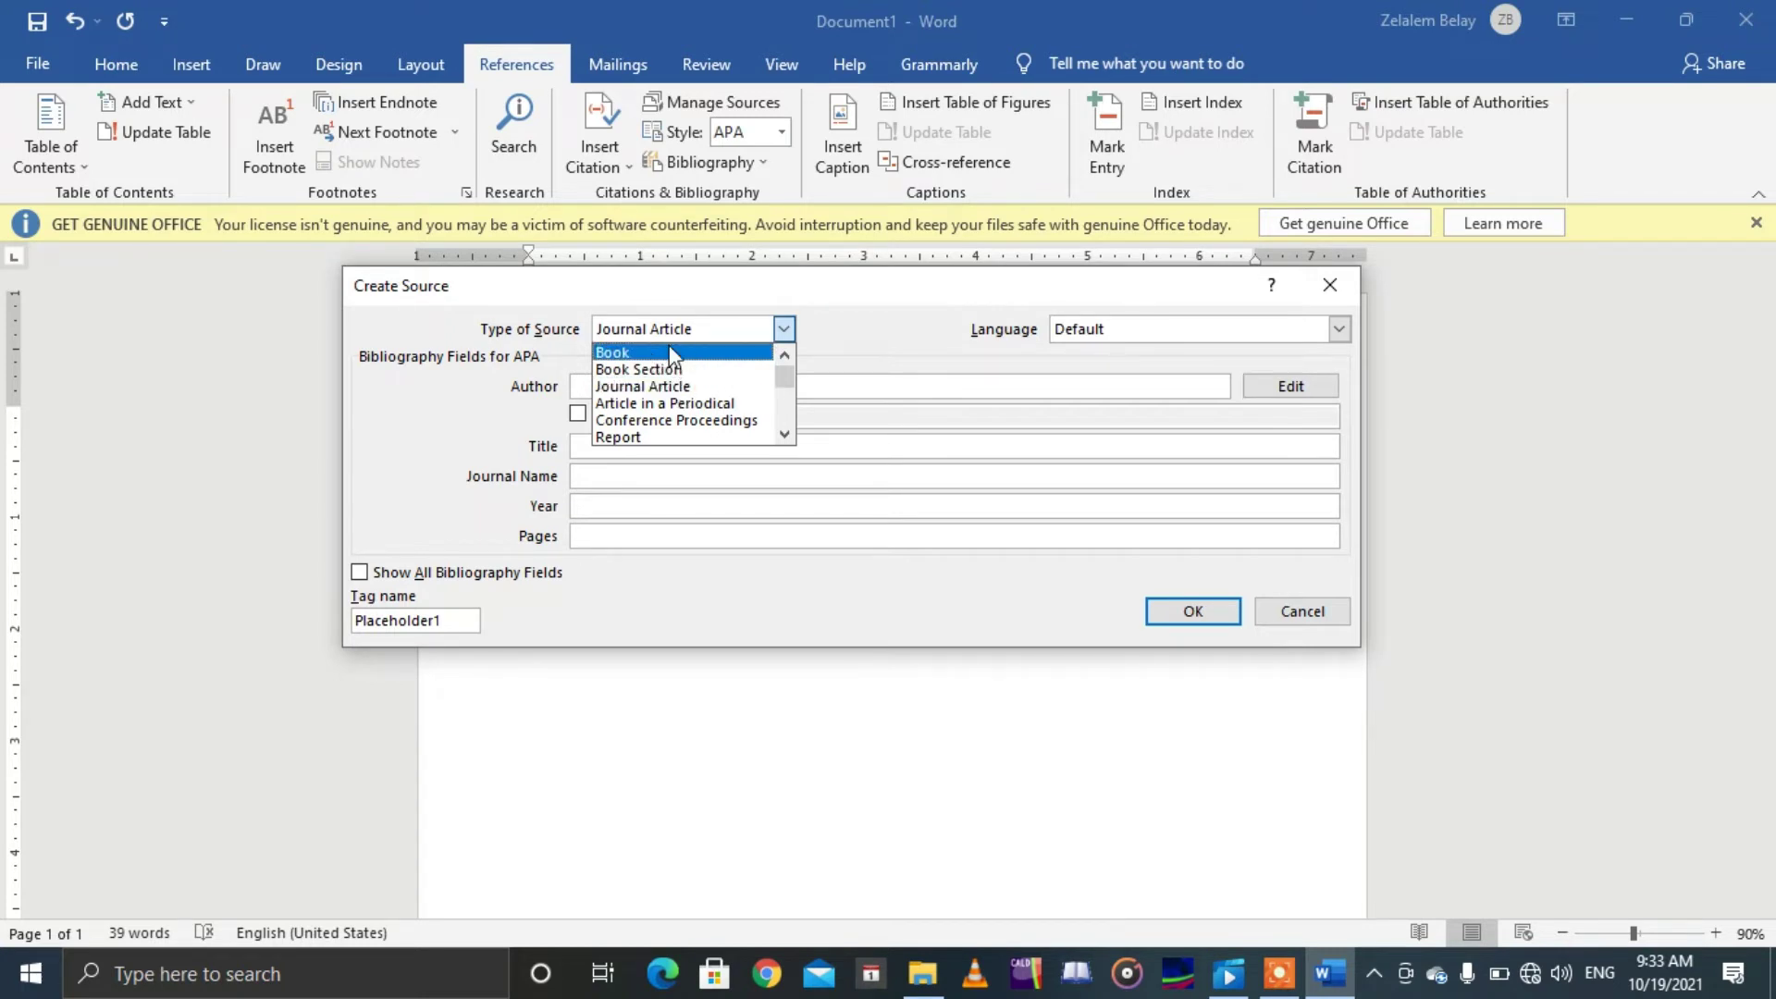
pyautogui.click(674, 393)
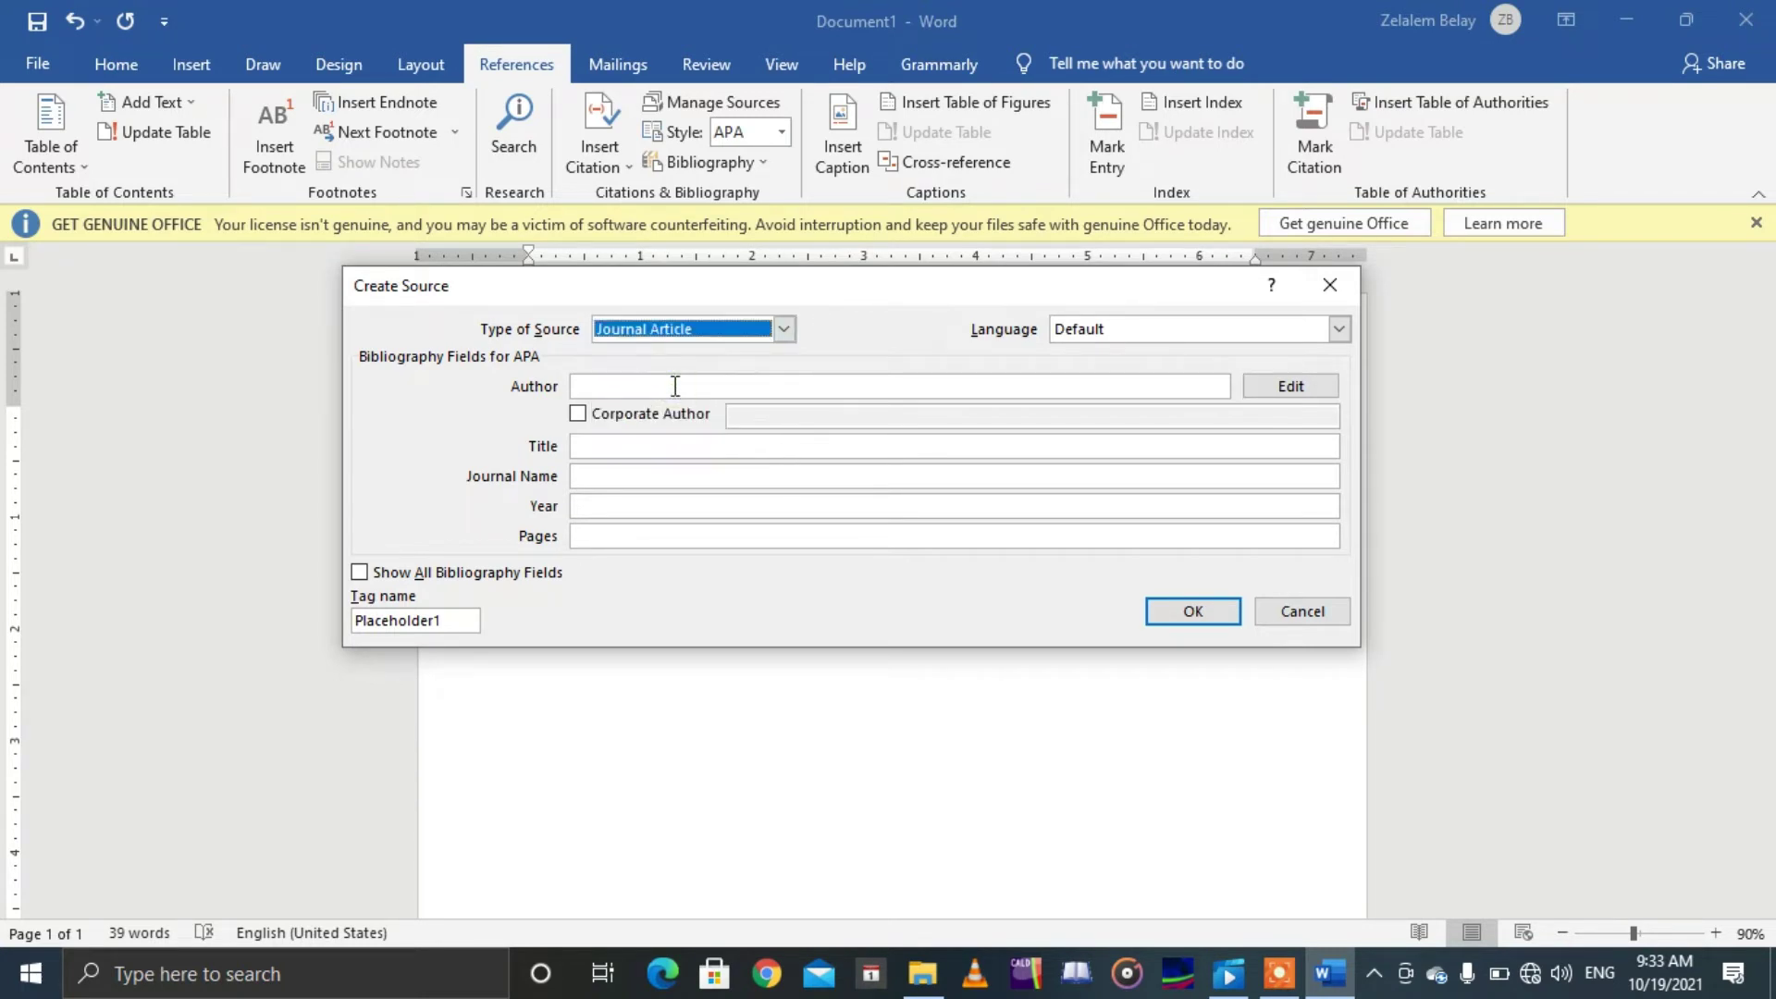
pyautogui.click(847, 386)
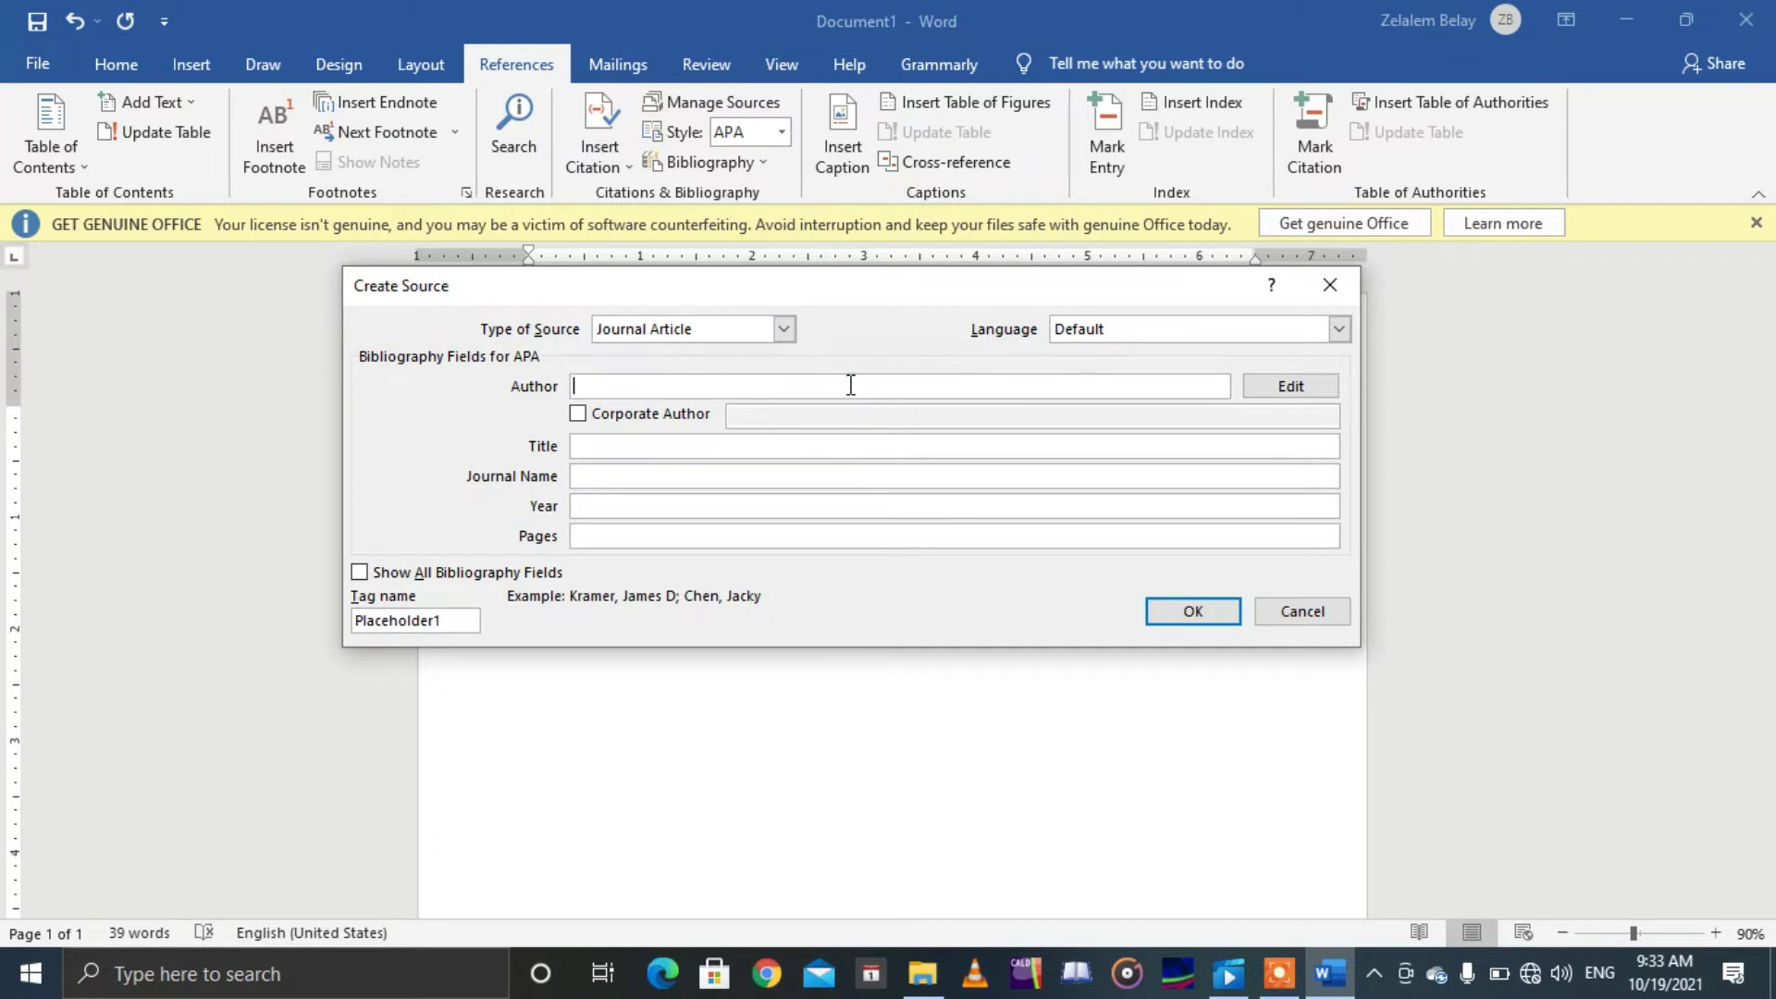
pyautogui.click(1303, 390)
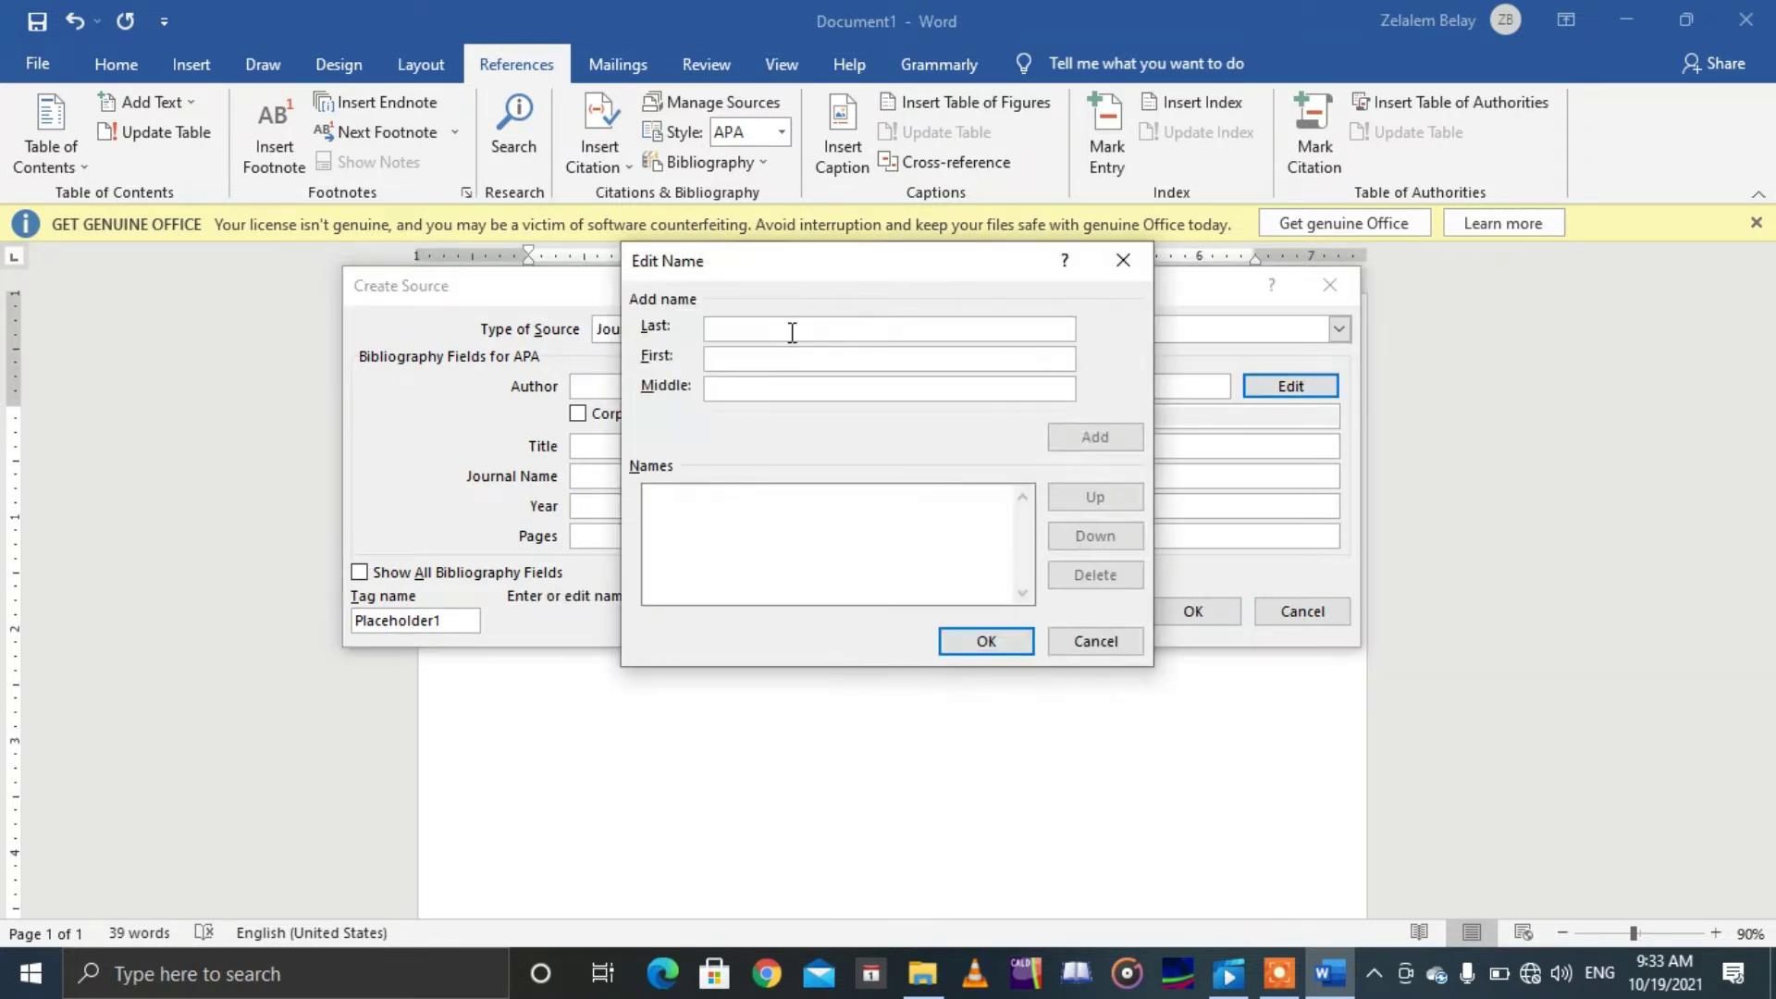
# Step: Enter the author's last and first name and add it to the names list
pyautogui.write('Belay')
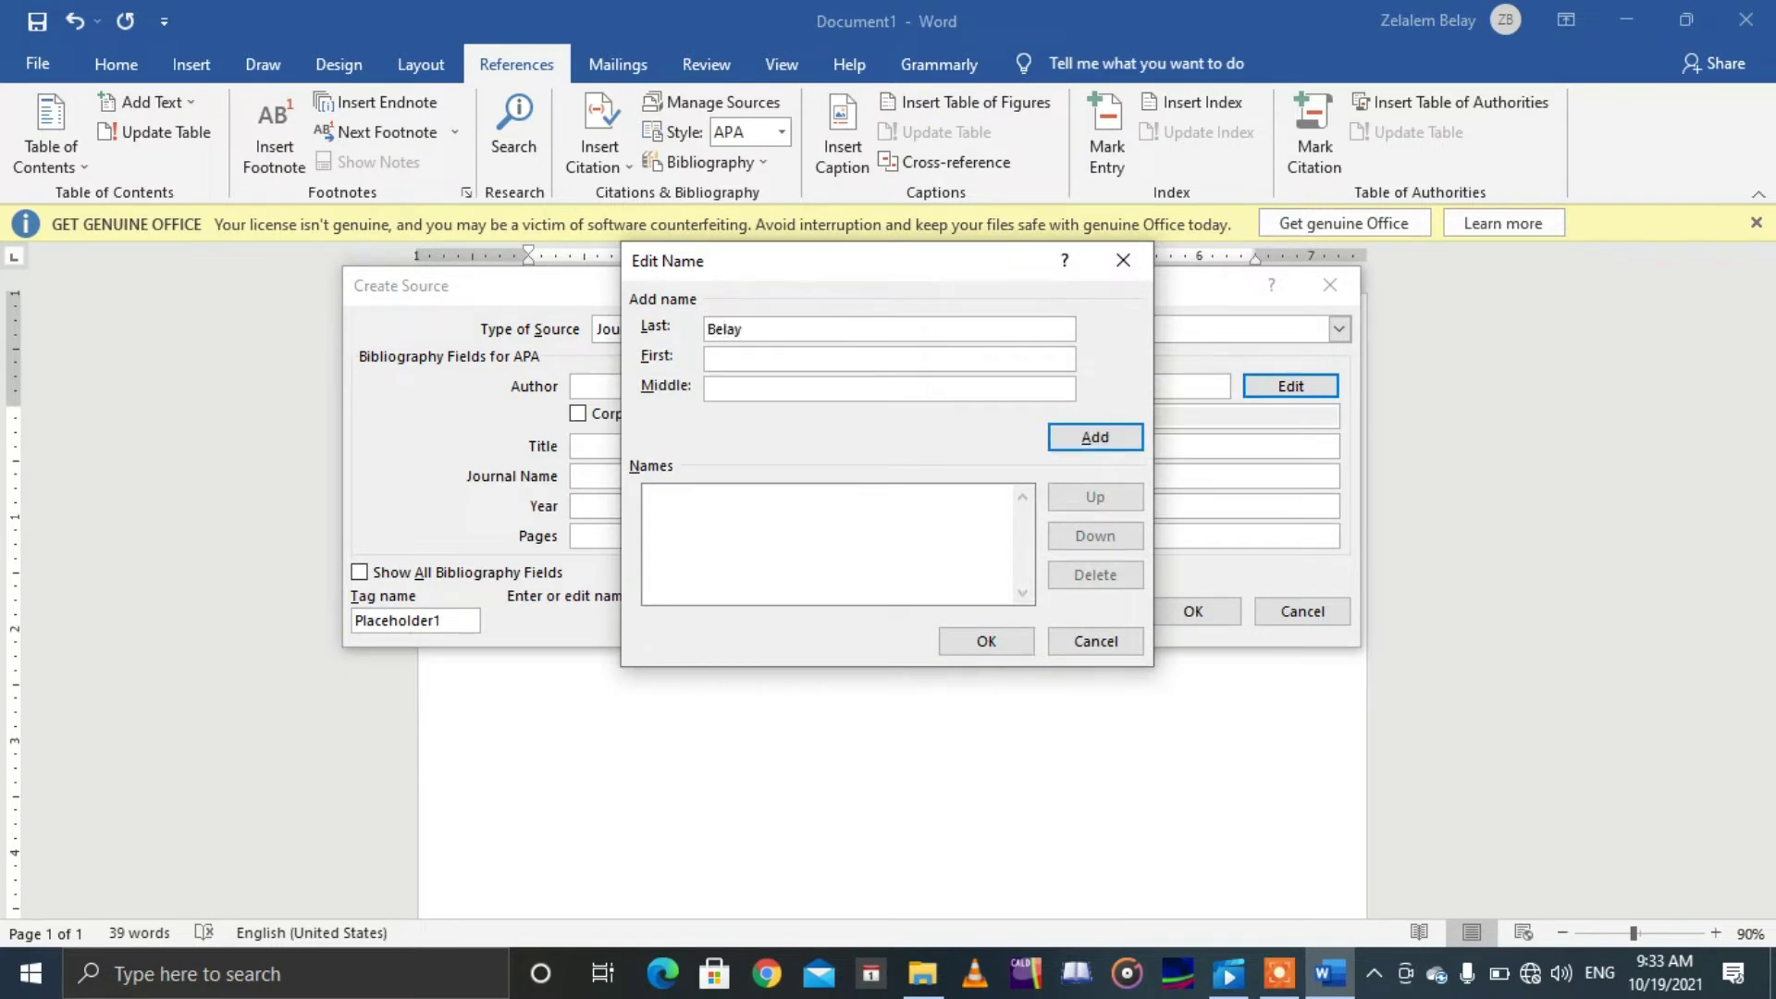
pyautogui.click(775, 358)
pyautogui.write('Zelalem')
pyautogui.click(1110, 439)
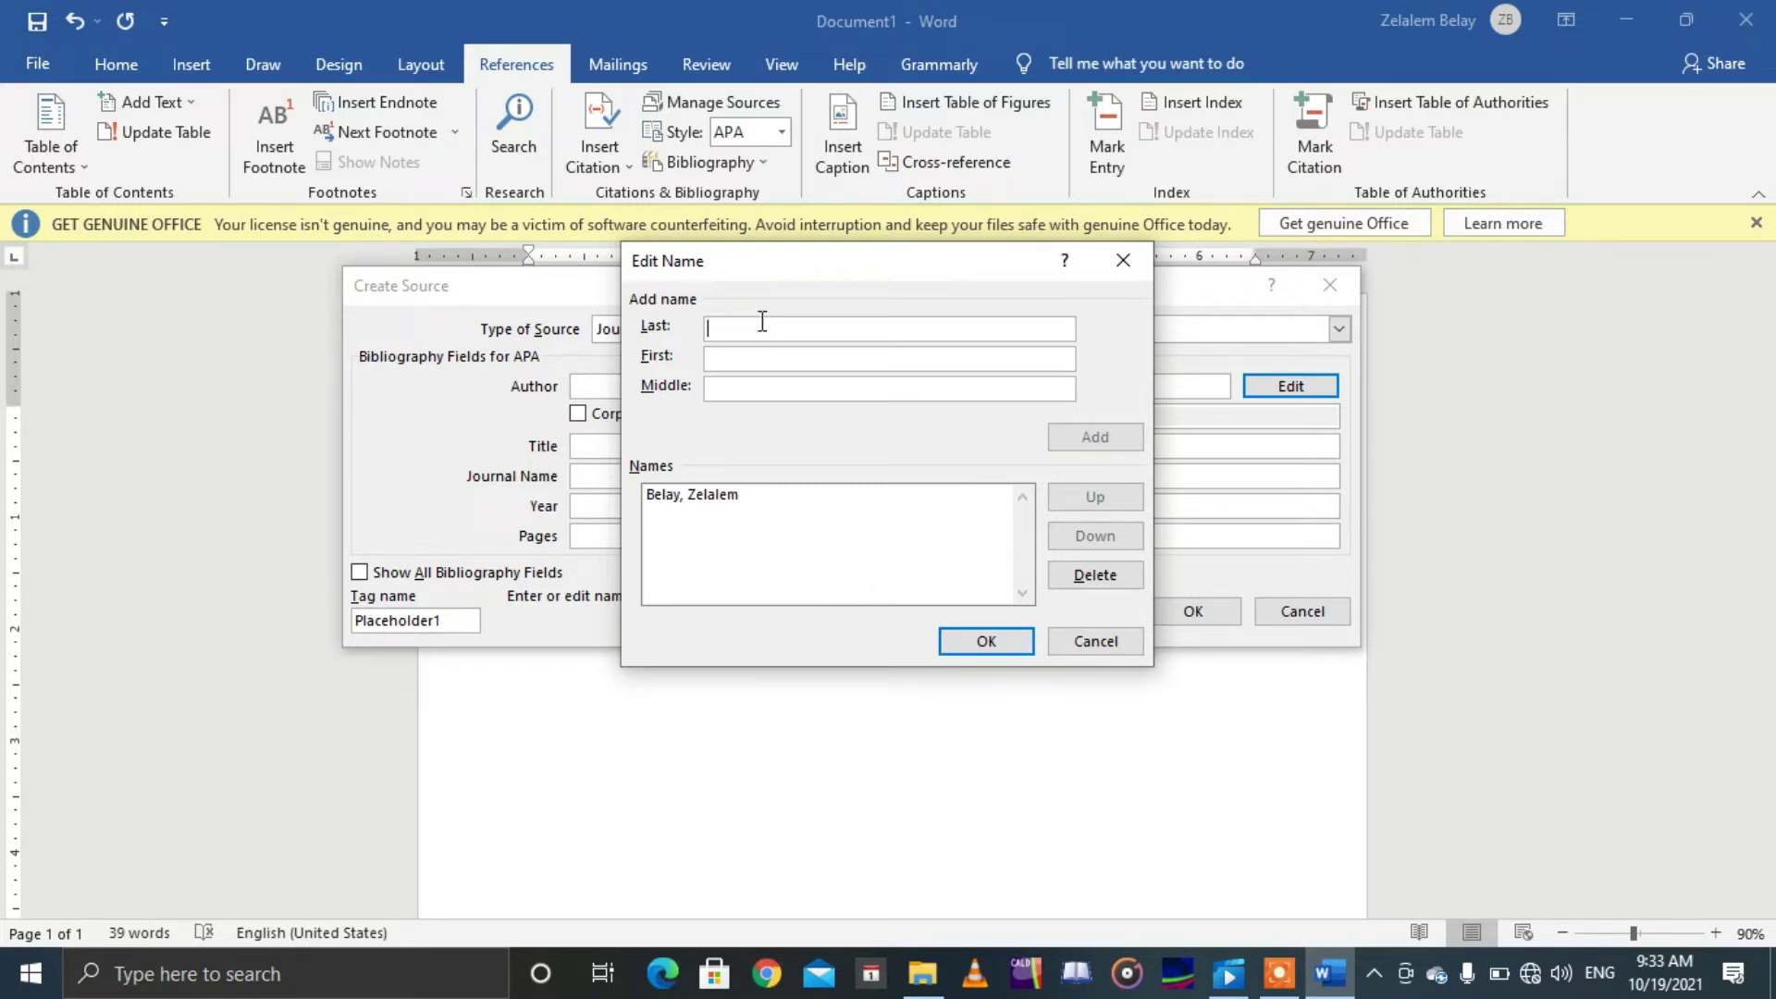
# Step: Add a second test name, then delete it from the list
pyautogui.write('efsdfsdf')
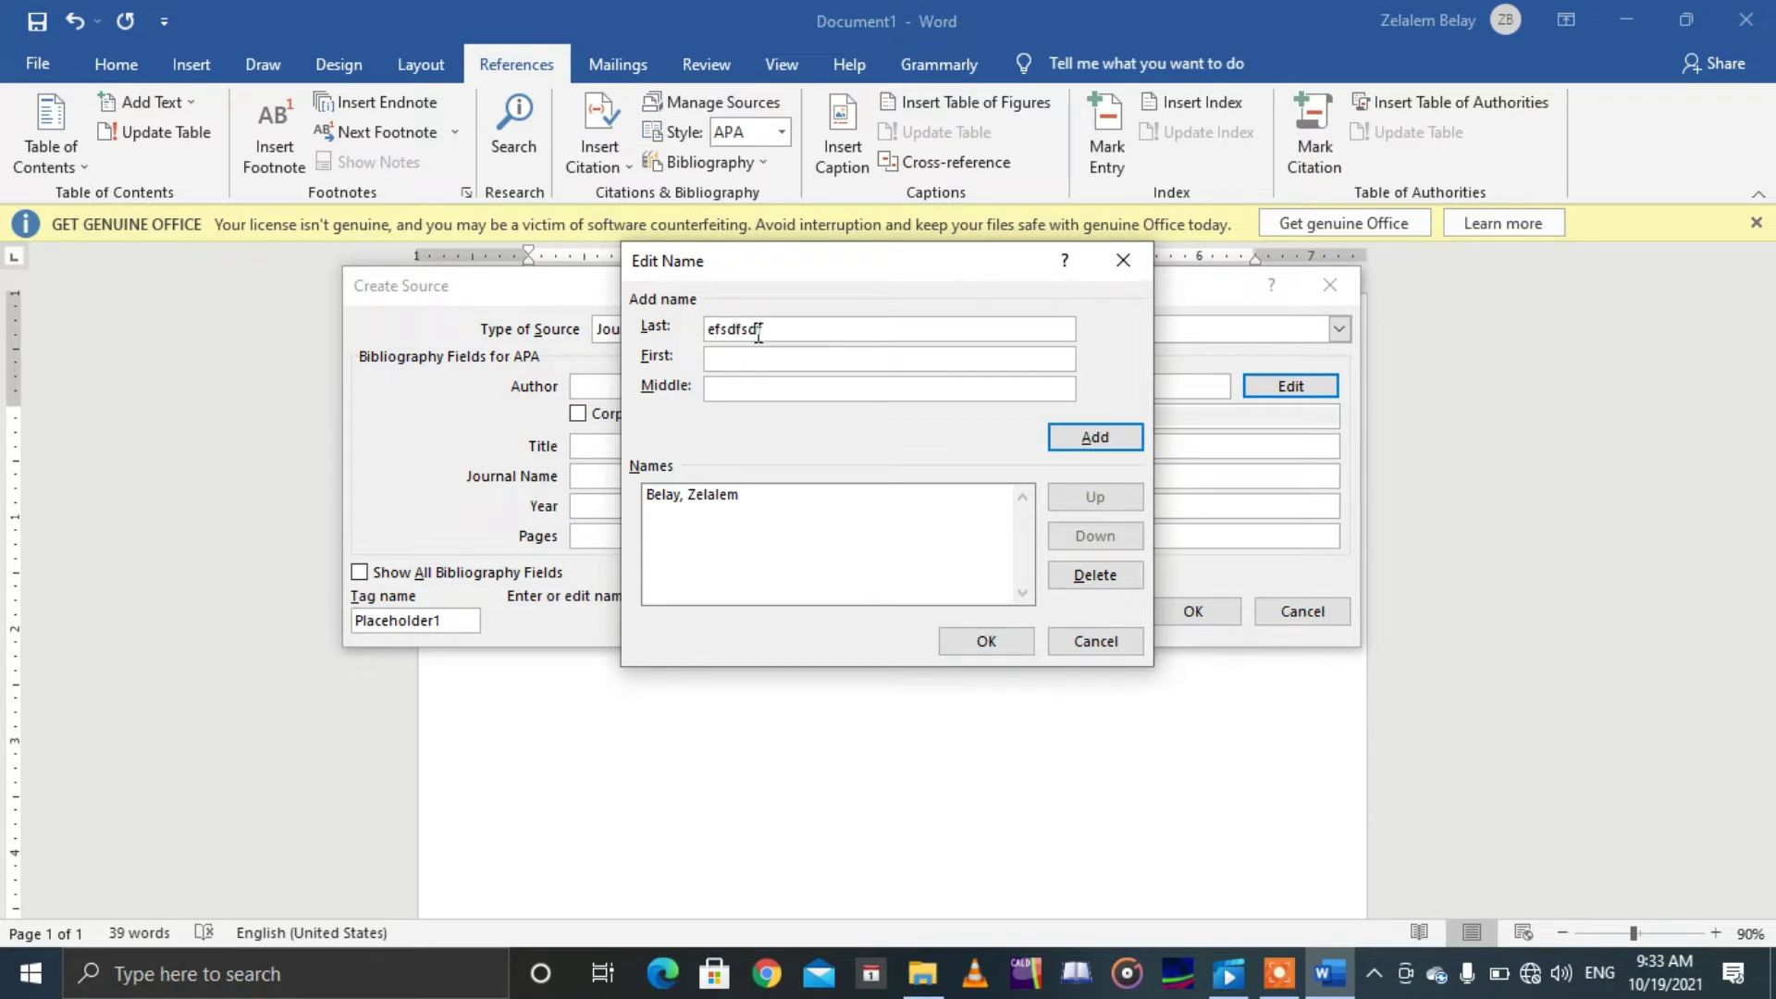
pyautogui.click(775, 363)
pyautogui.write('ghfghfgh')
pyautogui.click(1074, 445)
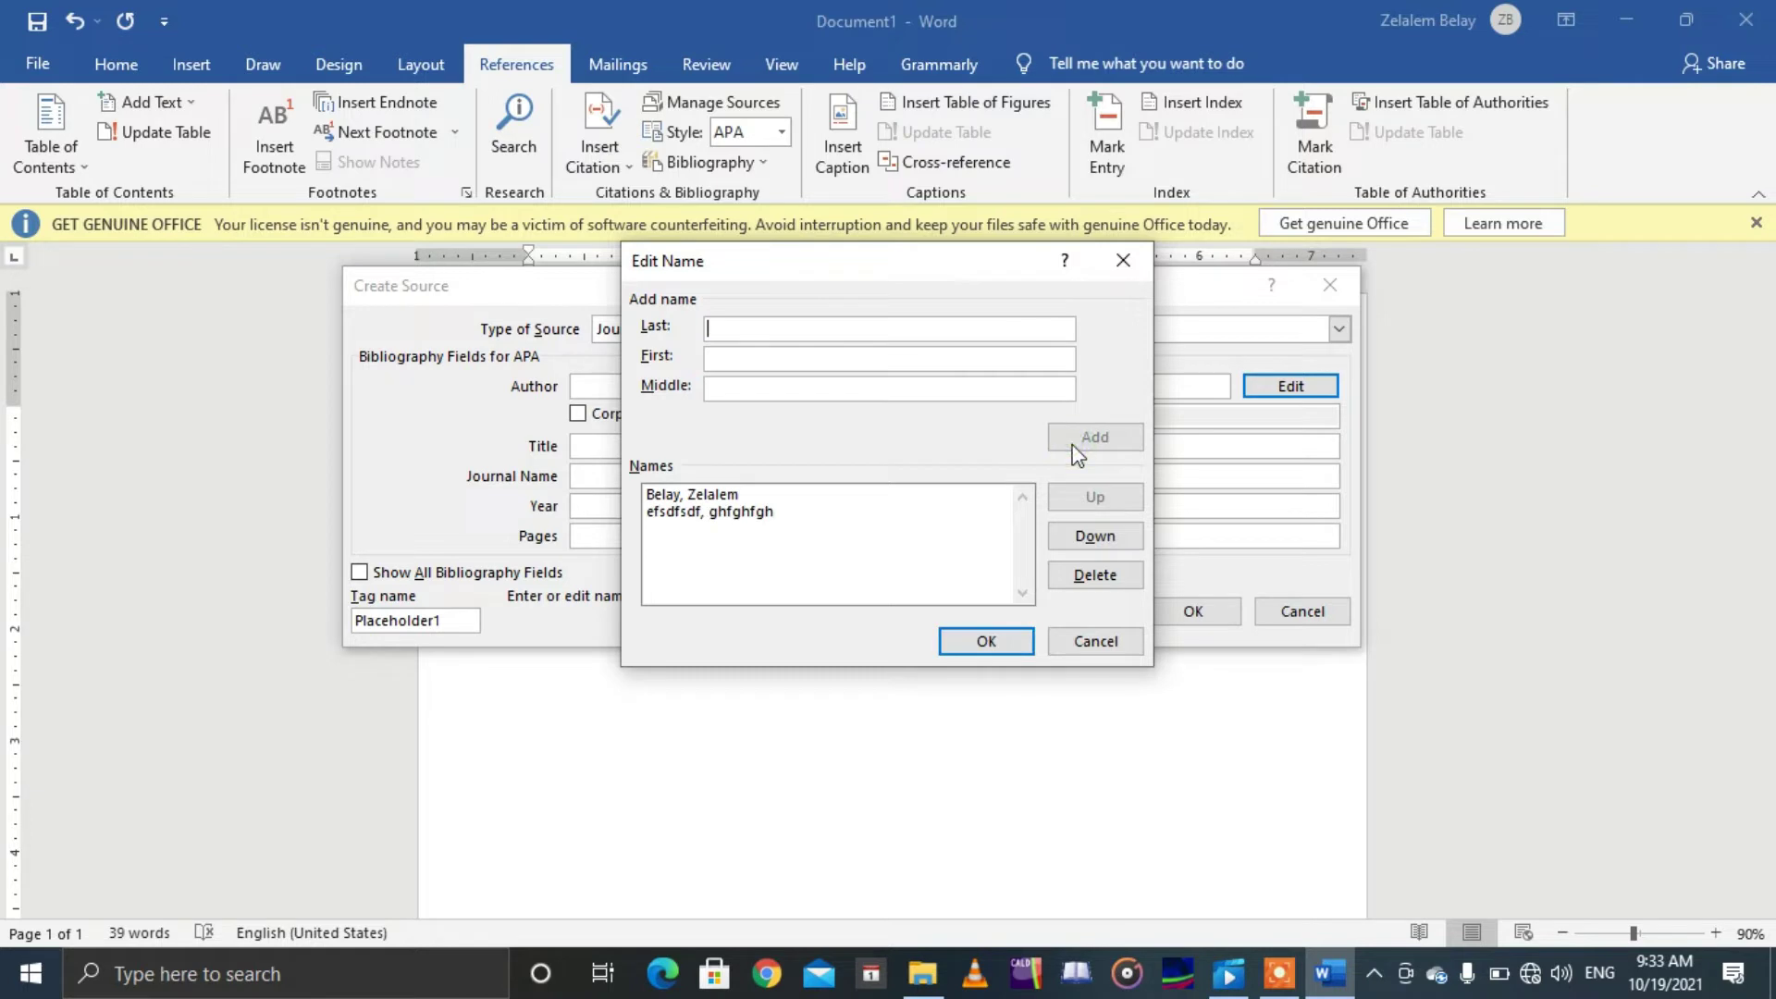
pyautogui.click(747, 524)
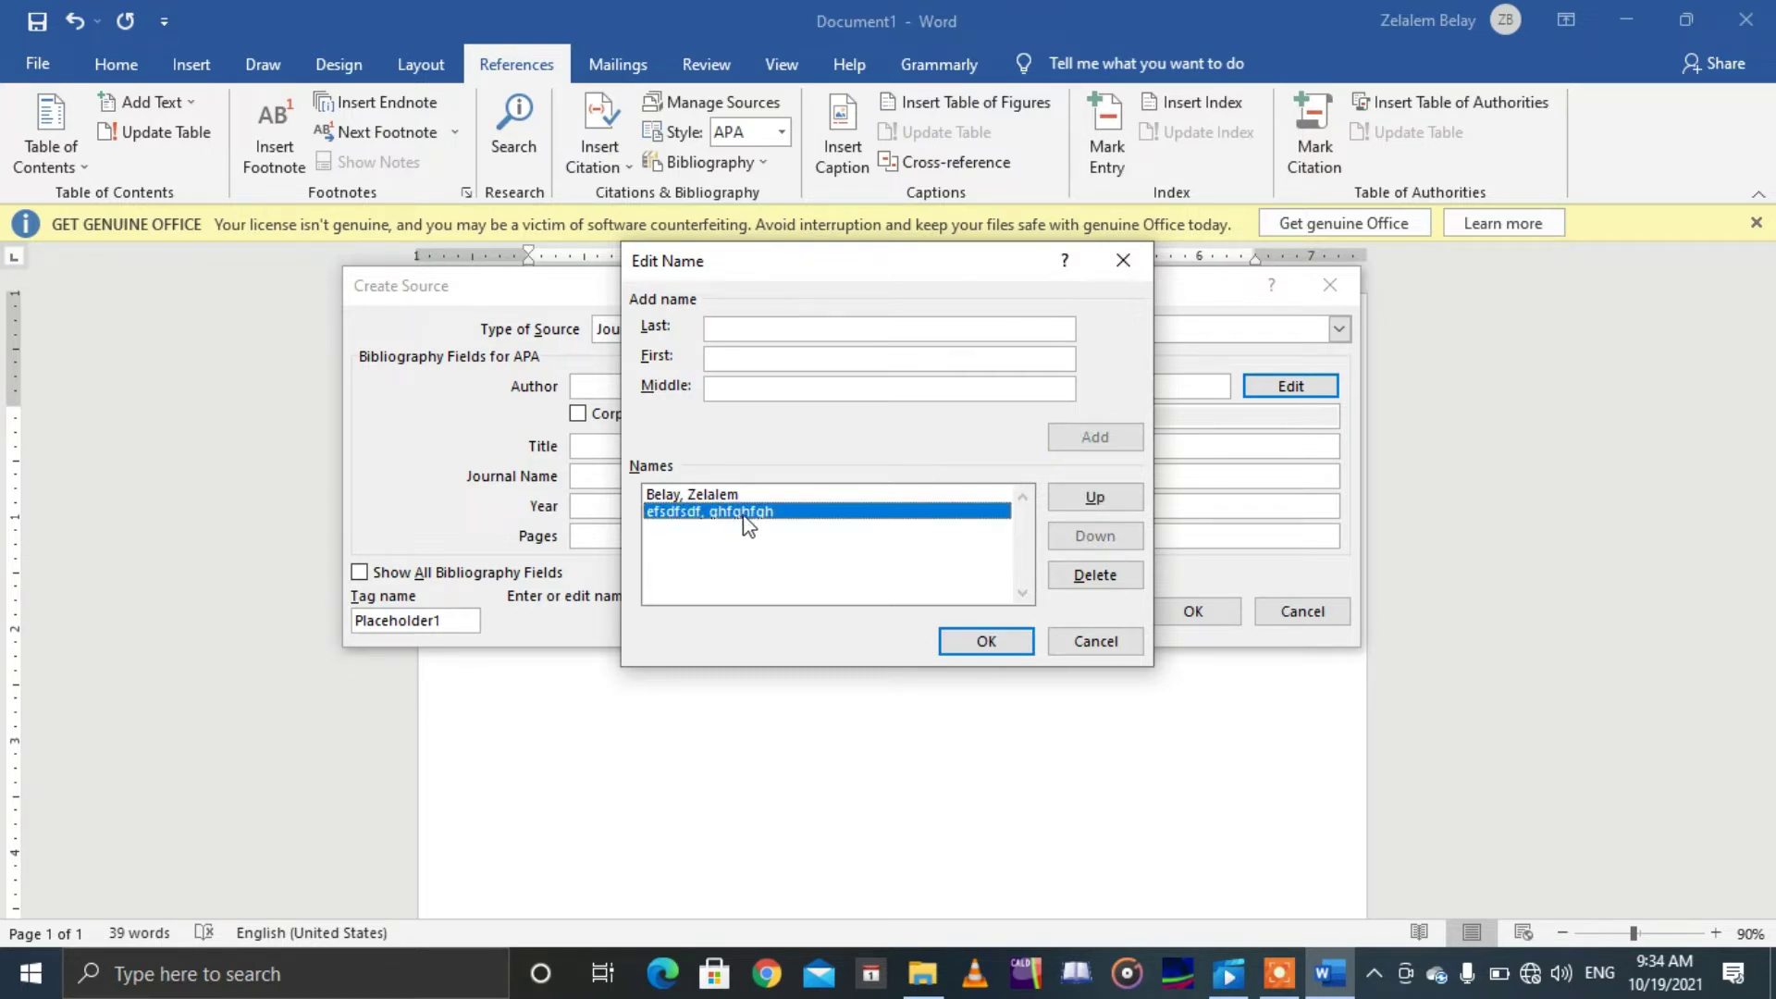
pyautogui.click(1115, 575)
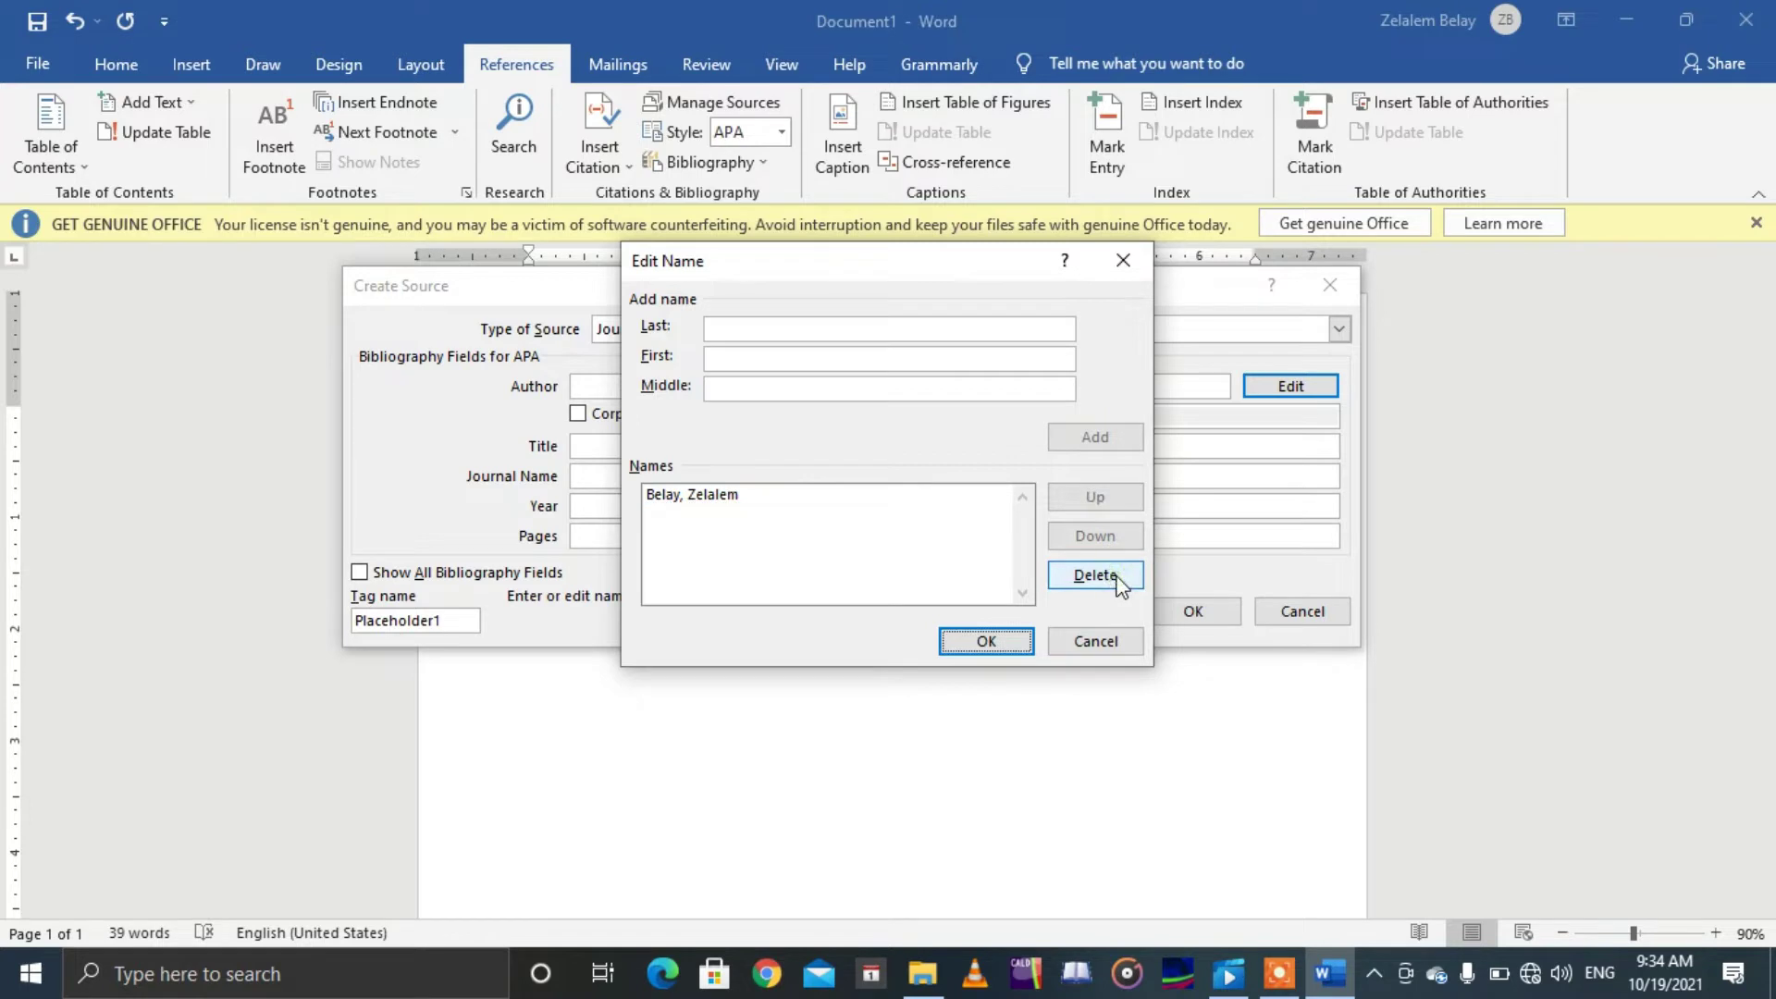
pyautogui.click(712, 499)
# Step: Add another test name and move the original author below it
pyautogui.click(749, 329)
pyautogui.write('sdvfxcv')
pyautogui.click(753, 358)
pyautogui.write('dvdfs')
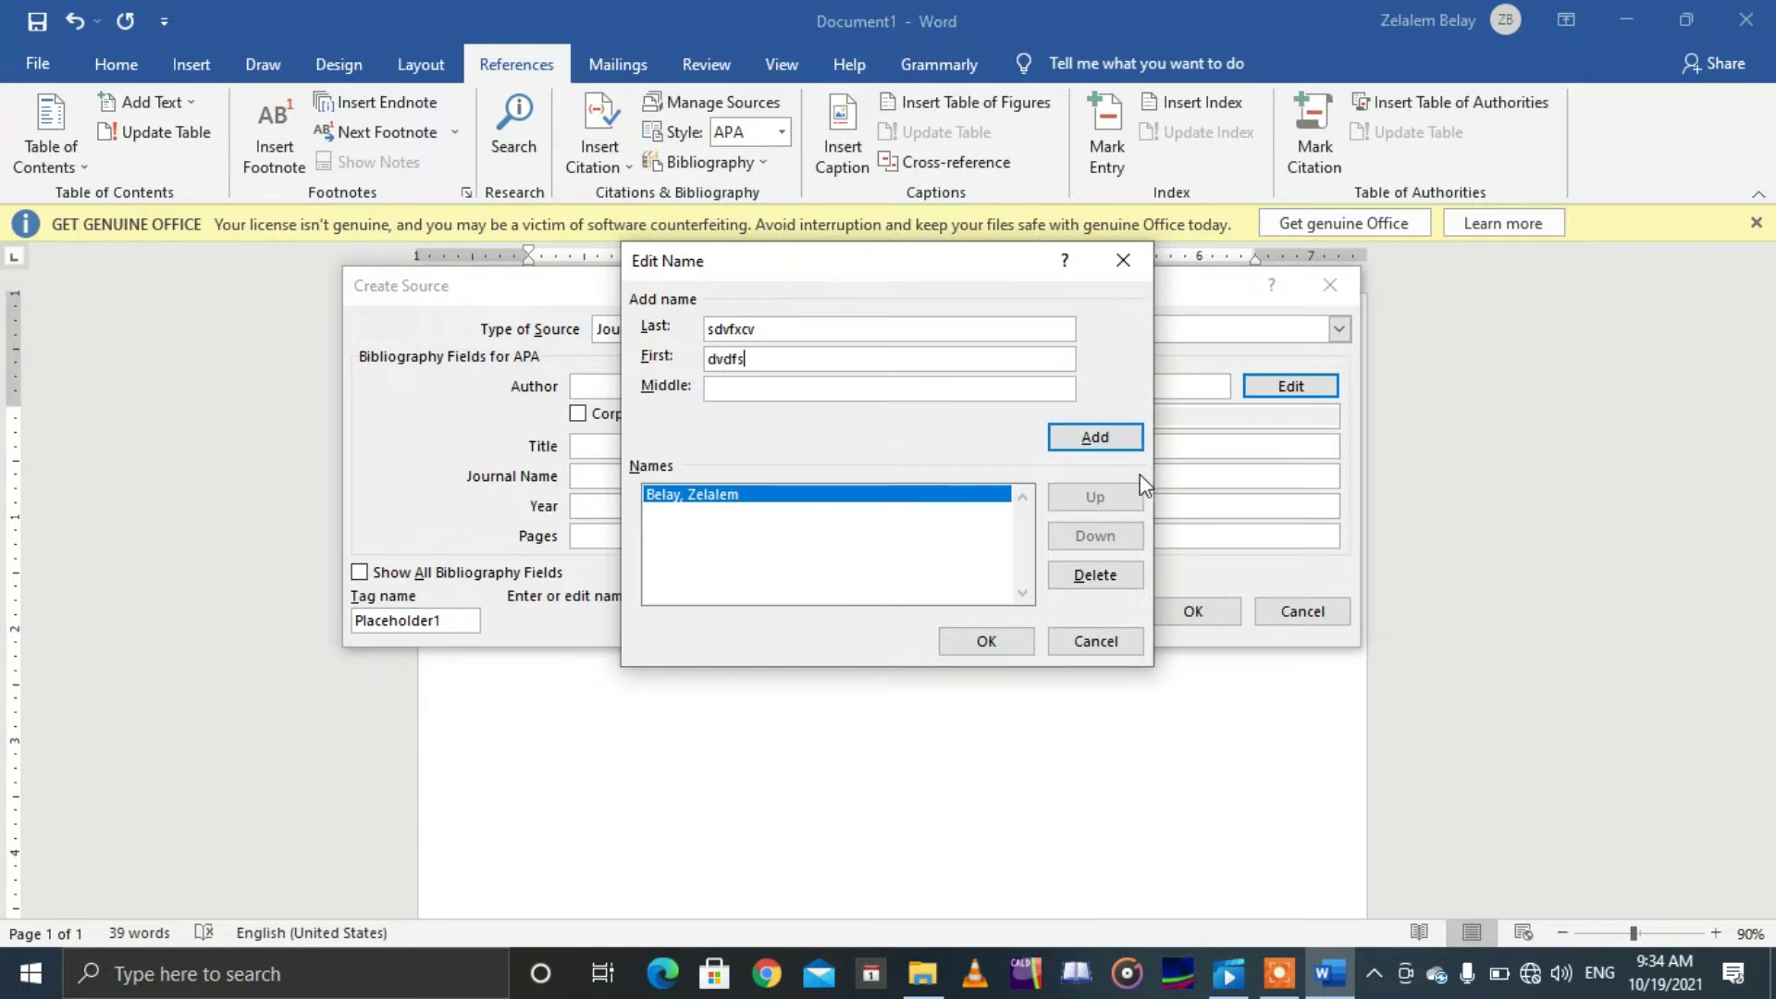
pyautogui.click(1108, 448)
pyautogui.click(670, 494)
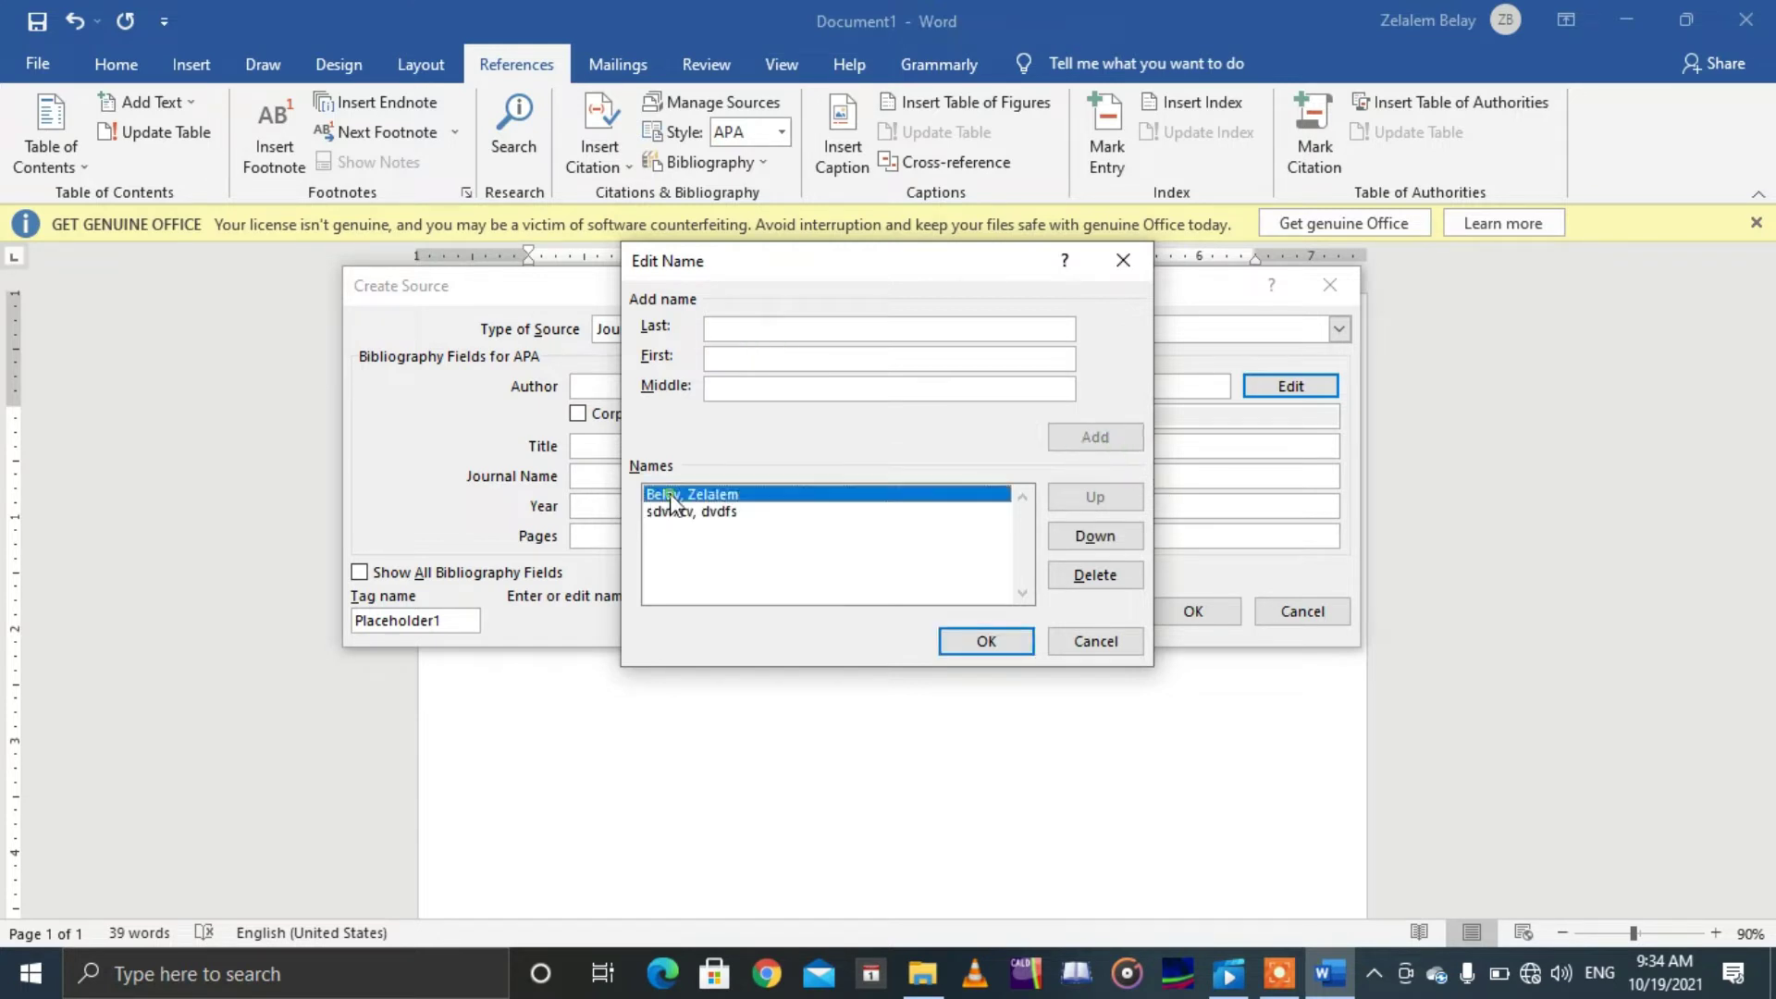
pyautogui.click(1105, 538)
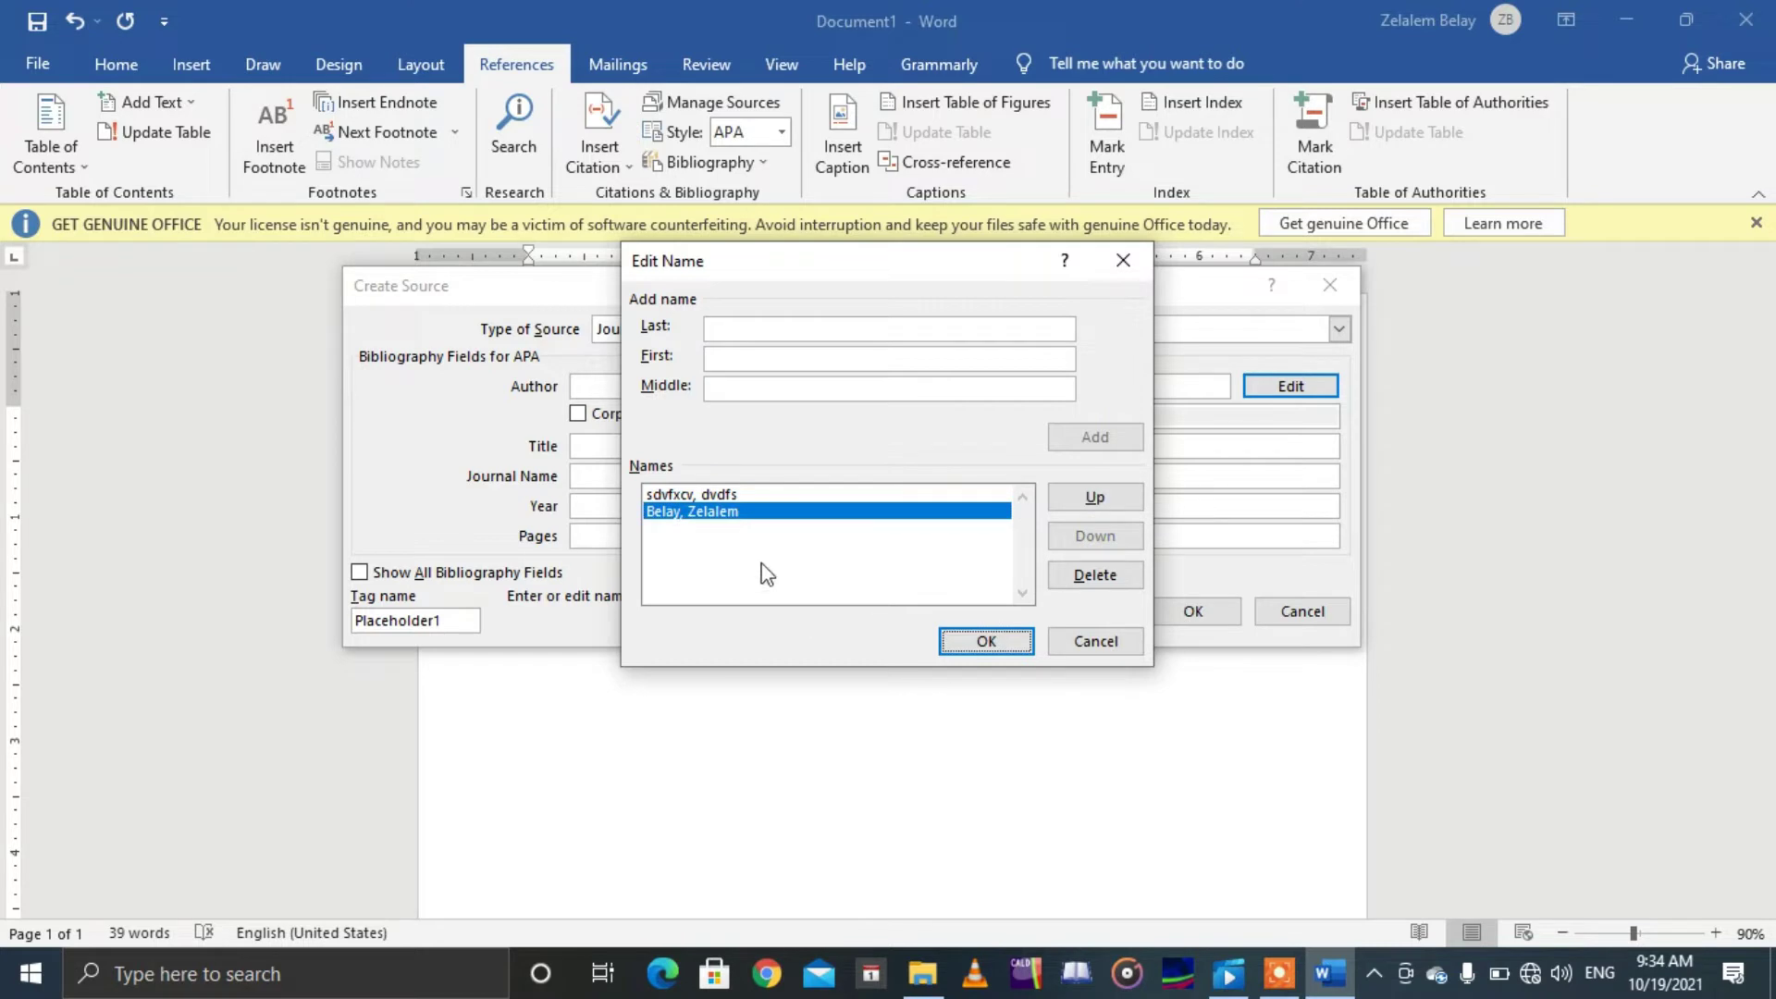
# Step: Move the original author back to the top, delete the test name, and confirm
pyautogui.click(699, 495)
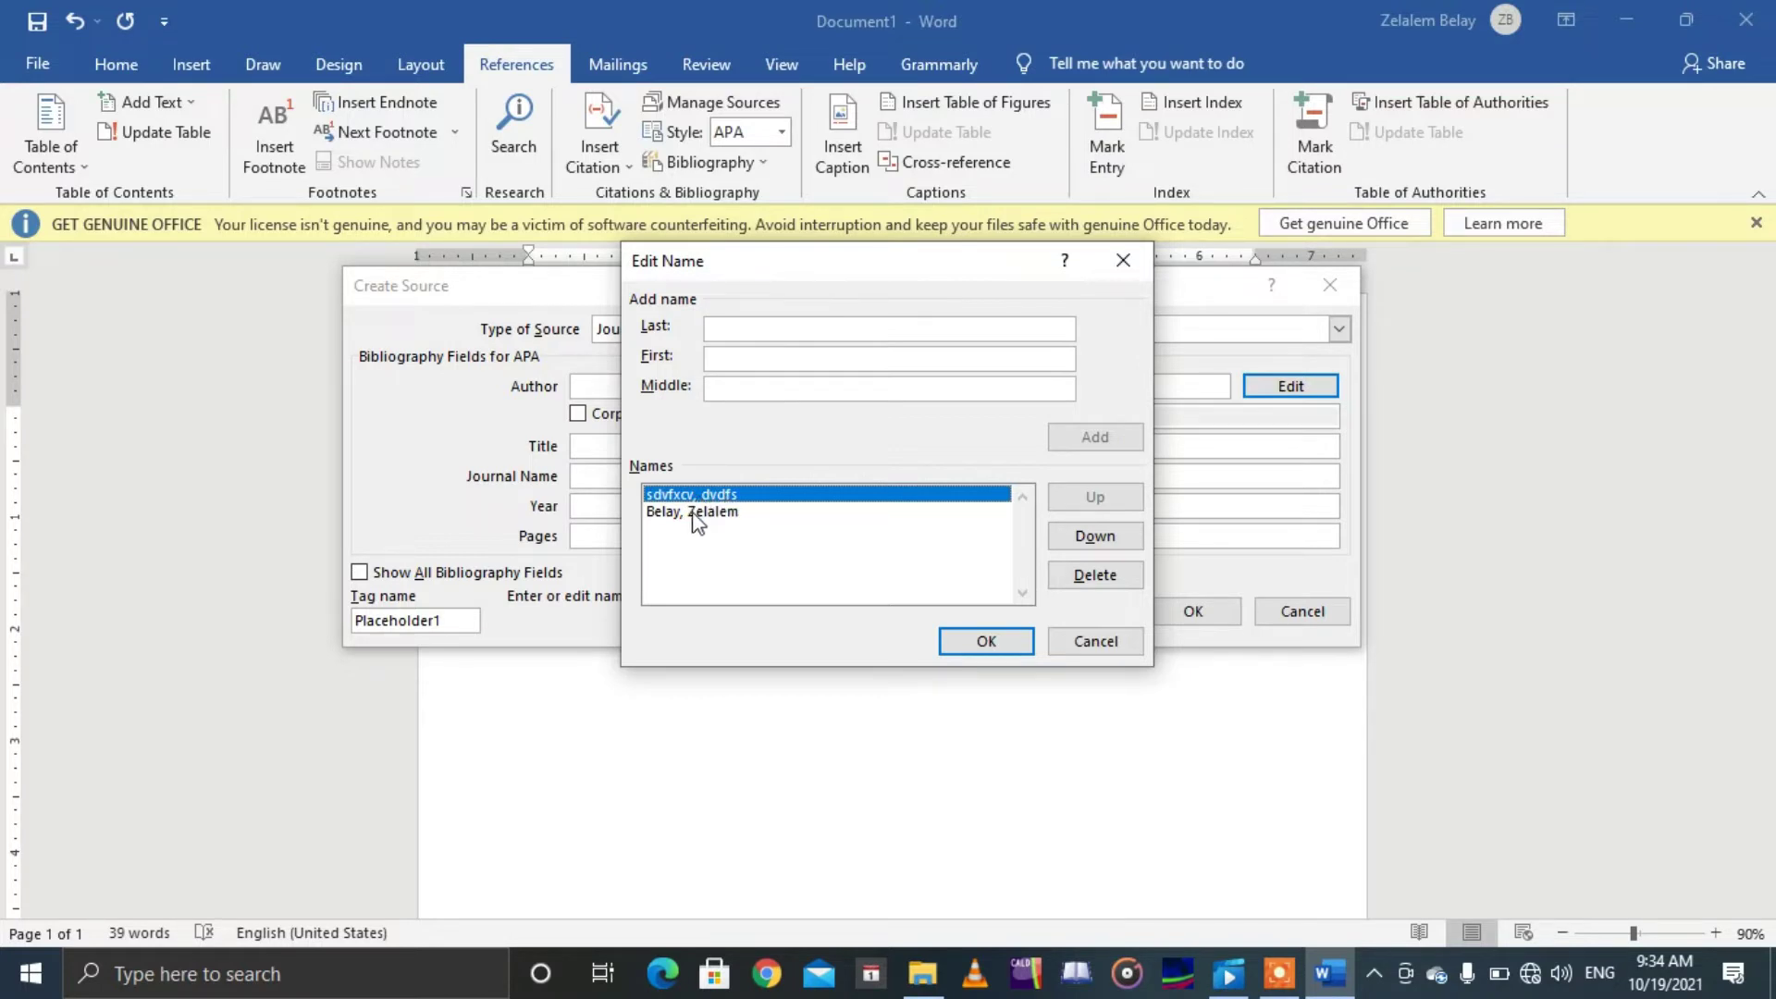
pyautogui.click(698, 514)
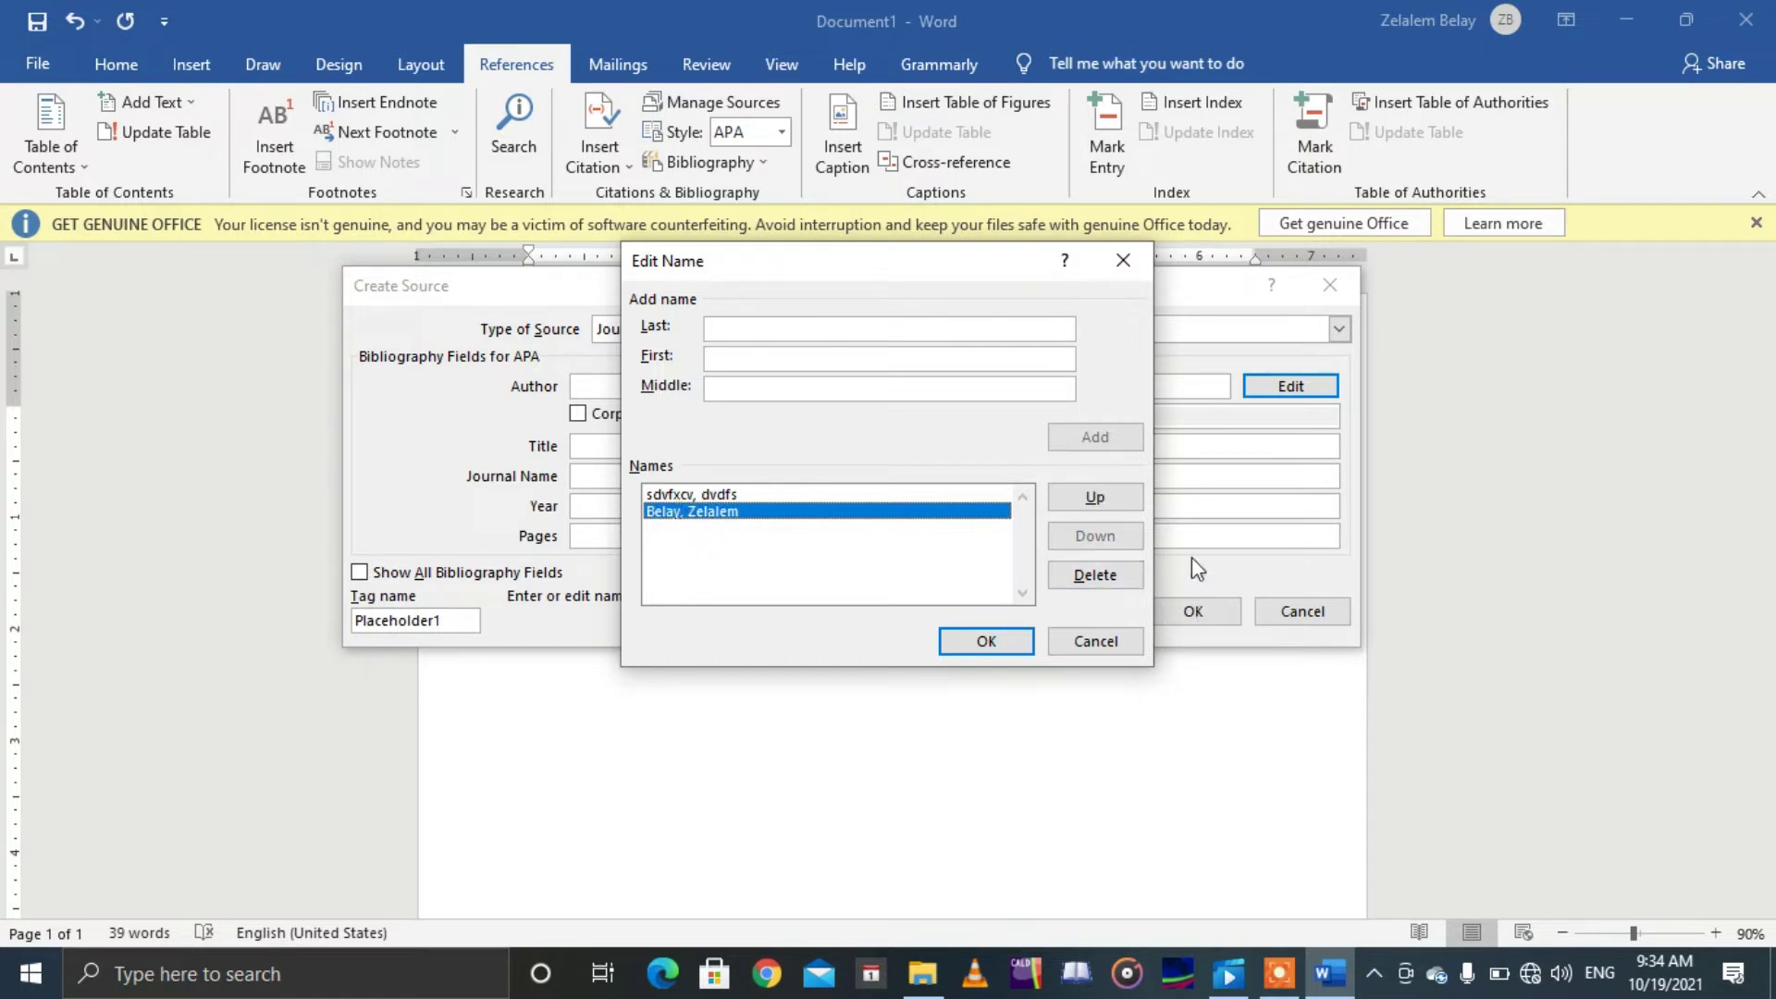
pyautogui.click(1095, 499)
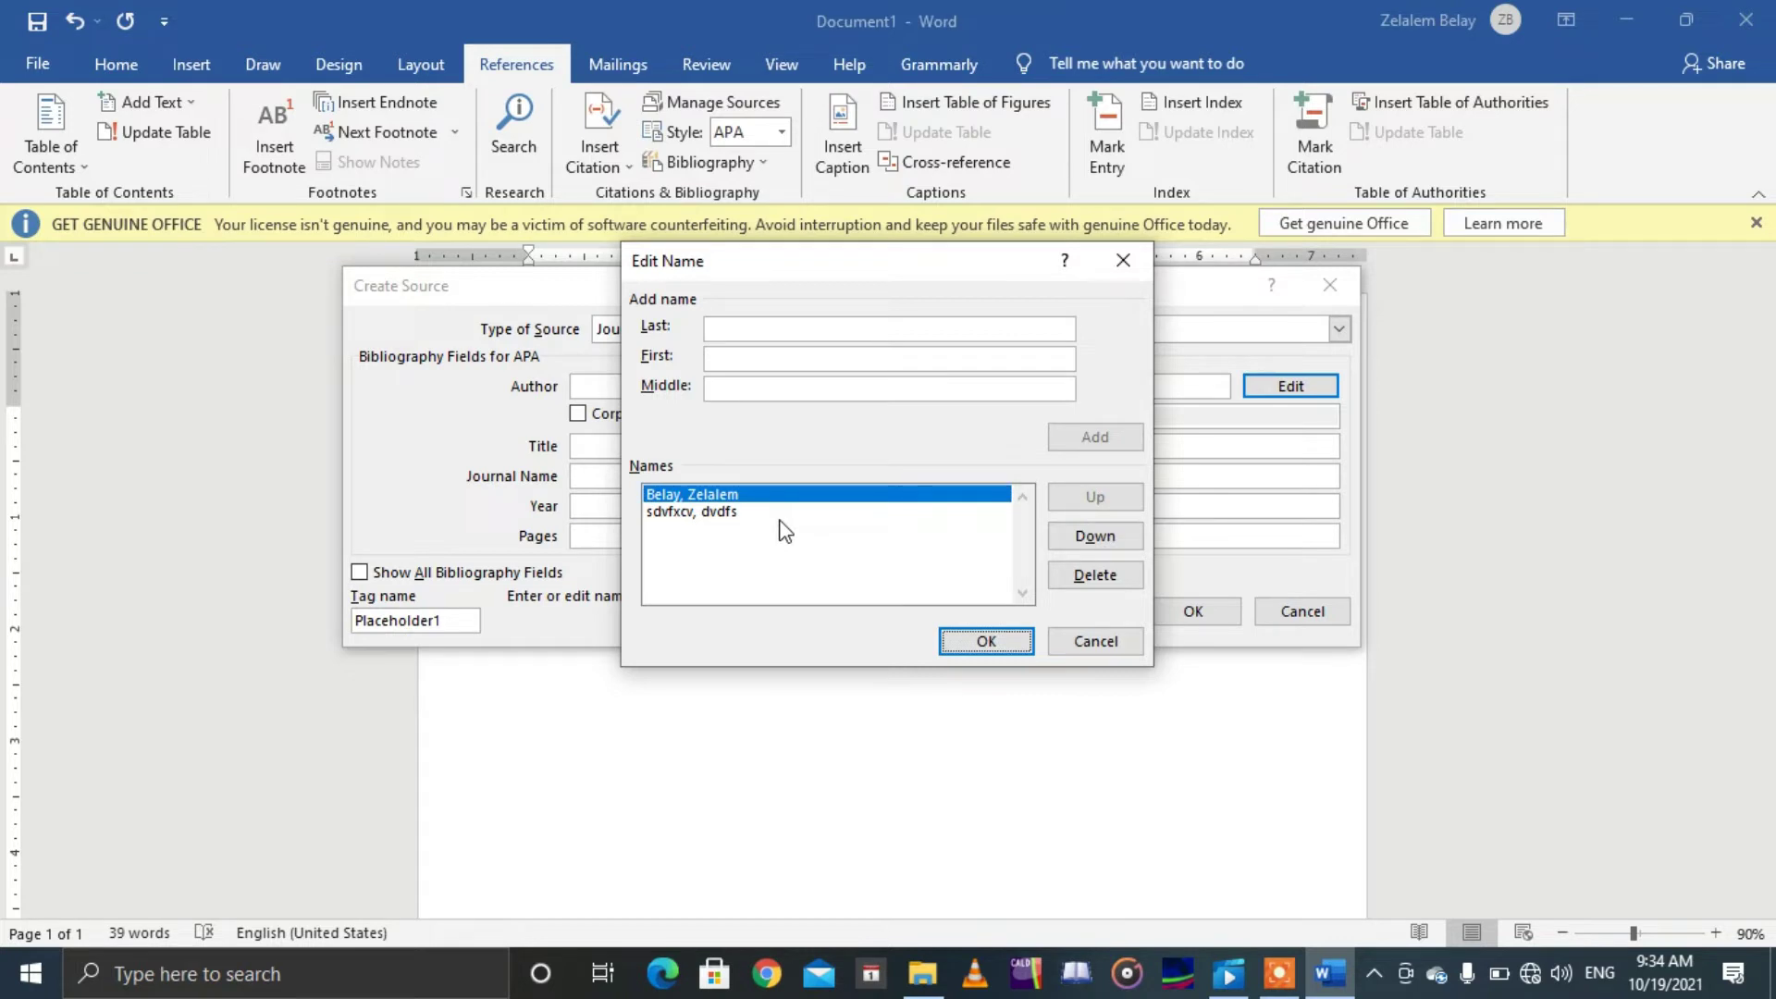
pyautogui.click(712, 513)
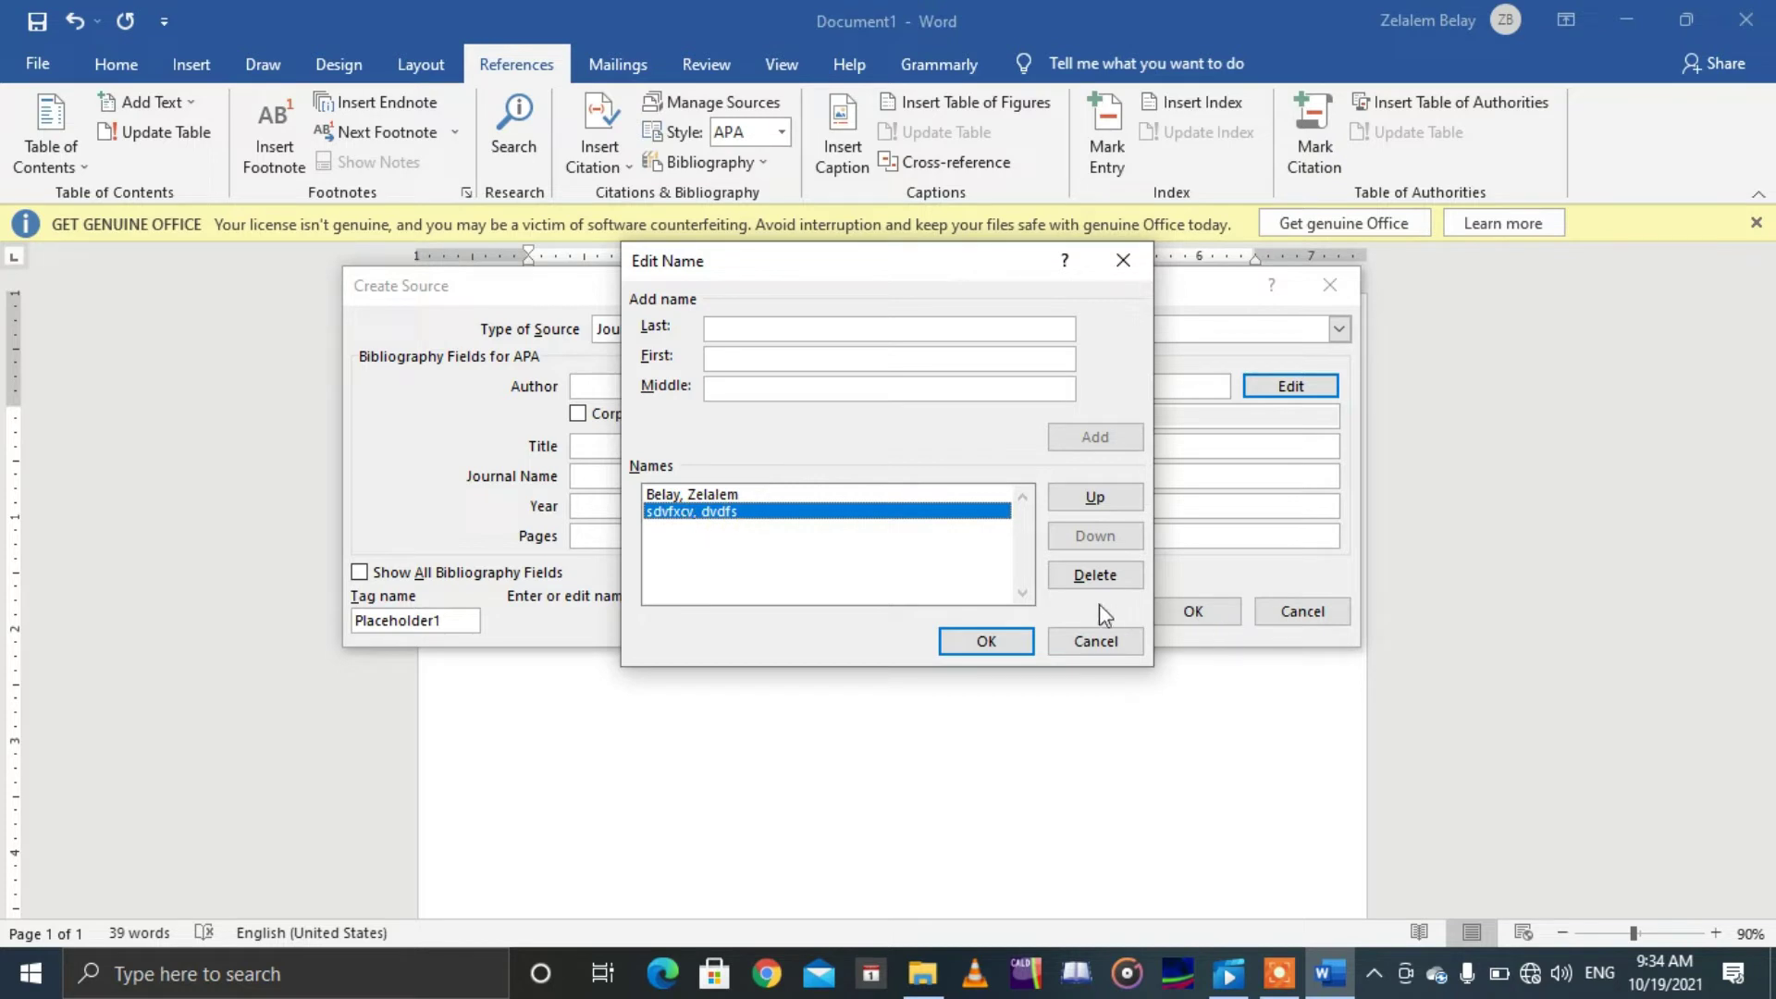
pyautogui.click(1095, 578)
pyautogui.click(842, 560)
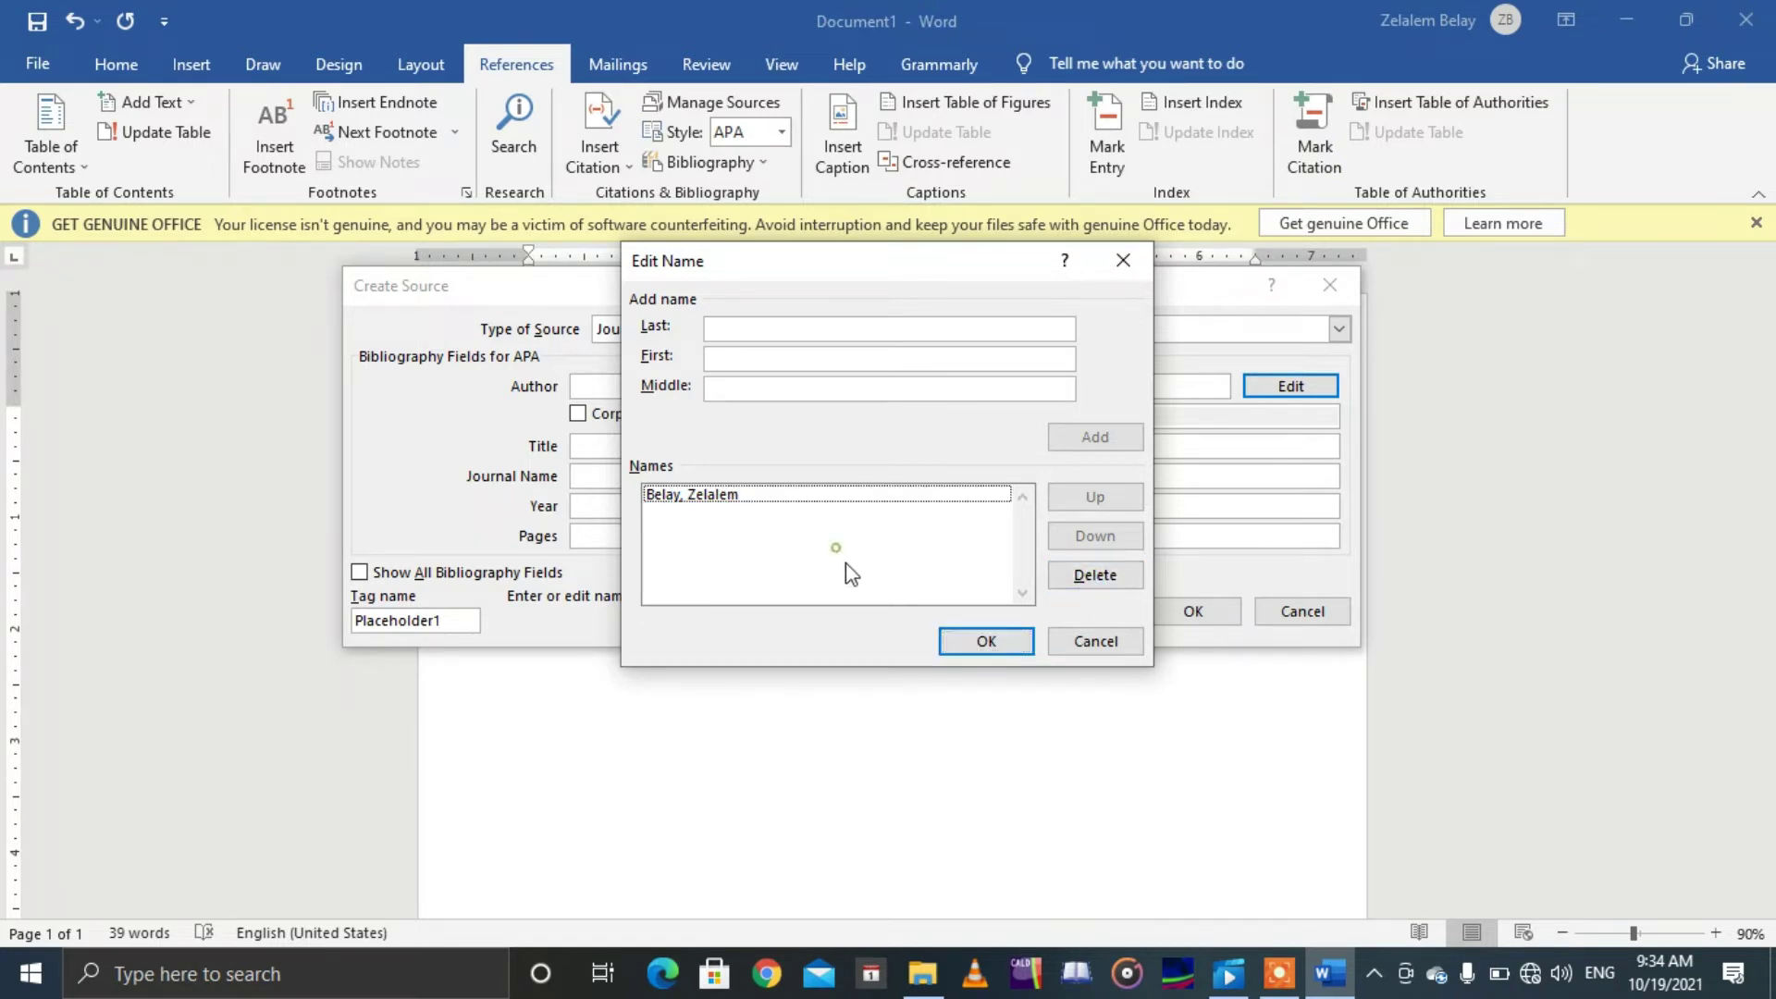
pyautogui.click(986, 641)
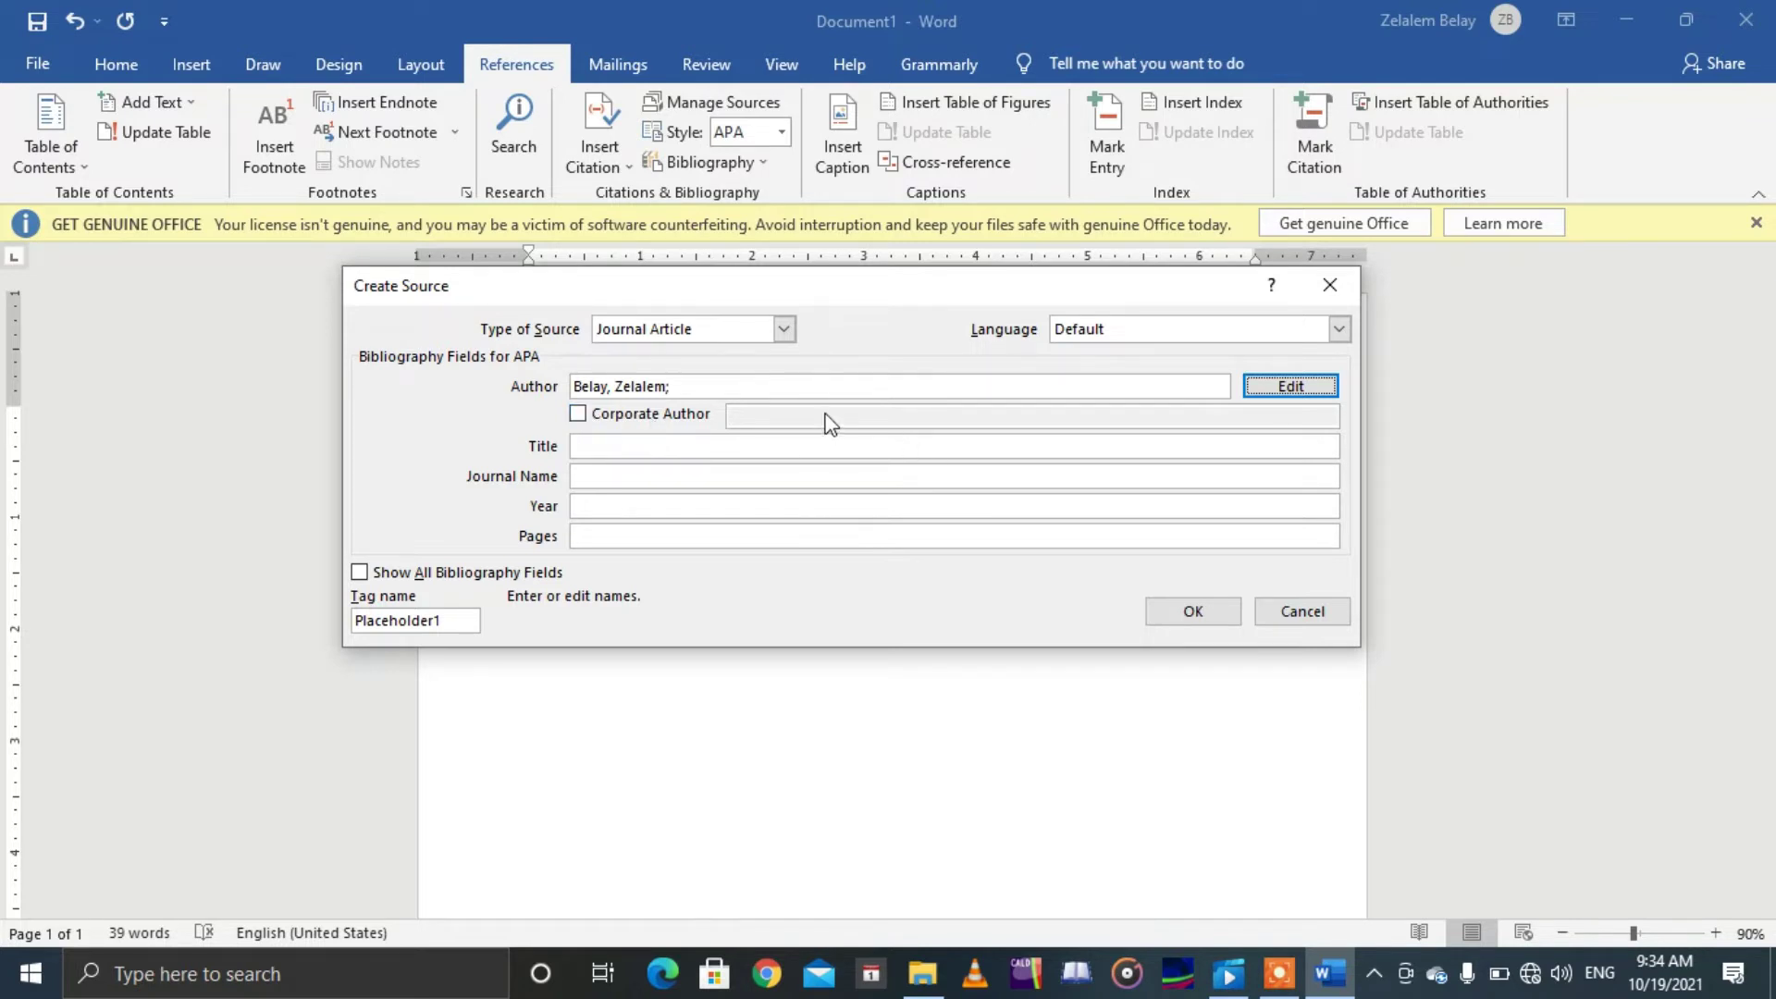
pyautogui.click(647, 447)
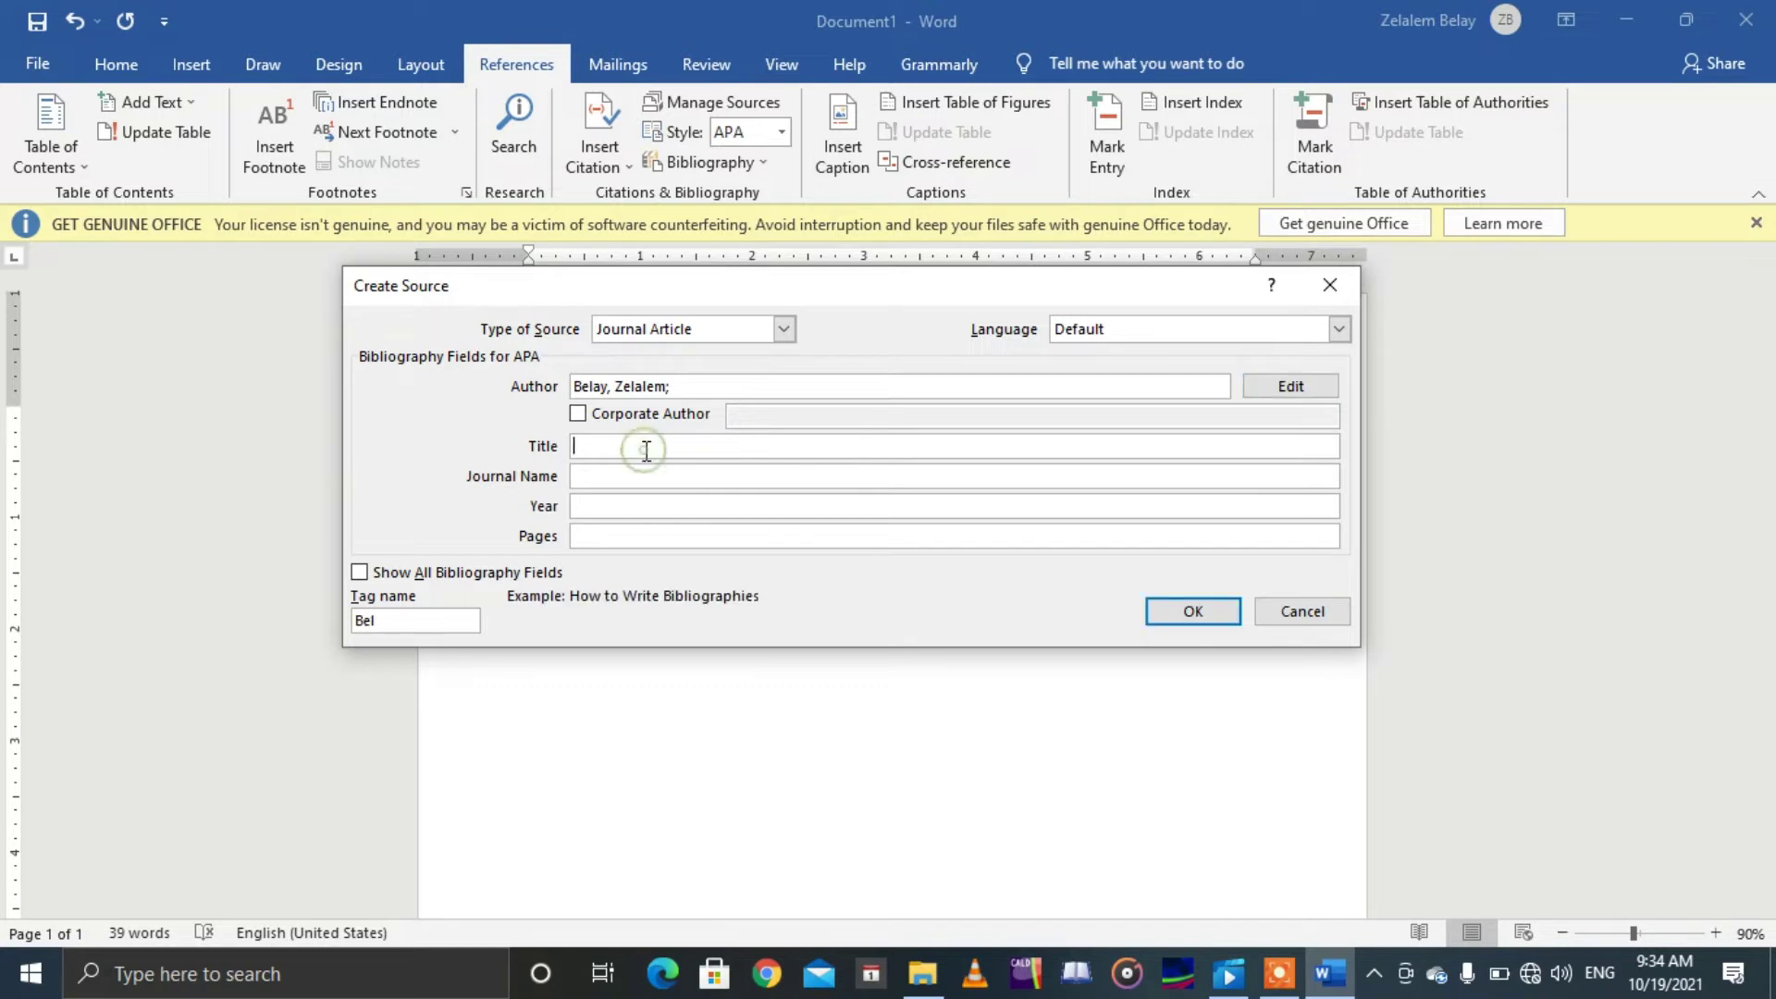
# Step: Enter the title 'The effect of psycology in human mind' and journal name 'psycology'
pyautogui.write('The effect of psycology ')
pyautogui.write('in ')
pyautogui.write('human ')
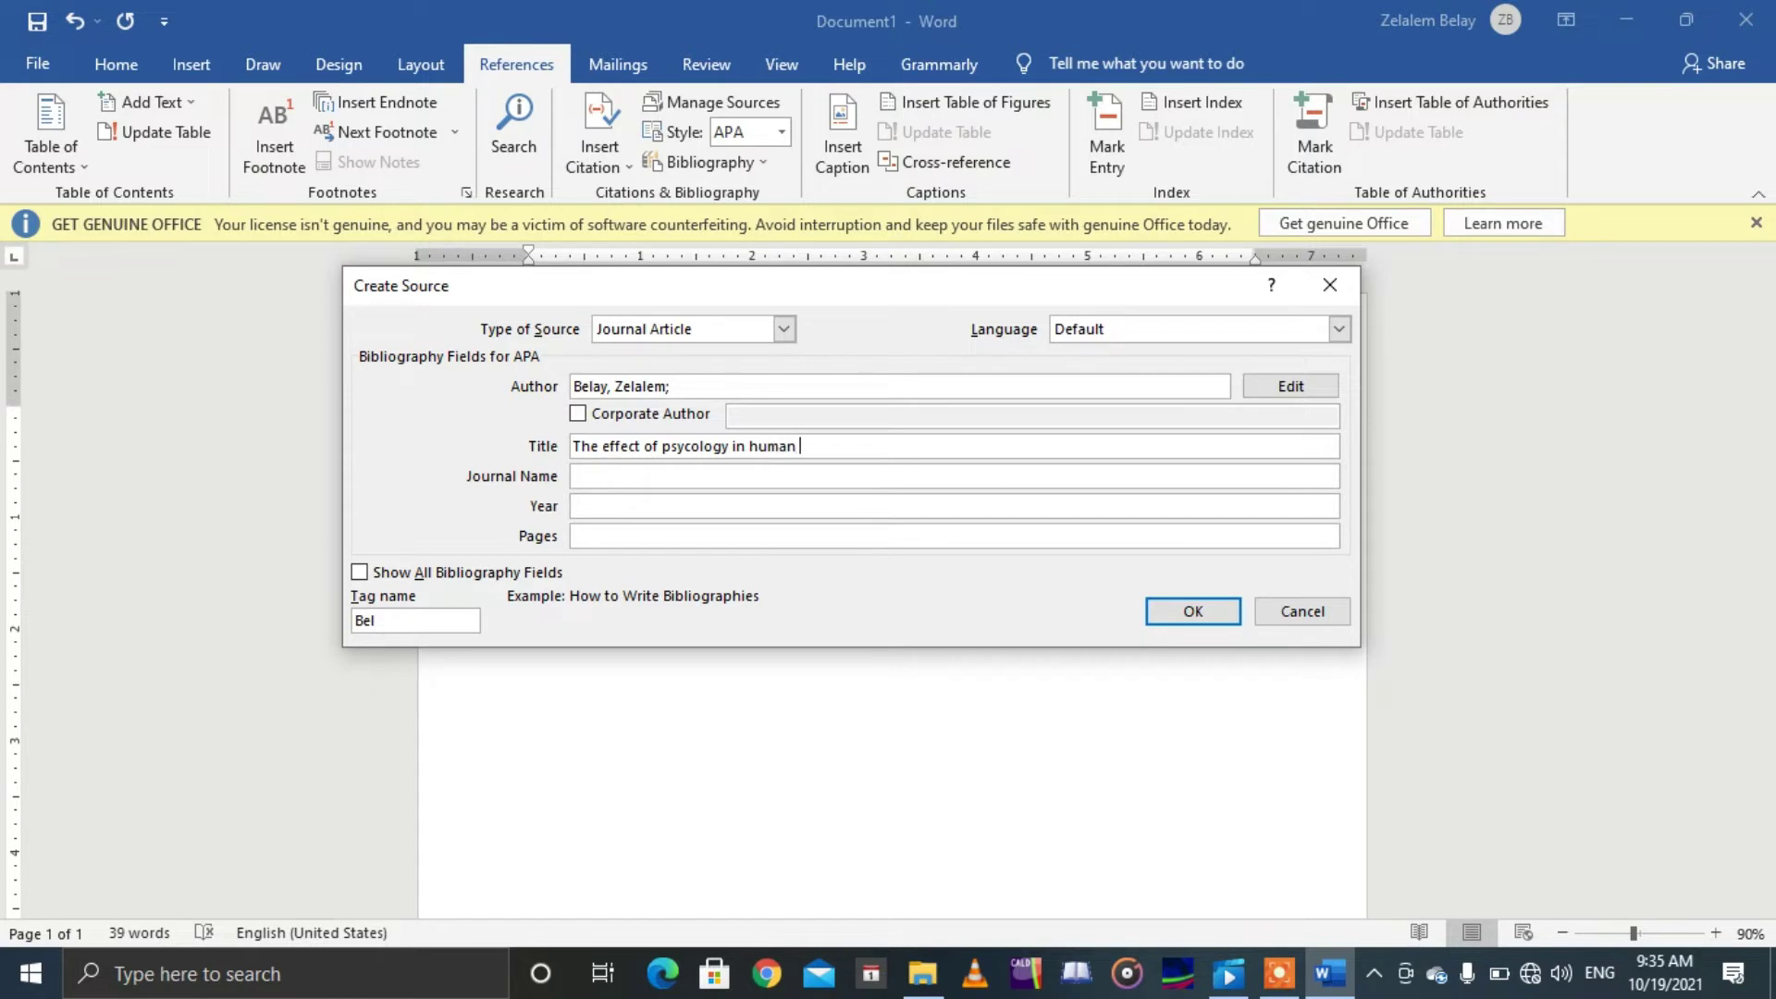
pyautogui.write('mind')
pyautogui.click(628, 476)
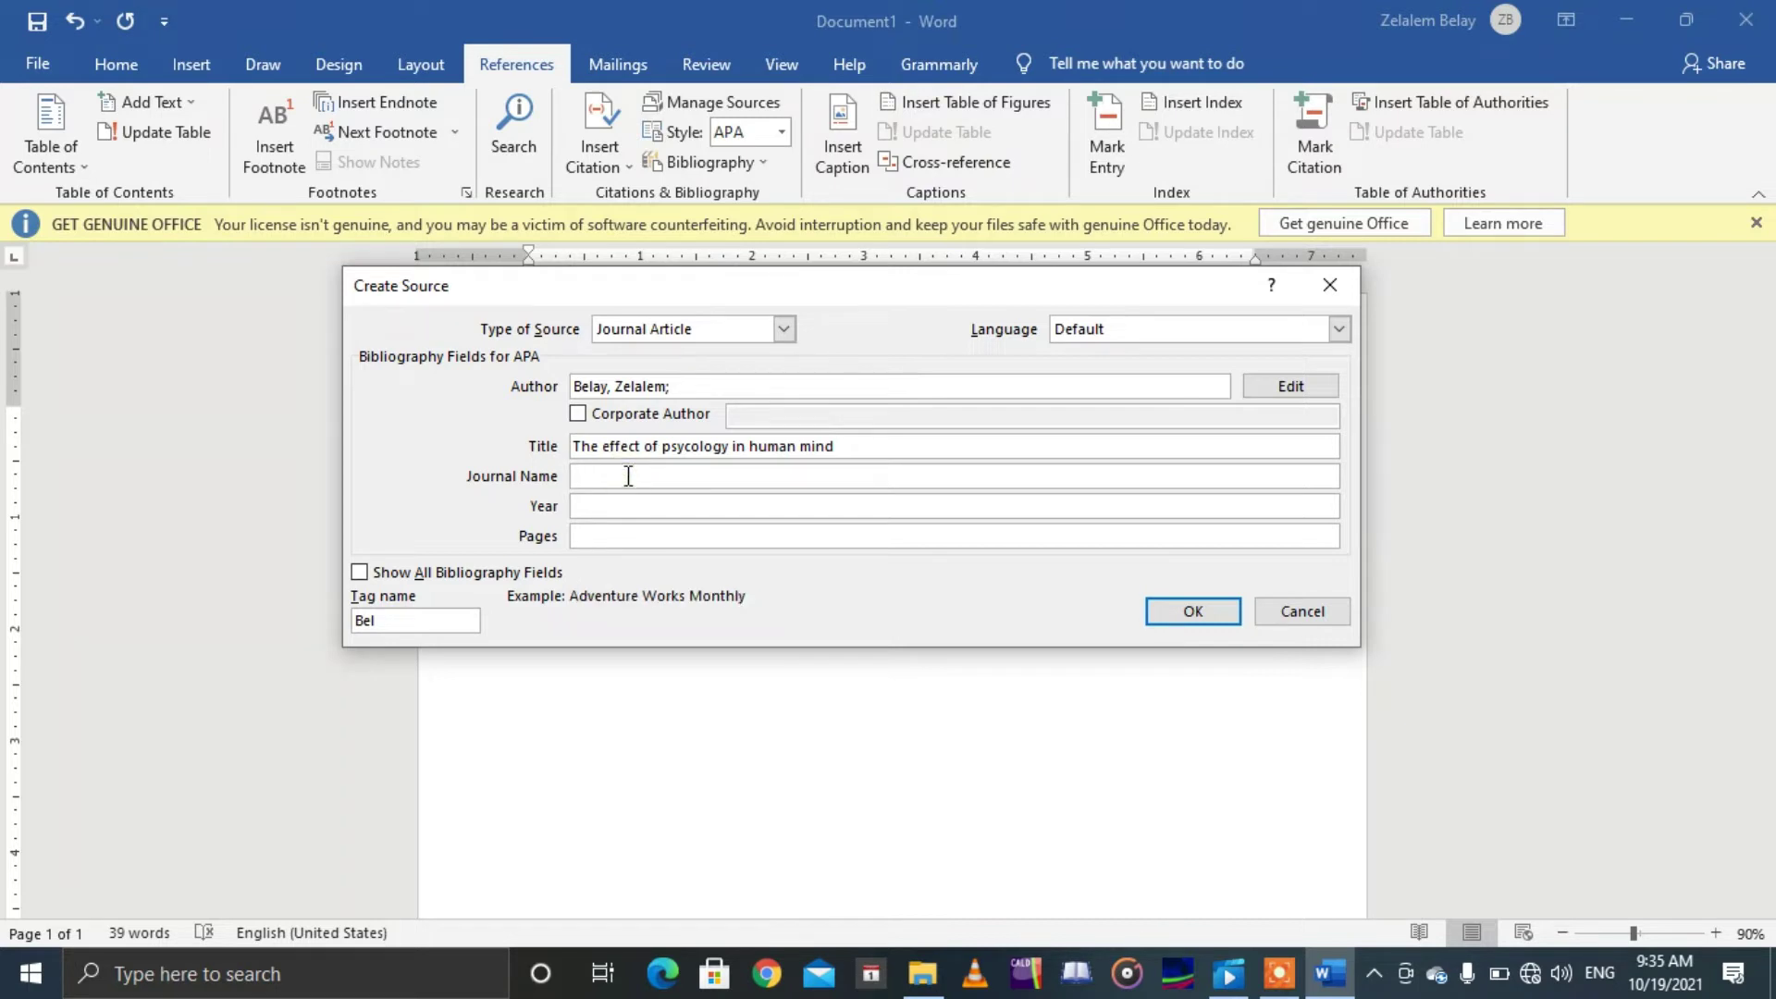
pyautogui.doubleClick(691, 446)
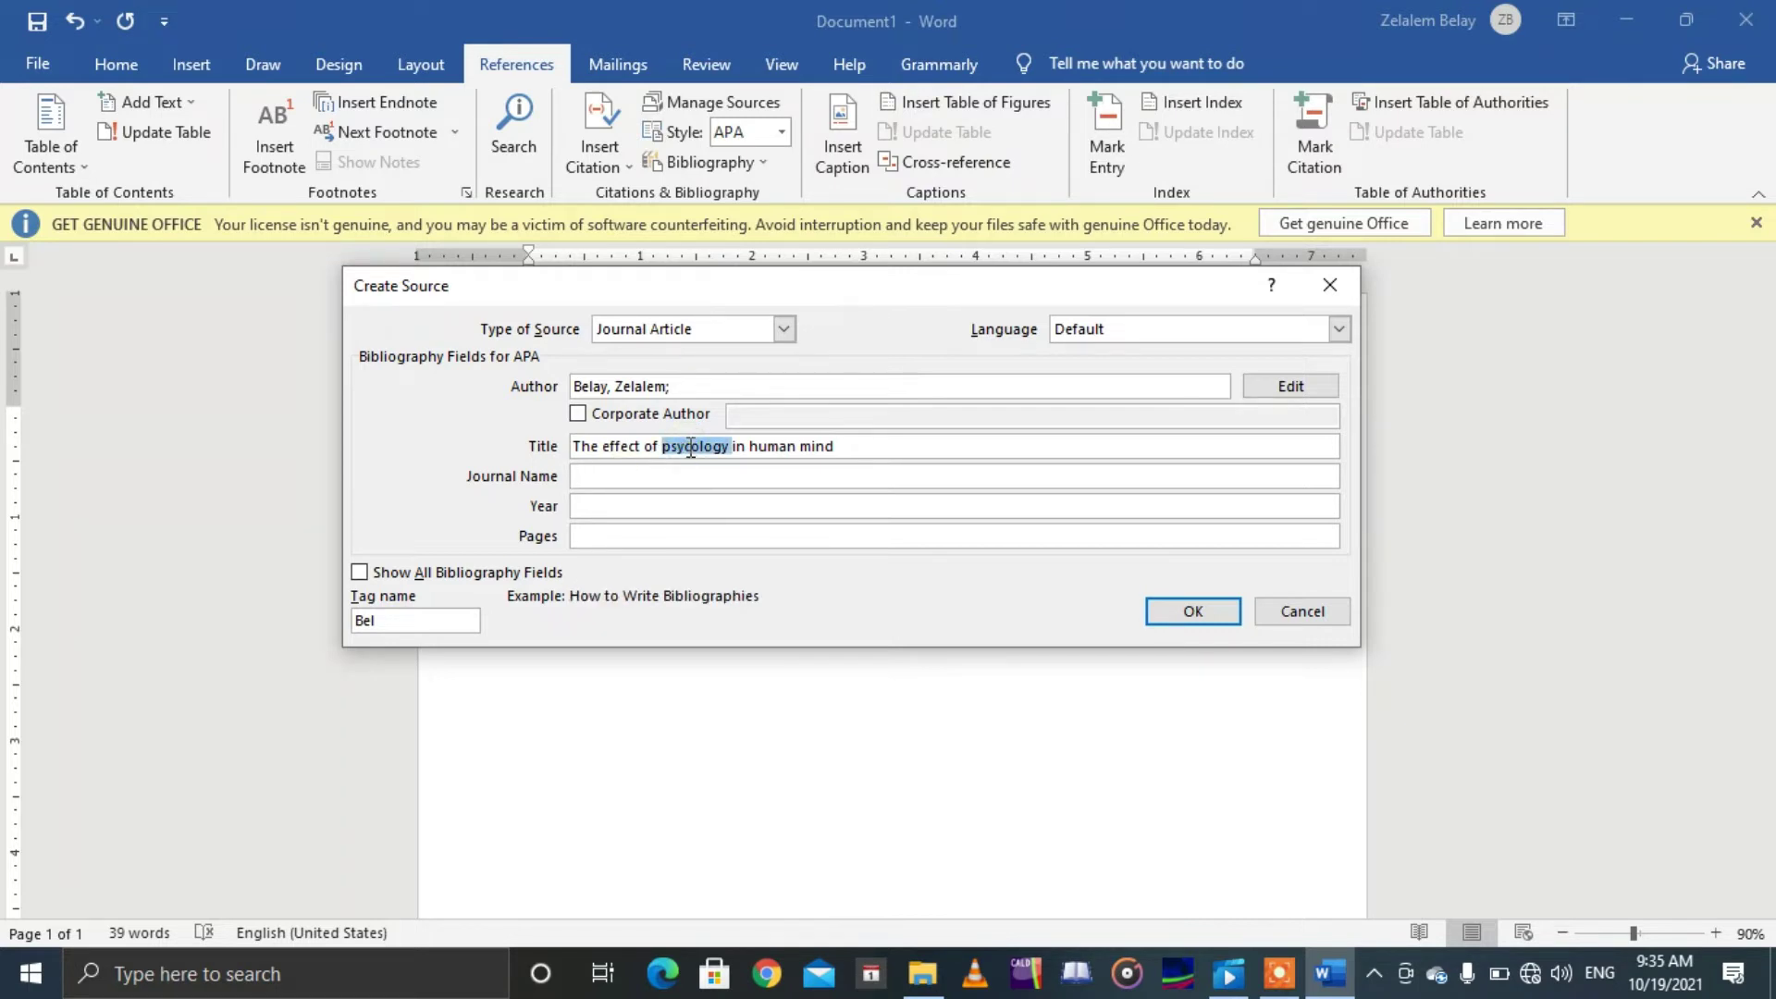
pyautogui.click(632, 476)
pyautogui.write('psycology')
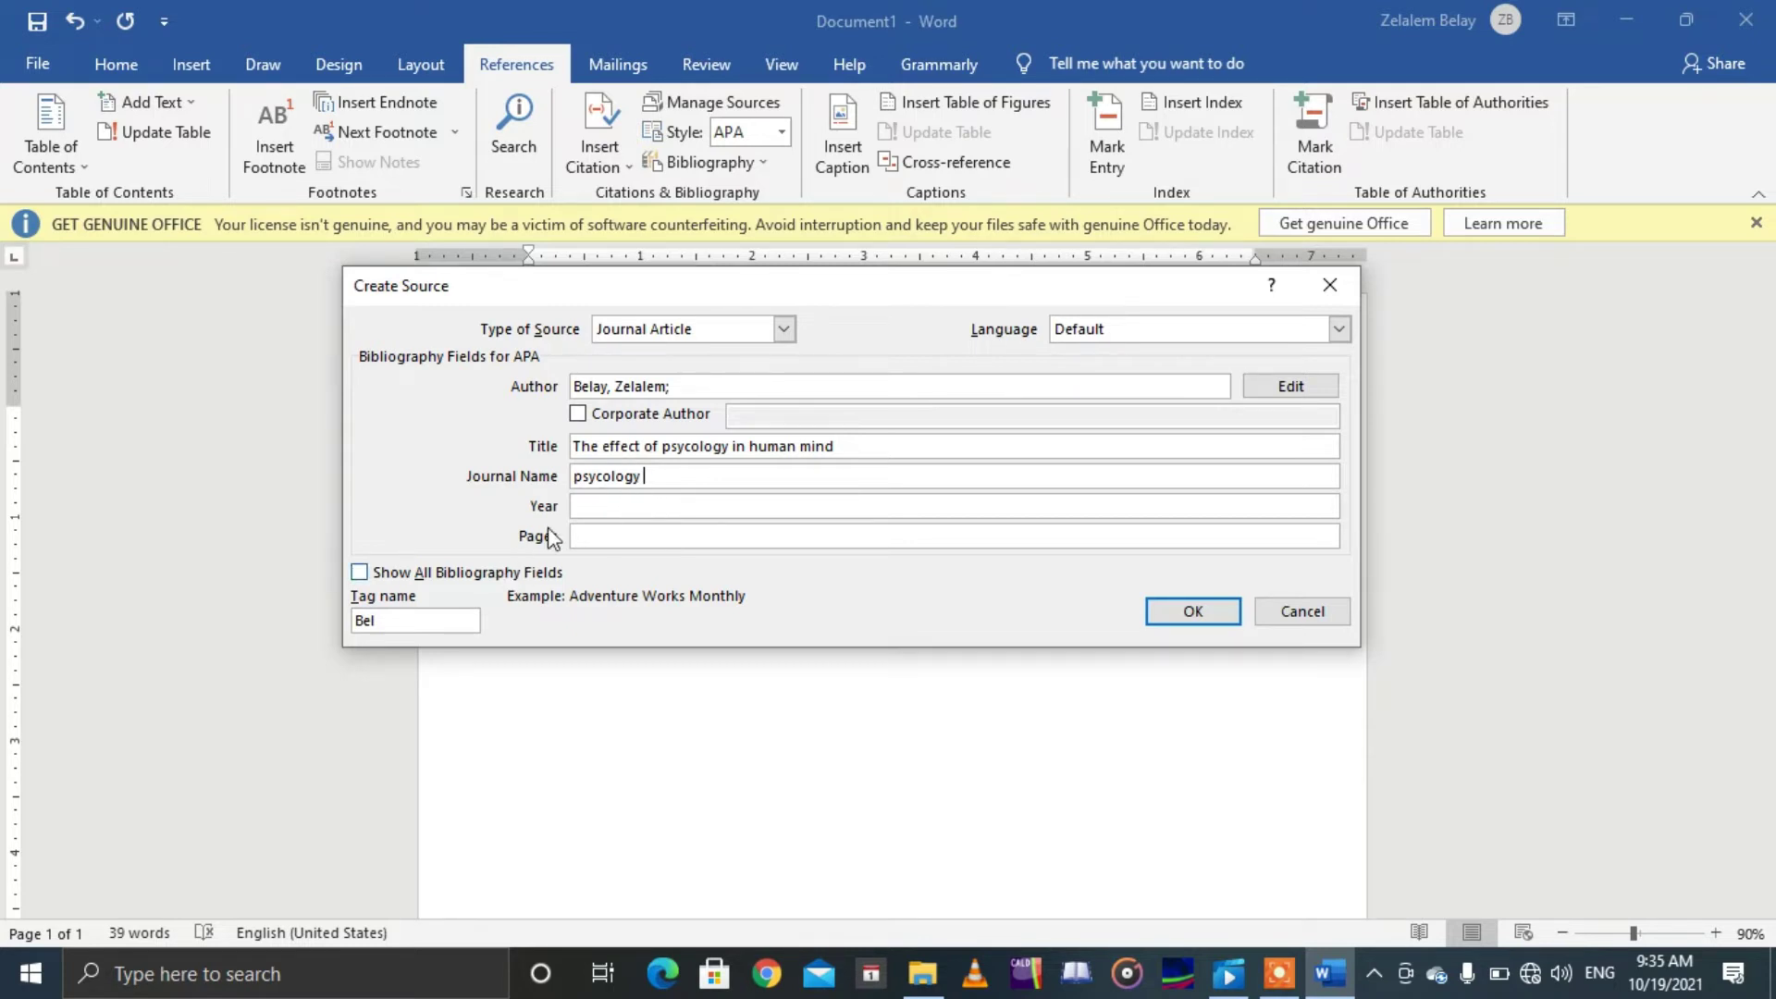
# Step: Set the year to 2019 and the pages to 122-128
pyautogui.click(590, 505)
pyautogui.write('2019')
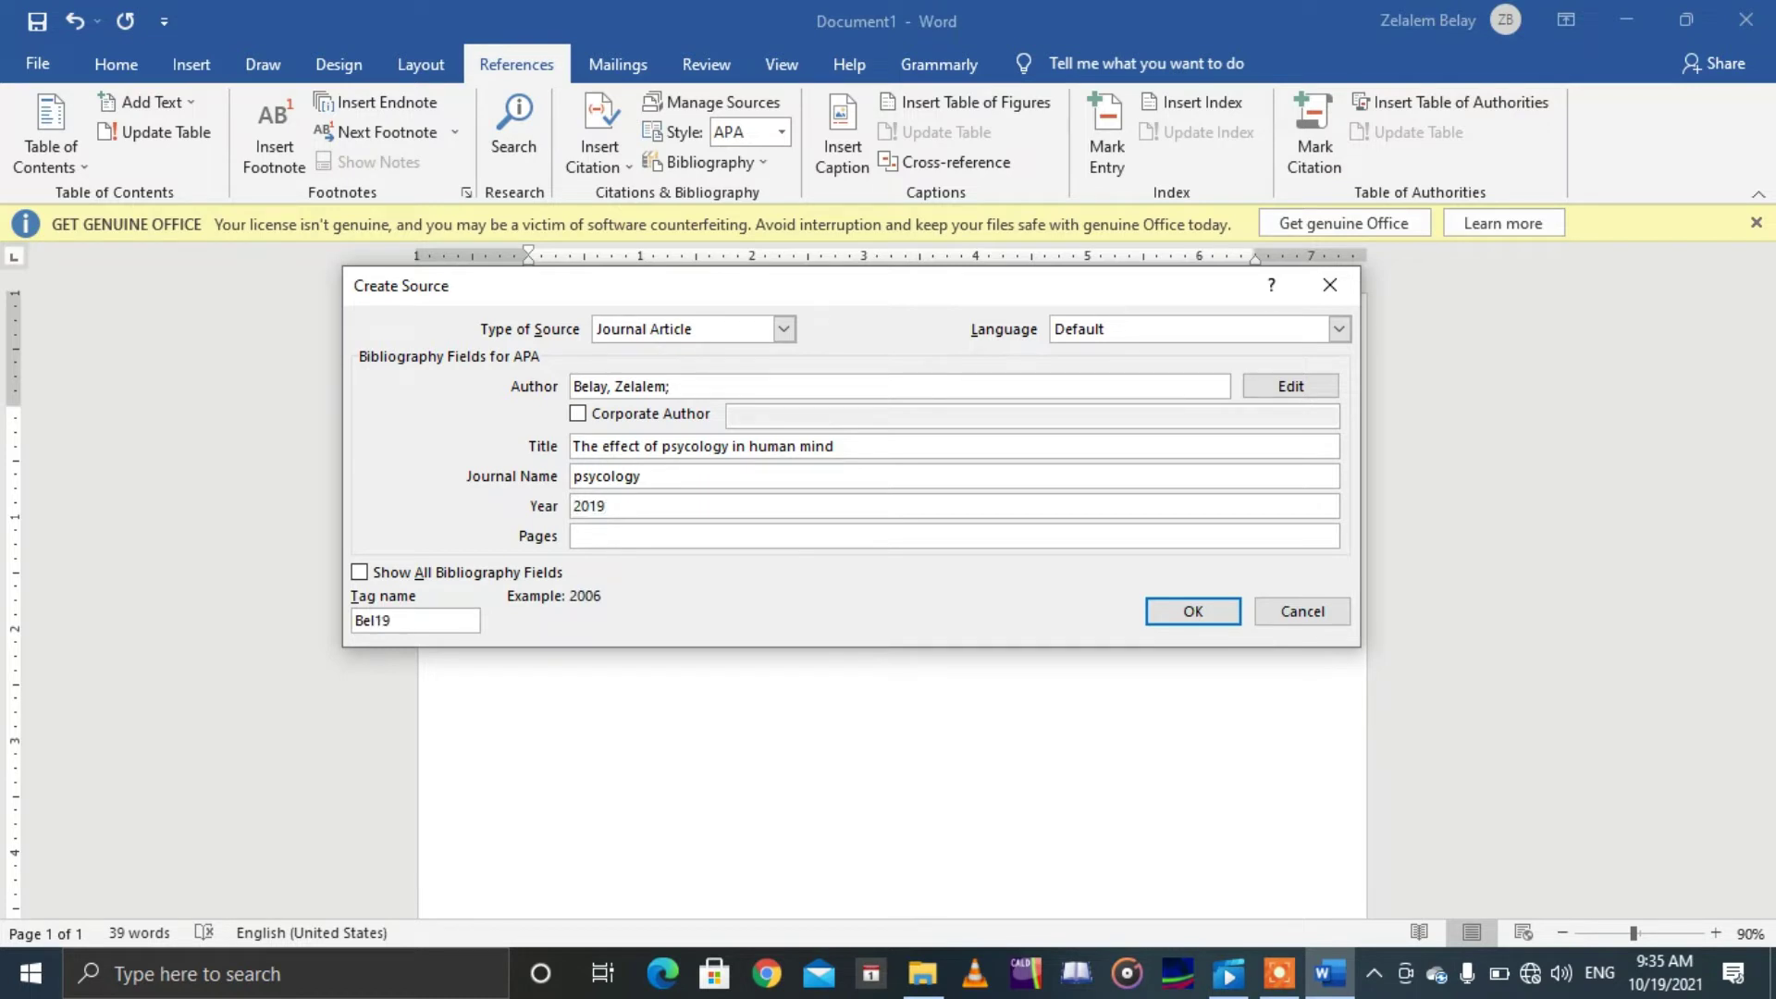
pyautogui.click(607, 538)
pyautogui.write('3-')
pyautogui.write('7')
pyautogui.press('BackSpace')
pyautogui.press('BackSpace')
pyautogui.press('BackSpace')
pyautogui.write('22-128')
pyautogui.click(361, 572)
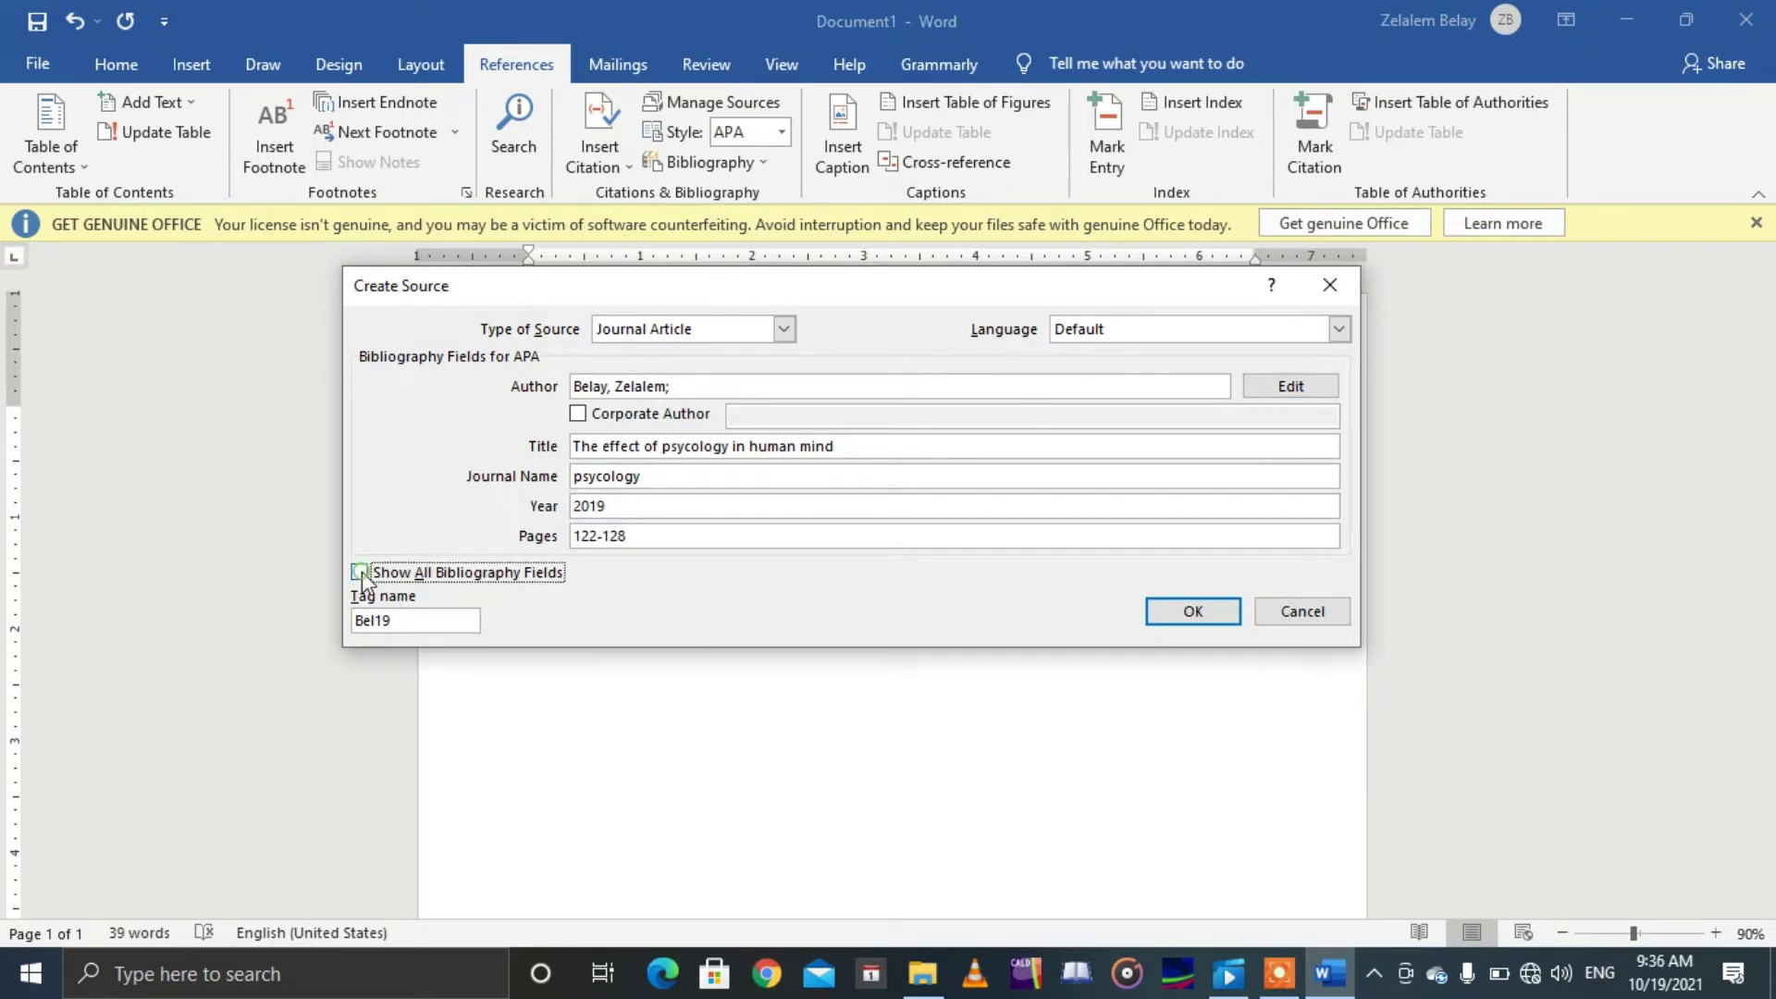
pyautogui.moveTo(1332, 531); pyautogui.dragTo(1338, 581)
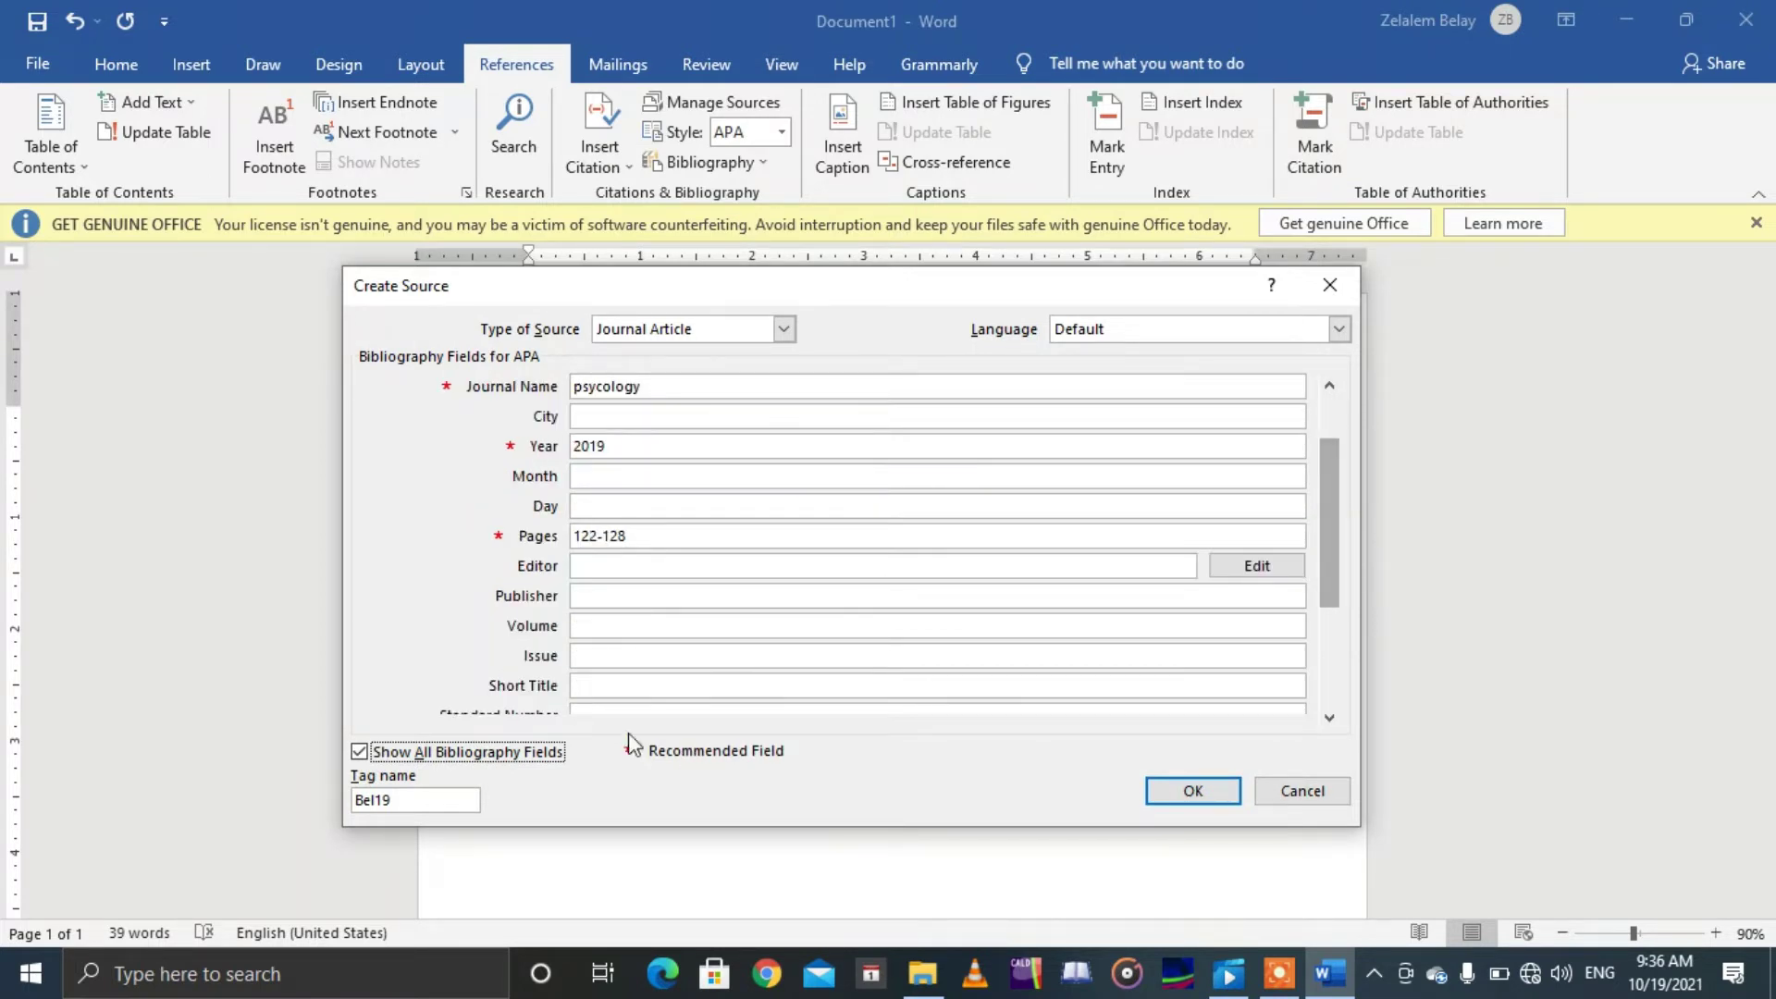
pyautogui.click(620, 629)
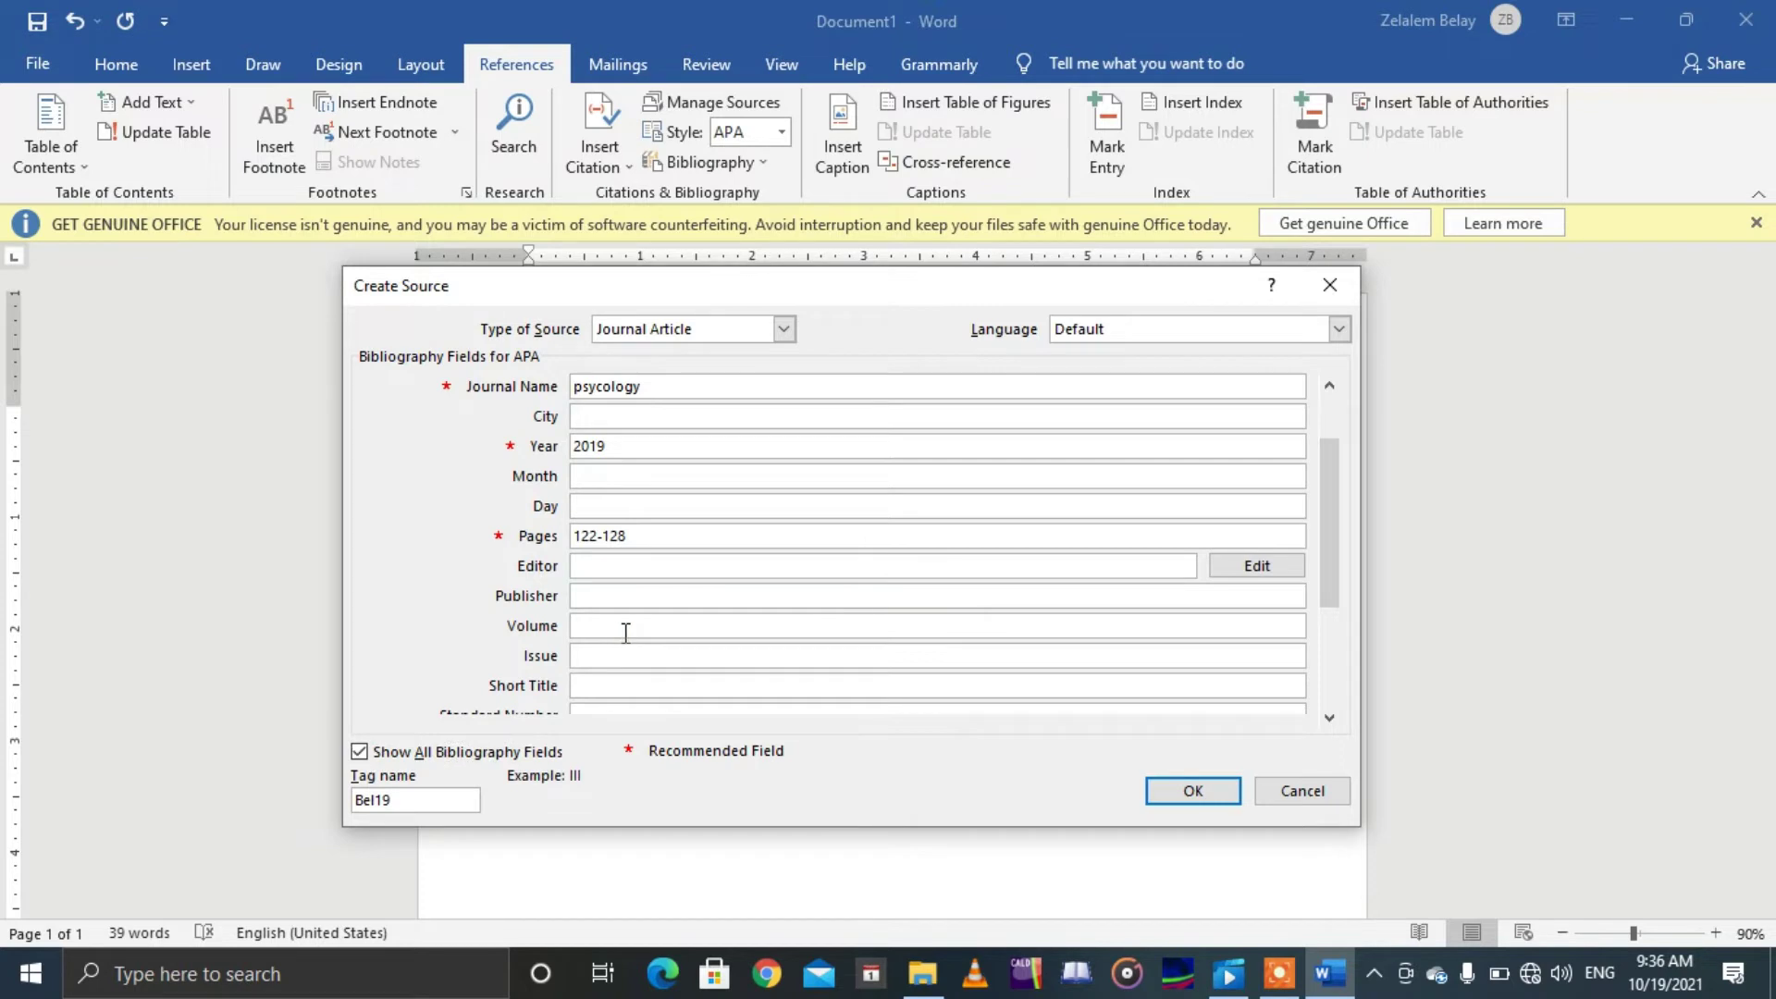
pyautogui.moveTo(1332, 536); pyautogui.dragTo(1333, 633)
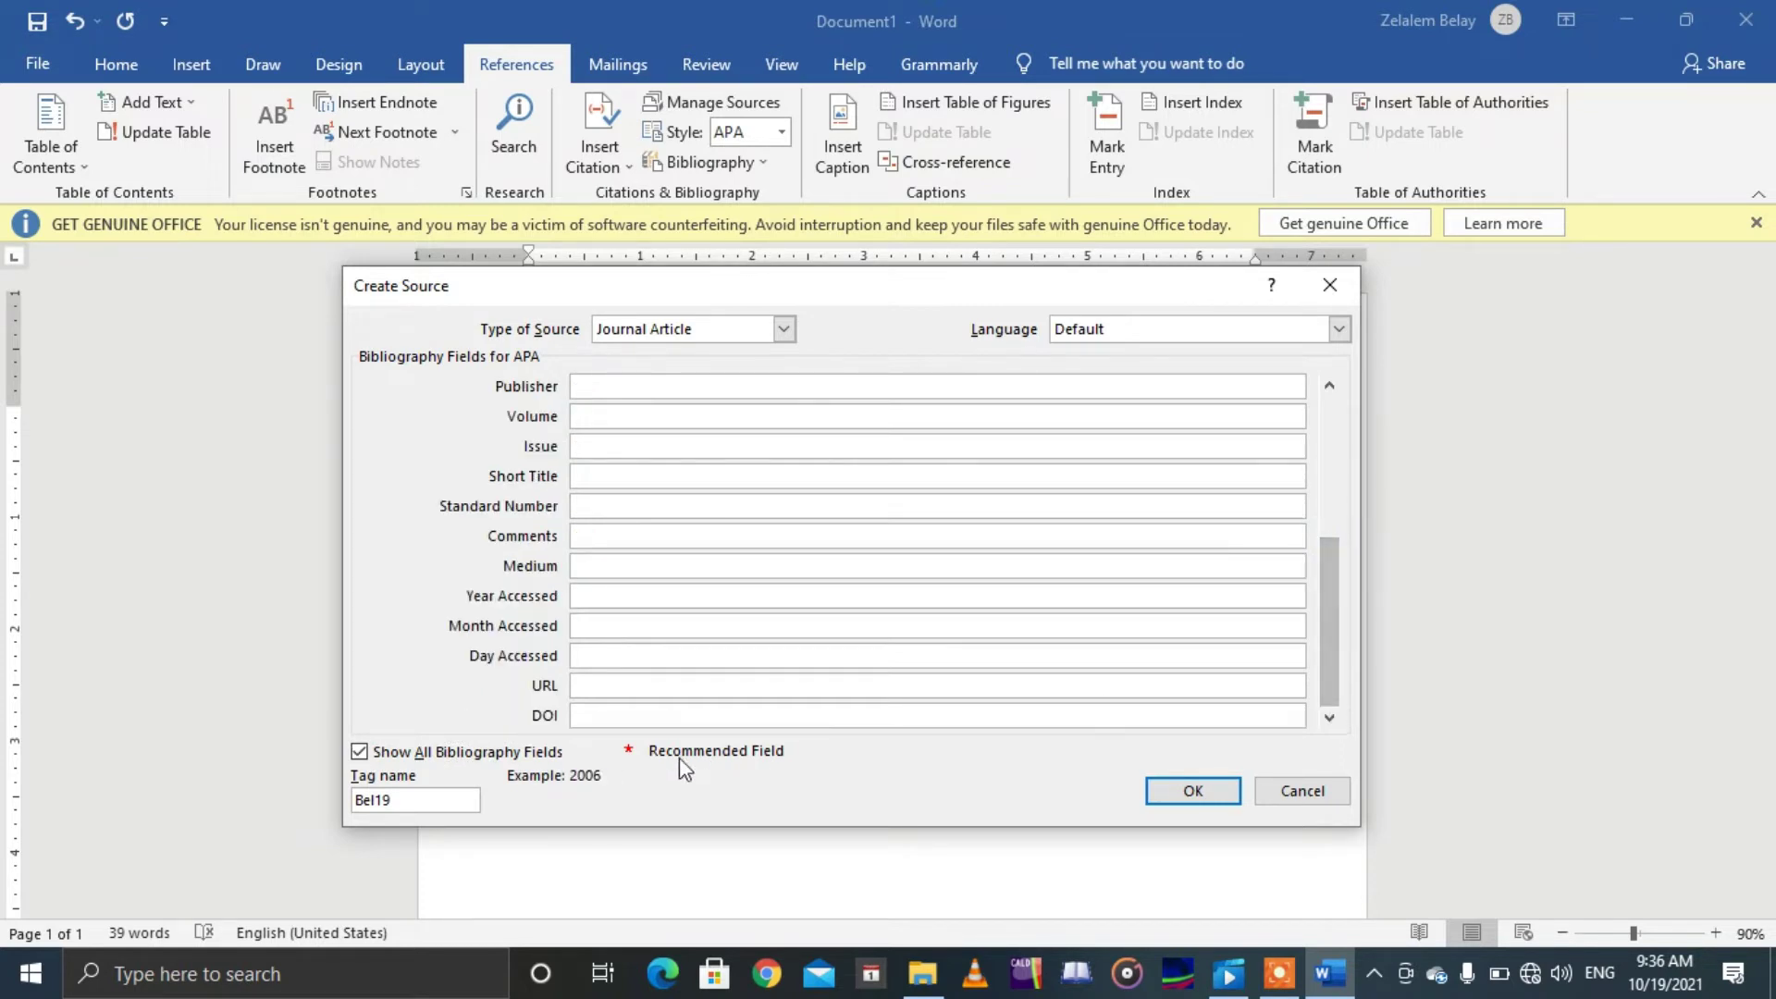
pyautogui.click(639, 714)
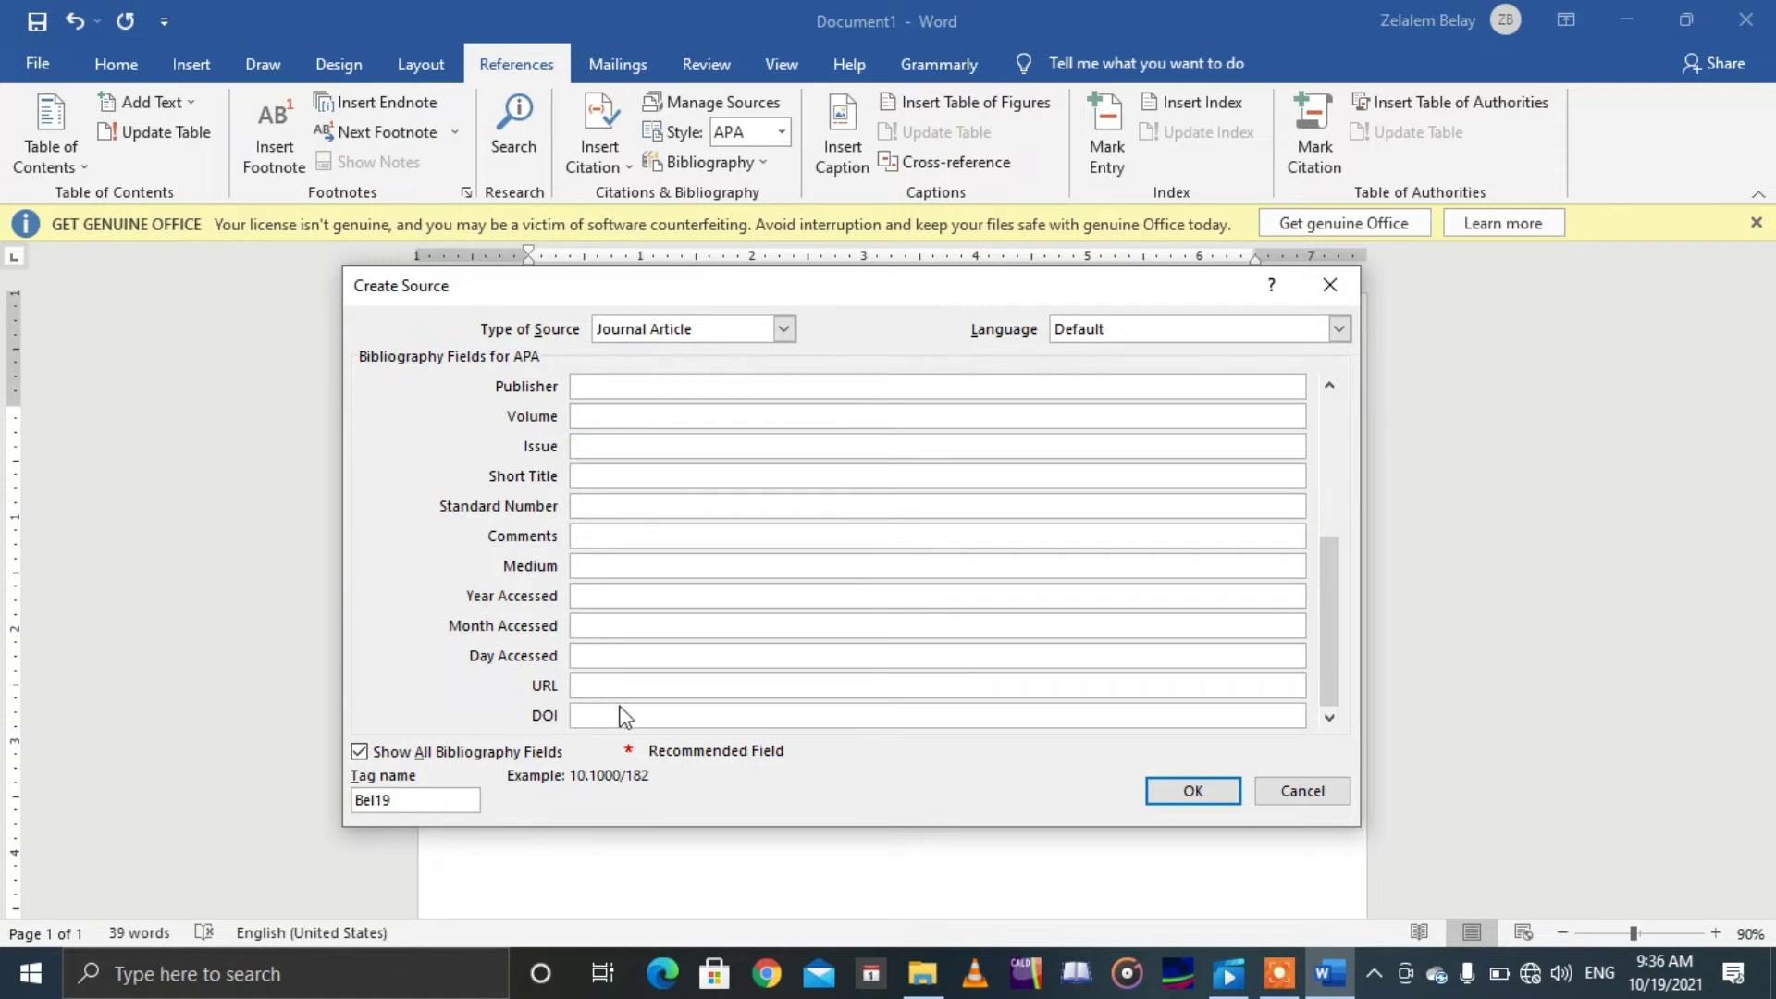
pyautogui.click(609, 684)
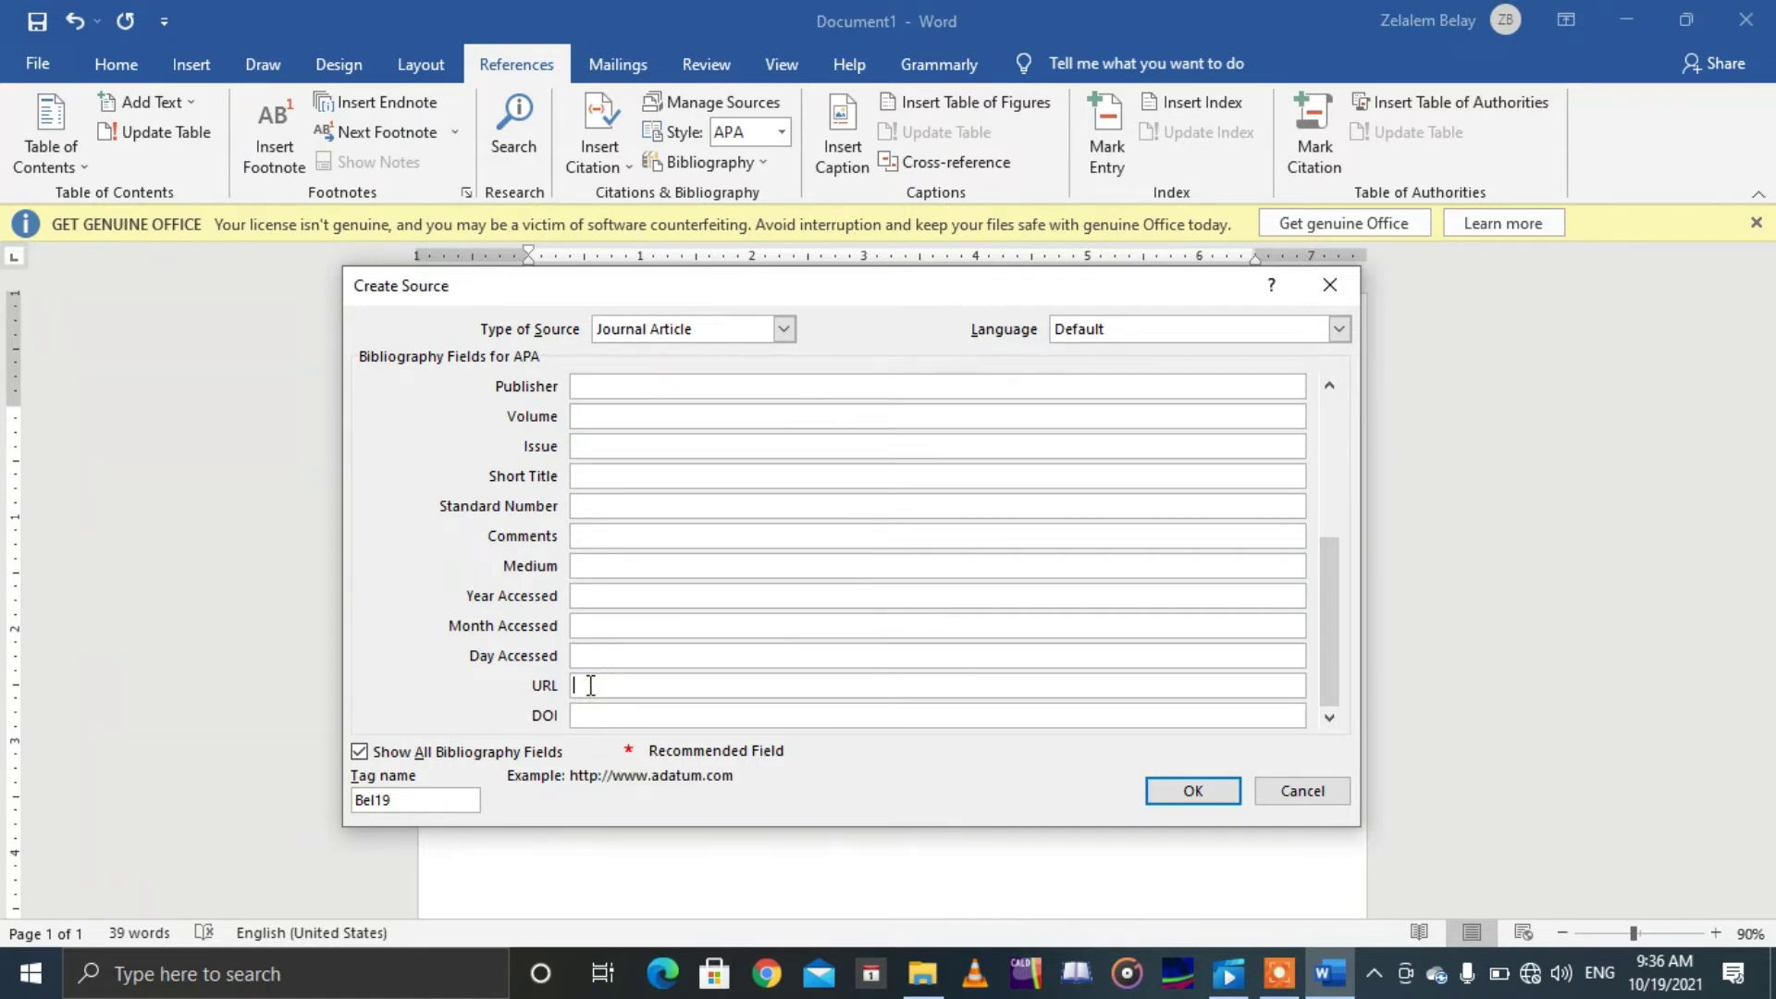
pyautogui.click(599, 447)
pyautogui.moveTo(1323, 599); pyautogui.dragTo(1323, 531)
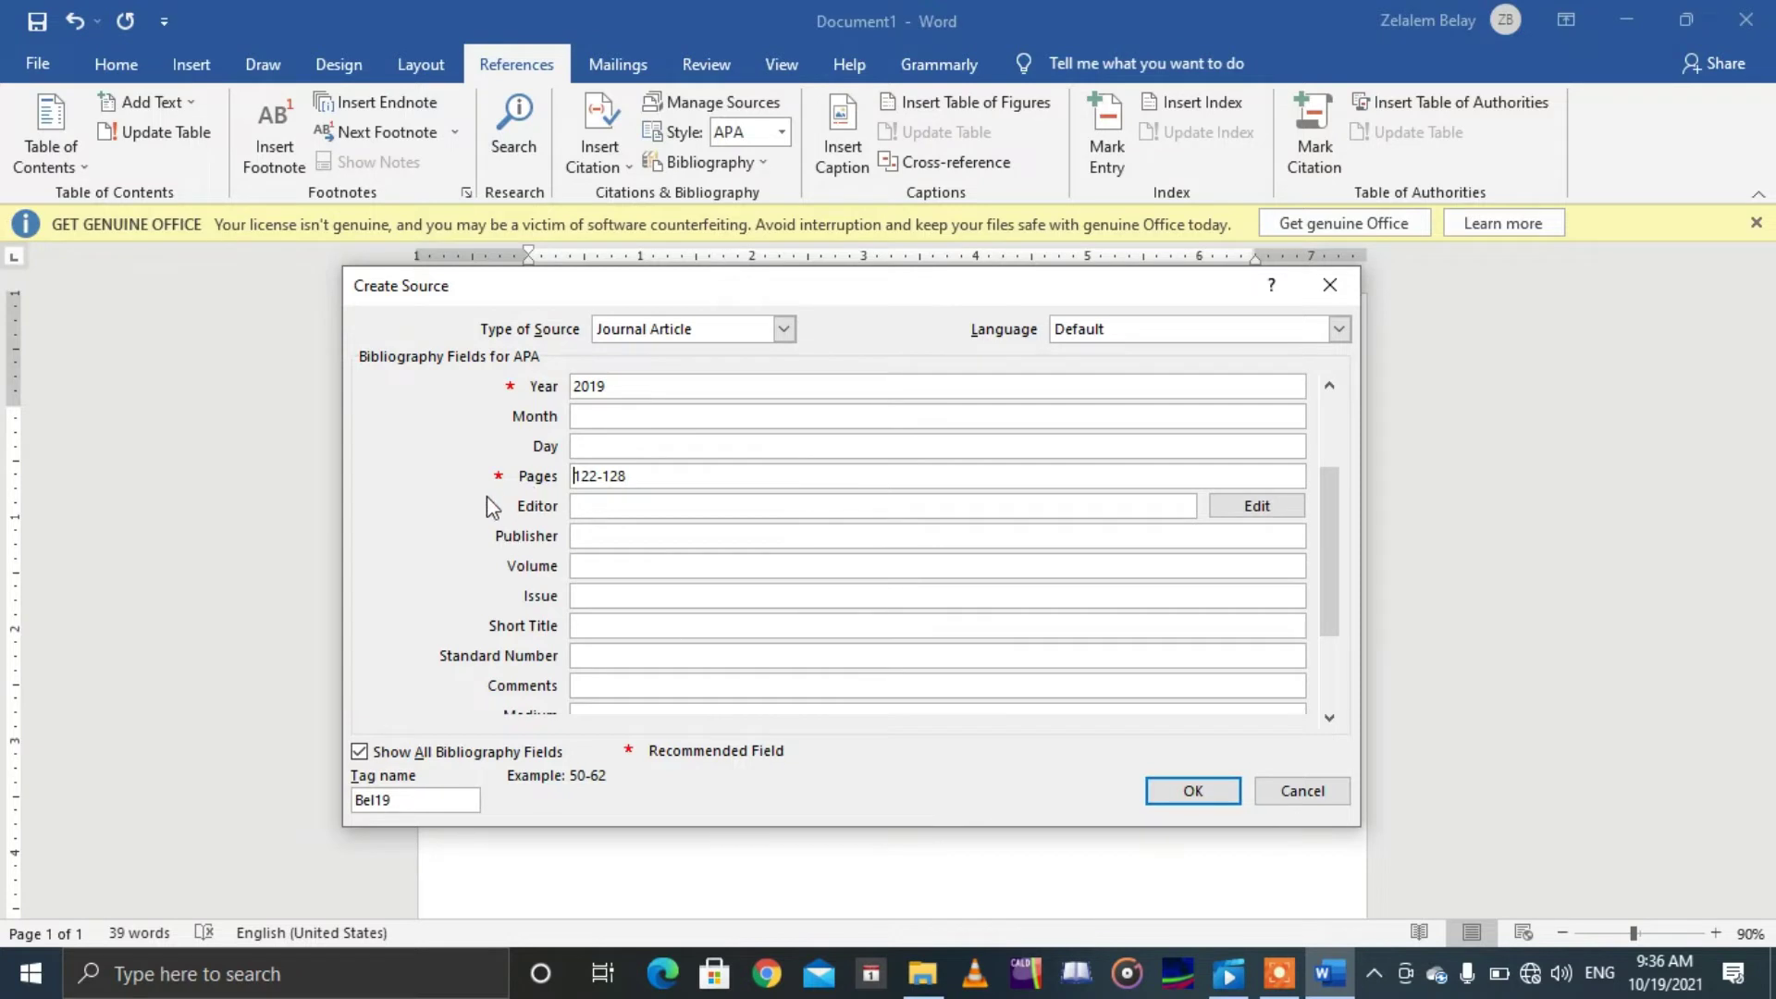
pyautogui.moveTo(1325, 535); pyautogui.dragTo(1335, 450)
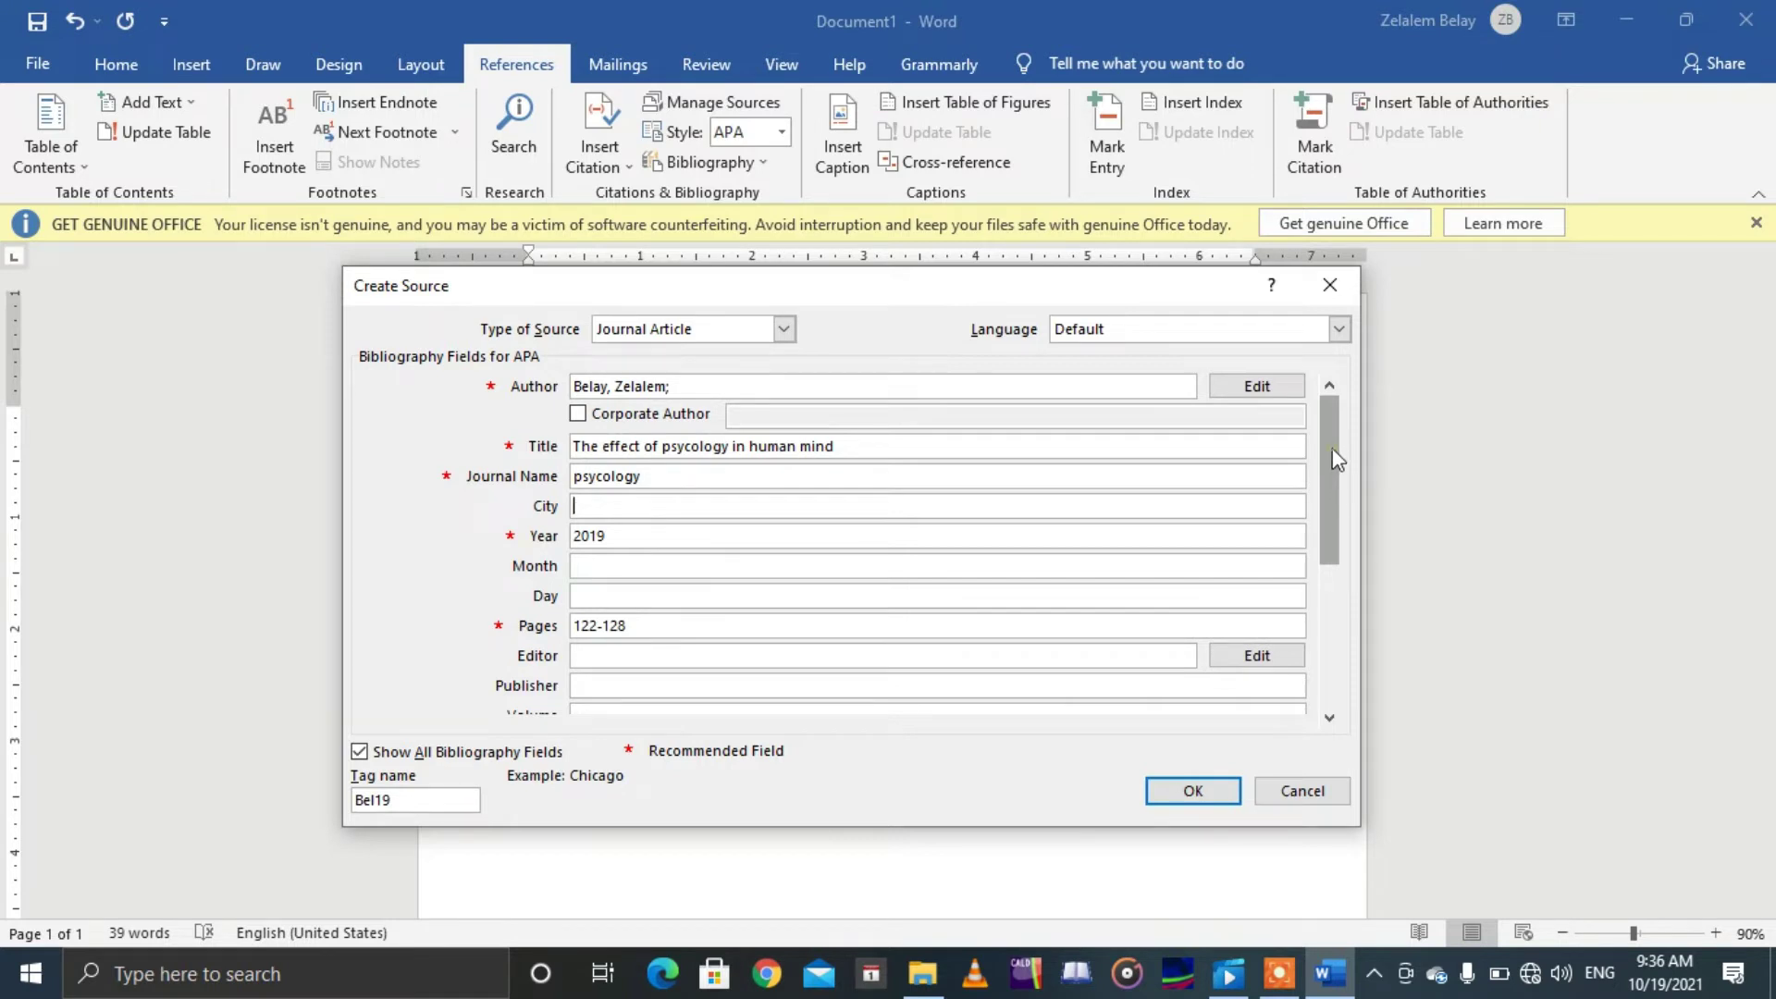
pyautogui.moveTo(1332, 450); pyautogui.dragTo(1337, 490)
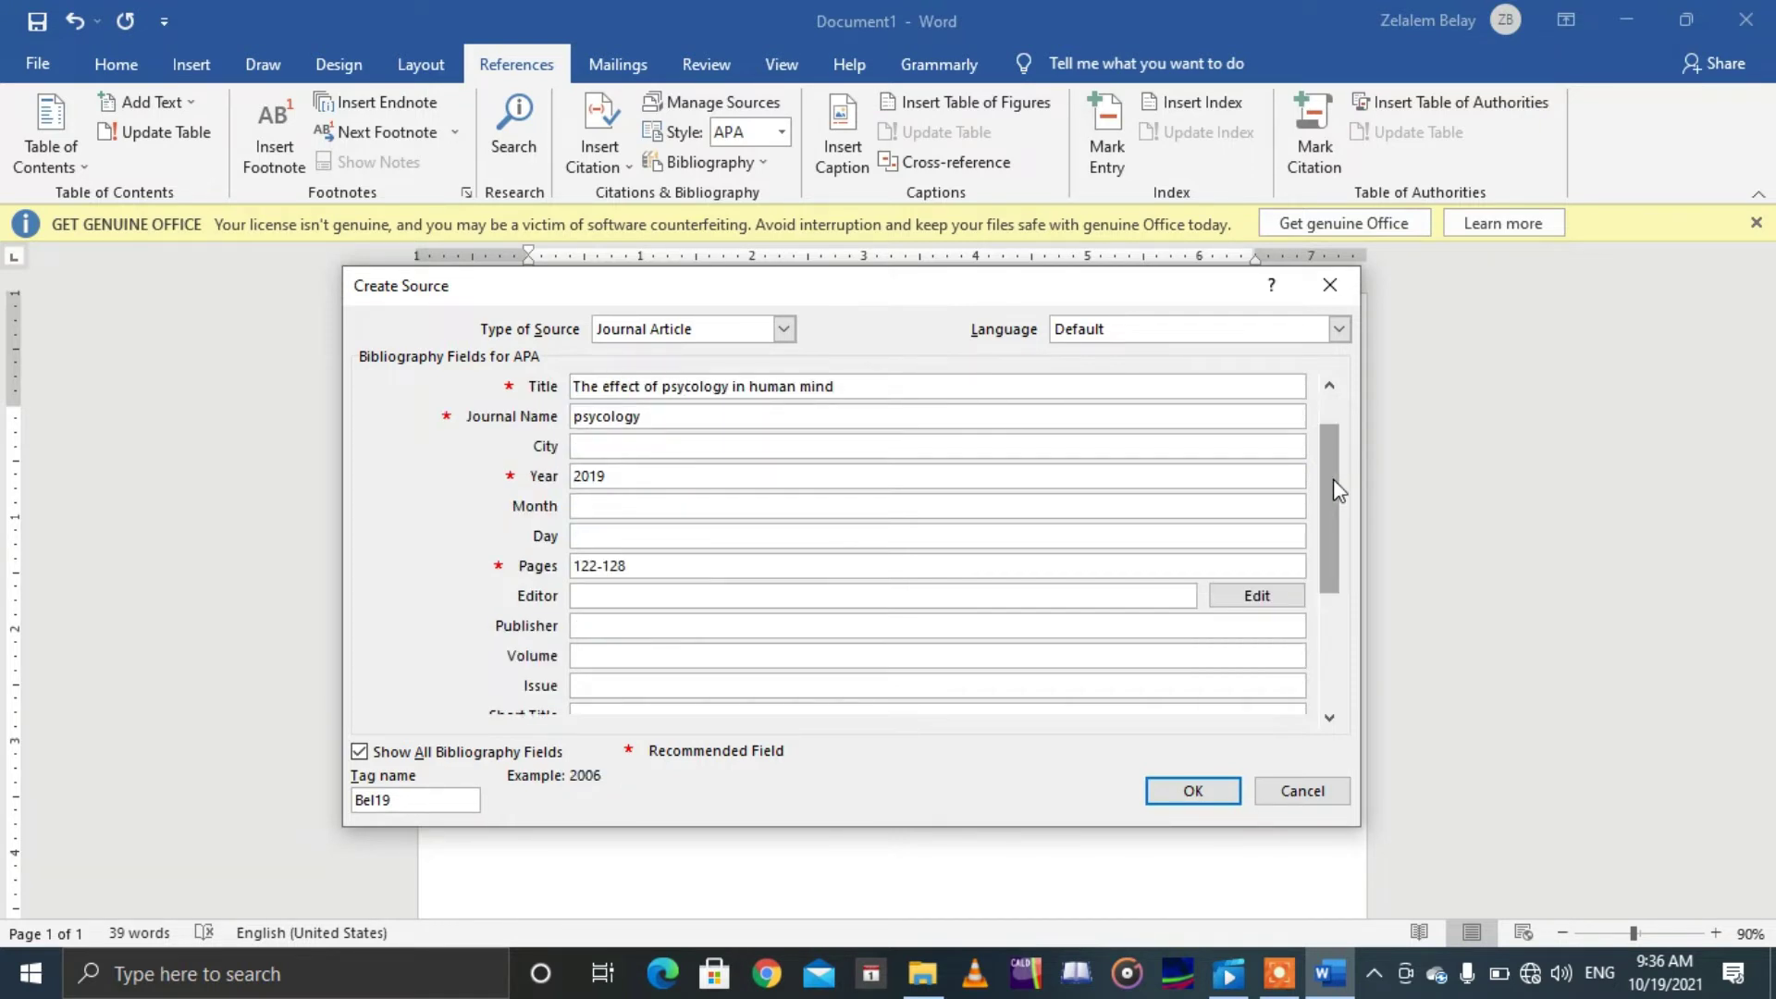
pyautogui.moveTo(1336, 491); pyautogui.dragTo(1337, 520)
pyautogui.press('Tab')
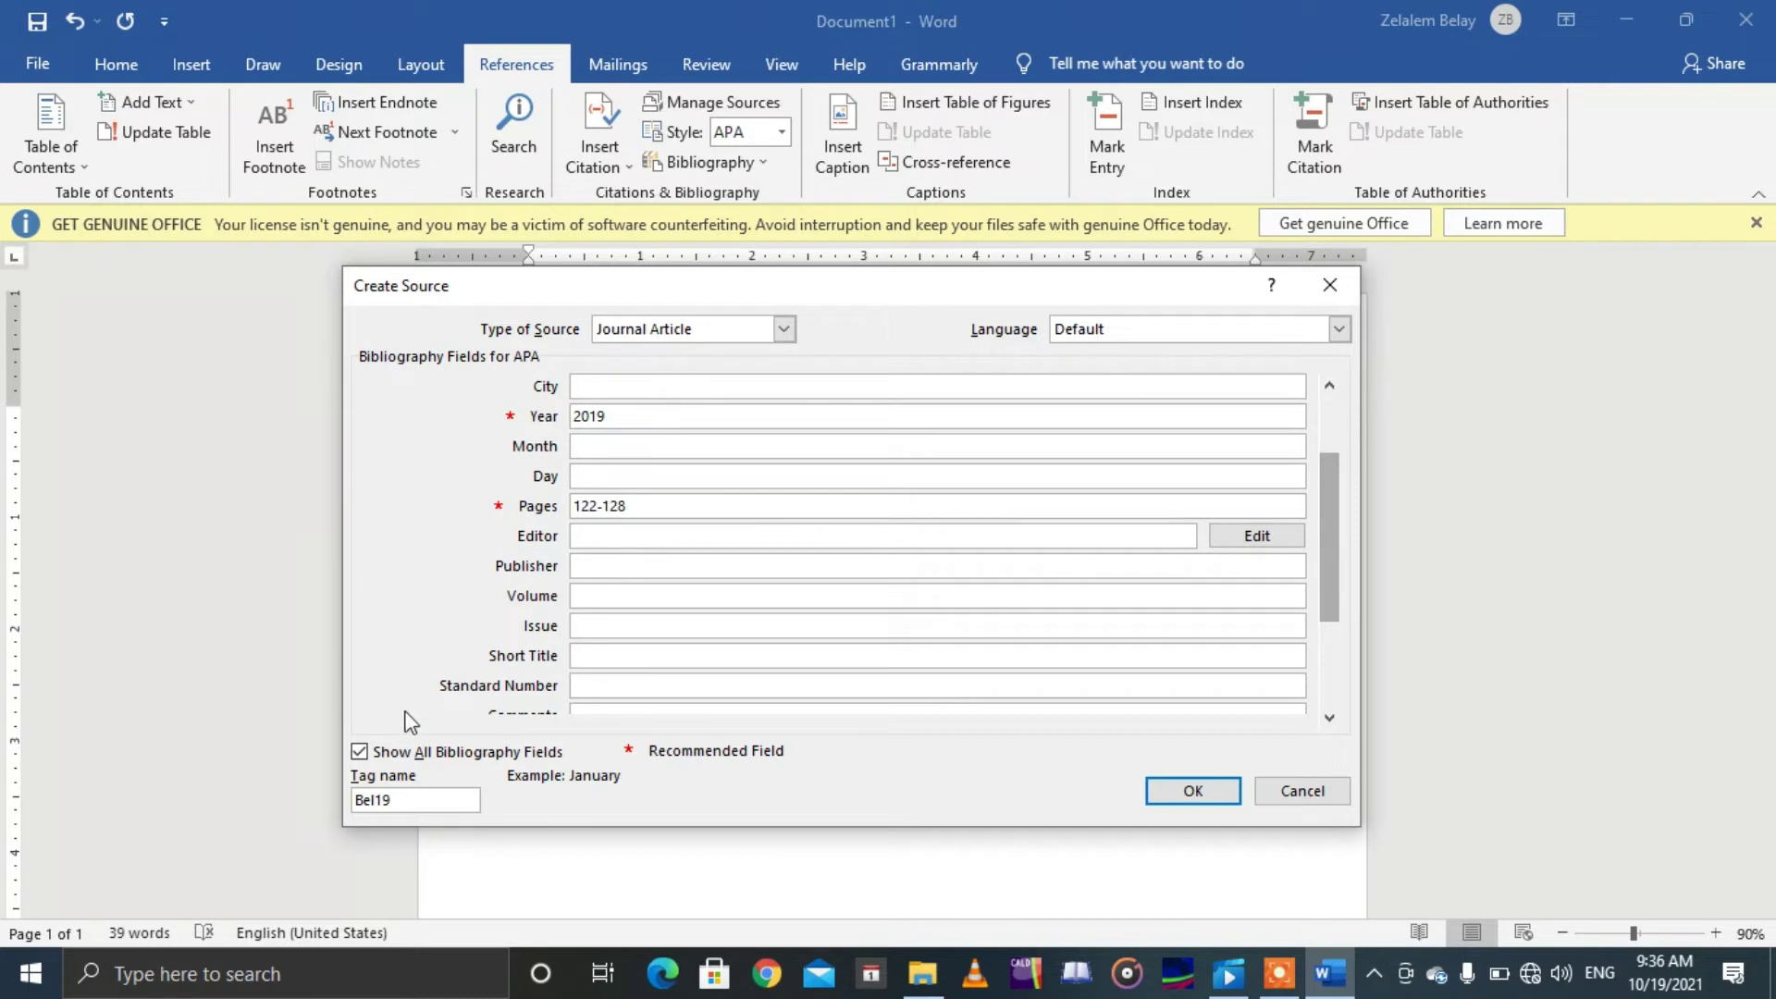
pyautogui.click(581, 597)
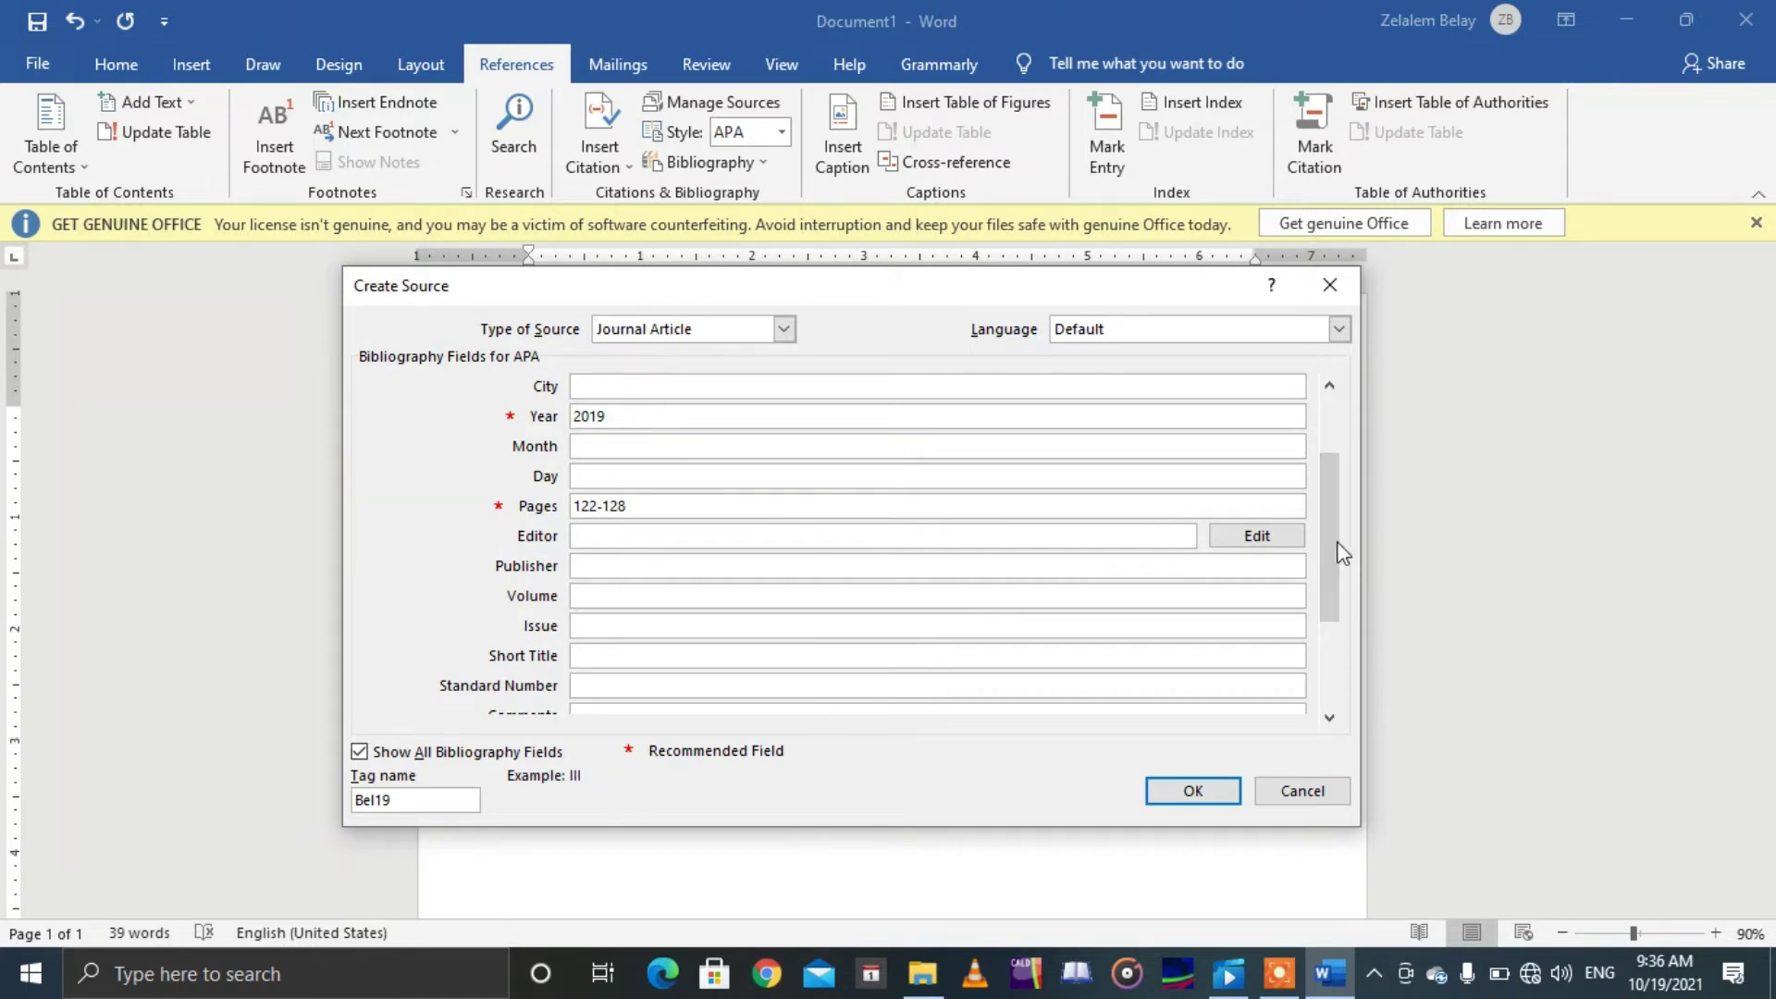
pyautogui.moveTo(1338, 782); pyautogui.dragTo(1339, 782)
pyautogui.click(593, 717)
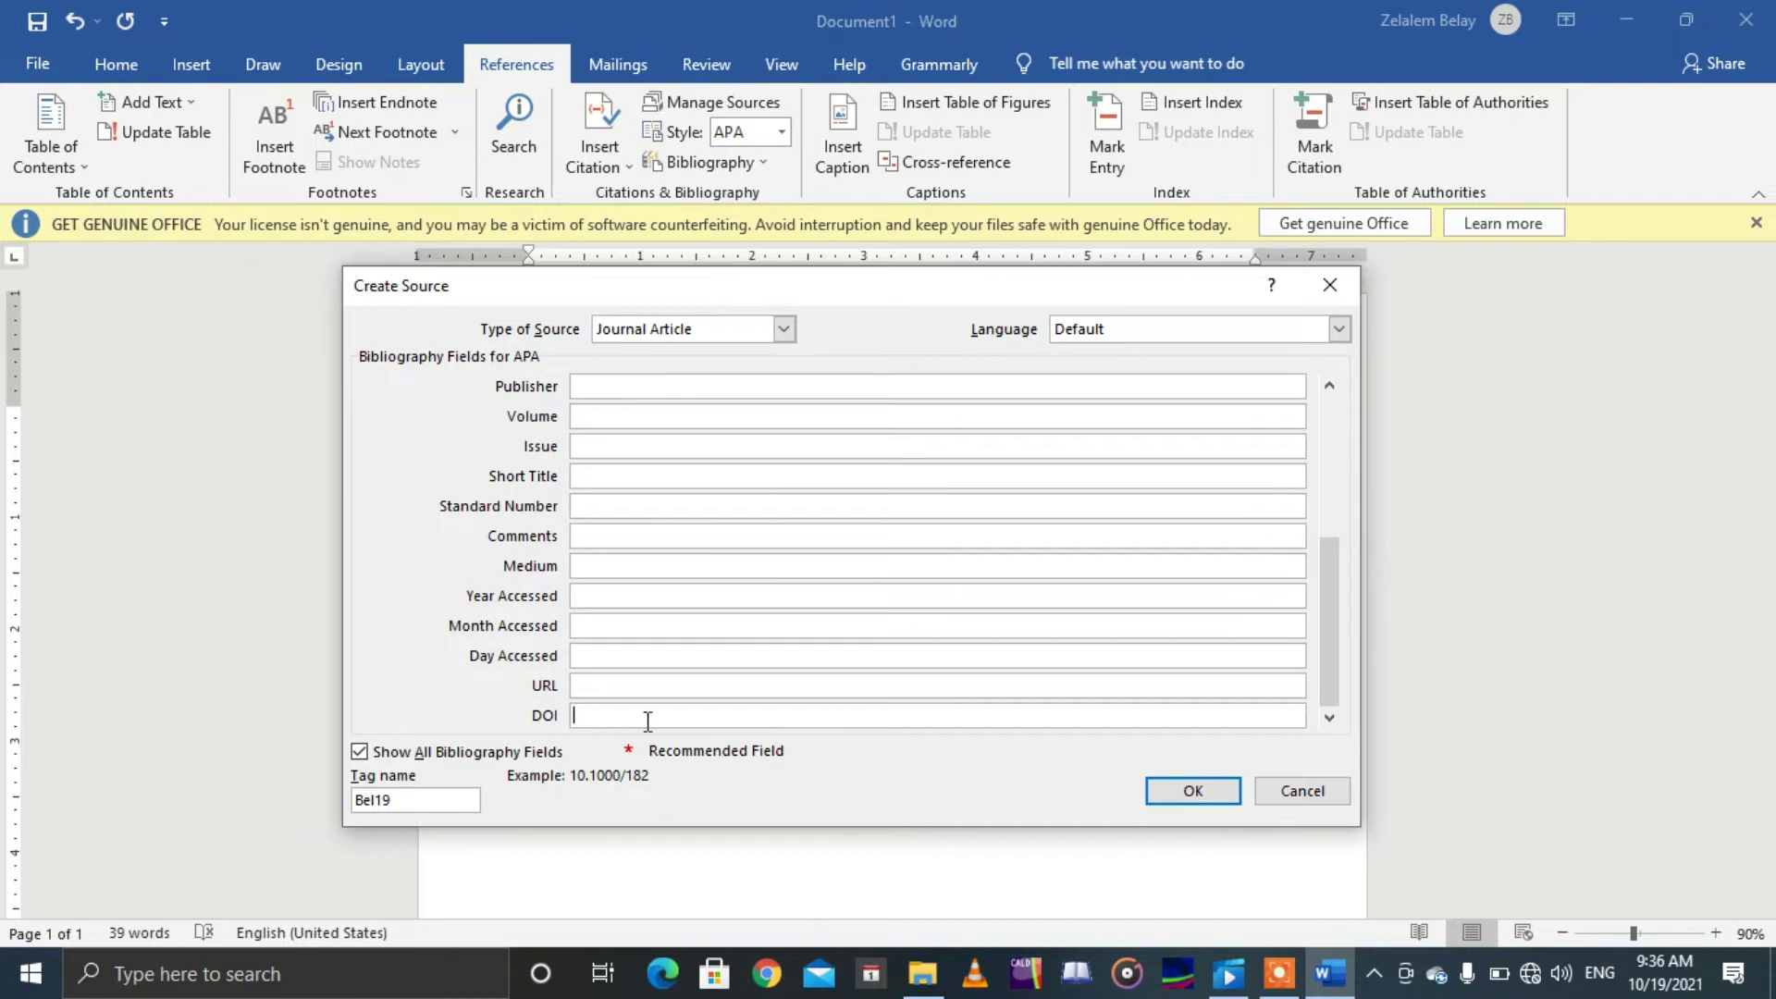
pyautogui.click(361, 752)
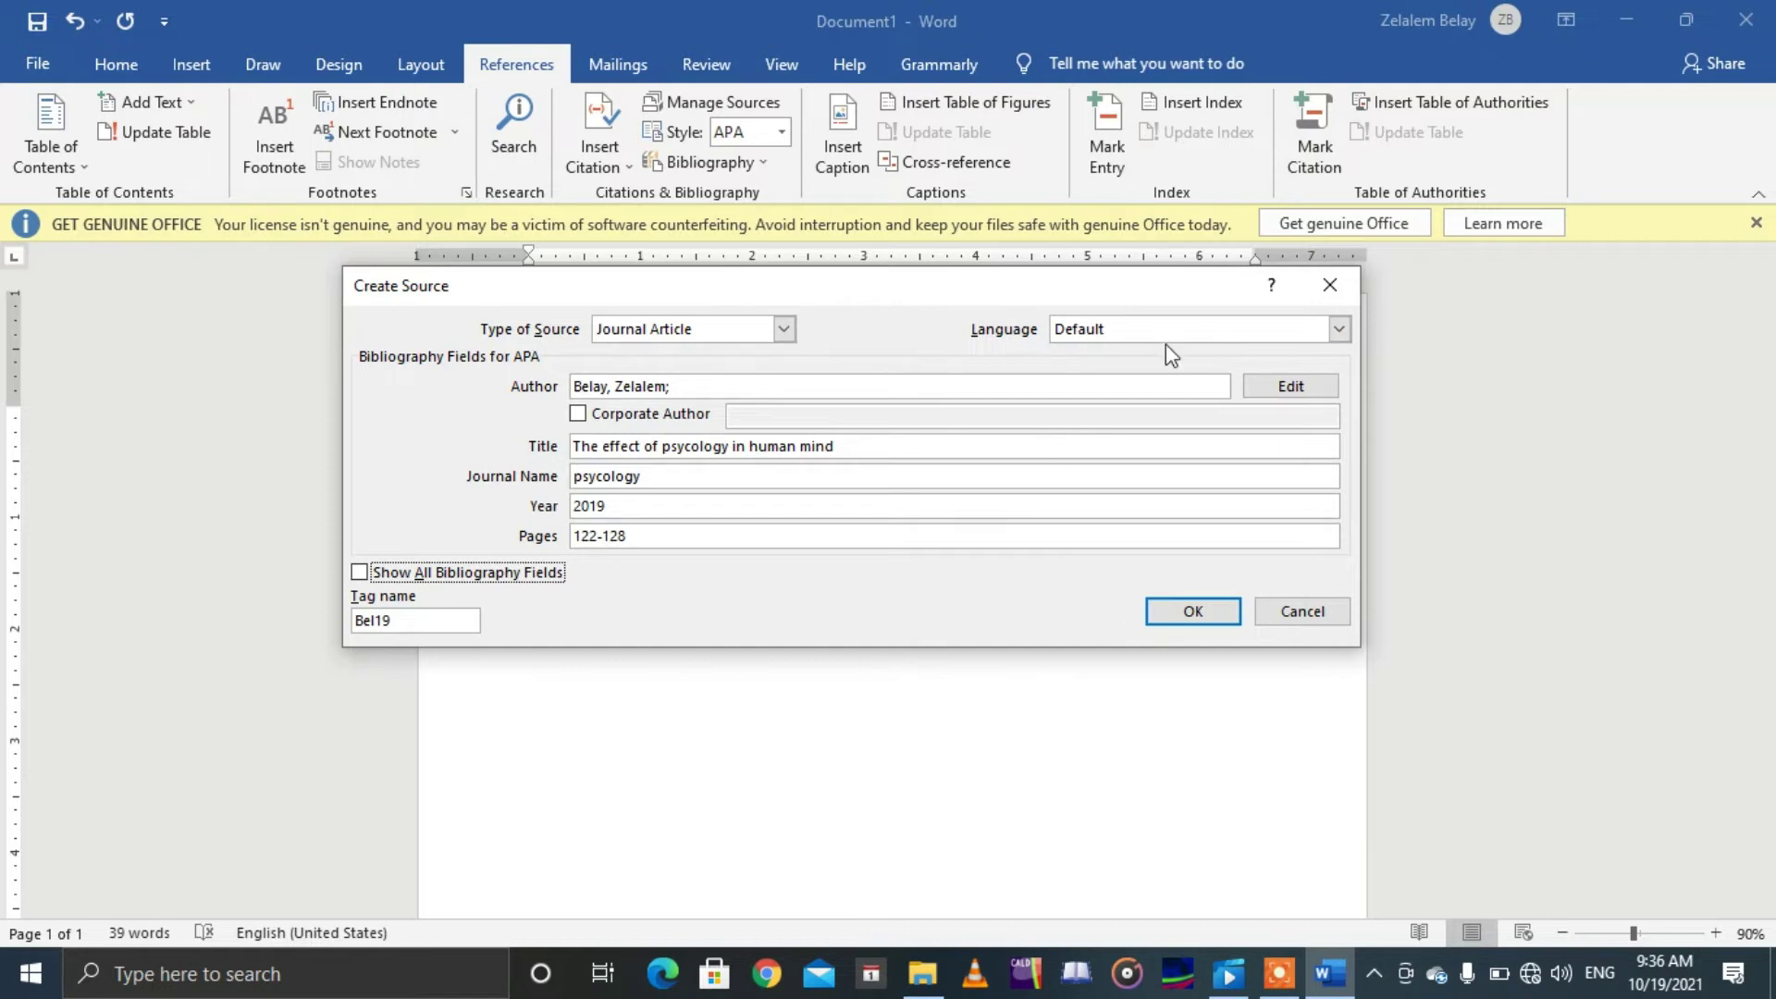
pyautogui.click(1192, 613)
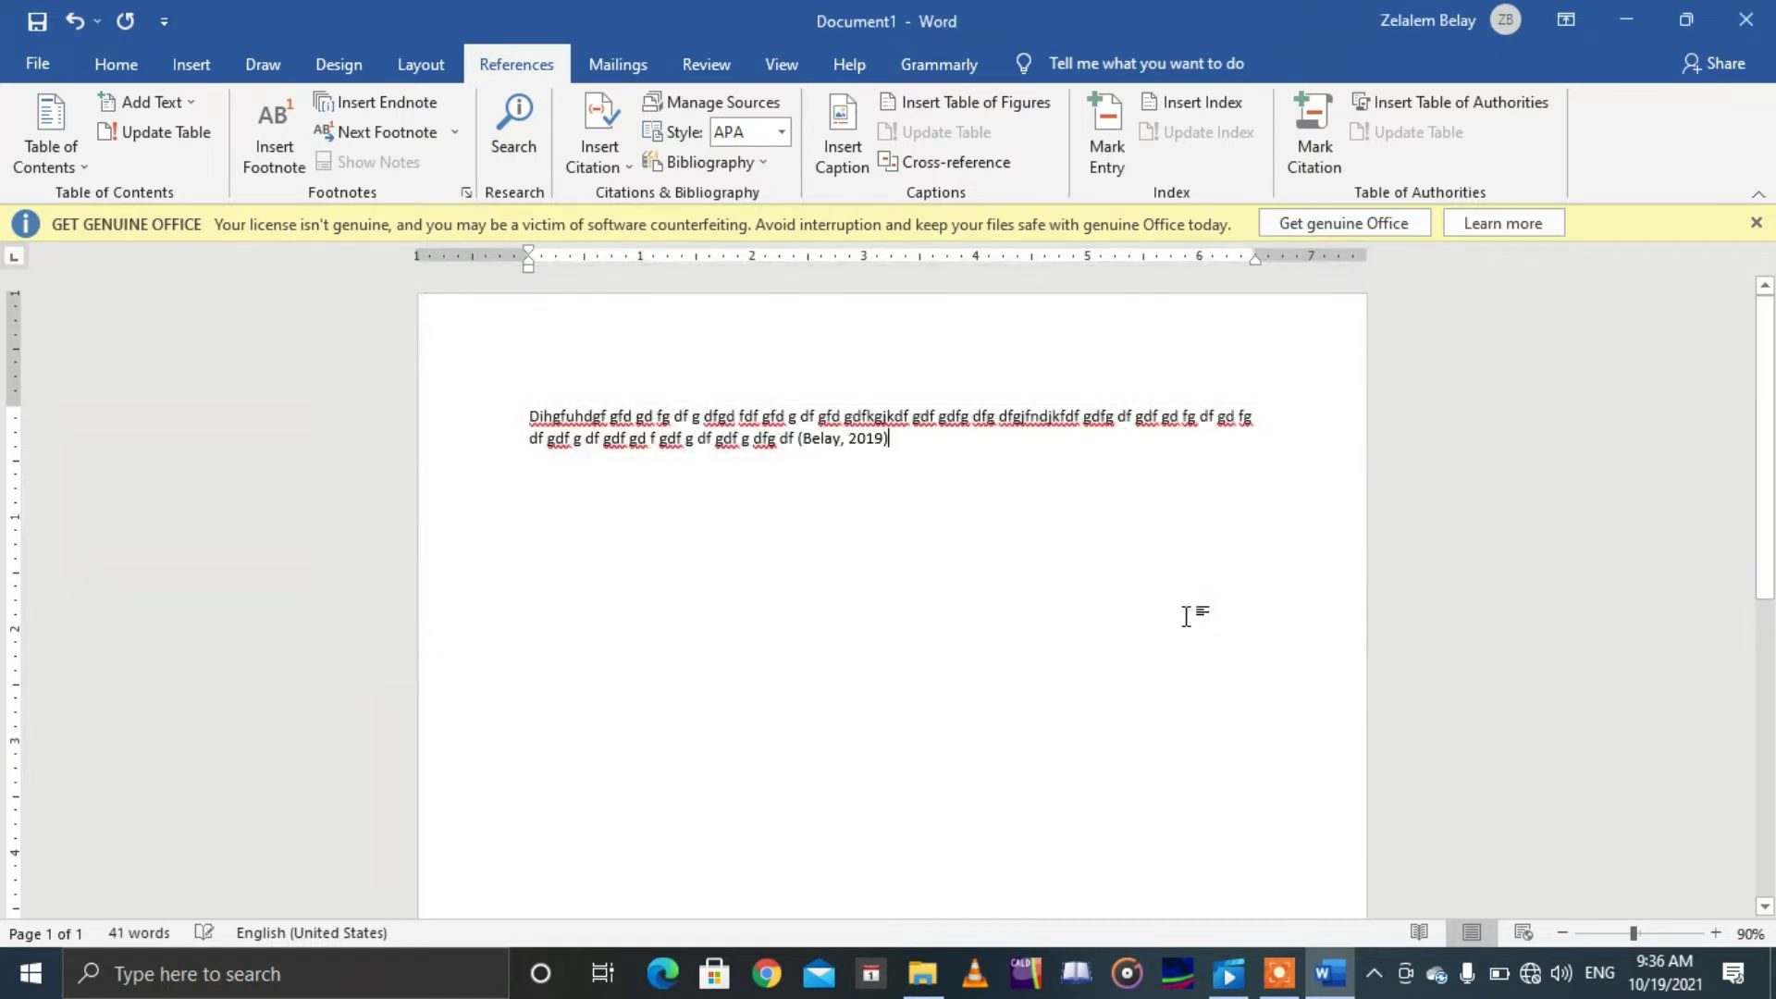
pyautogui.click(921, 443)
pyautogui.moveTo(799, 437); pyautogui.dragTo(959, 478)
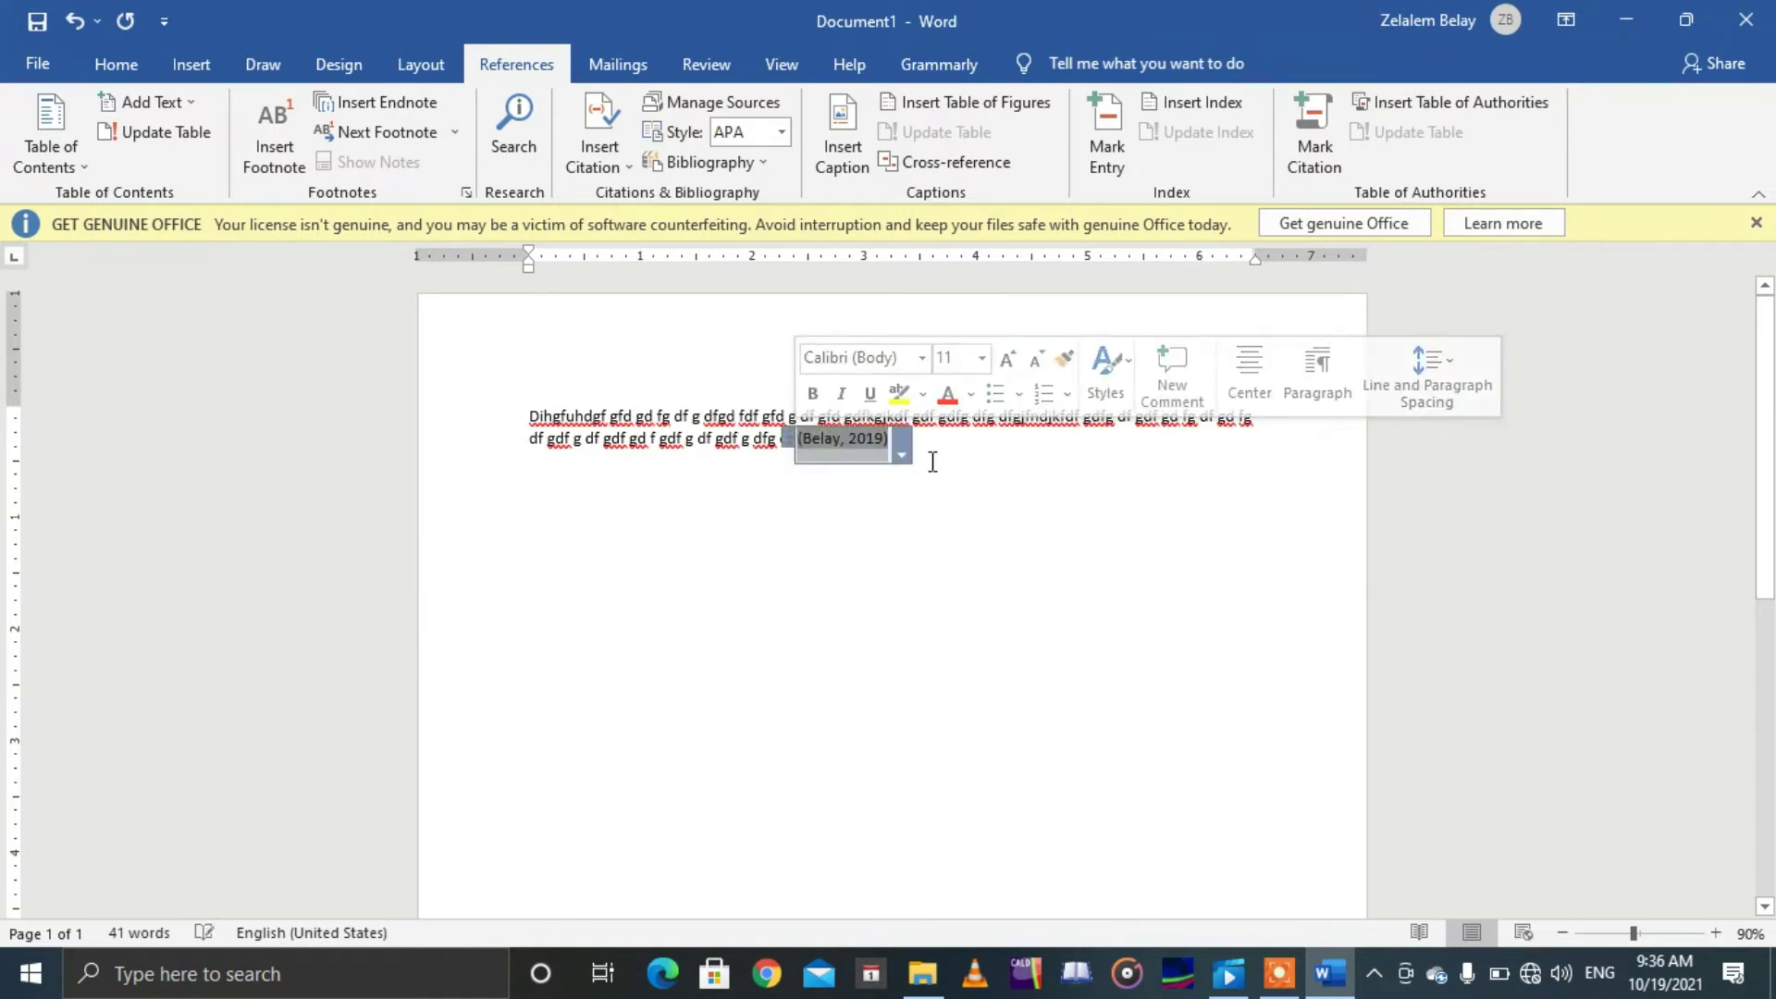
pyautogui.click(962, 462)
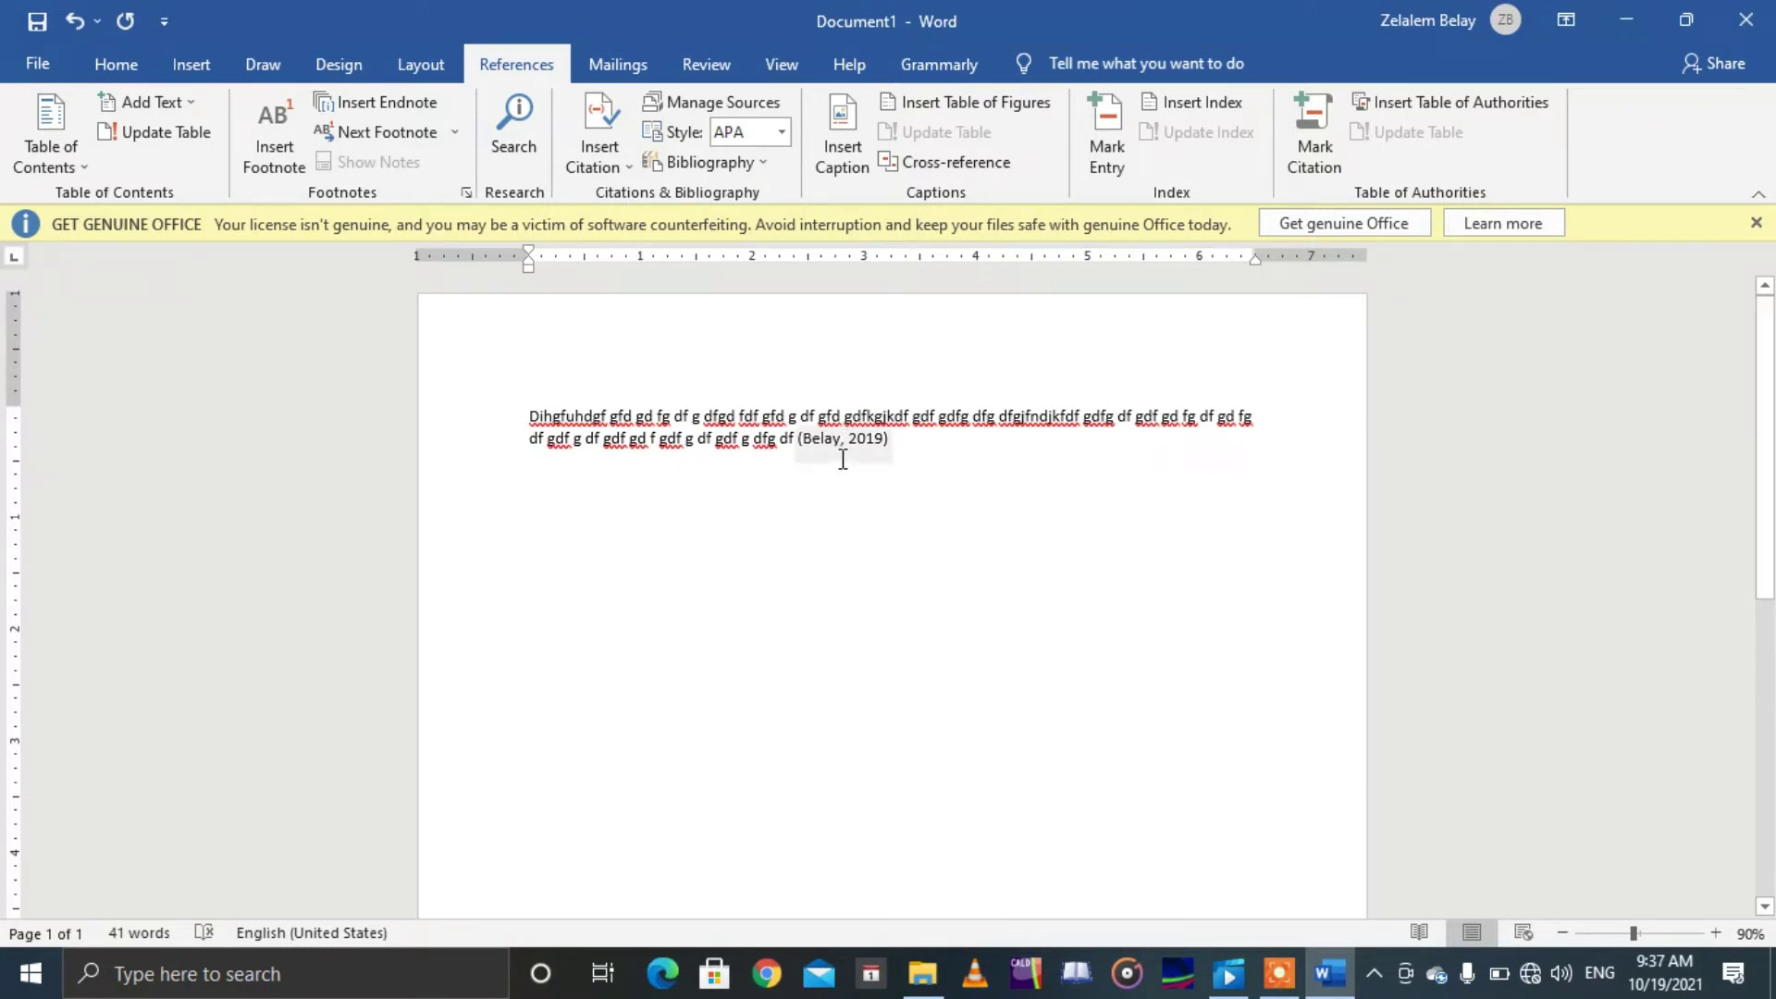
pyautogui.press('Return')
pyautogui.press('Return')
pyautogui.press('Return')
pyautogui.press('Return')
pyautogui.press('Return')
pyautogui.press('Return')
pyautogui.press('Return')
pyautogui.press('Return')
pyautogui.press('Return')
# Step: Insert the built-in References bibliography at the top of page 2
pyautogui.press('BackSpace')
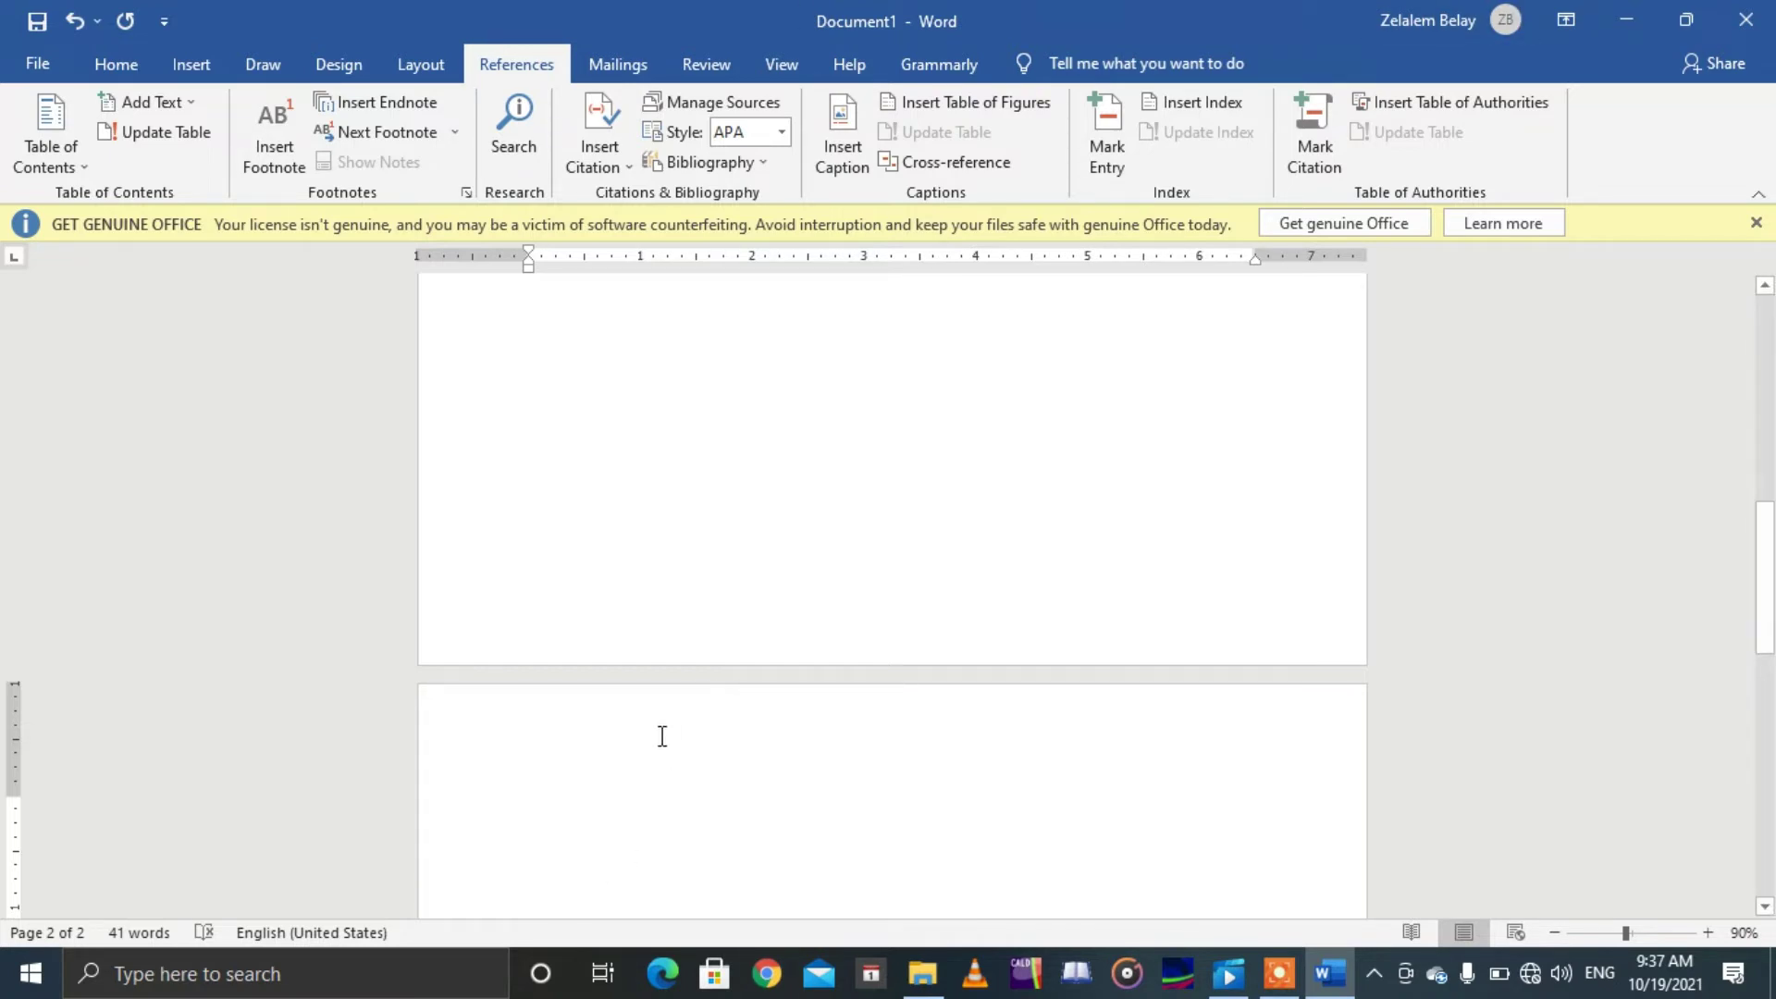
pyautogui.moveTo(1774, 497); pyautogui.dragTo(1773, 292)
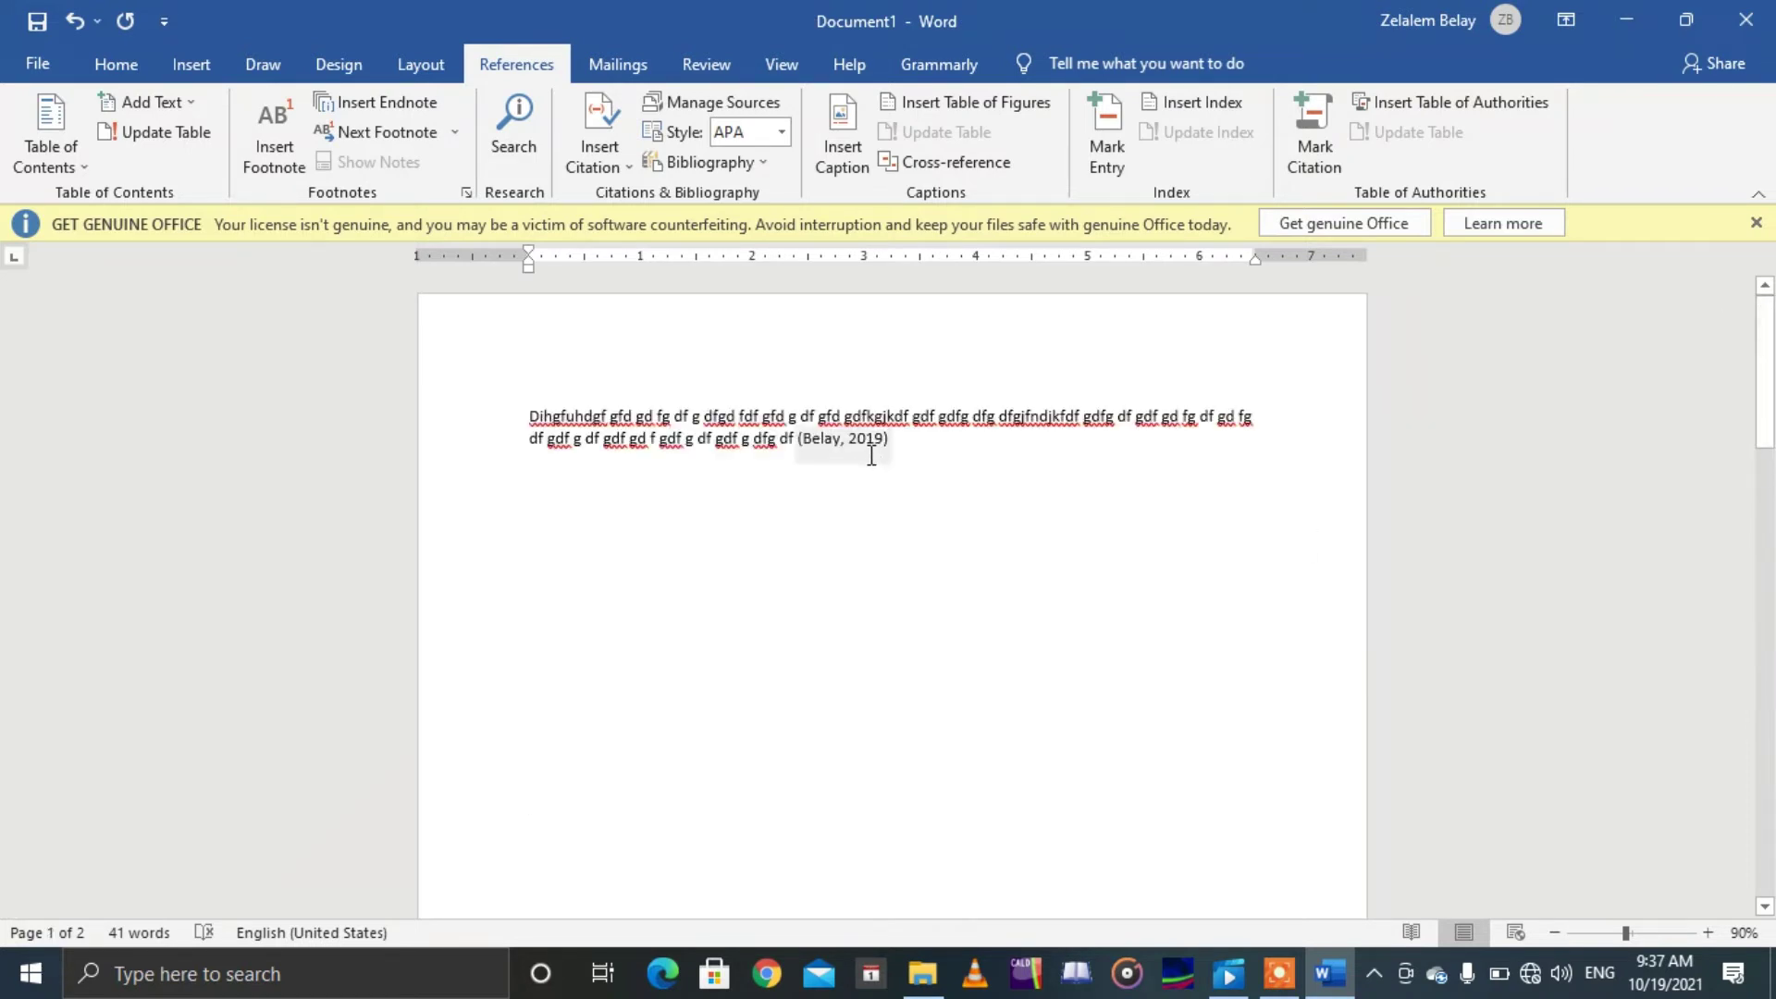
pyautogui.moveTo(1769, 370); pyautogui.dragTo(1773, 611)
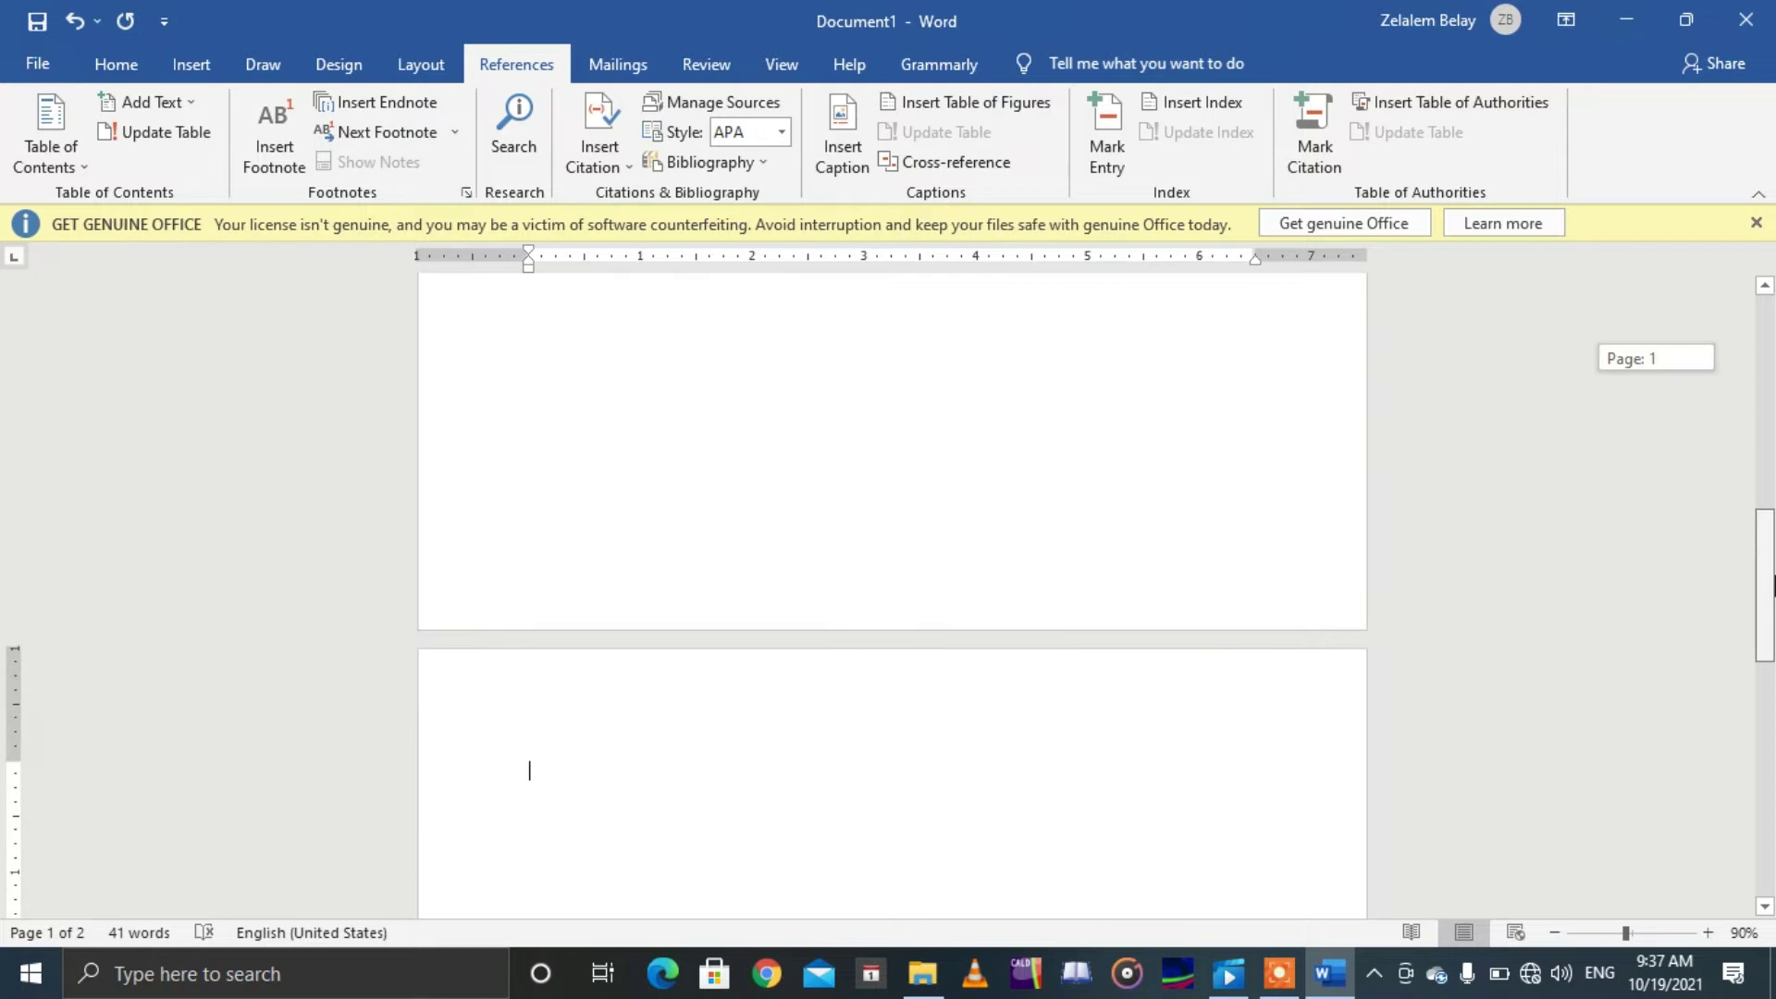
pyautogui.click(614, 646)
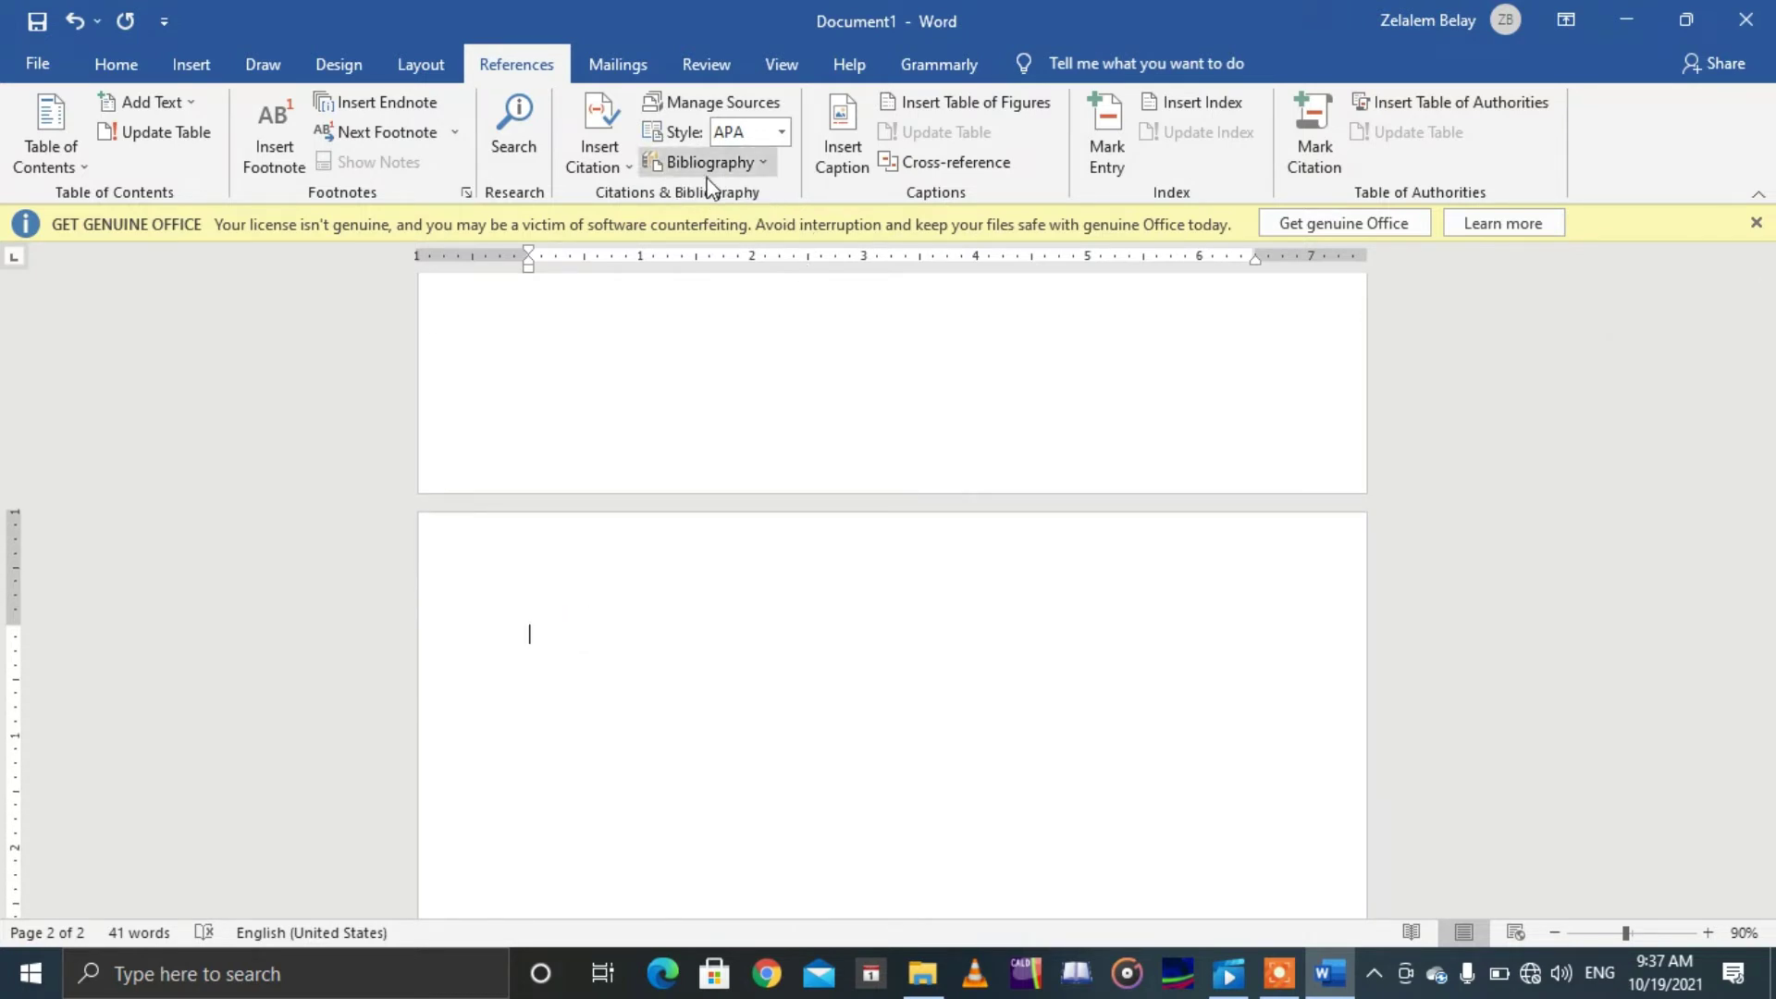
pyautogui.click(767, 167)
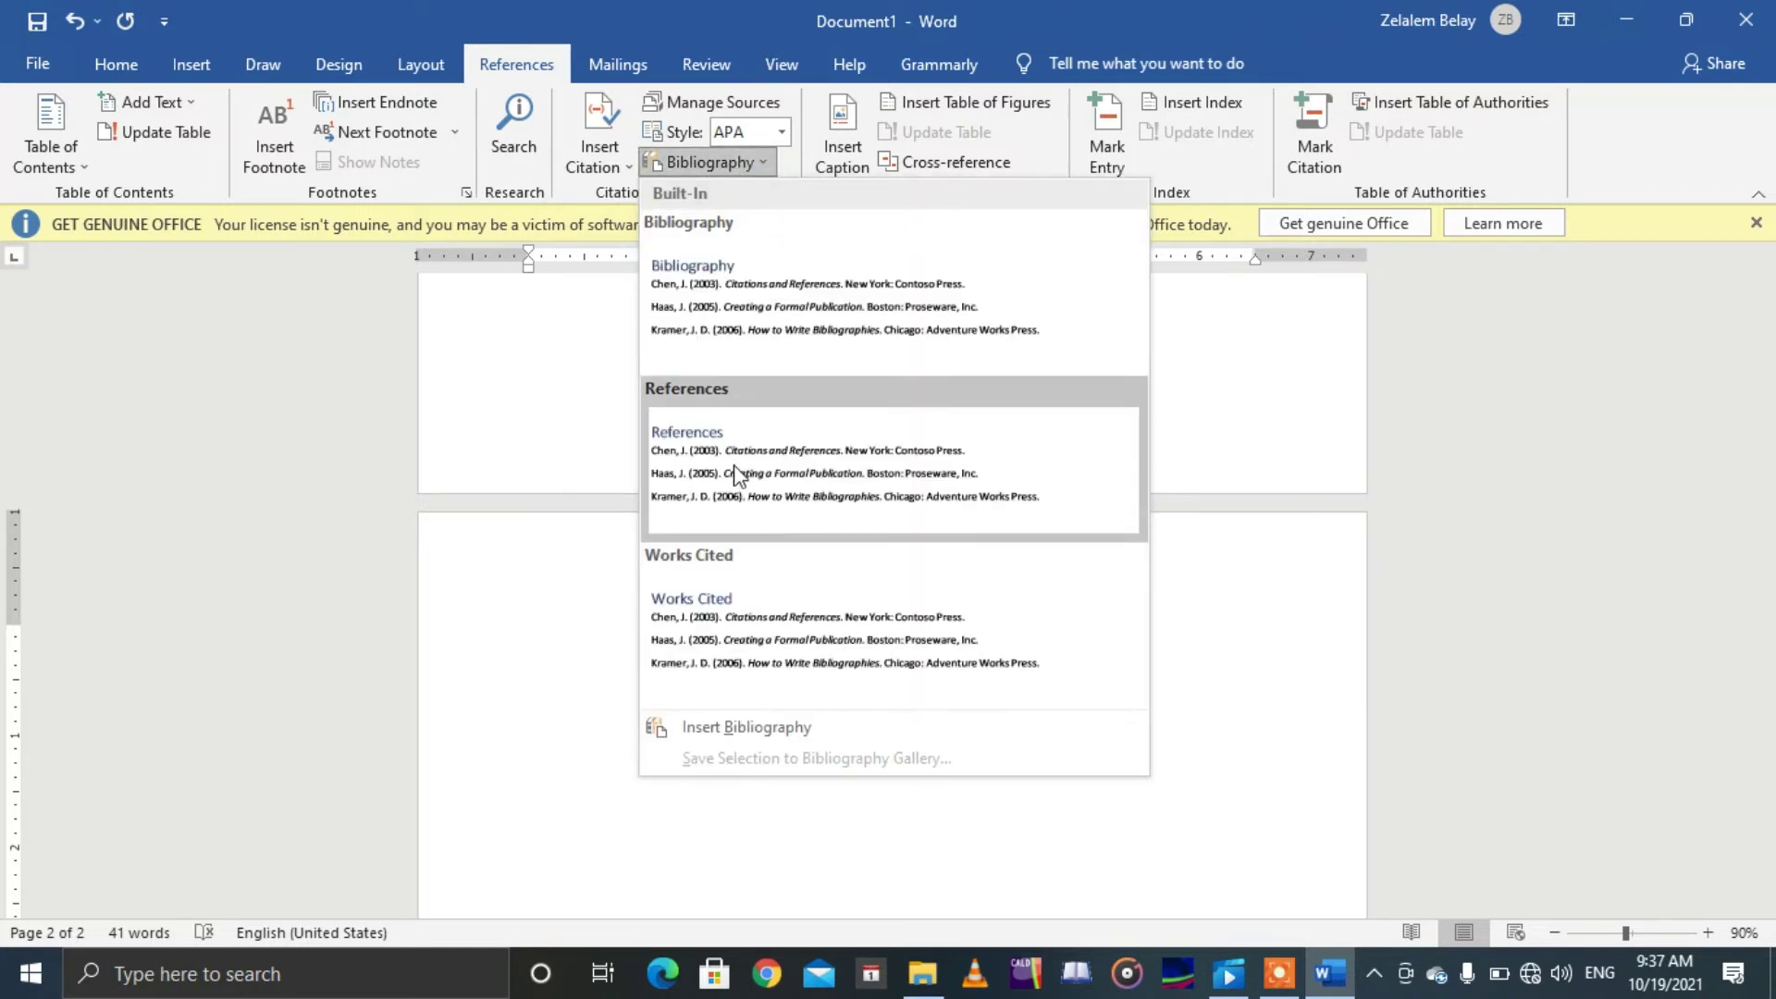
pyautogui.click(737, 474)
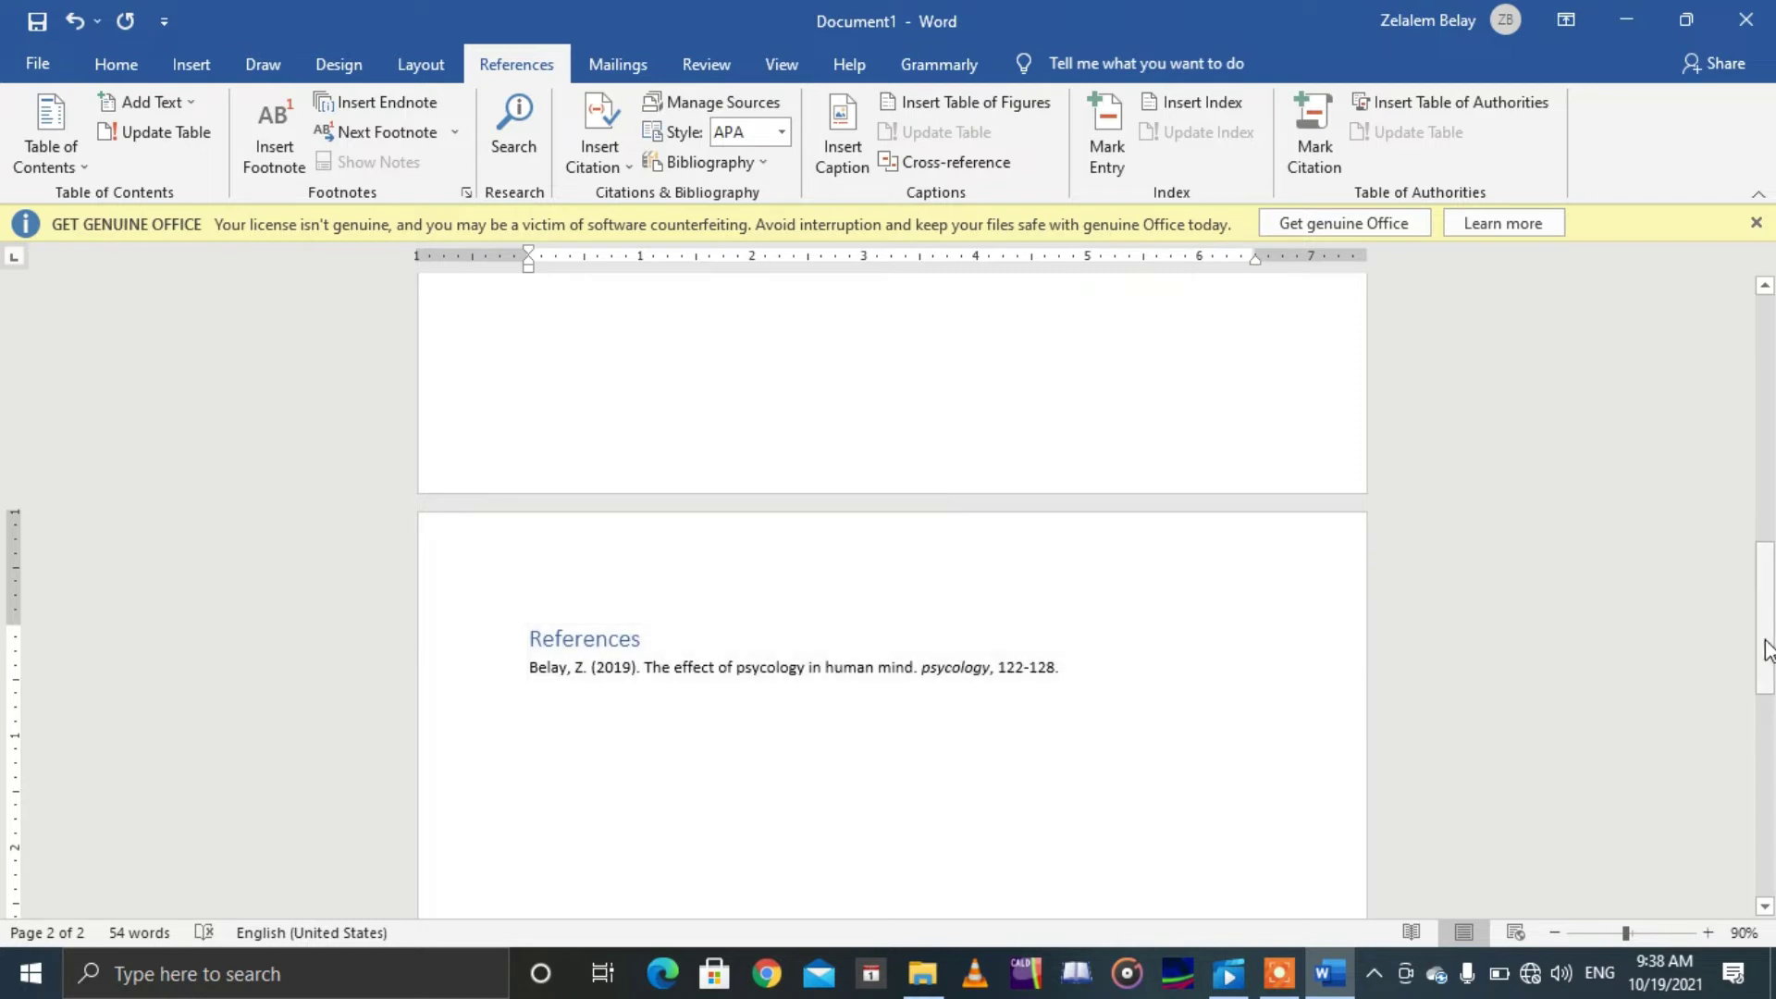
pyautogui.moveTo(1765, 647); pyautogui.dragTo(1765, 370)
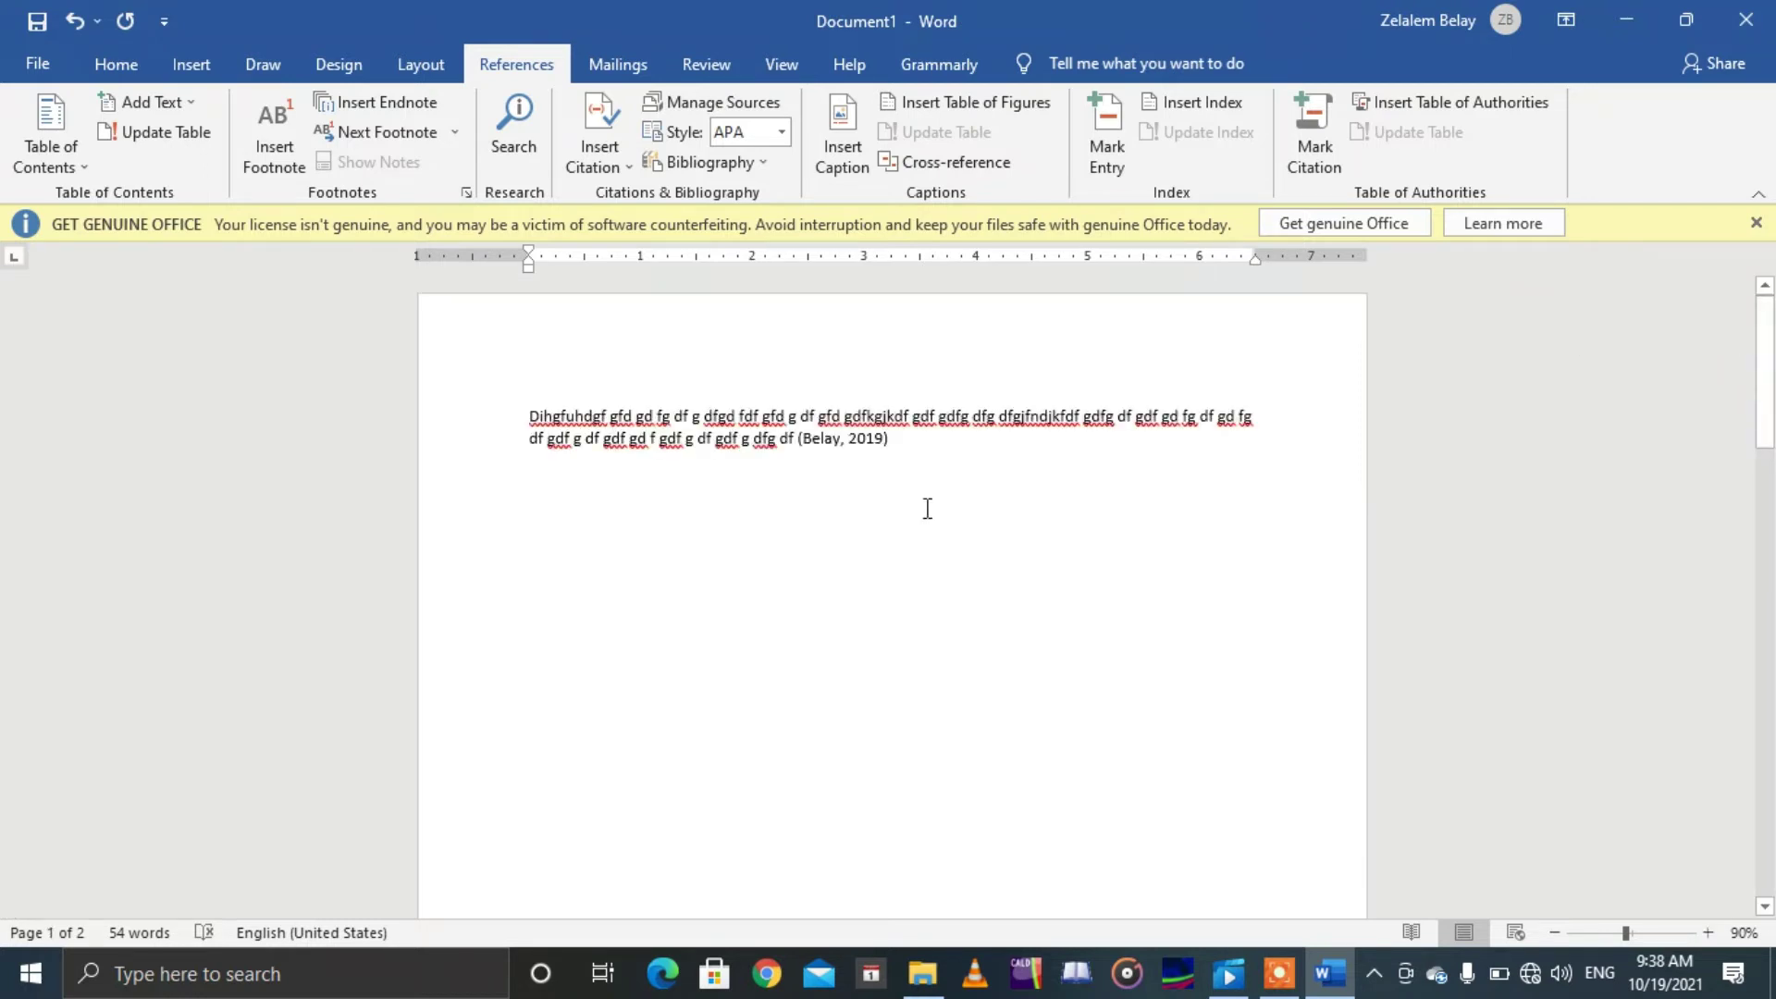
pyautogui.click(923, 440)
# Step: Type a second placeholder paragraph and paste a copy into the new Document2
pyautogui.press('Return')
pyautogui.write('sdfjsdklfkjsdkjfksdfs df gd fg df gdf g dfg df g dfg df gd fg df gd fg df g df gdf g df gdf g df gd fg df gdf g')
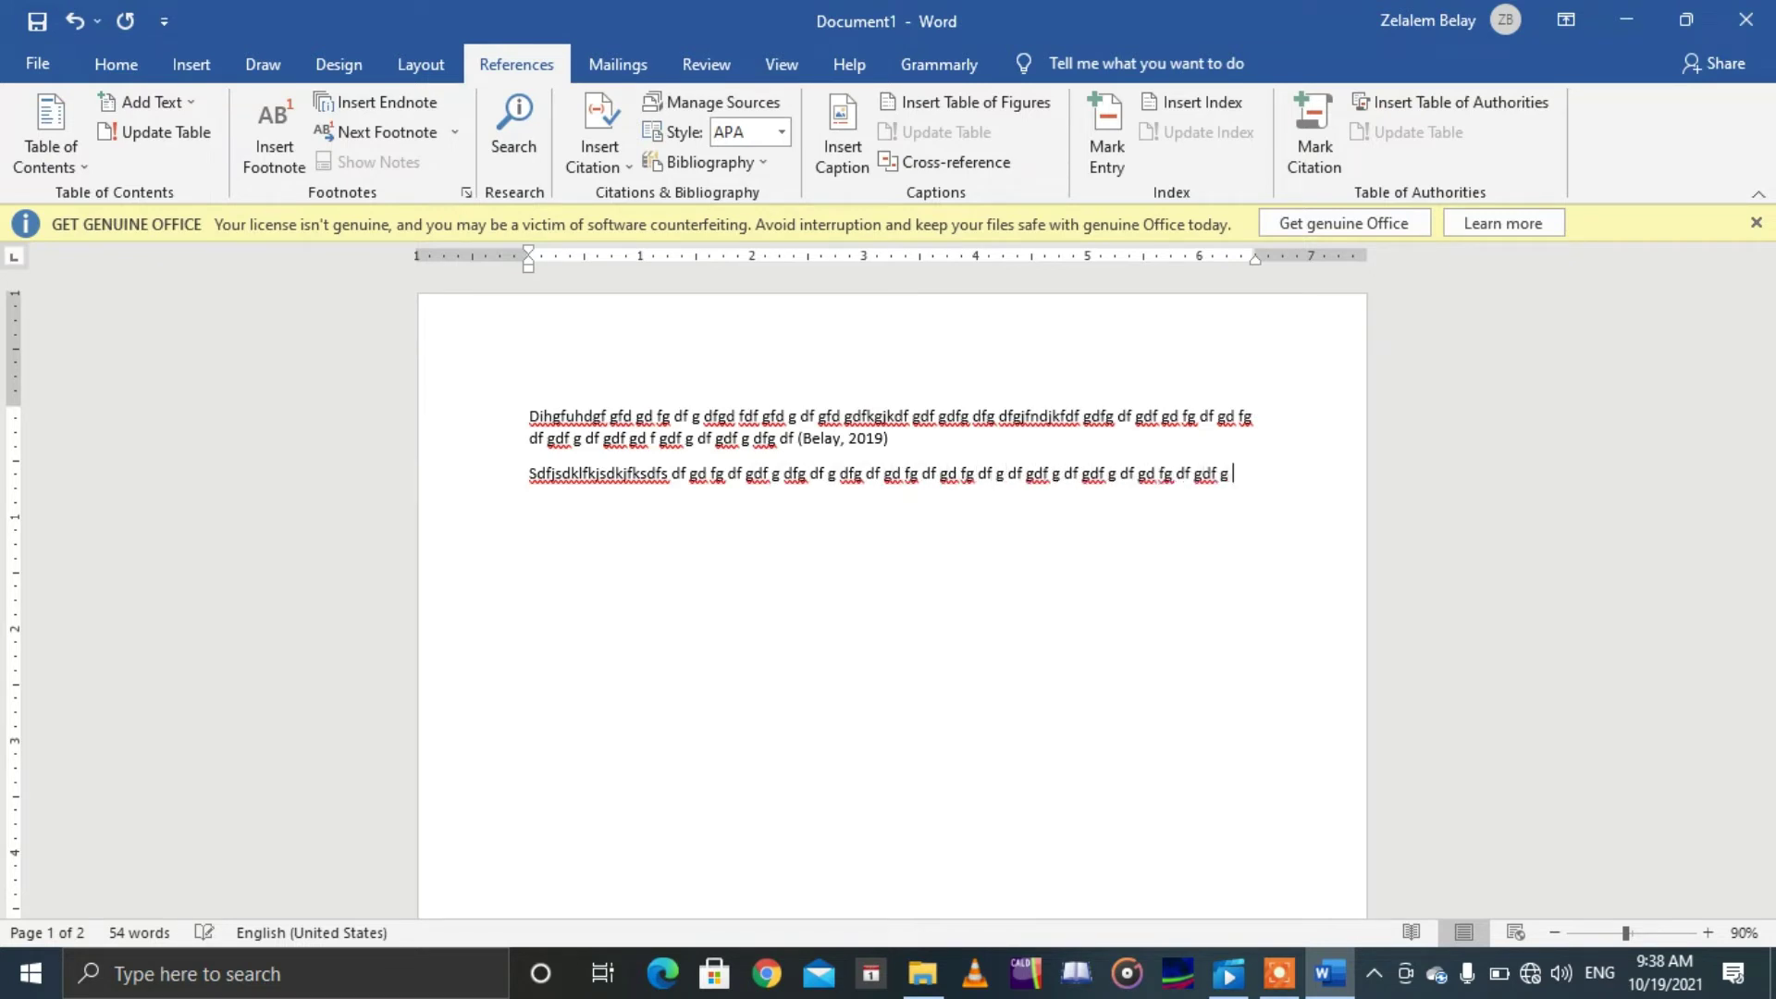
pyautogui.write('psycology')
pyautogui.hotkey('ctrl', 'n')
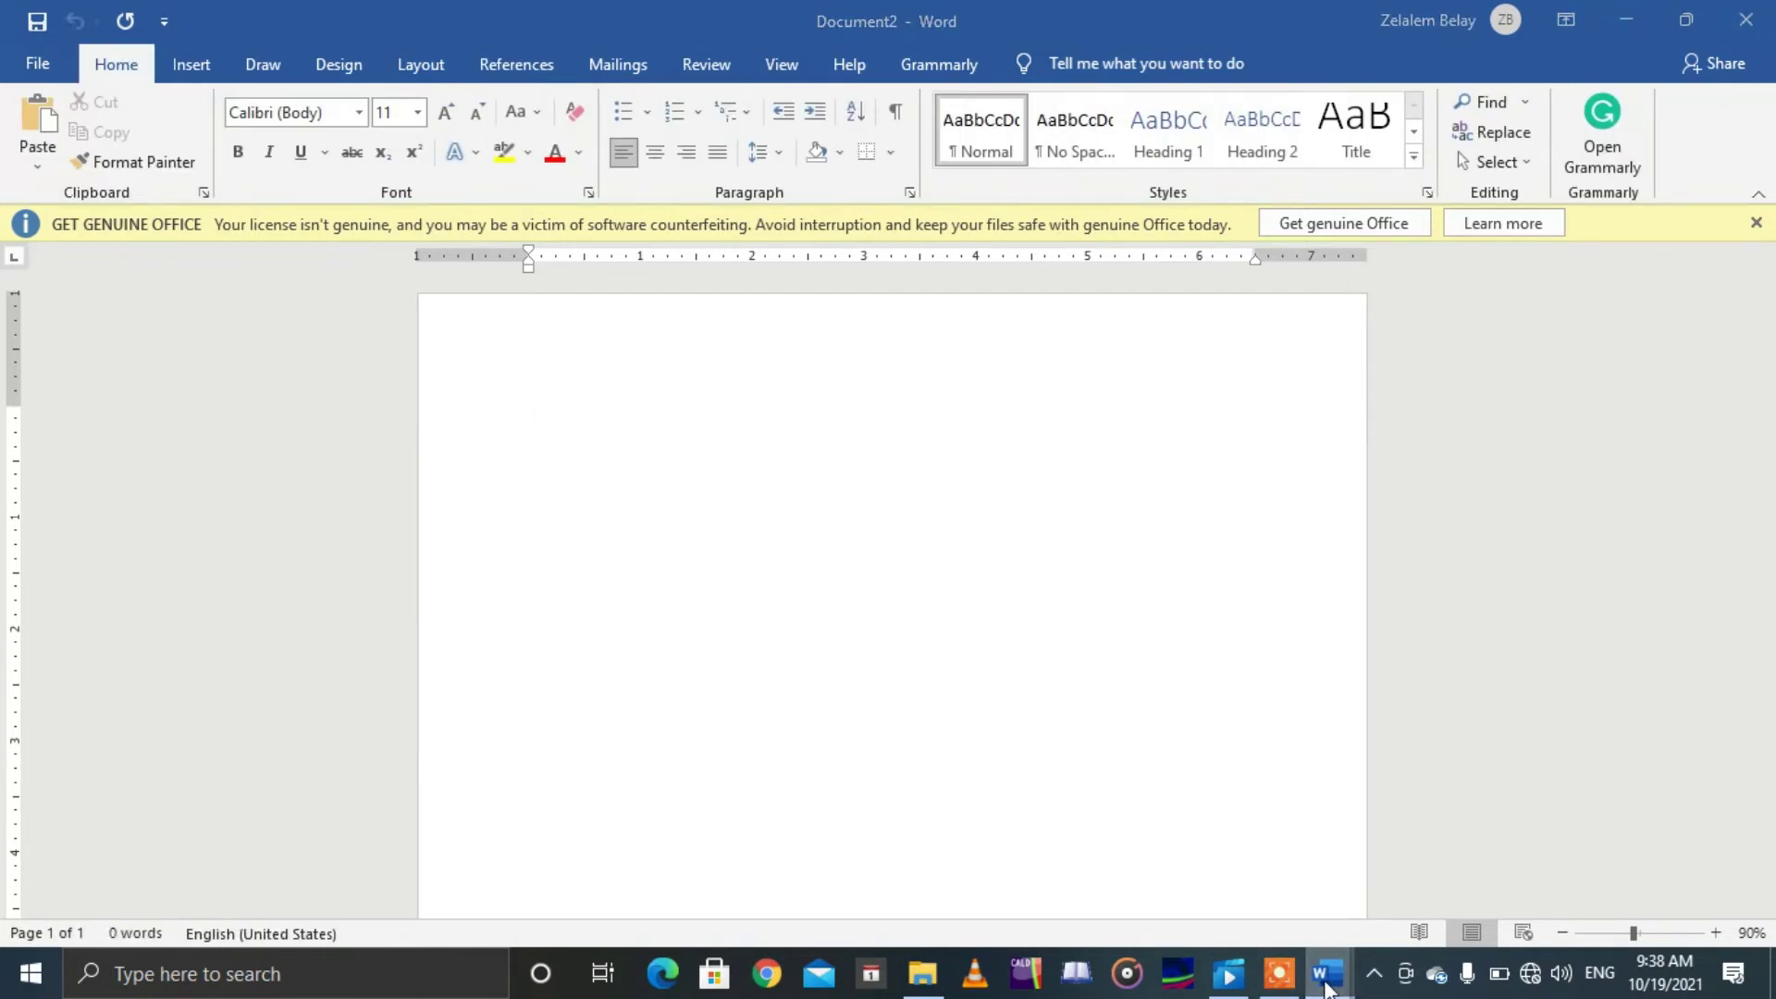
pyautogui.moveTo(1325, 974)
pyautogui.click(1234, 876)
pyautogui.click(621, 499)
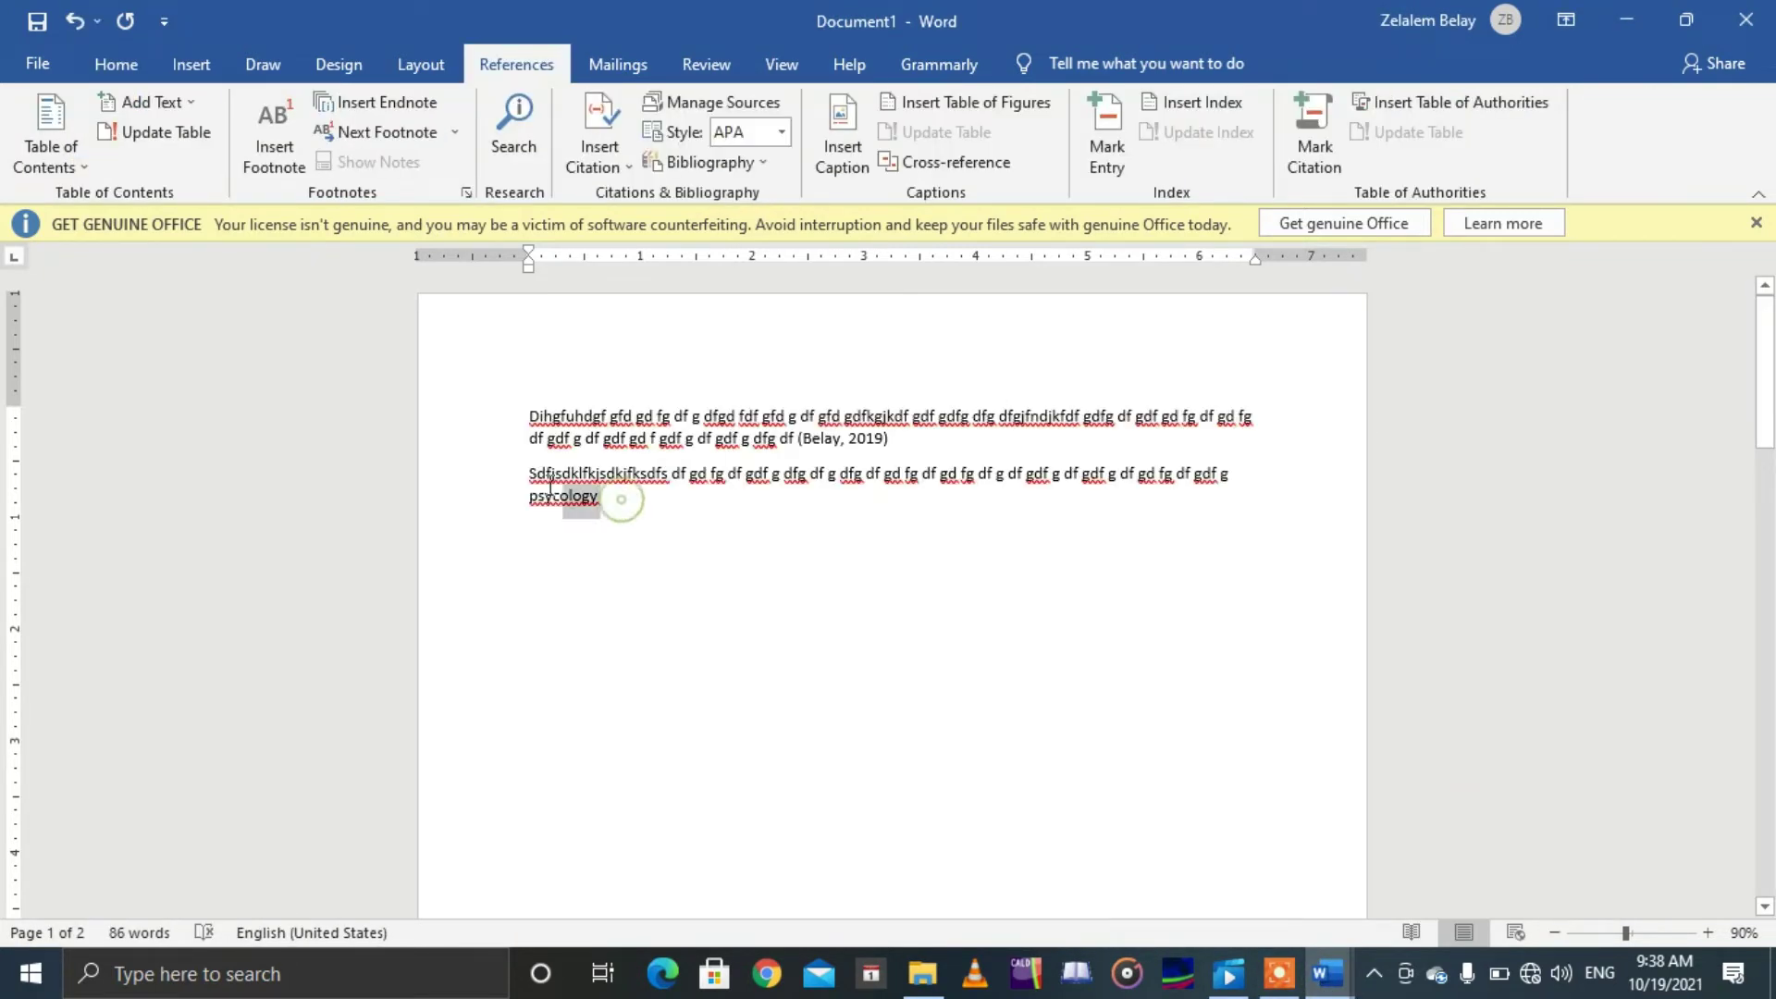
pyautogui.doubleClick(519, 489)
pyautogui.hotkey('ctrl', 'c')
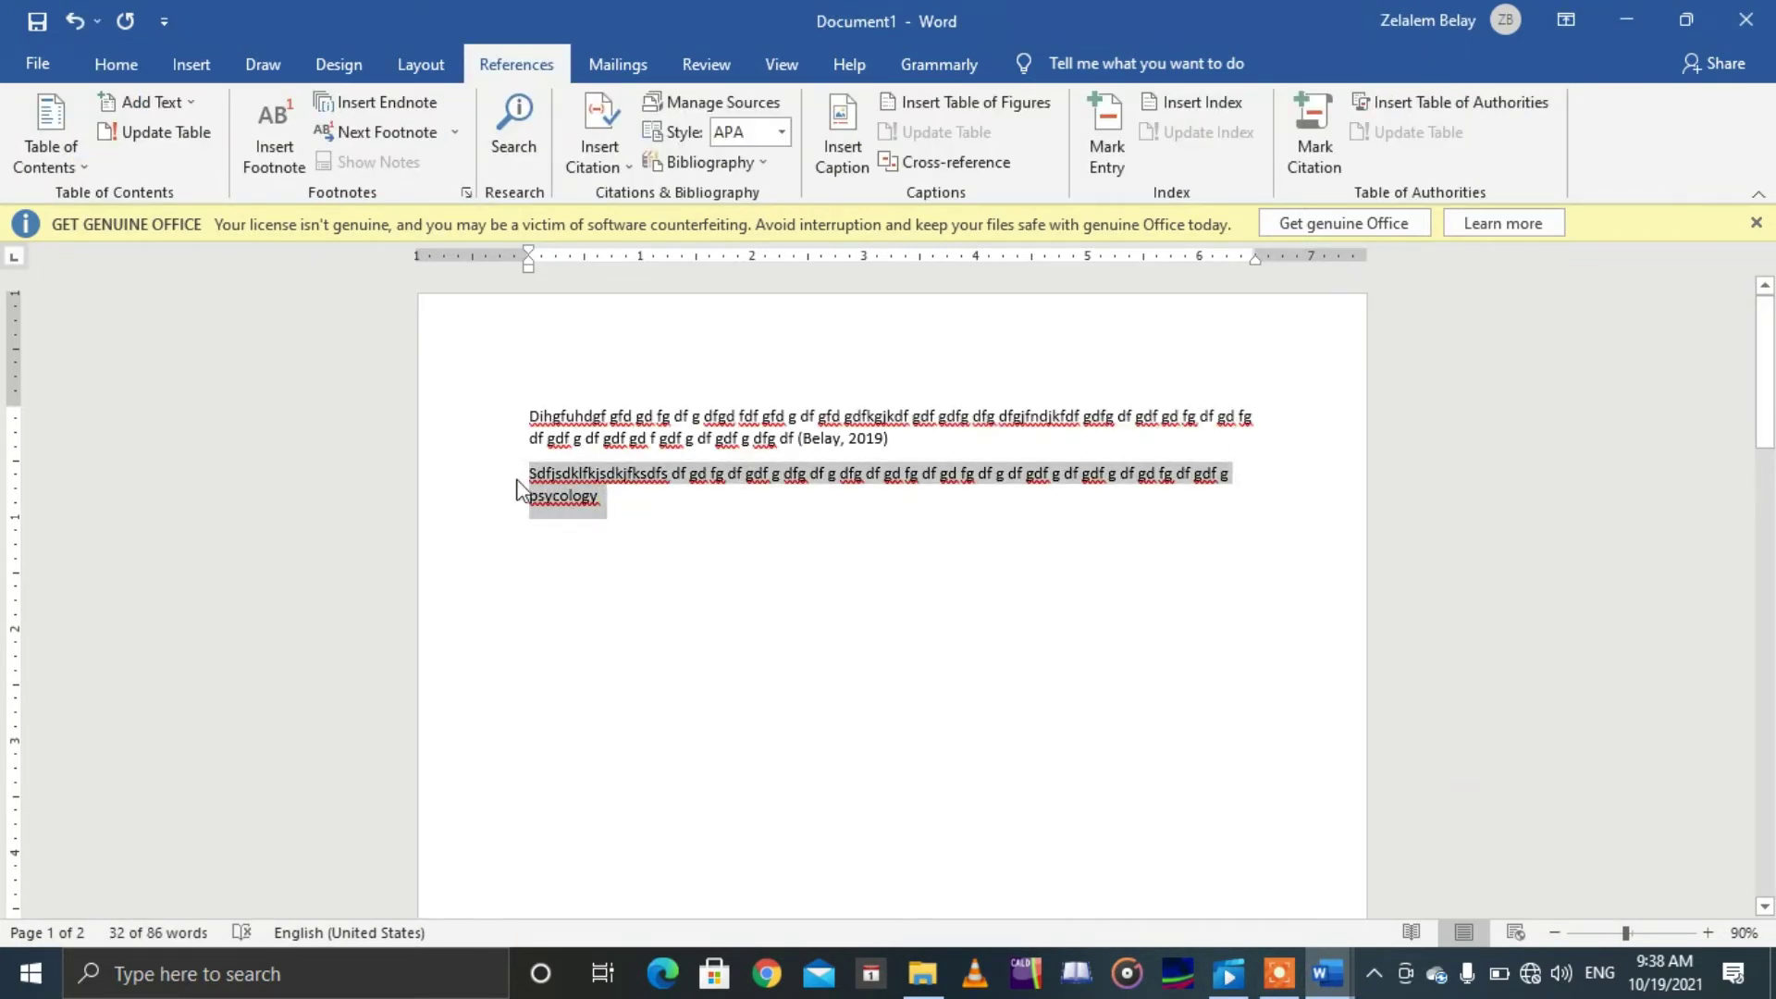
pyautogui.moveTo(1322, 974)
pyautogui.click(1460, 851)
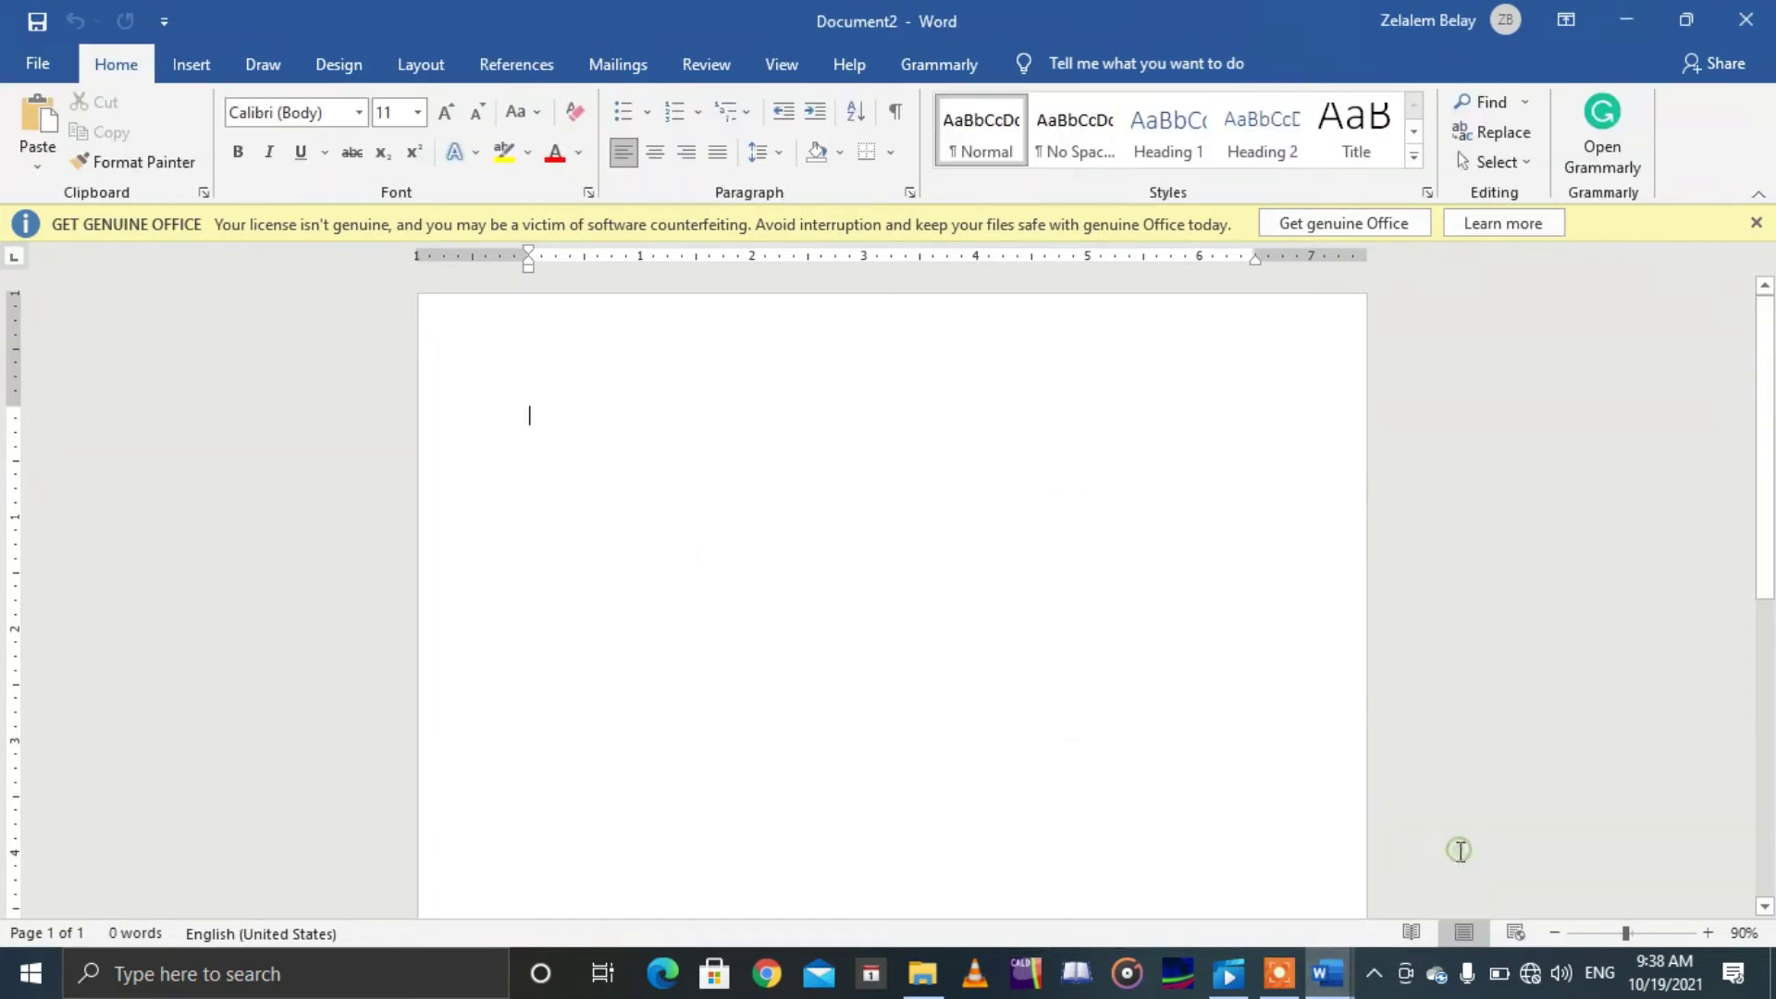
pyautogui.hotkey('ctrl', 'v')
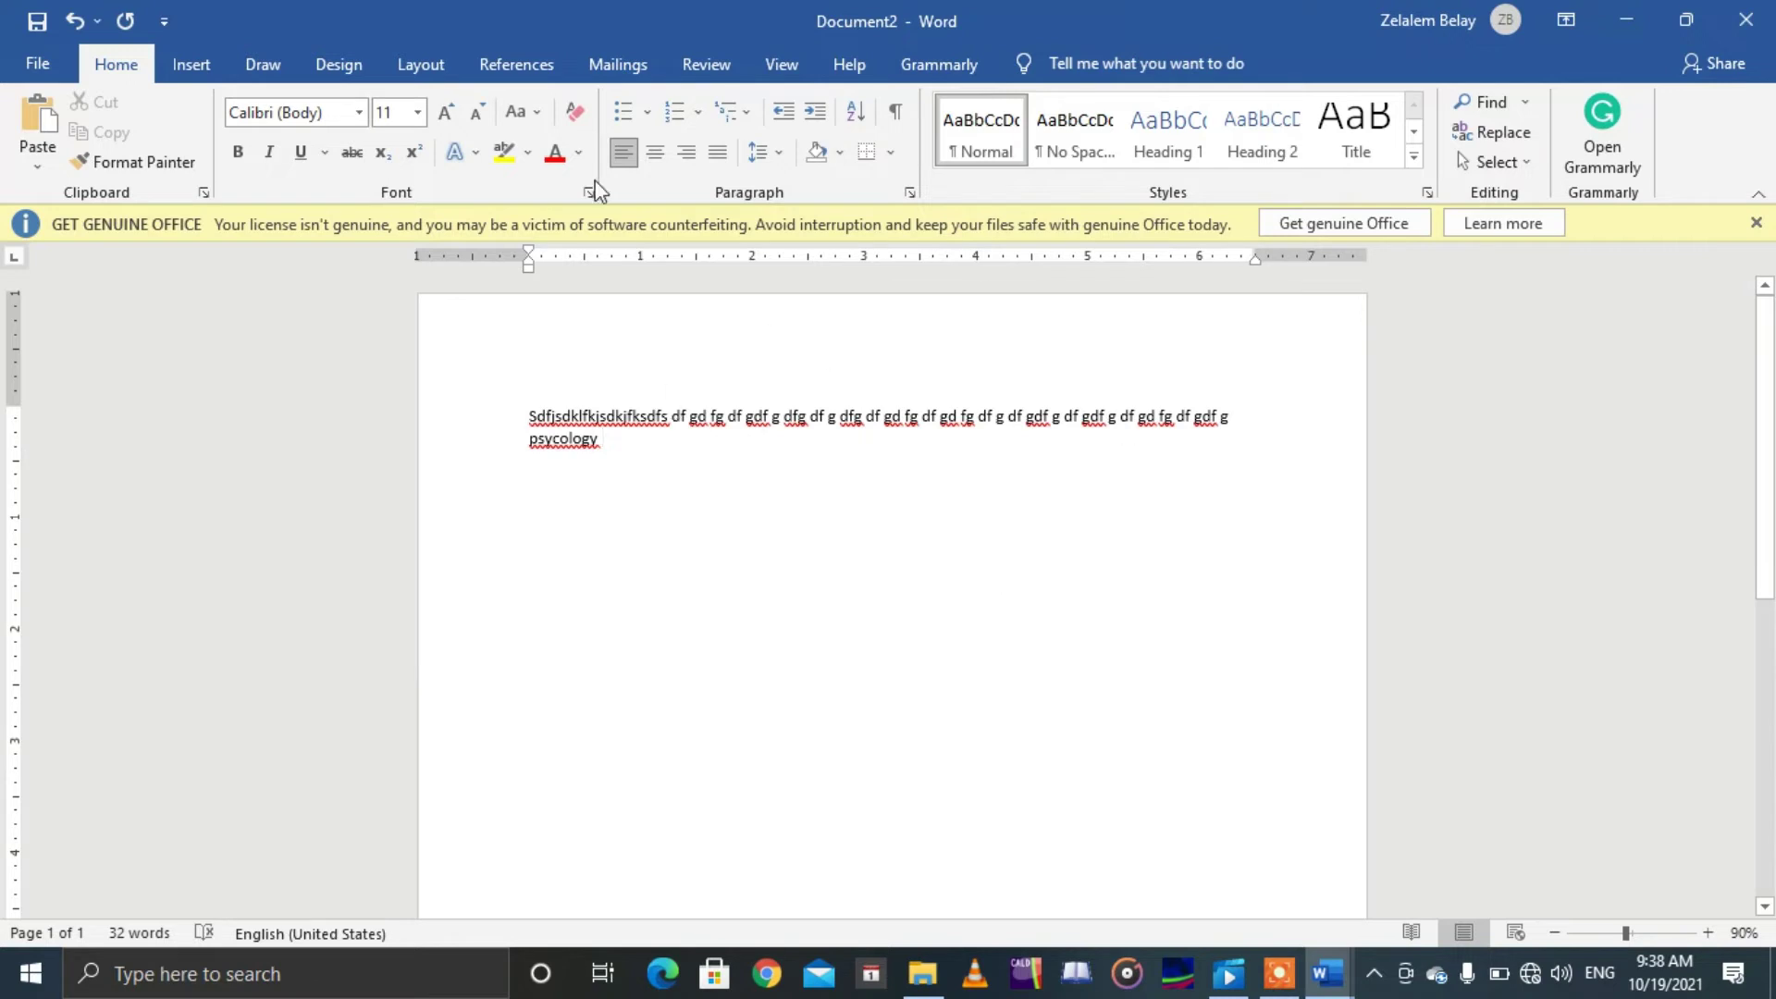
# Step: Begin Document2's paragraph with 'According to', fixing the misspelling via spelling suggestions
pyautogui.click(507, 86)
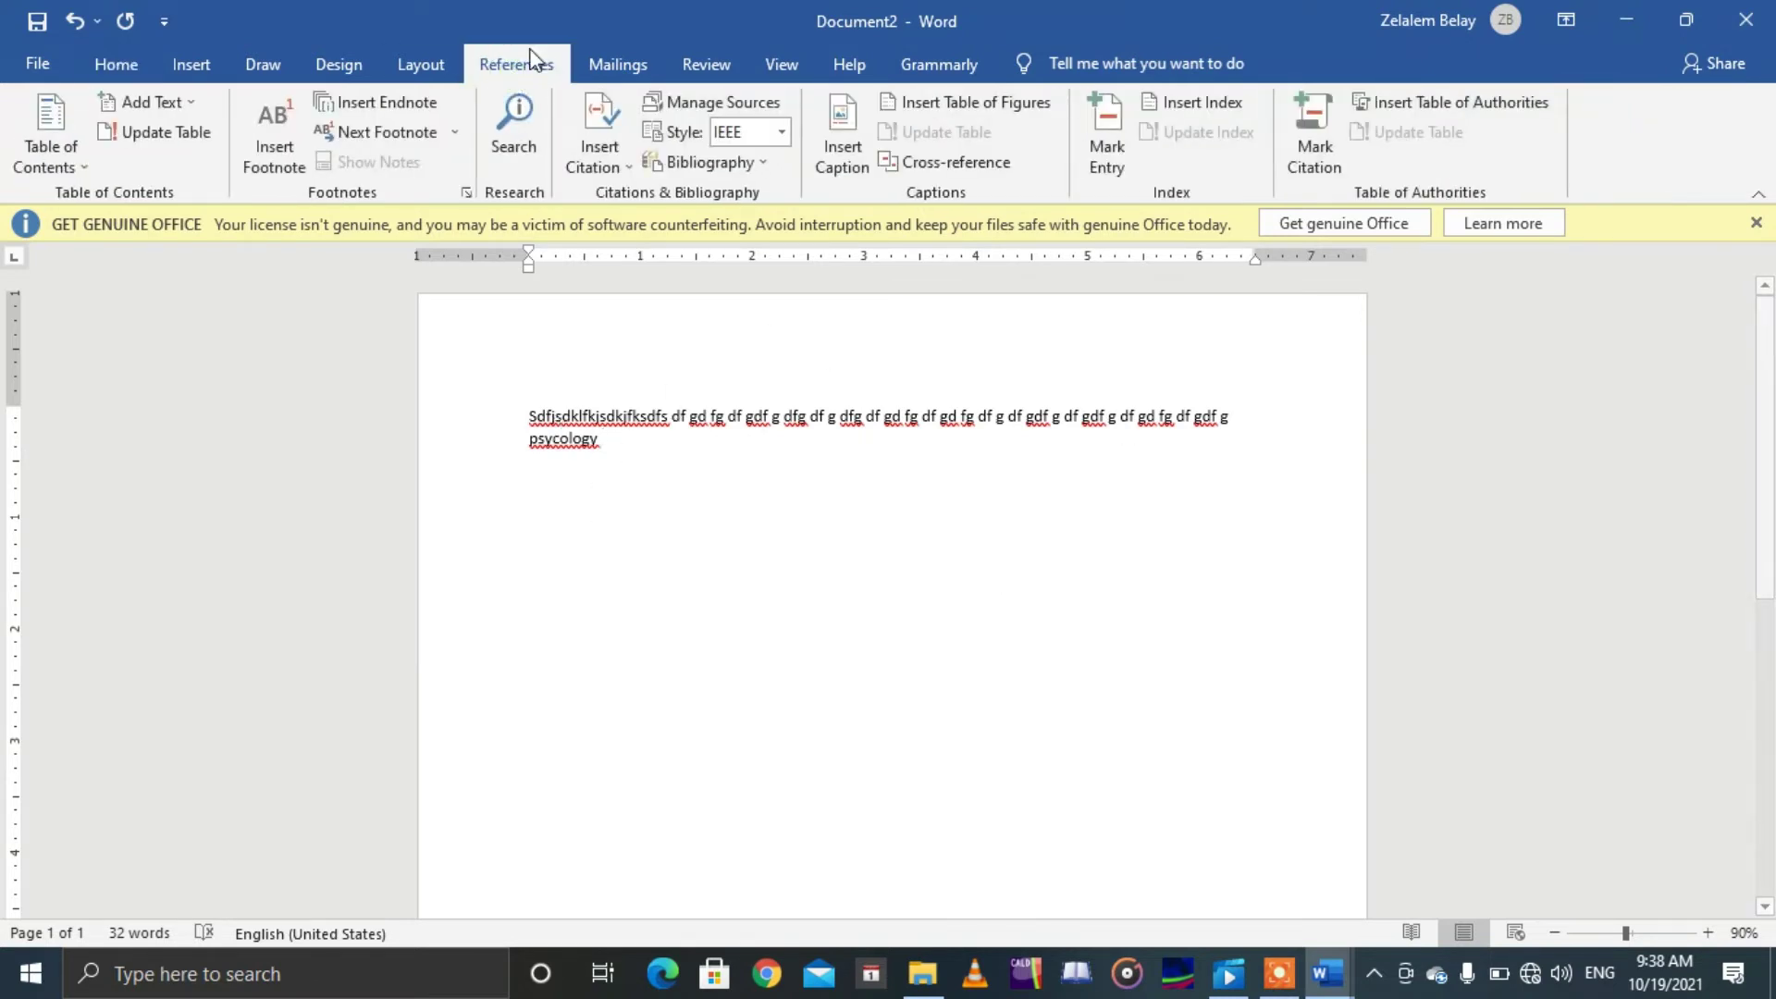
pyautogui.click(526, 421)
pyautogui.click(528, 418)
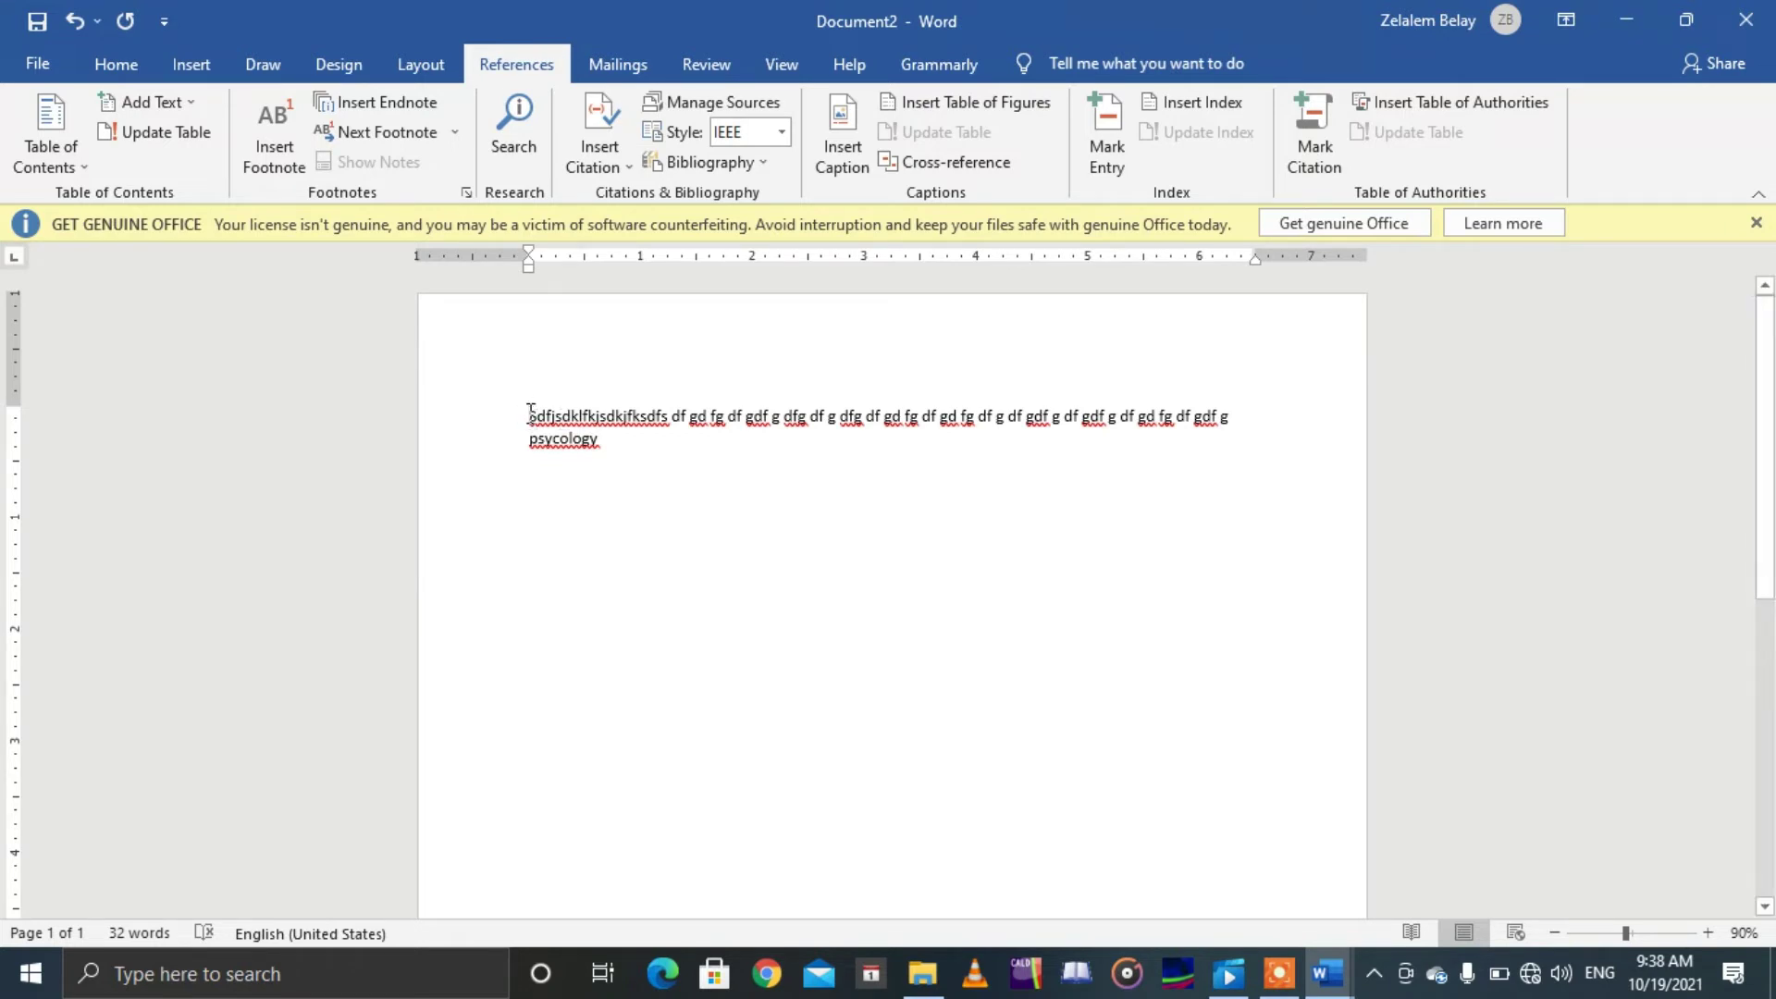
pyautogui.click(634, 166)
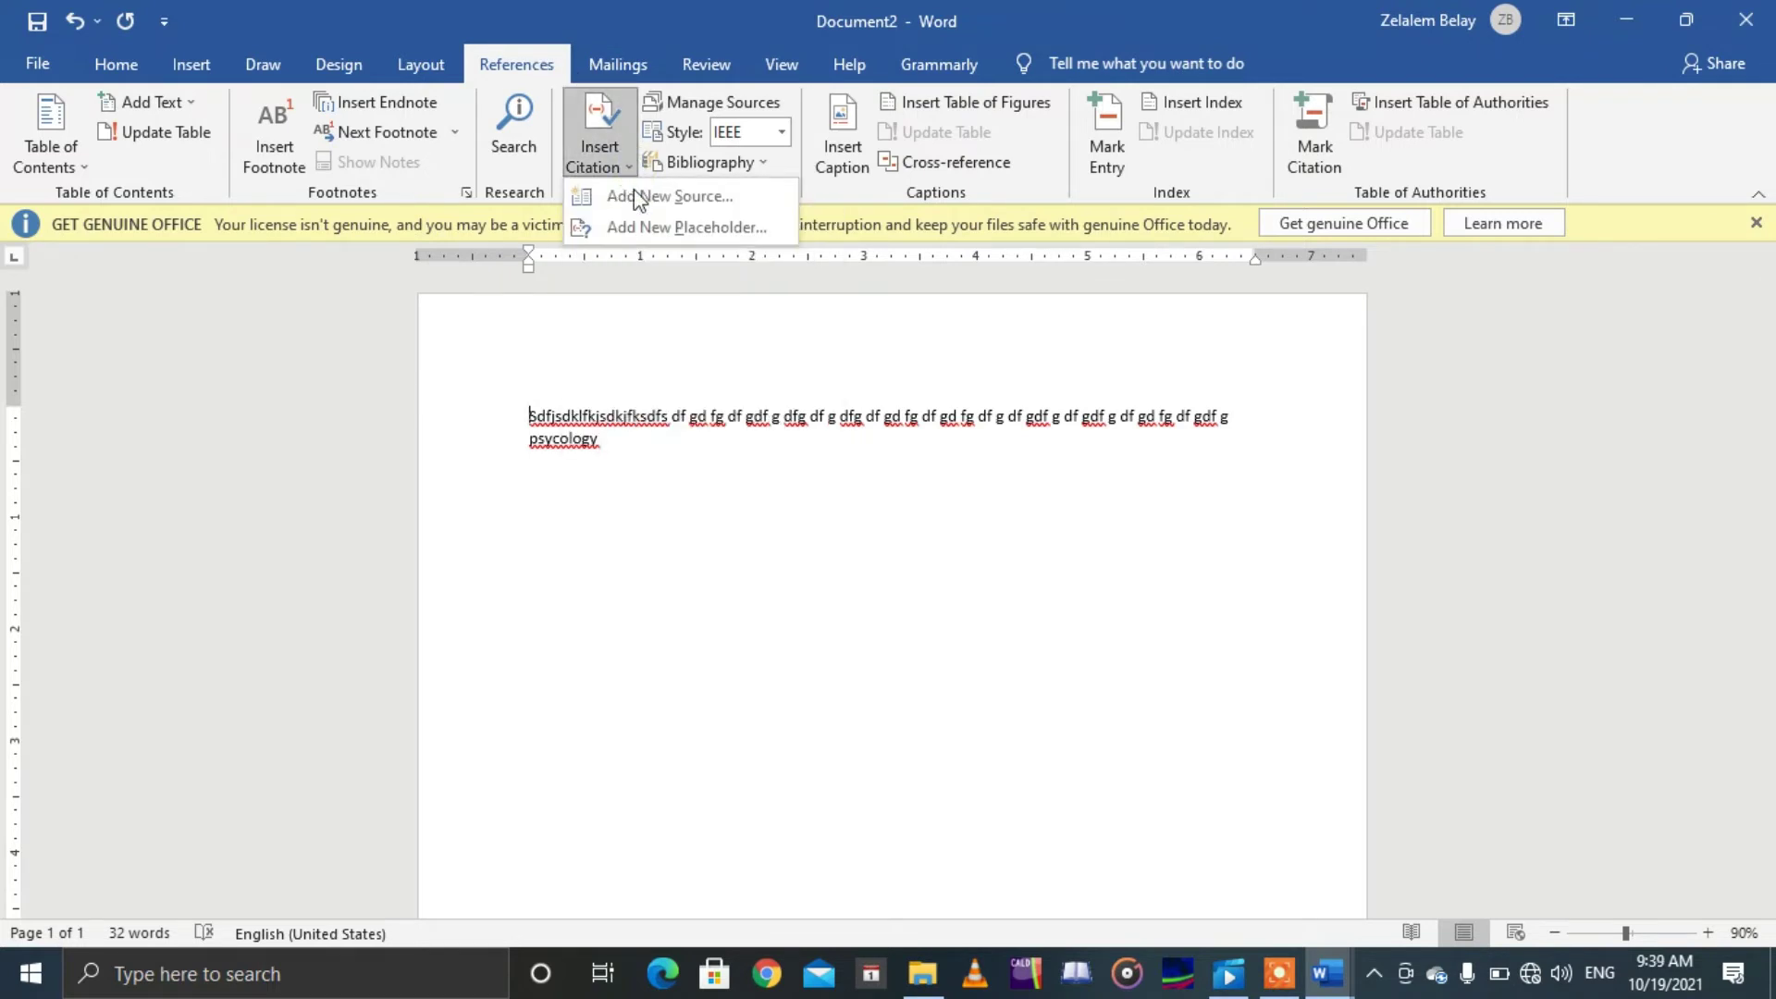
pyautogui.click(533, 412)
pyautogui.write('aCCOURding to')
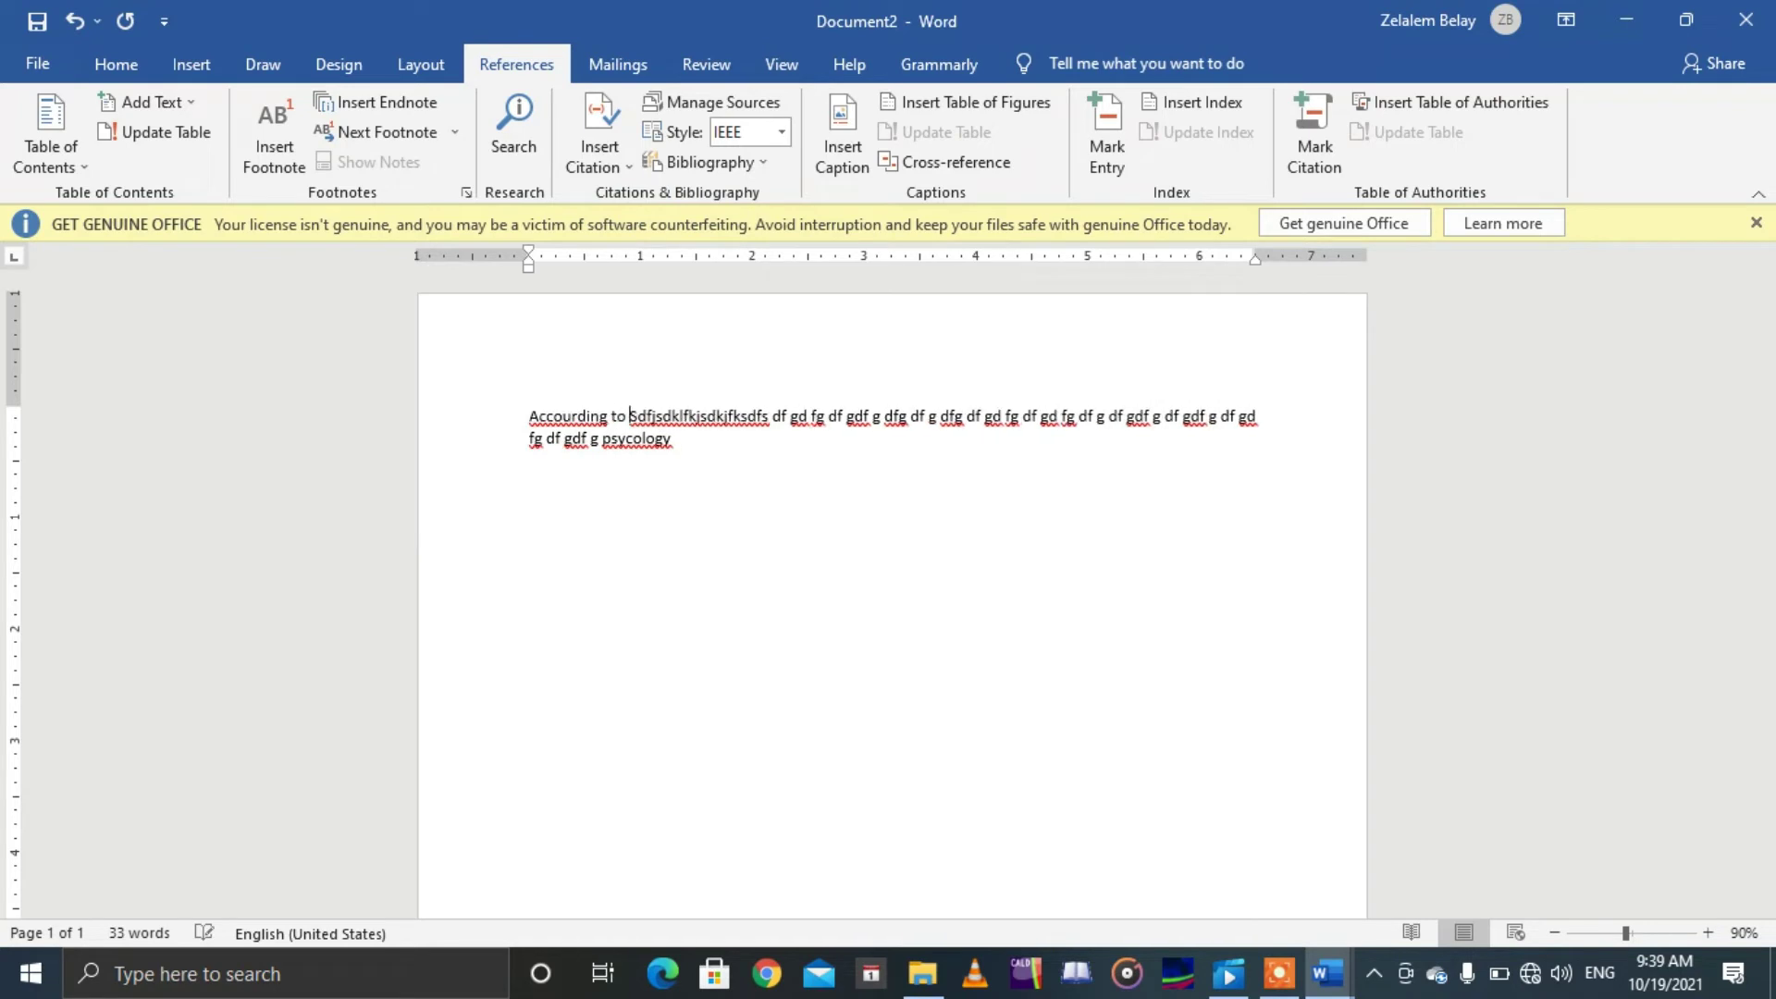
pyautogui.rightClick(563, 409)
pyautogui.click(472, 444)
pyautogui.click(620, 413)
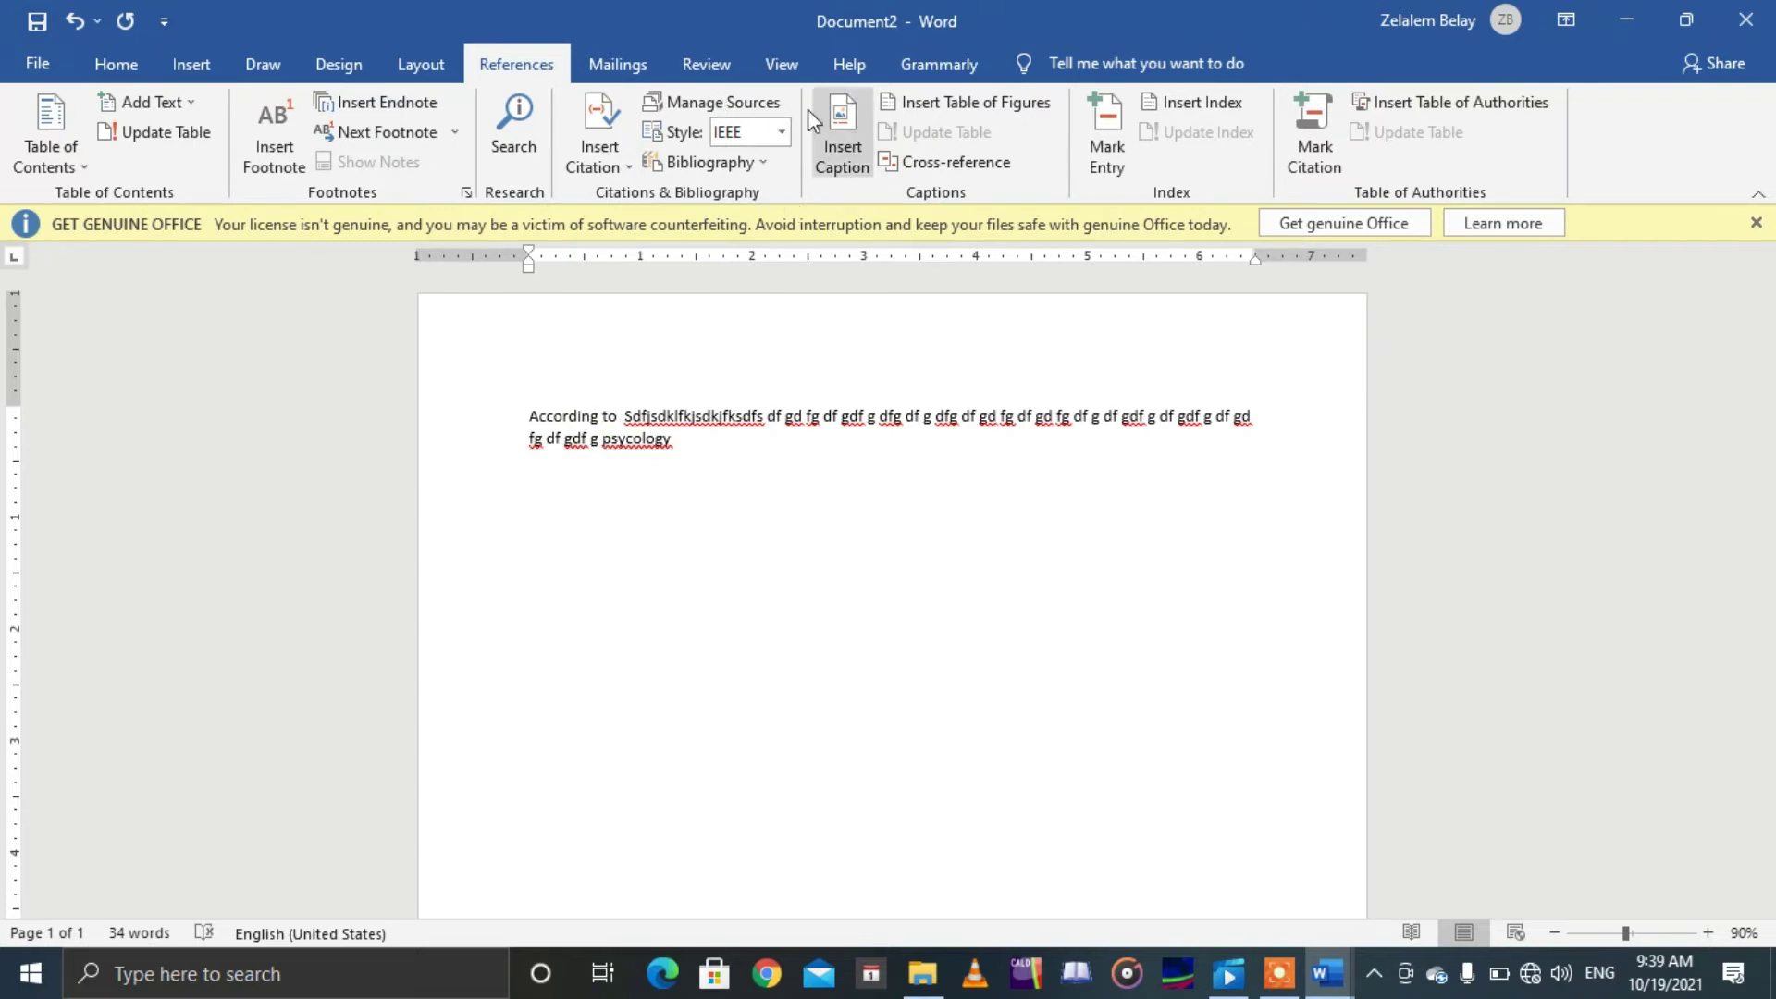
pyautogui.click(631, 170)
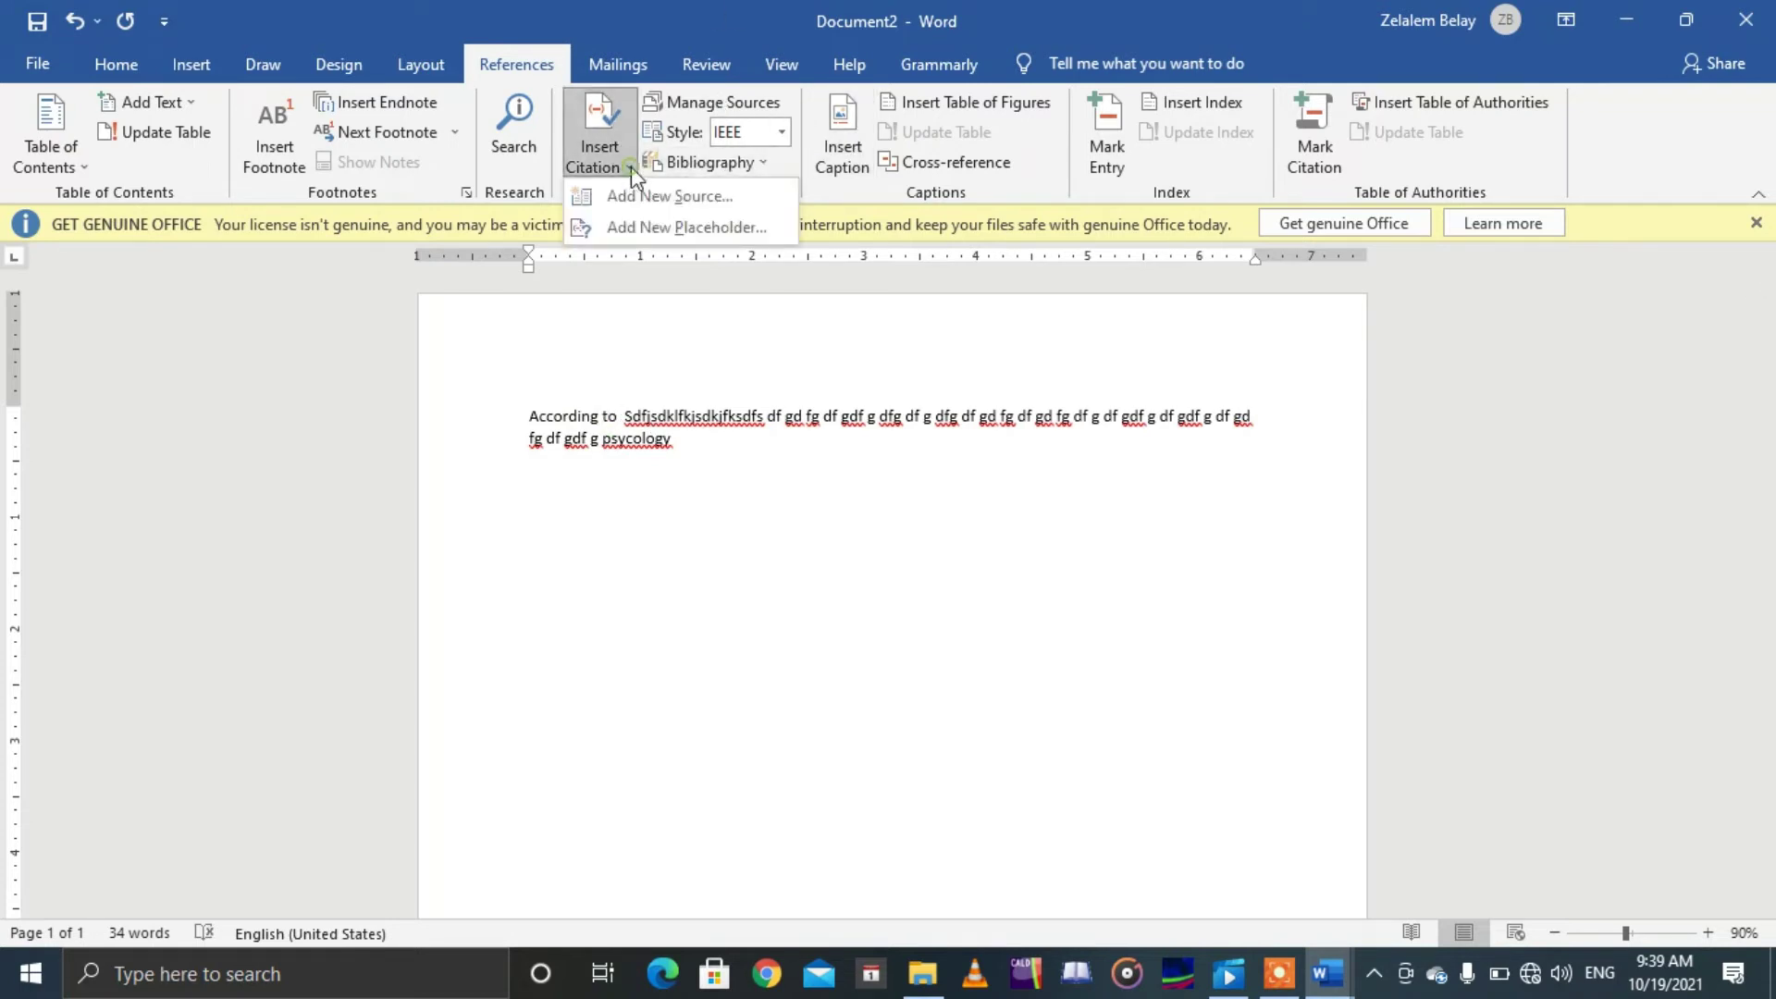
# Step: Create a new source and enter its author's name
pyautogui.click(670, 200)
pyautogui.click(1300, 387)
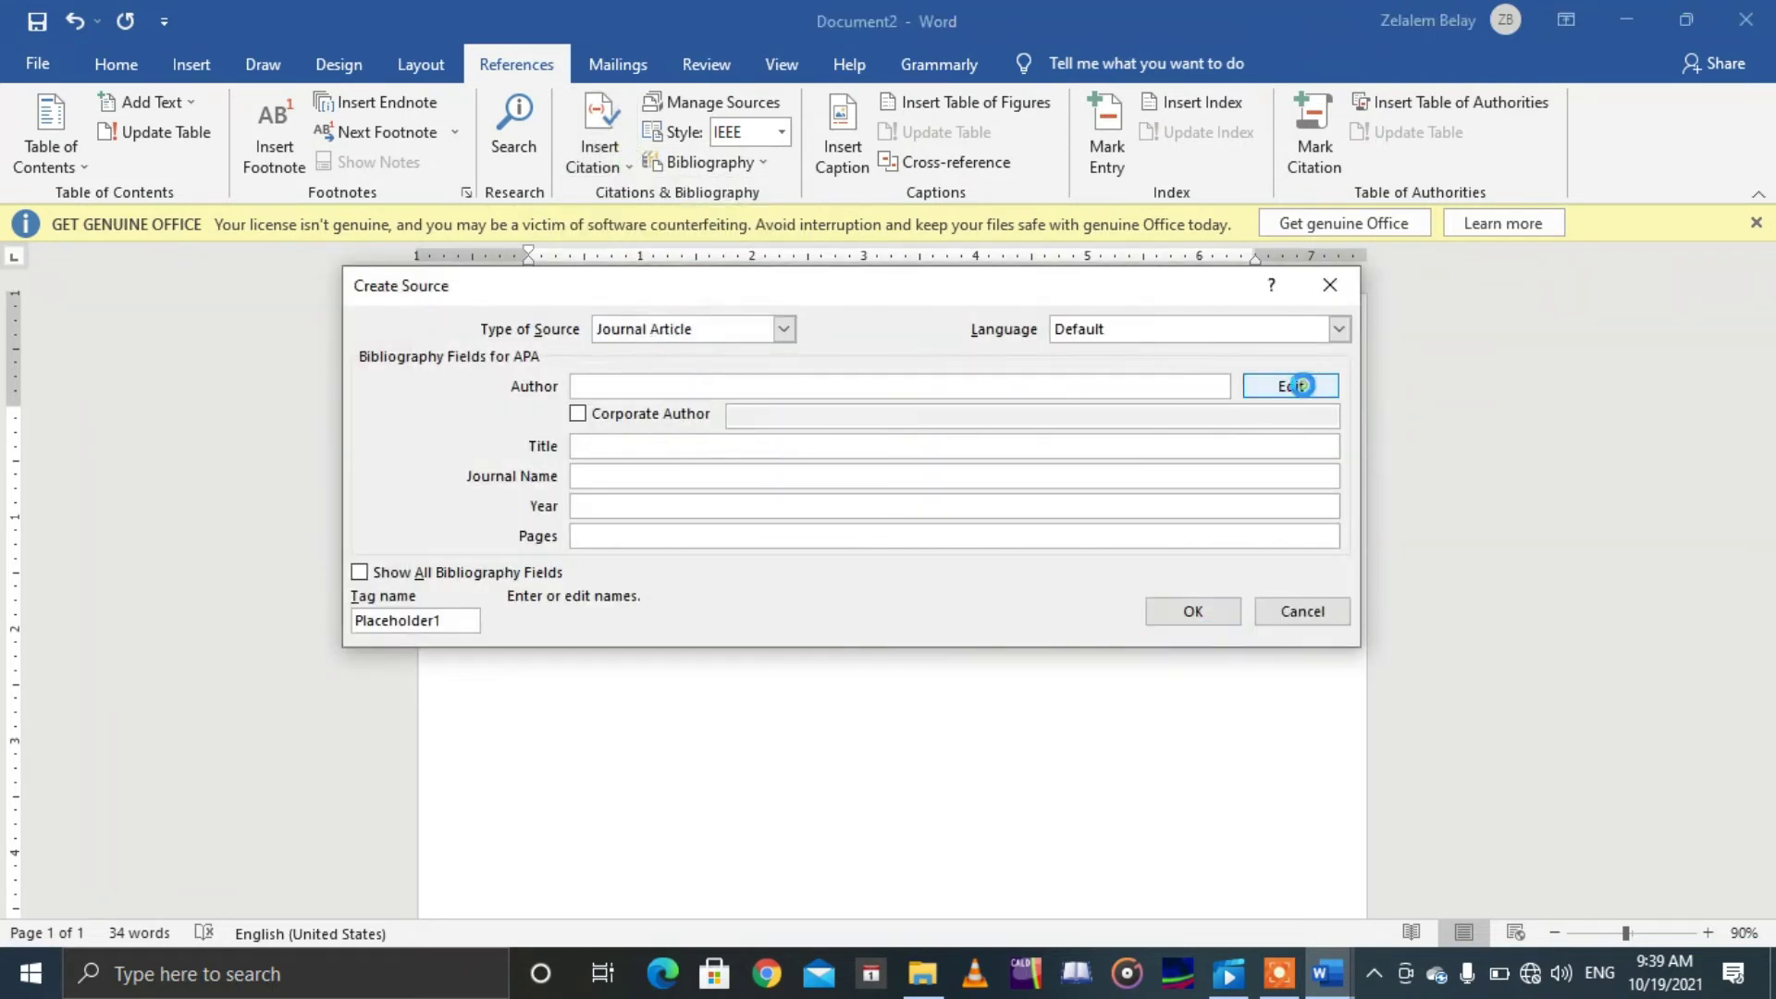
pyautogui.write('Belay')
pyautogui.write('Zela')
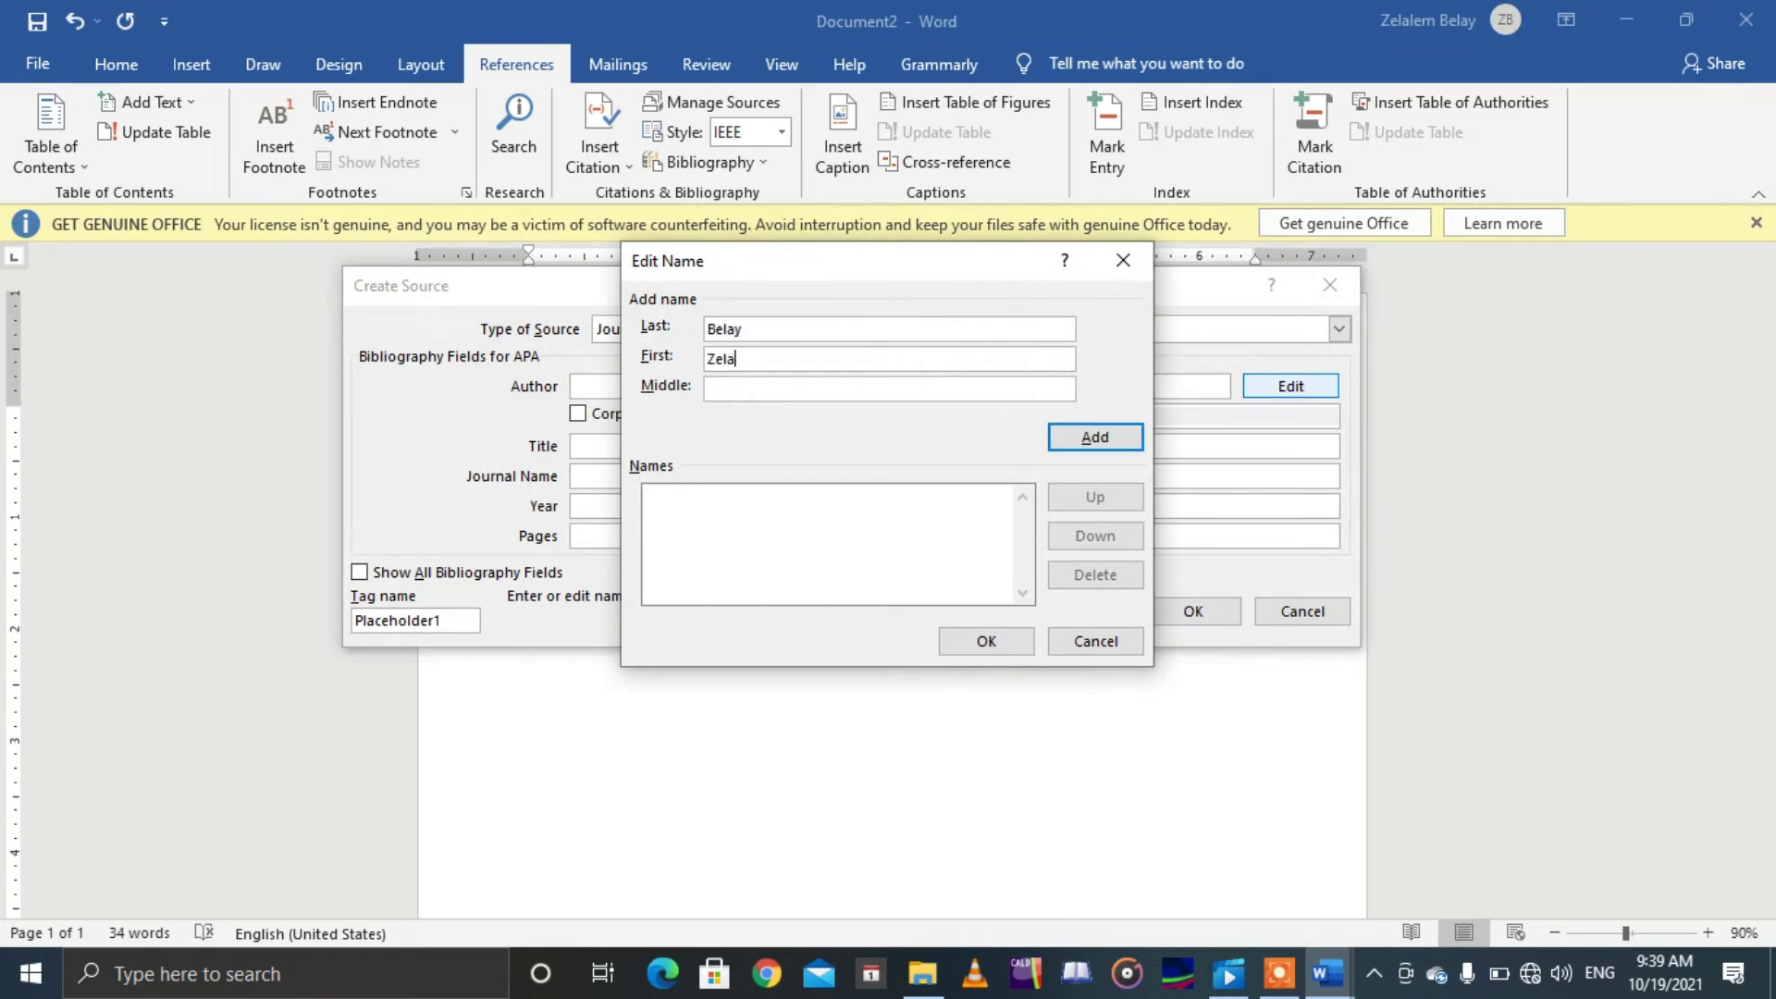
pyautogui.write('lem')
pyautogui.click(1115, 434)
pyautogui.click(986, 639)
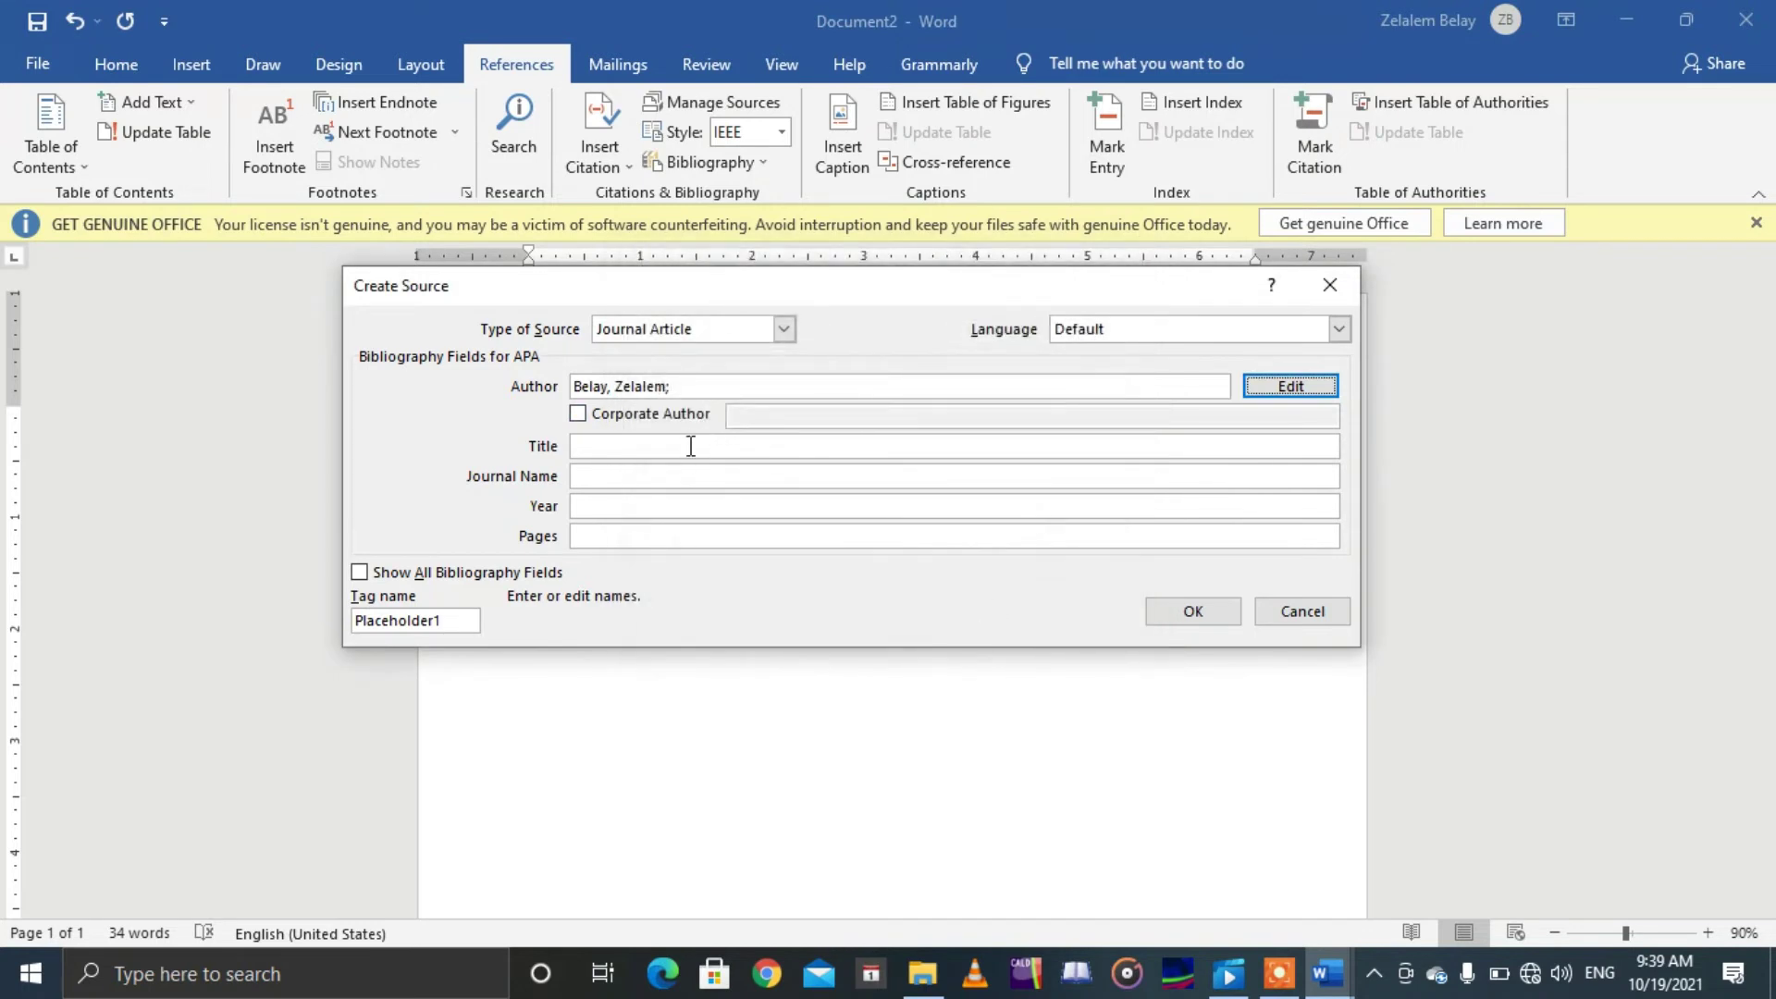
# Step: Set both the title and journal name to 'Computer Science'
pyautogui.click(691, 446)
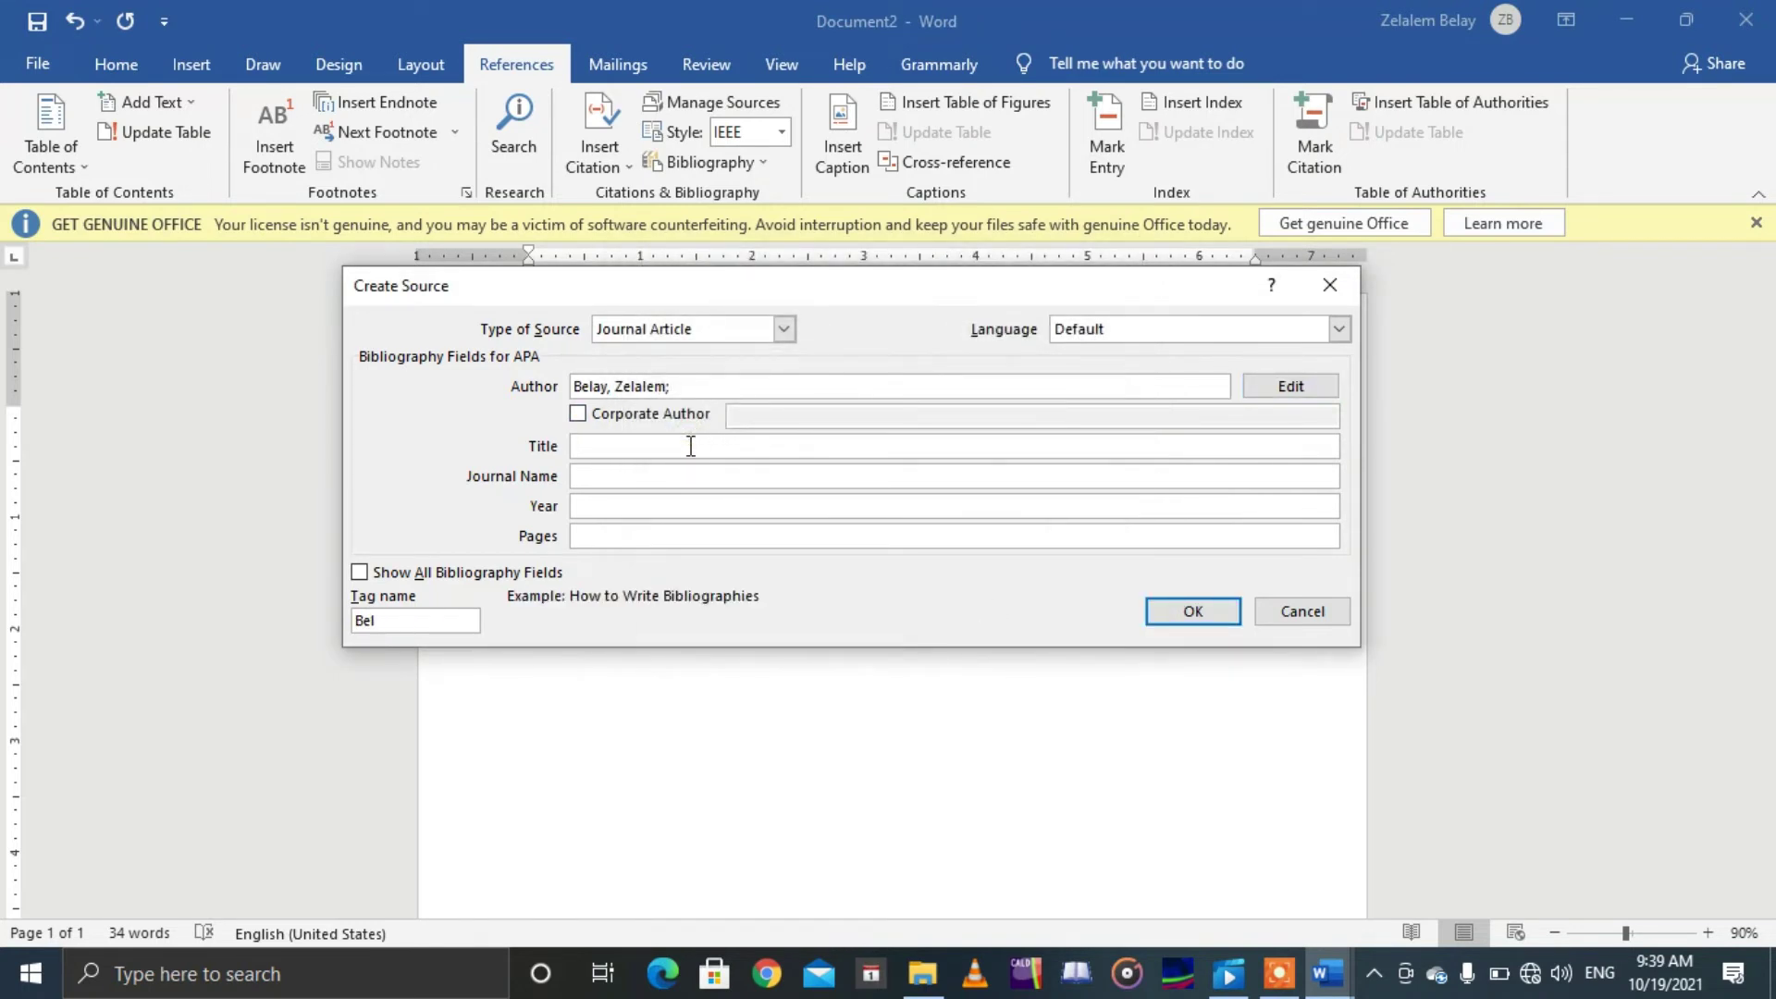
pyautogui.write('Co')
pyautogui.write('ce')
pyautogui.moveTo(700, 446); pyautogui.dragTo(572, 443)
pyautogui.hotkey('ctrl', 'c')
pyautogui.click(592, 478)
pyautogui.hotkey('ctrl', 'v')
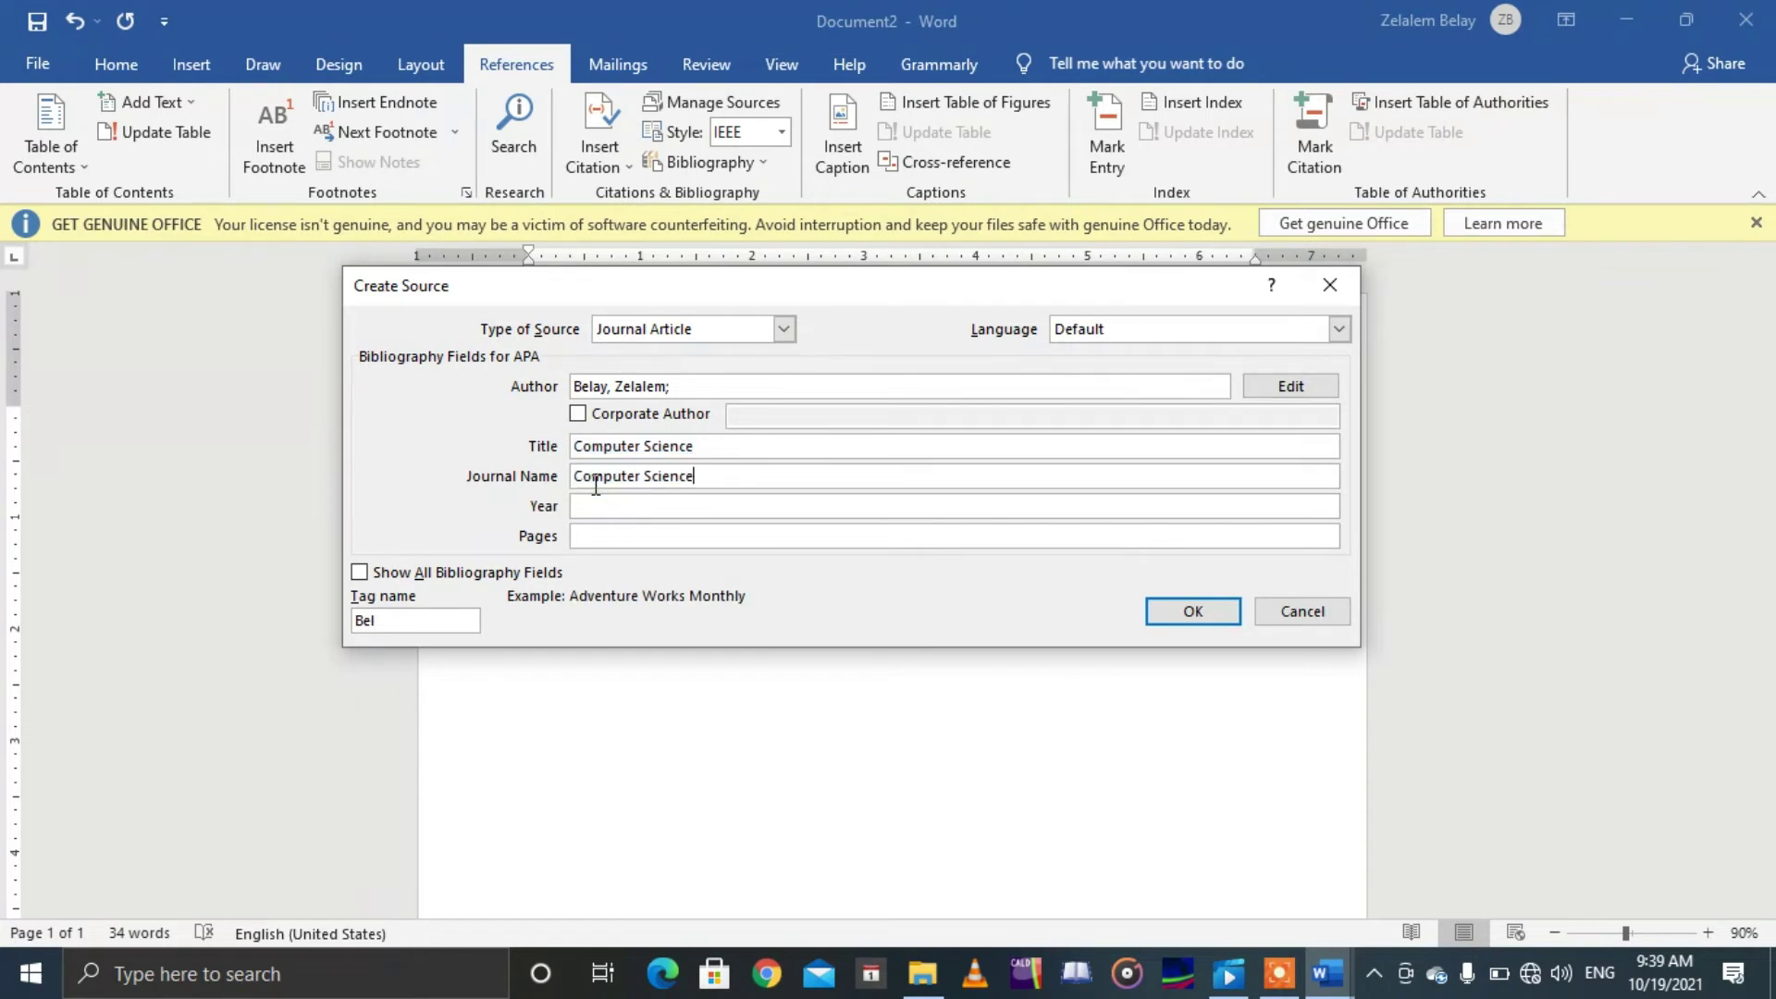
# Step: Set the year to 2017, insert the citation, and add an empty paragraph below
pyautogui.click(591, 506)
pyautogui.write('2')
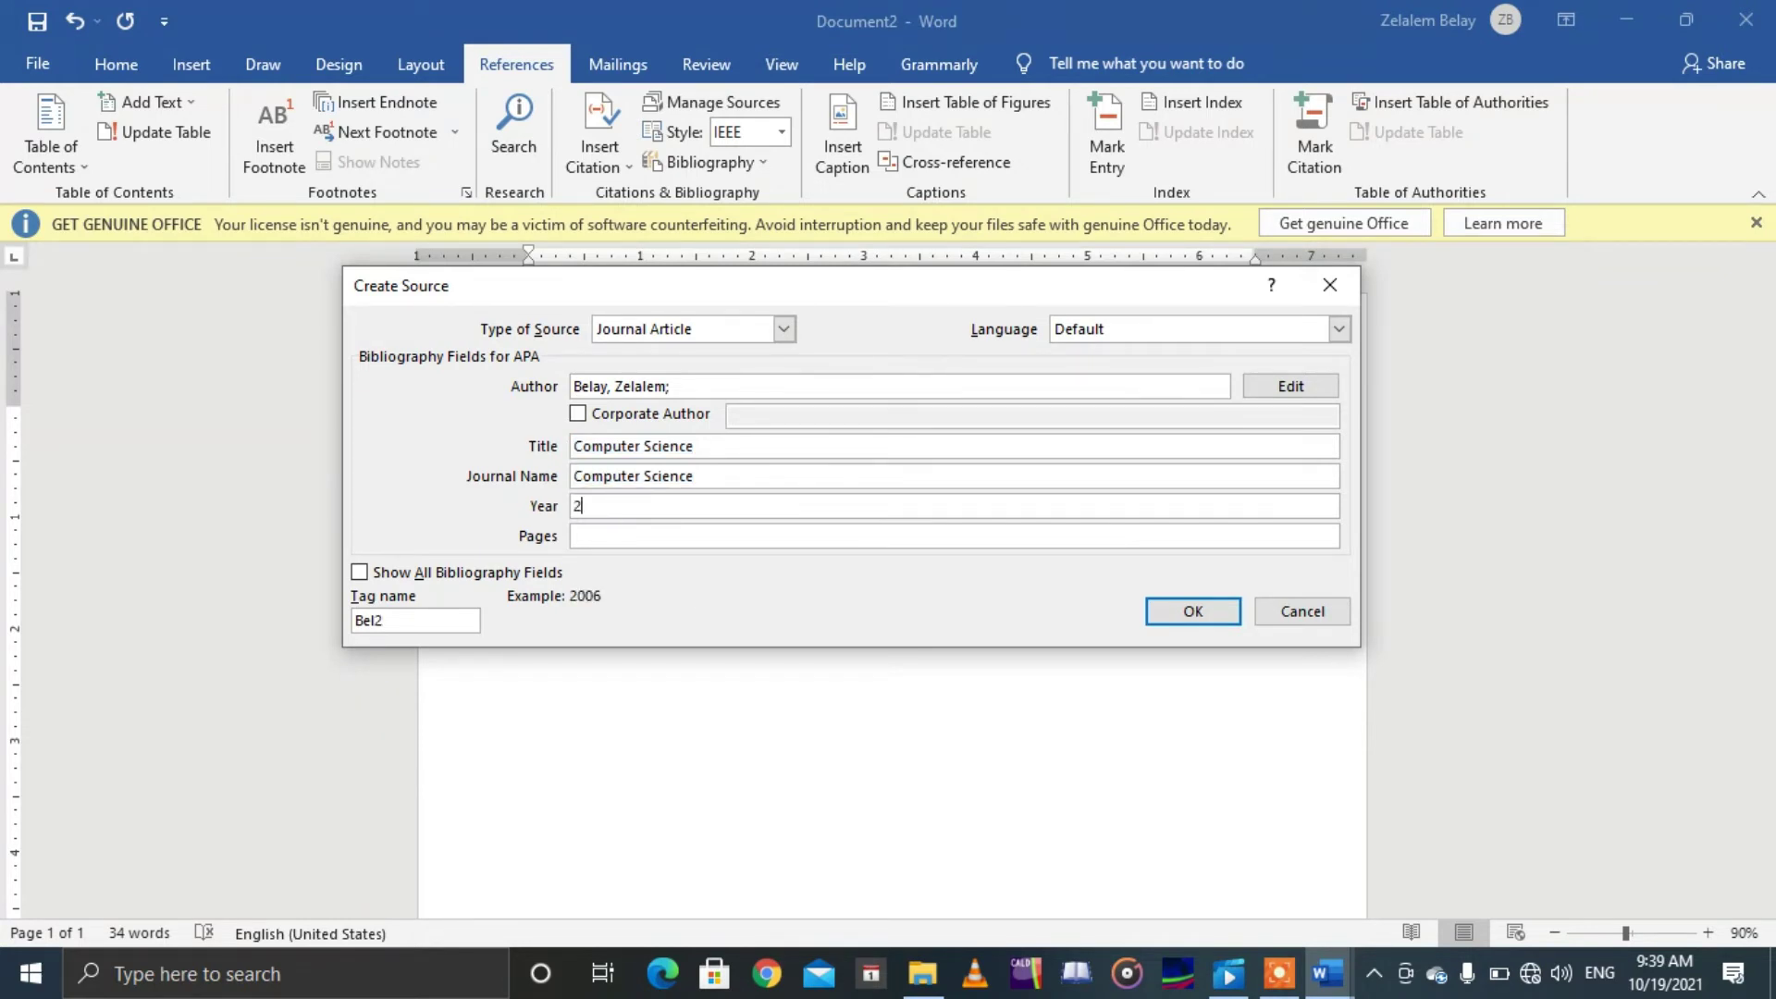
pyautogui.write('19')
pyautogui.press('BackSpace')
pyautogui.write('017')
pyautogui.click(653, 538)
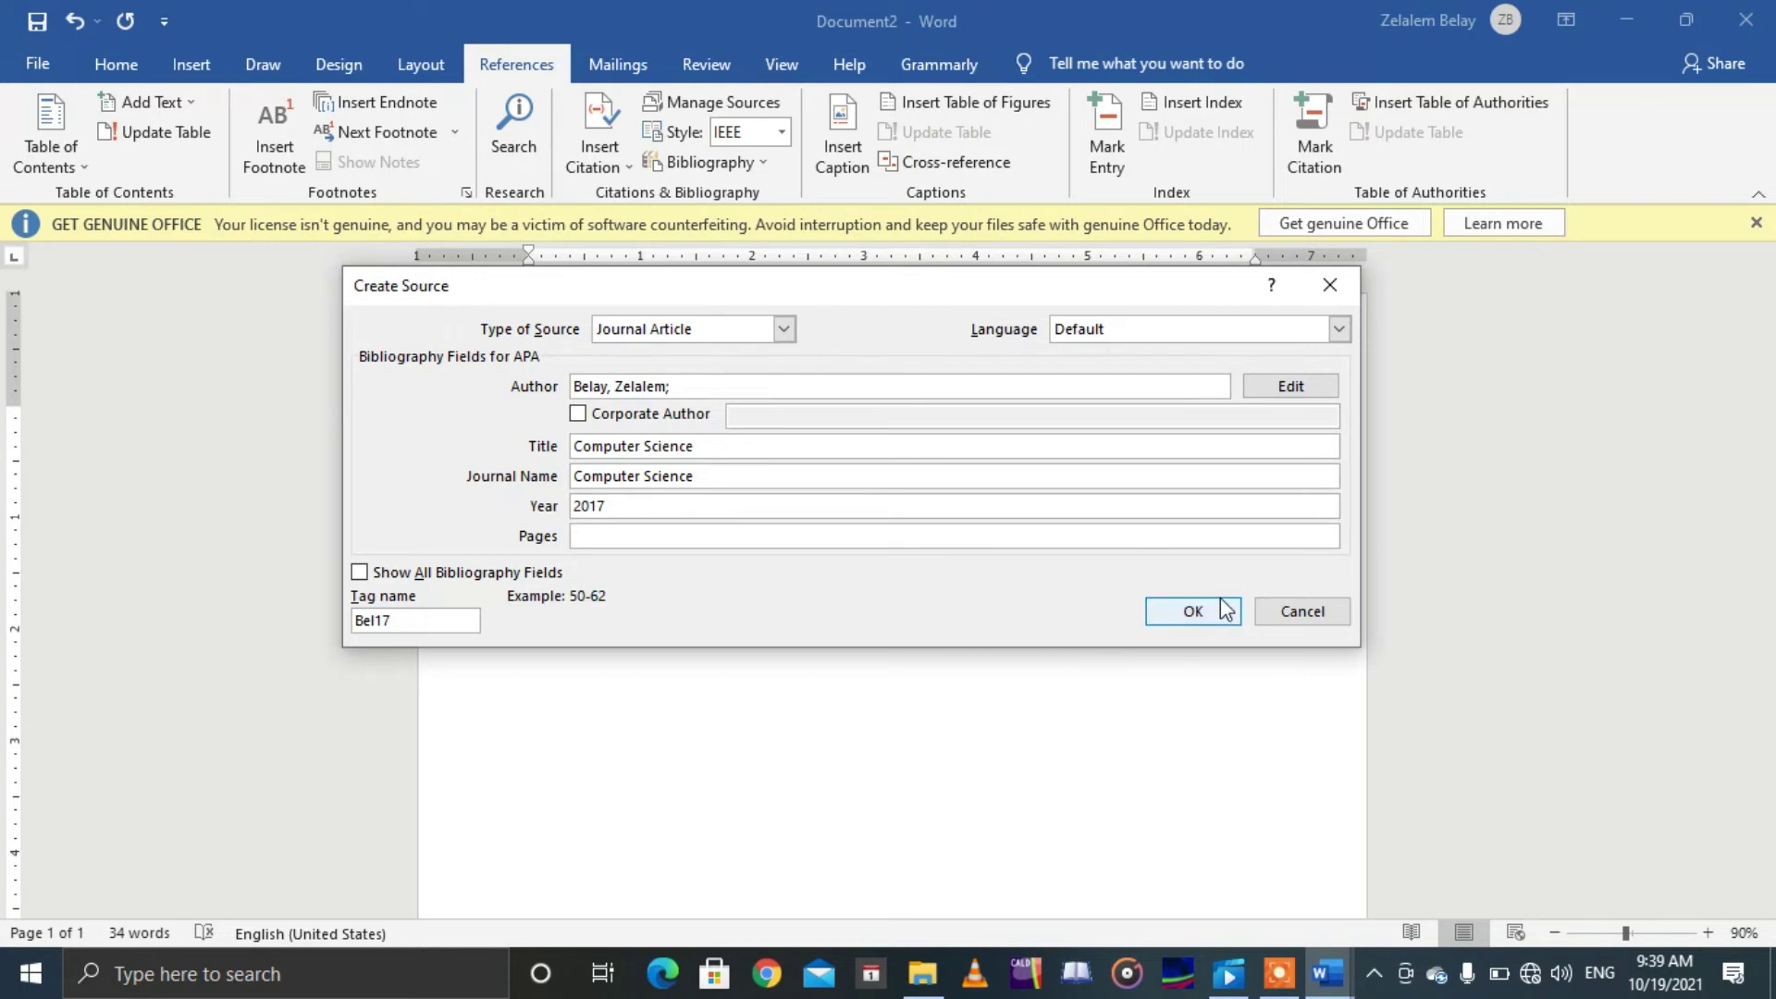
pyautogui.click(1179, 620)
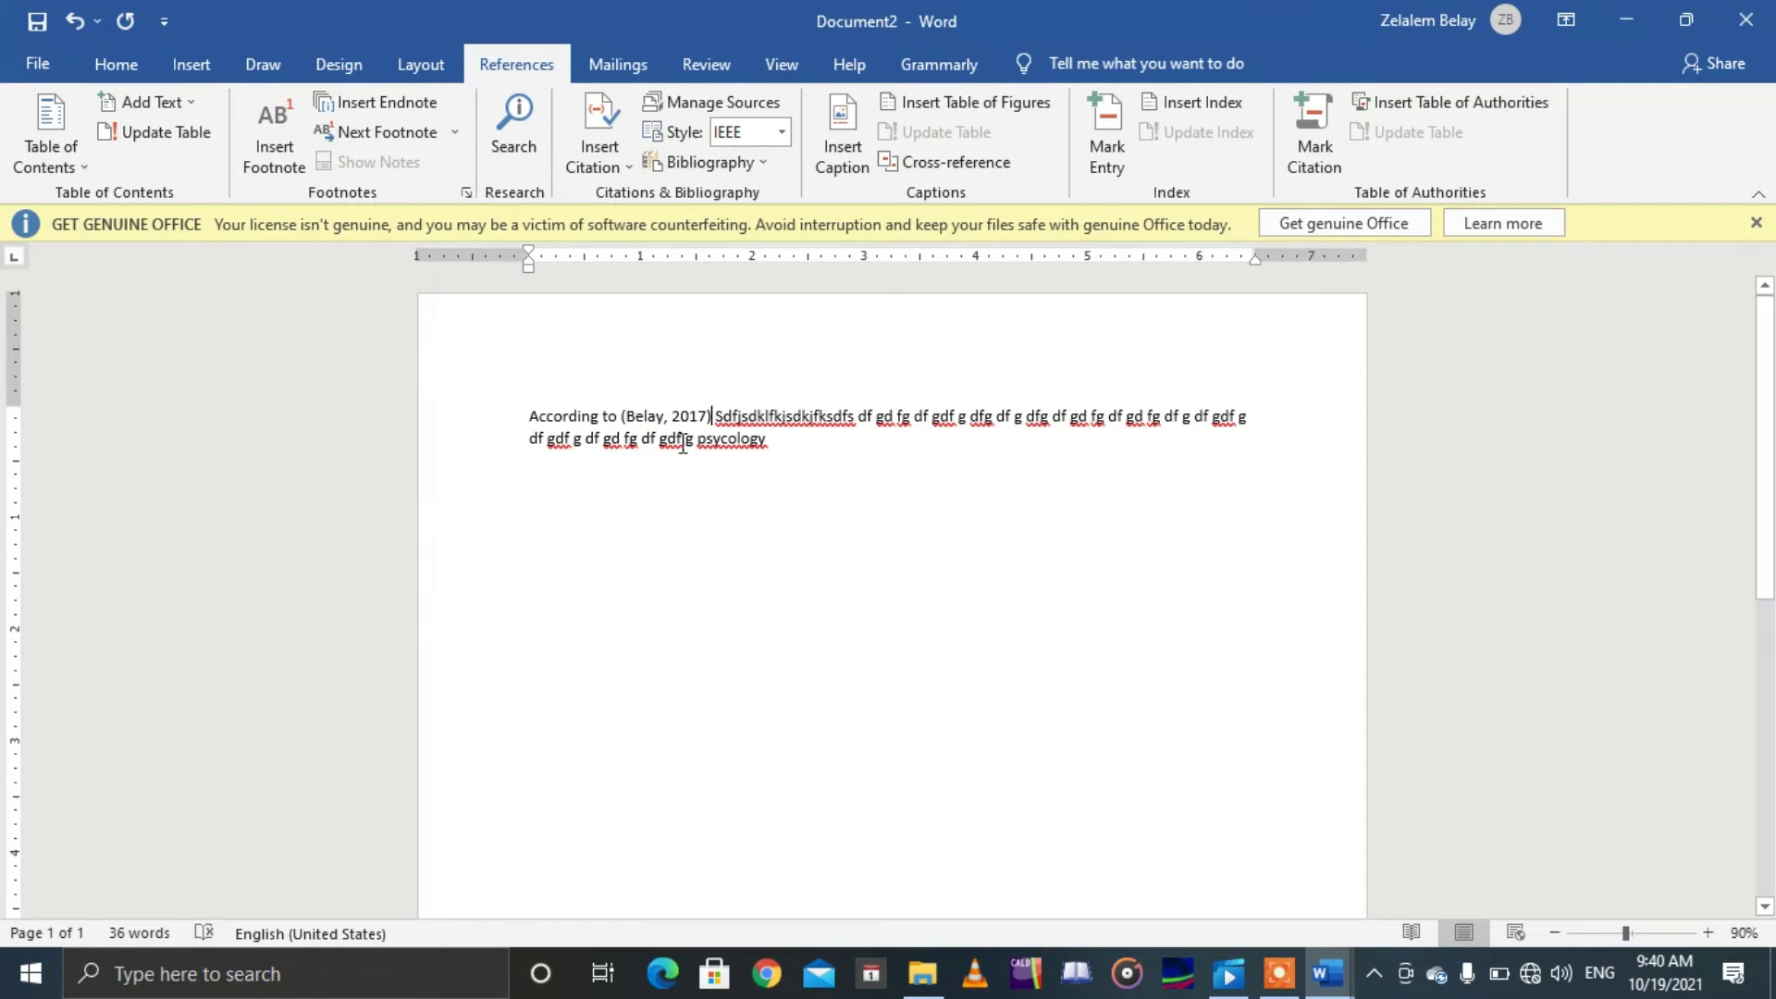
pyautogui.click(787, 442)
pyautogui.press('Return')
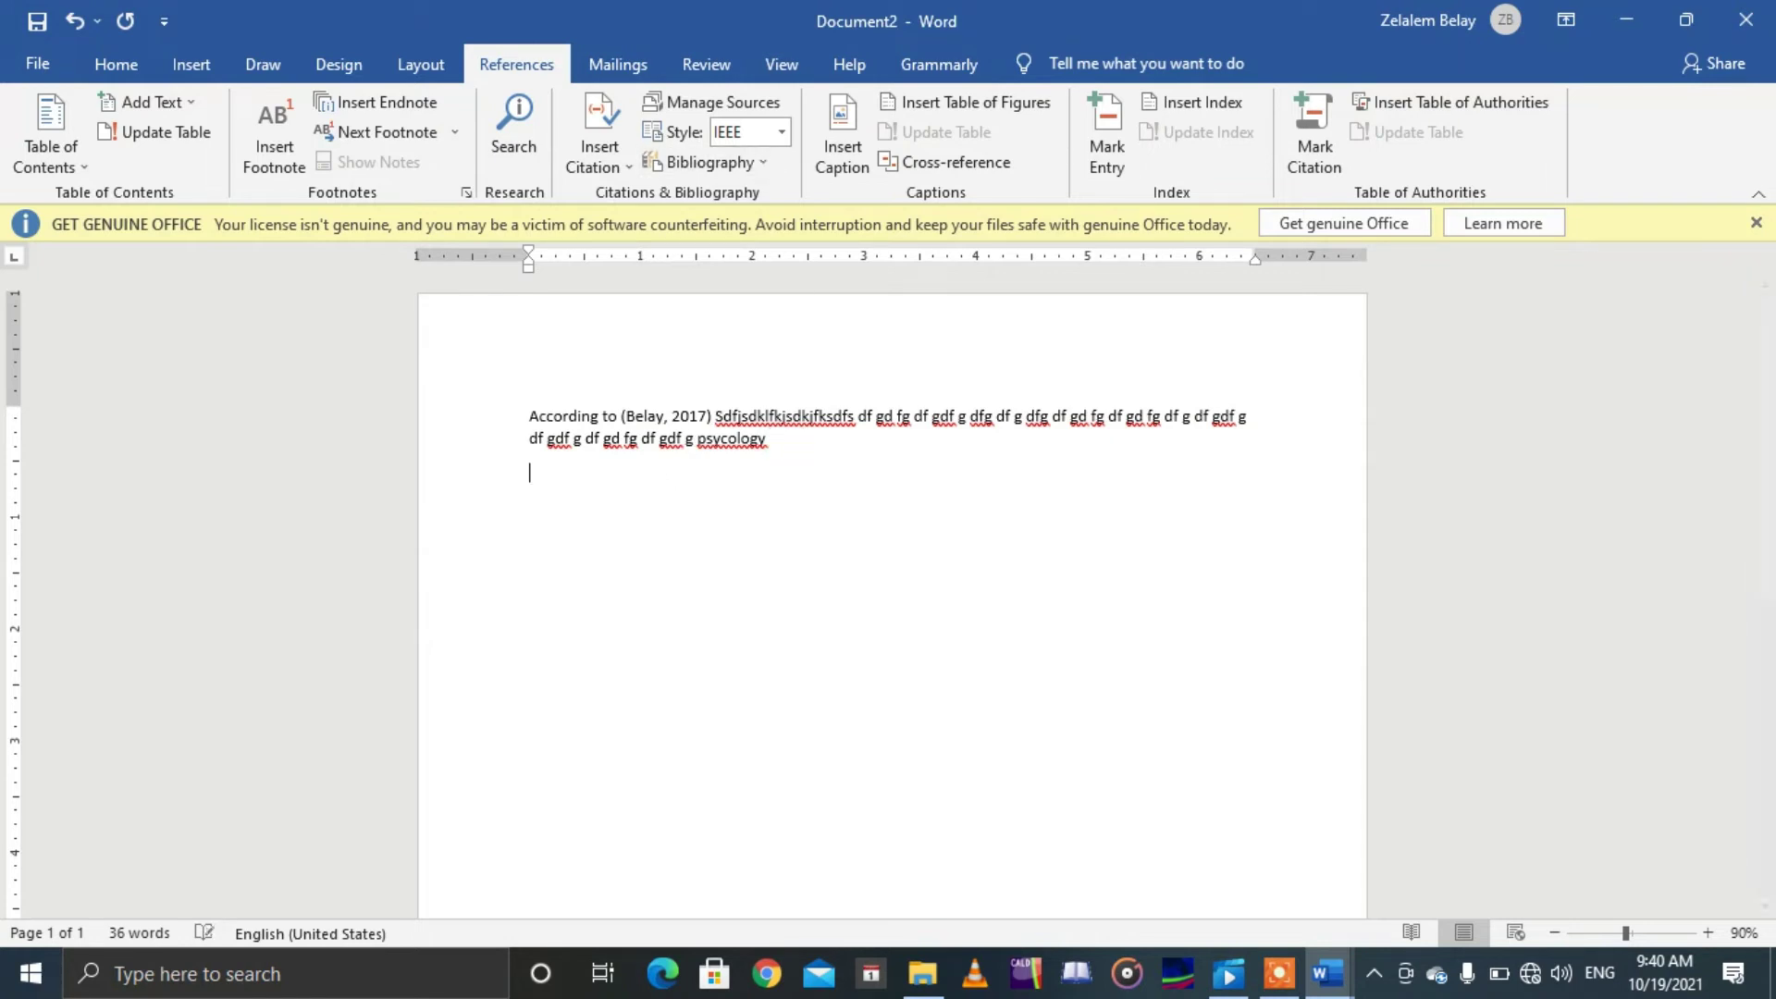
# Step: Undo the author-date citation and switch the citation style to IEEE
pyautogui.click(785, 131)
pyautogui.click(788, 131)
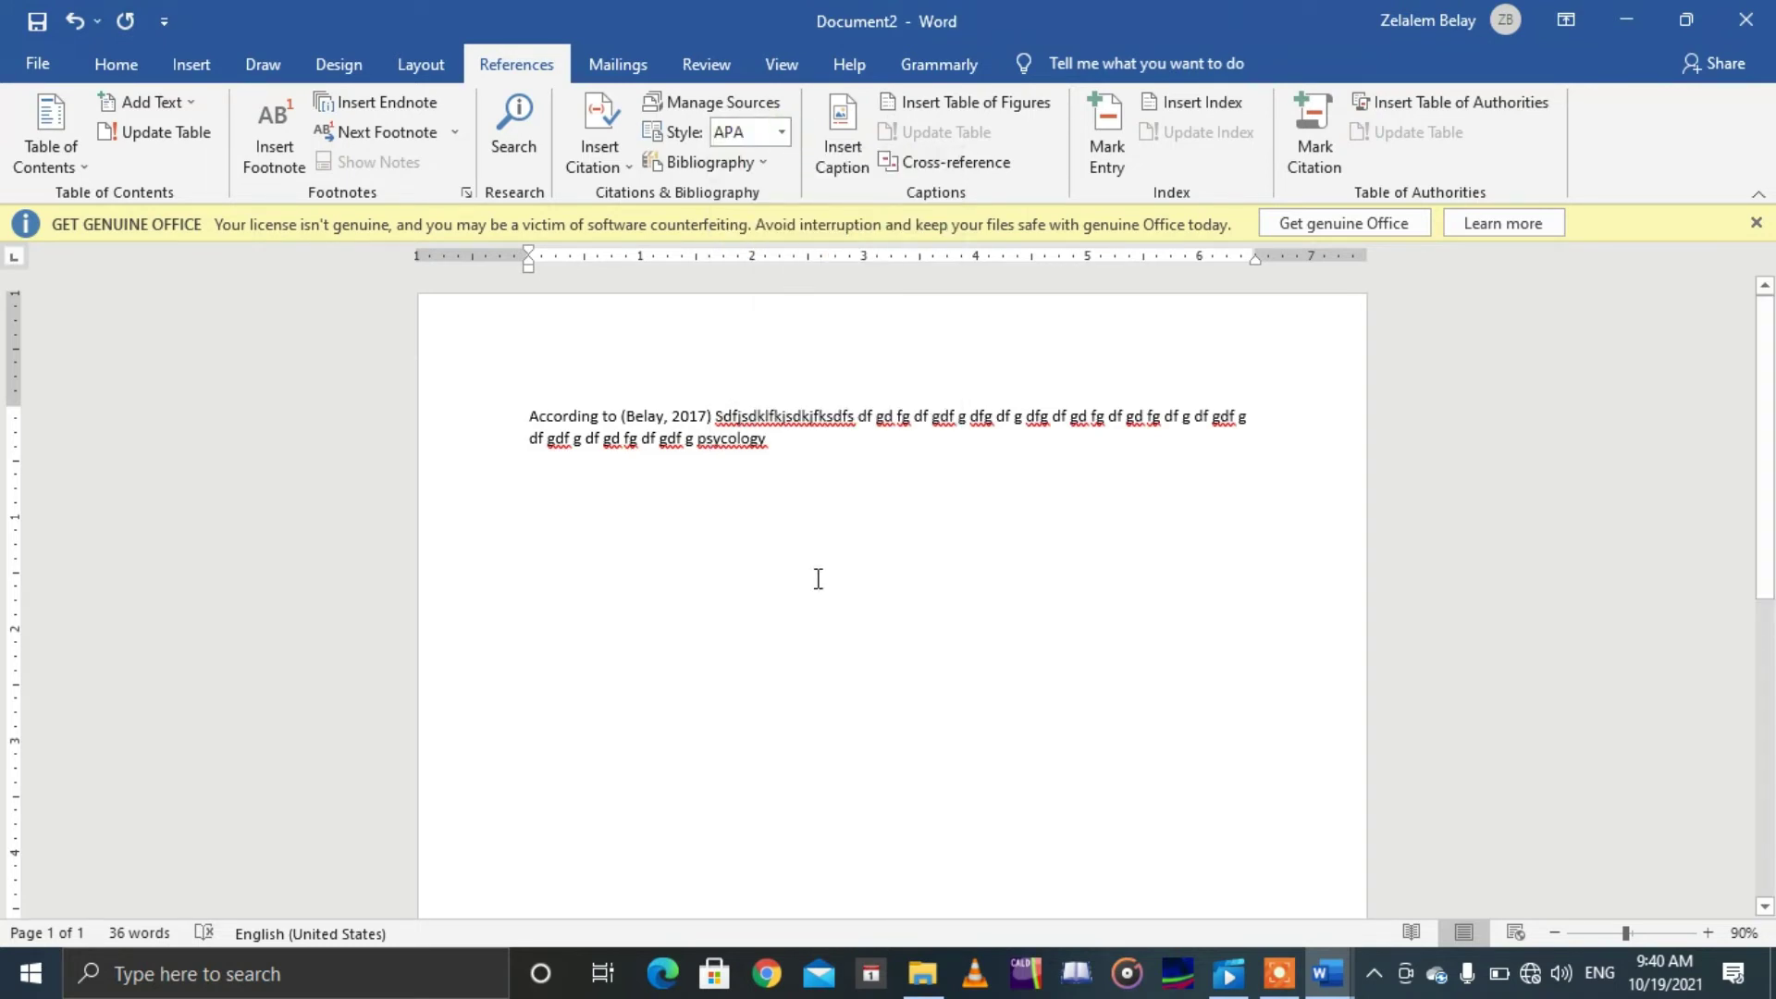
pyautogui.hotkey('ctrl', 'z')
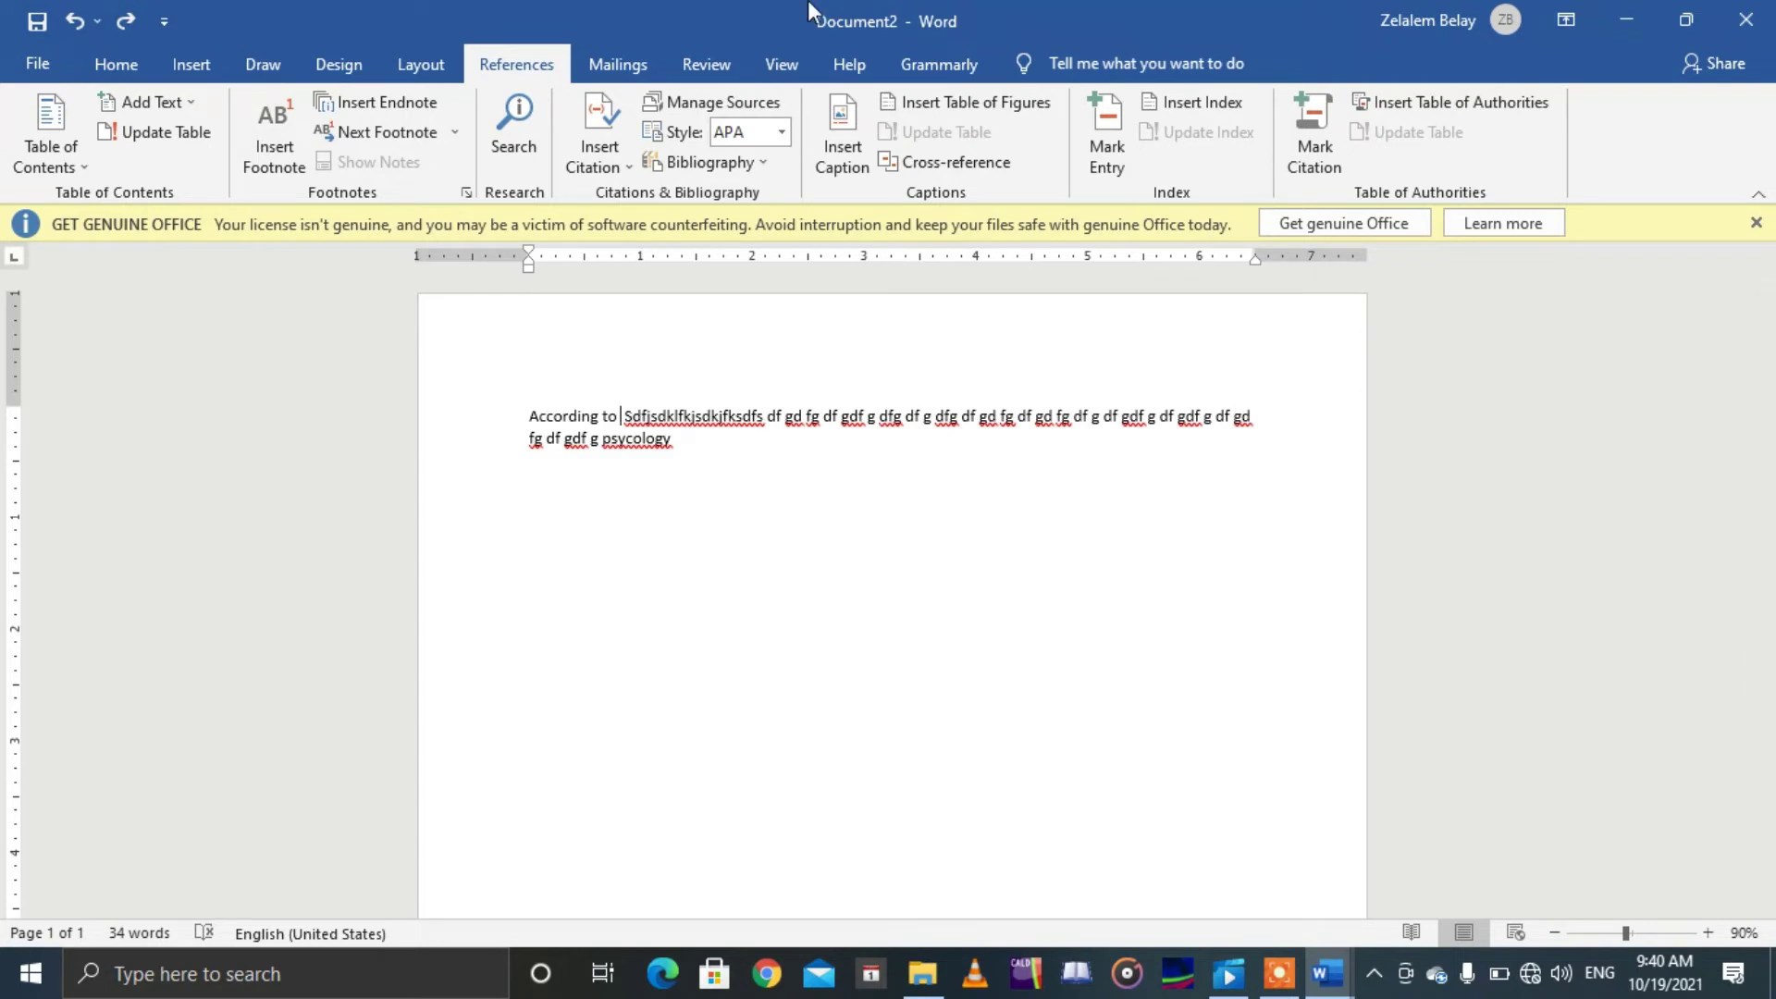
pyautogui.click(783, 132)
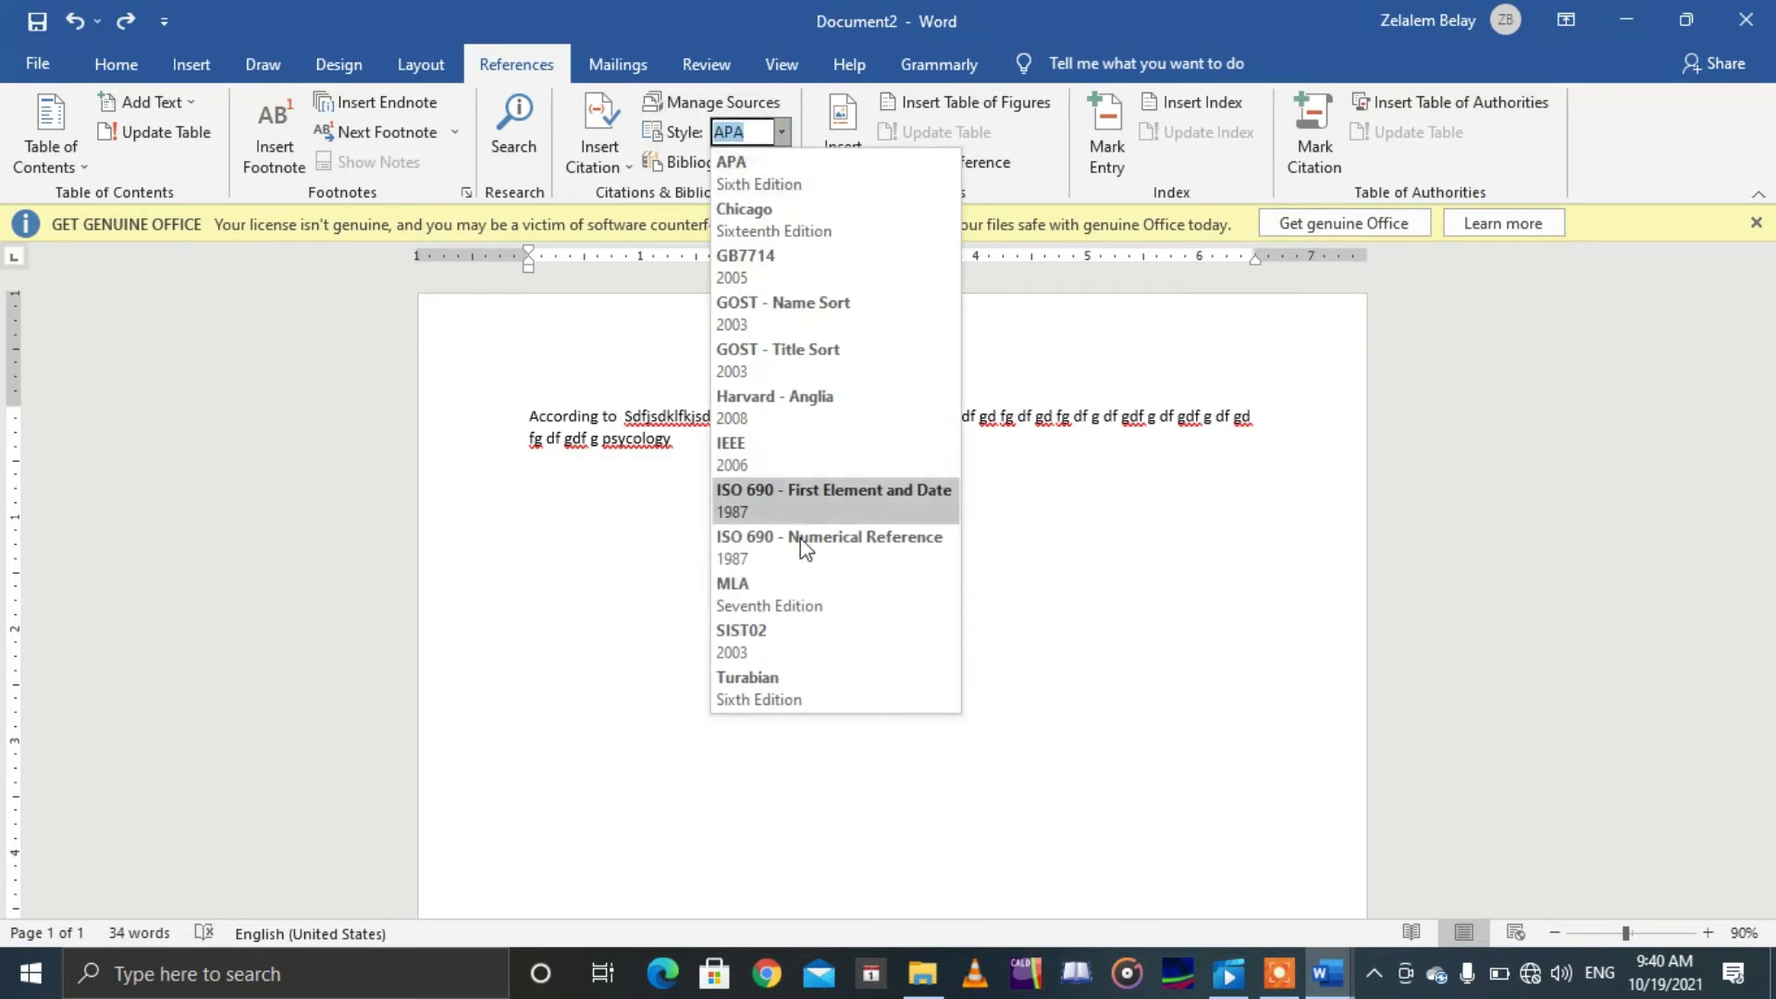
pyautogui.click(745, 453)
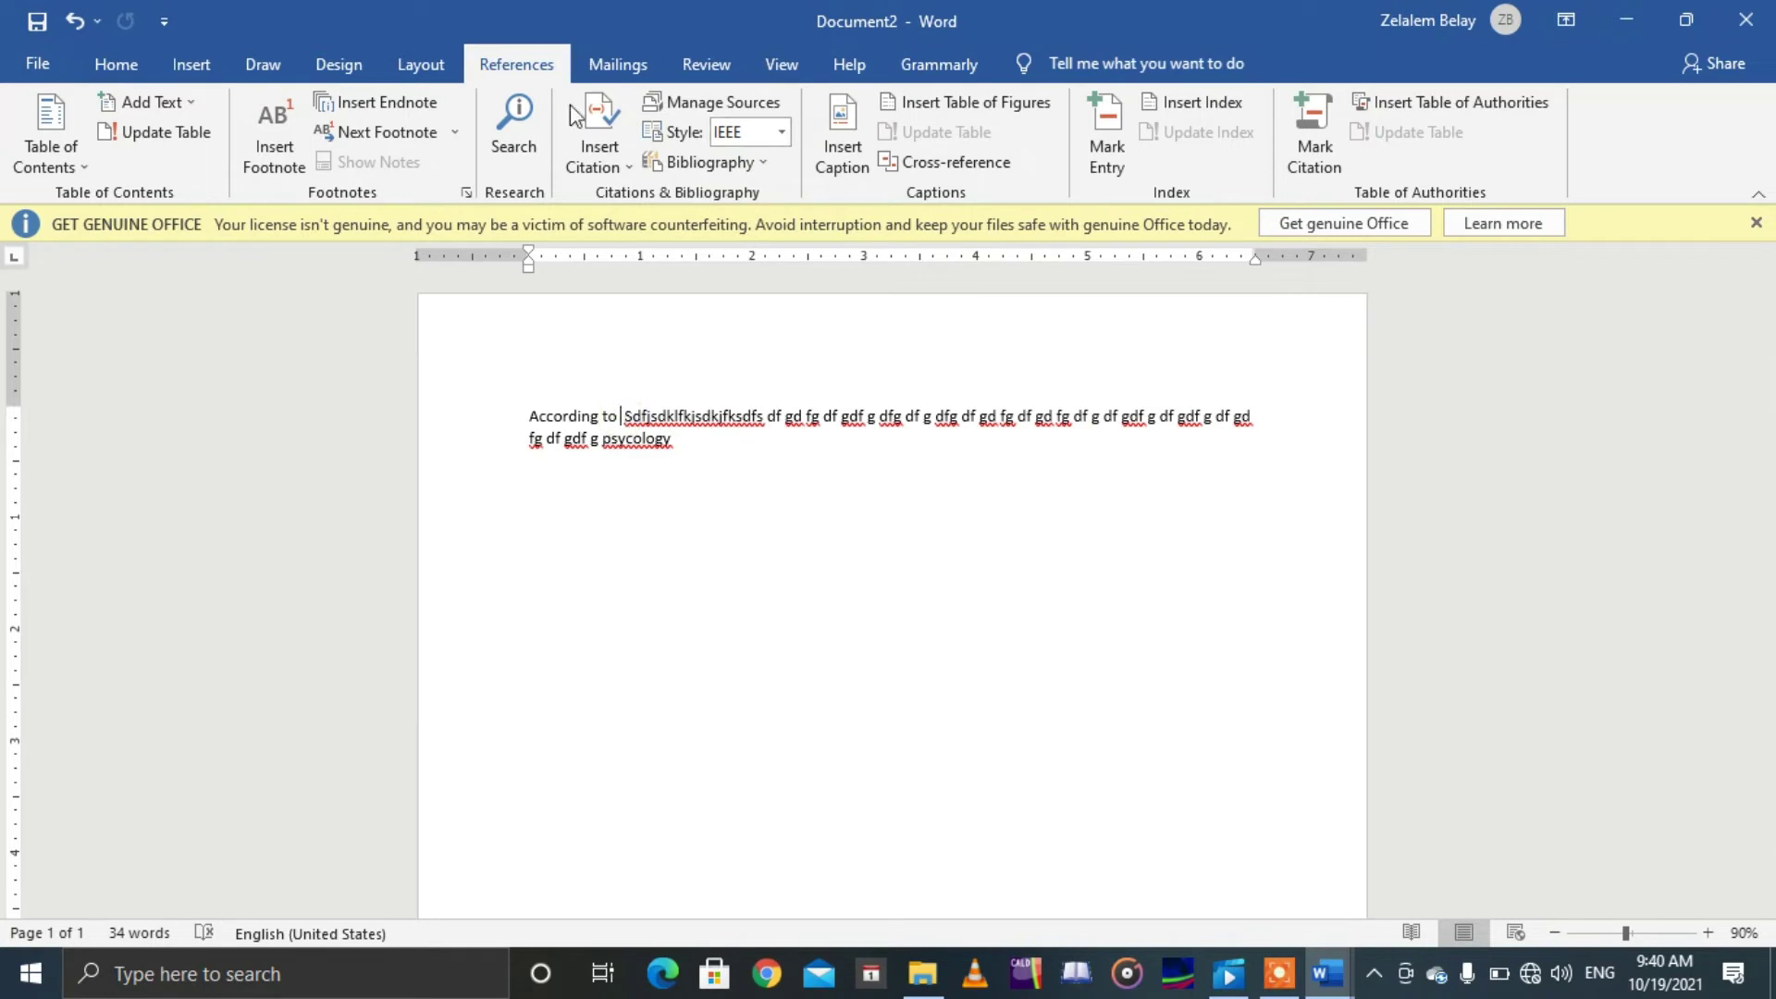
# Step: Cite the existing Computer Science source as [1] after 'According to', then start a new page
pyautogui.click(611, 159)
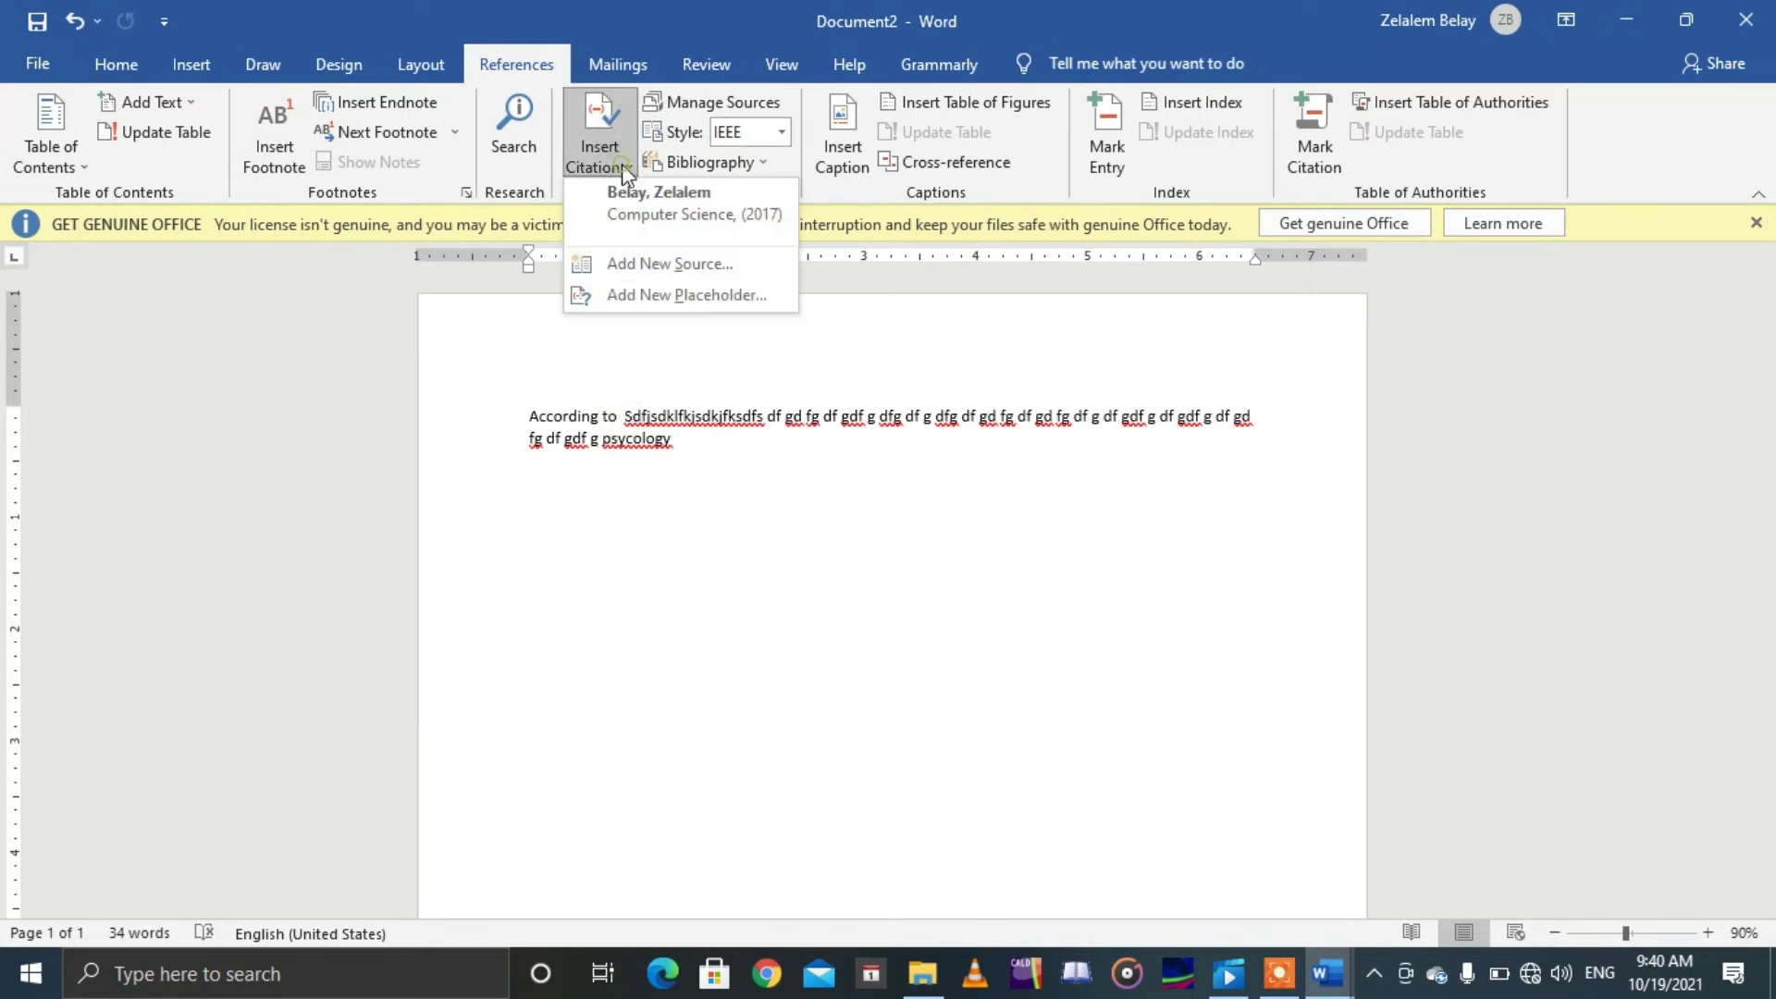
pyautogui.click(685, 230)
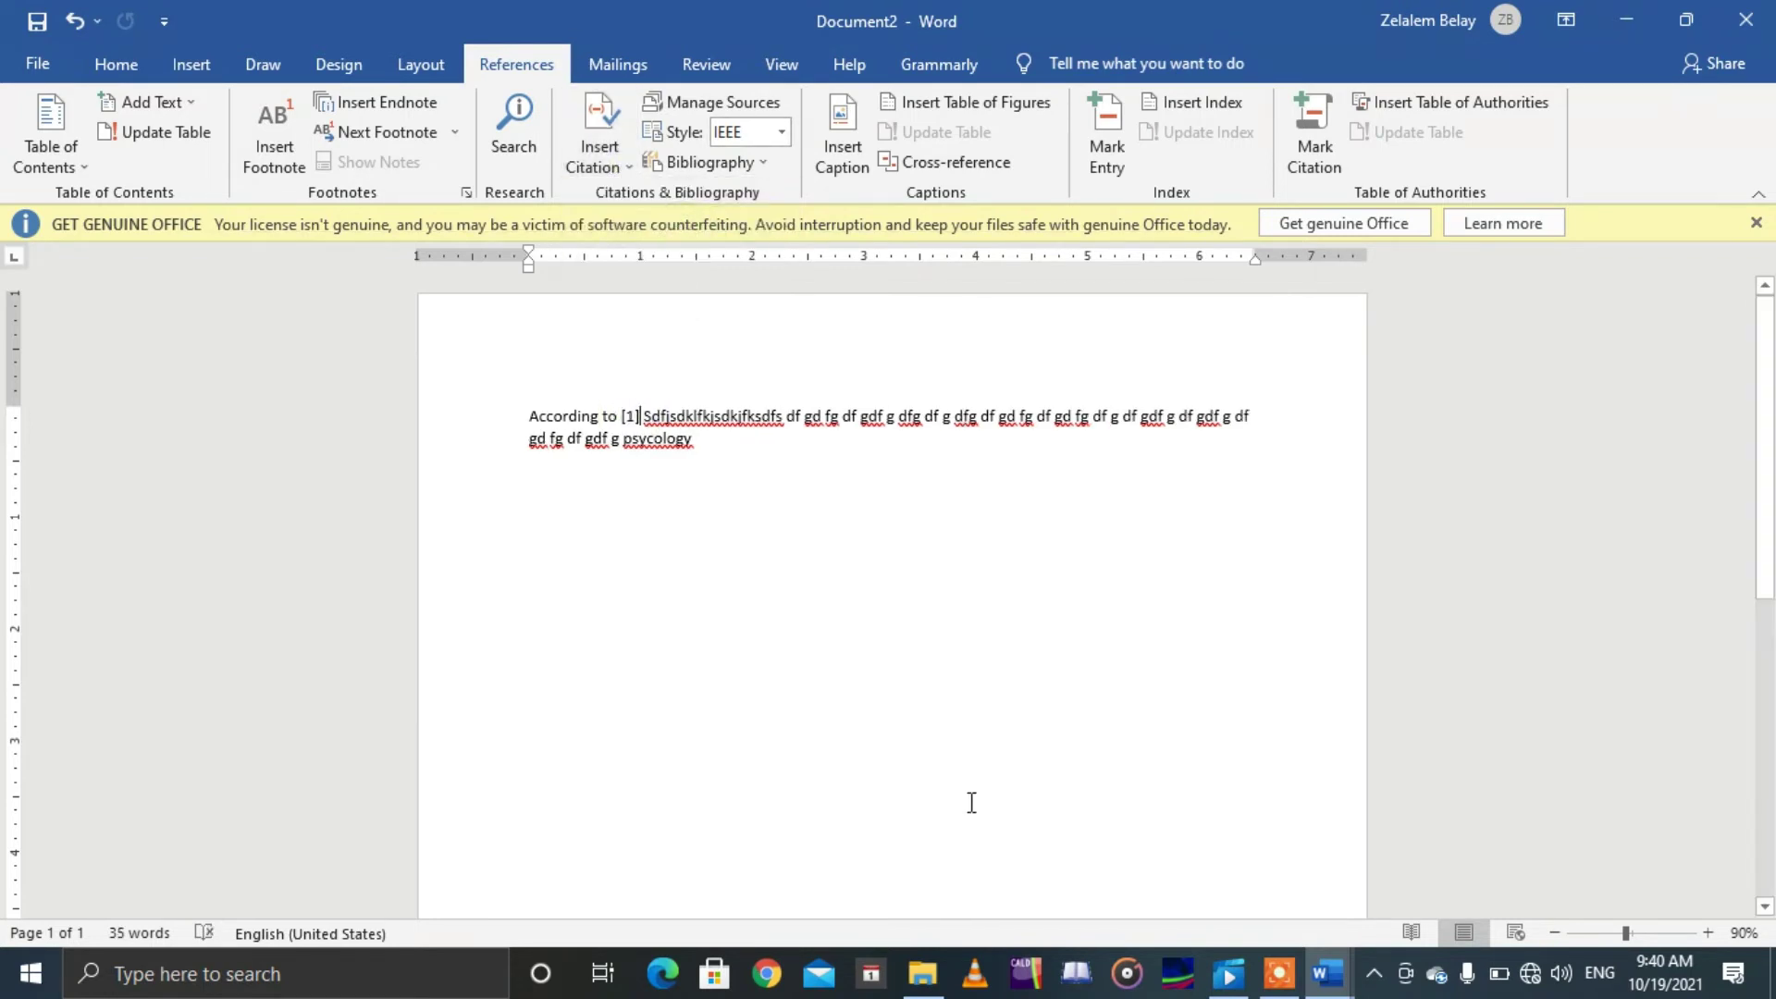
pyautogui.click(746, 461)
pyautogui.press('Return')
pyautogui.press('Return')
pyautogui.press('Return')
pyautogui.press('Return')
pyautogui.press('Return')
pyautogui.press('Return')
pyautogui.press('Return')
pyautogui.press('Return')
pyautogui.press('Return')
pyautogui.press('Return')
pyautogui.press('Return')
pyautogui.press('Return')
pyautogui.press('Return')
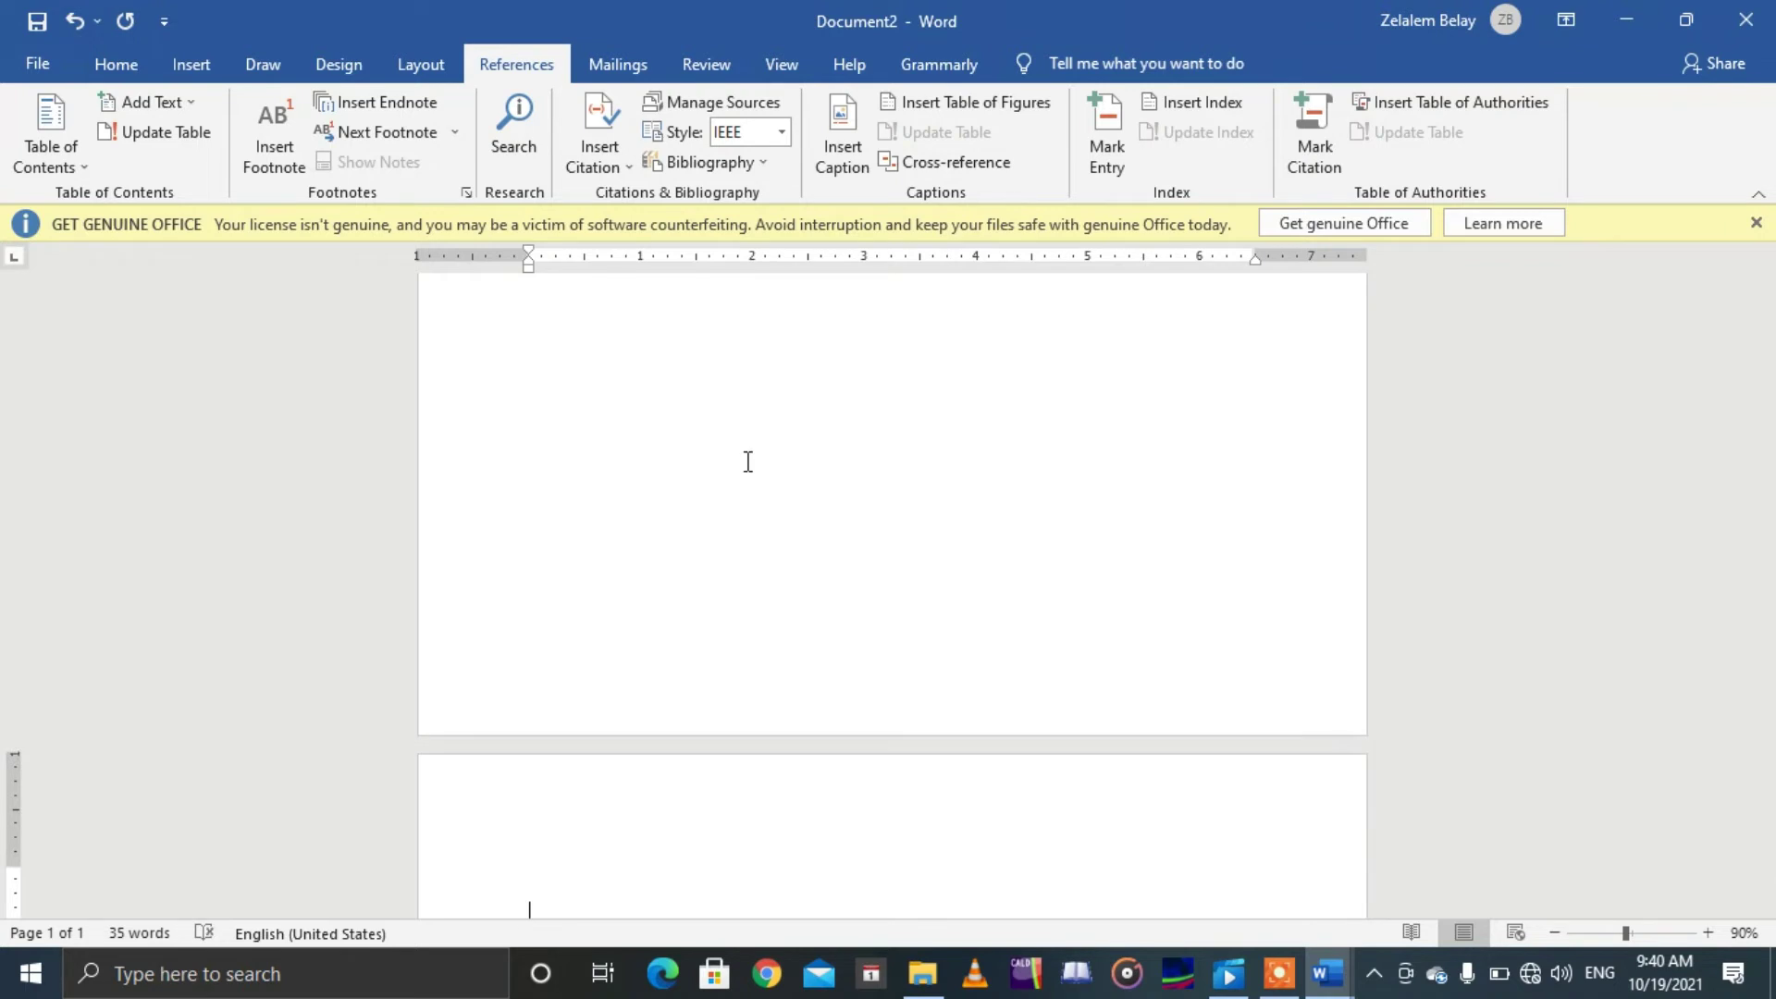
# Step: Insert an IEEE References list with the [1] Computer Science 2017 entry on page 2, then return to Document1
pyautogui.click(764, 163)
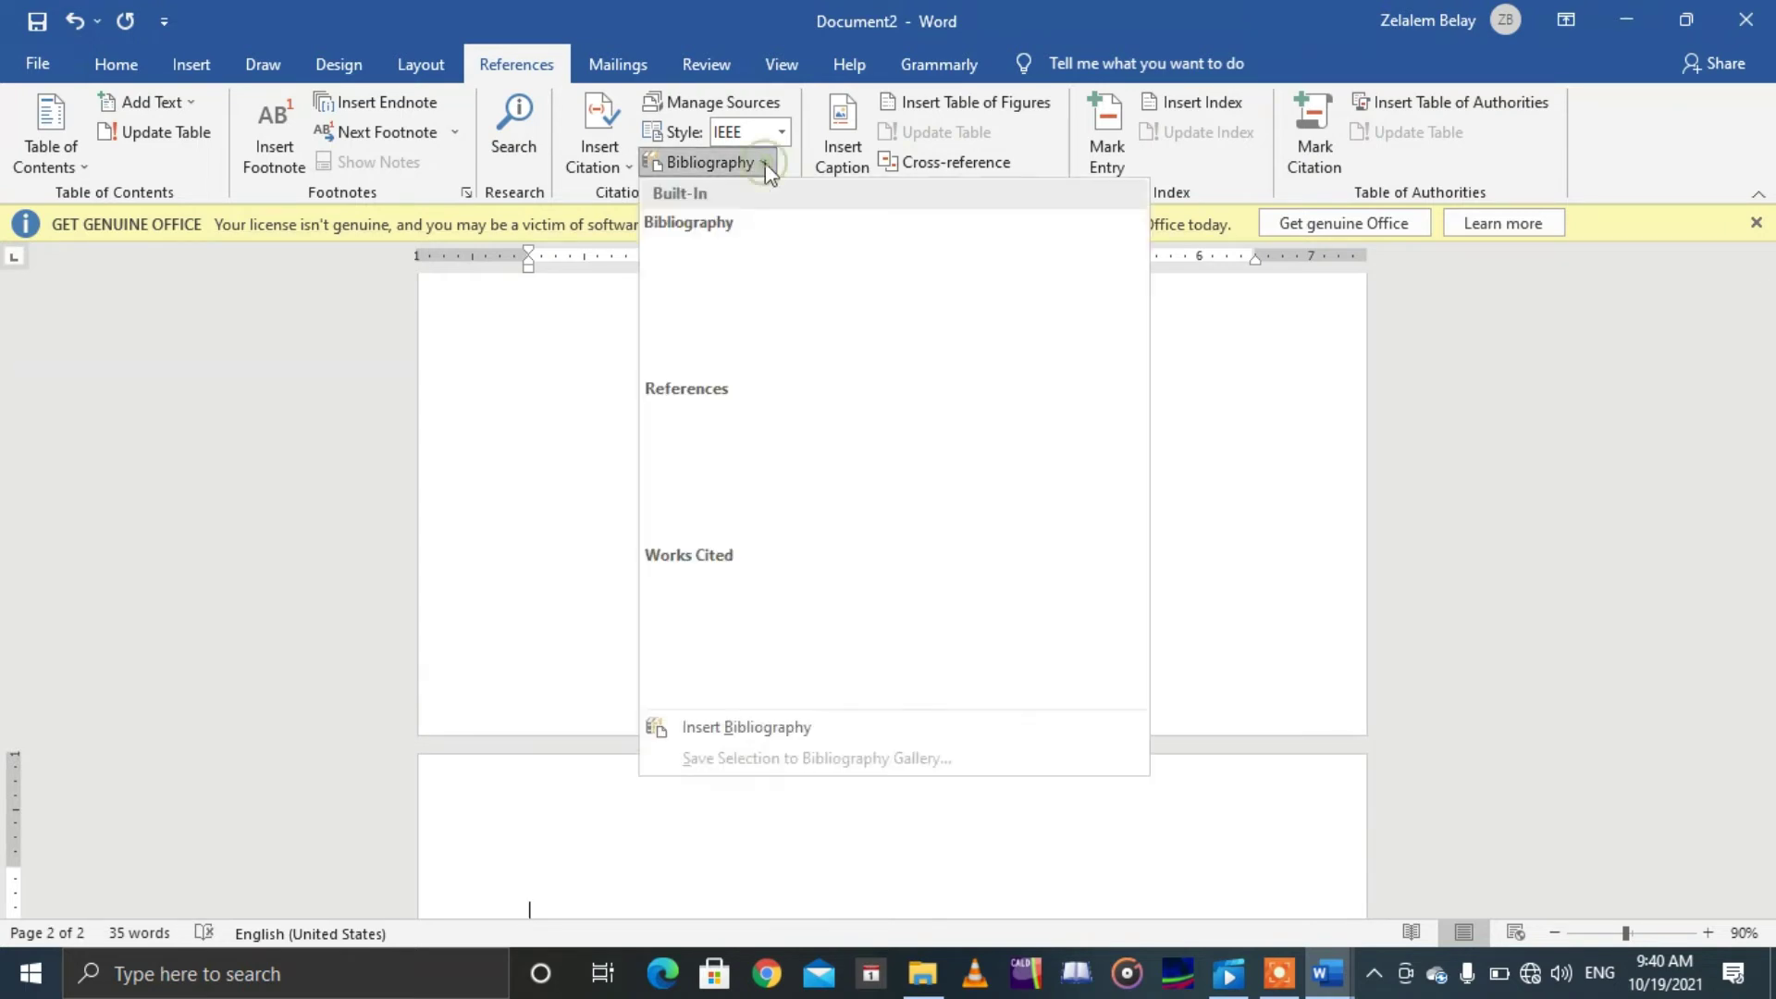
pyautogui.click(807, 451)
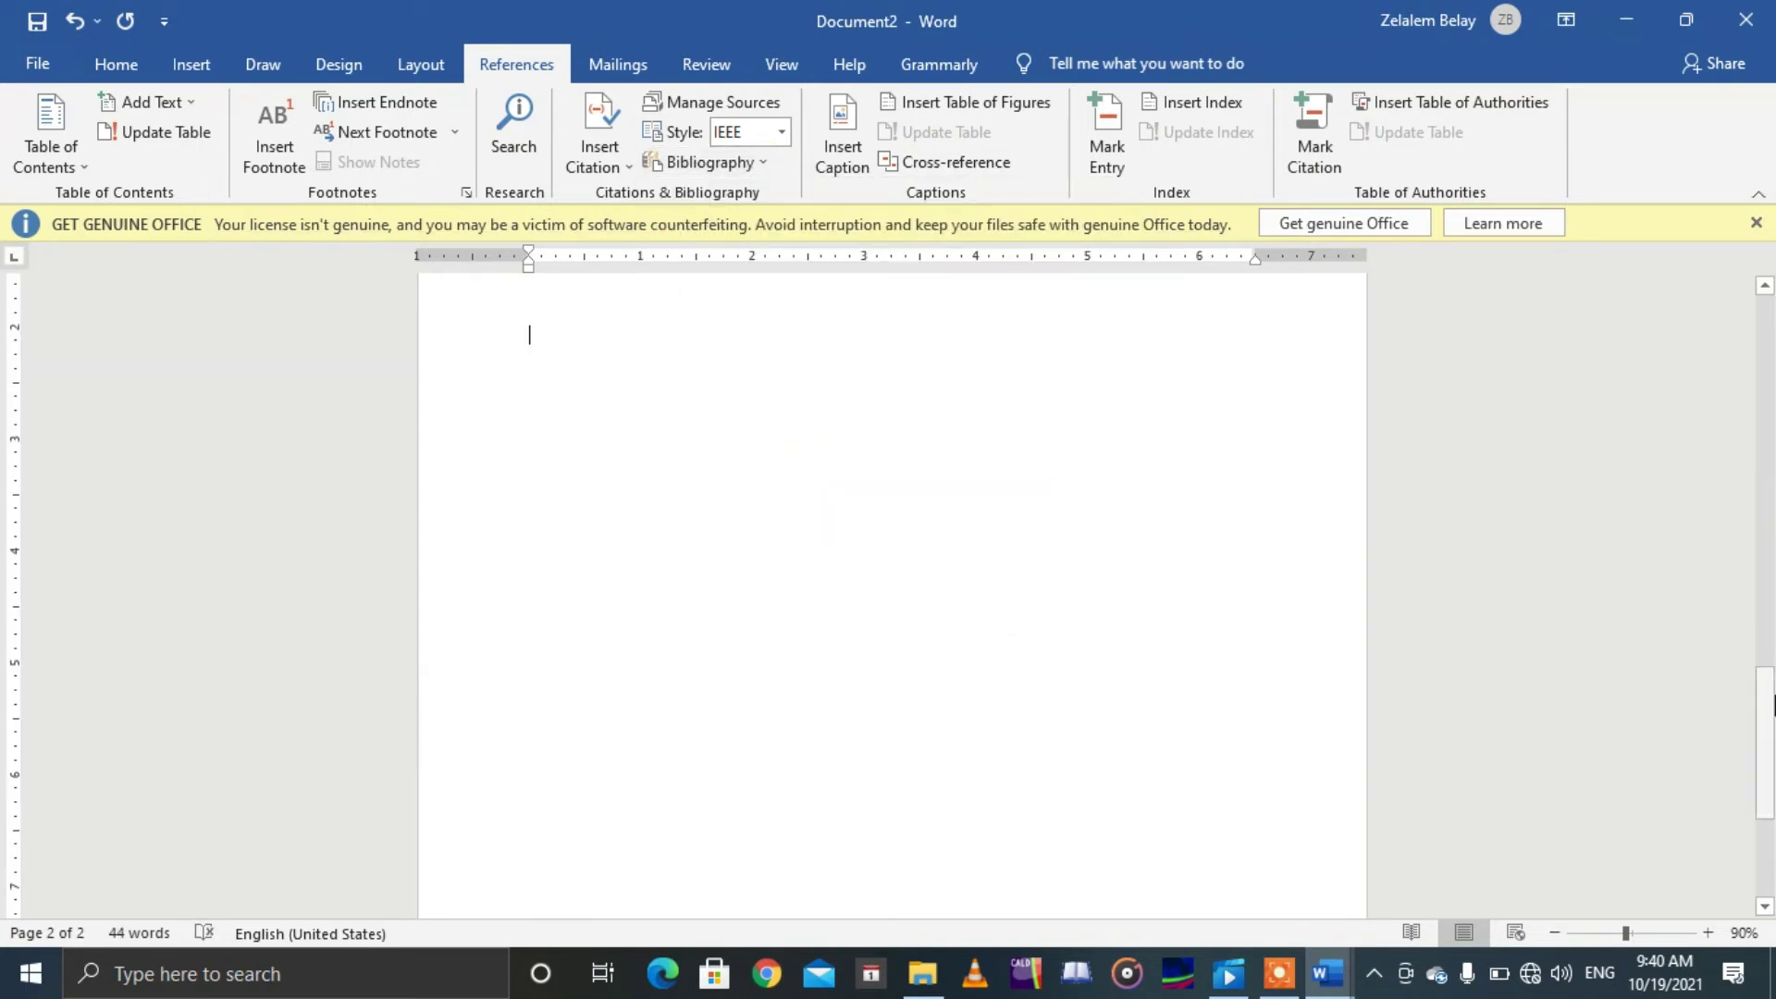
pyautogui.moveTo(1770, 668); pyautogui.dragTo(1770, 592)
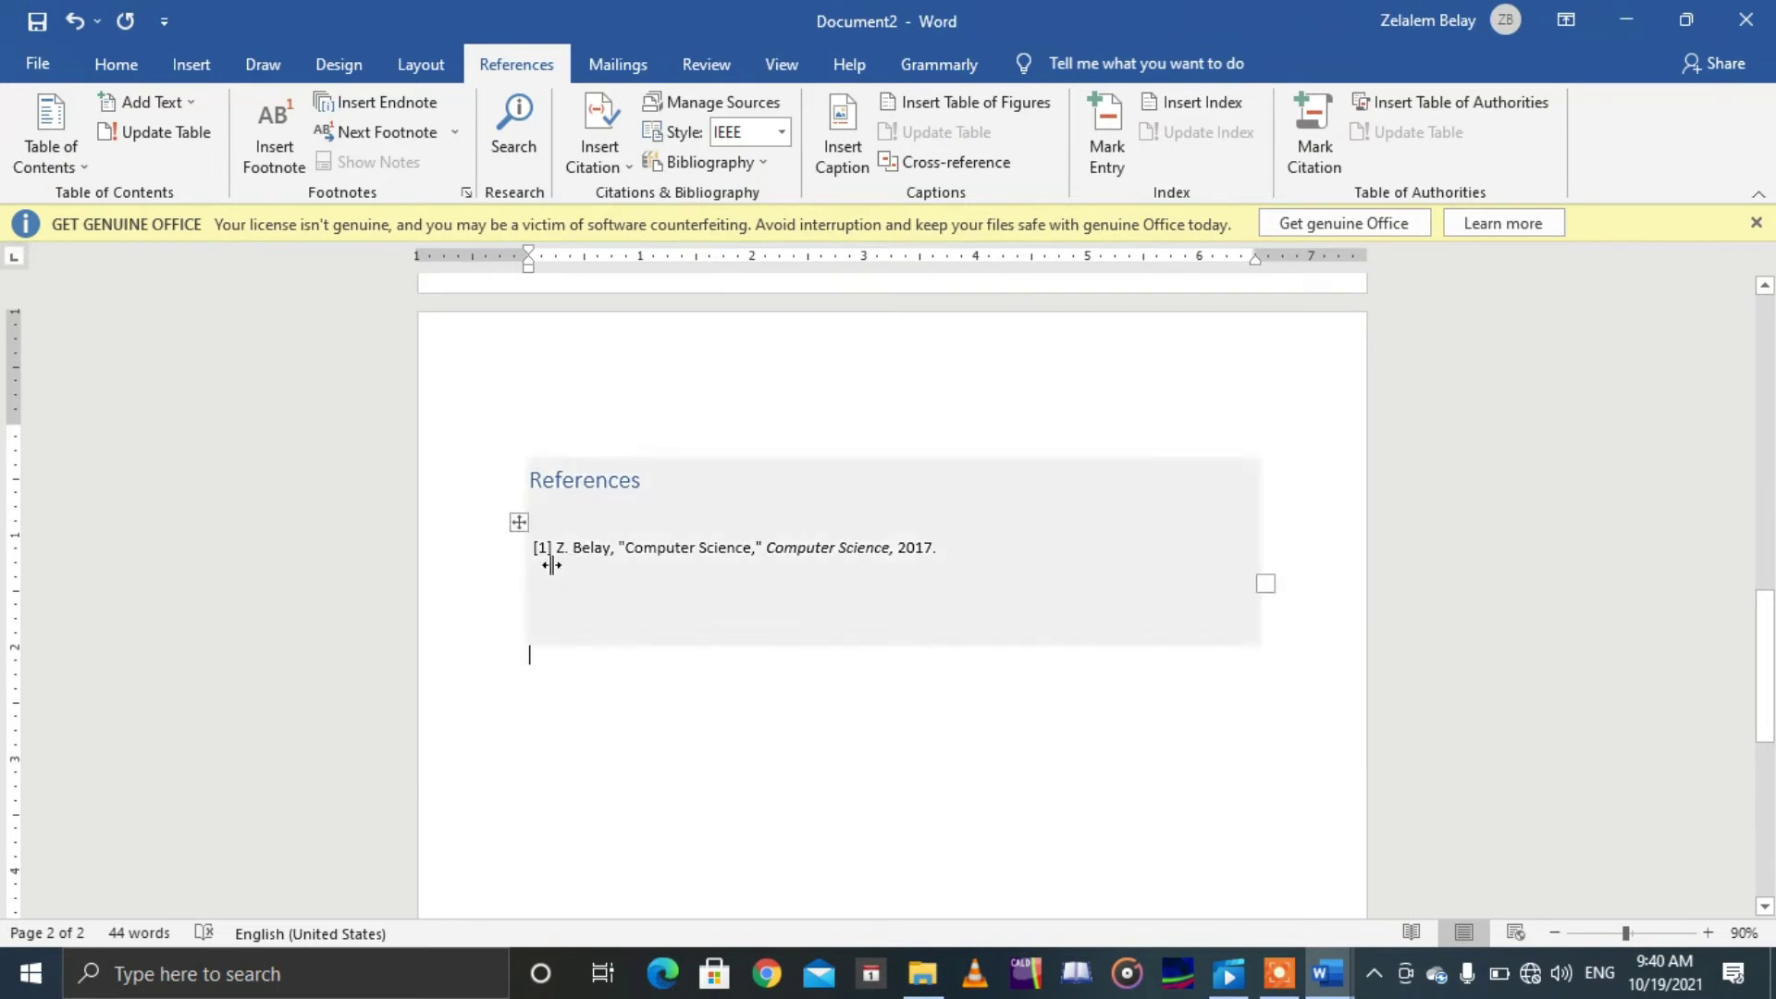
pyautogui.moveTo(736, 546)
pyautogui.click(1769, 658)
pyautogui.moveTo(1770, 659); pyautogui.dragTo(1765, 342)
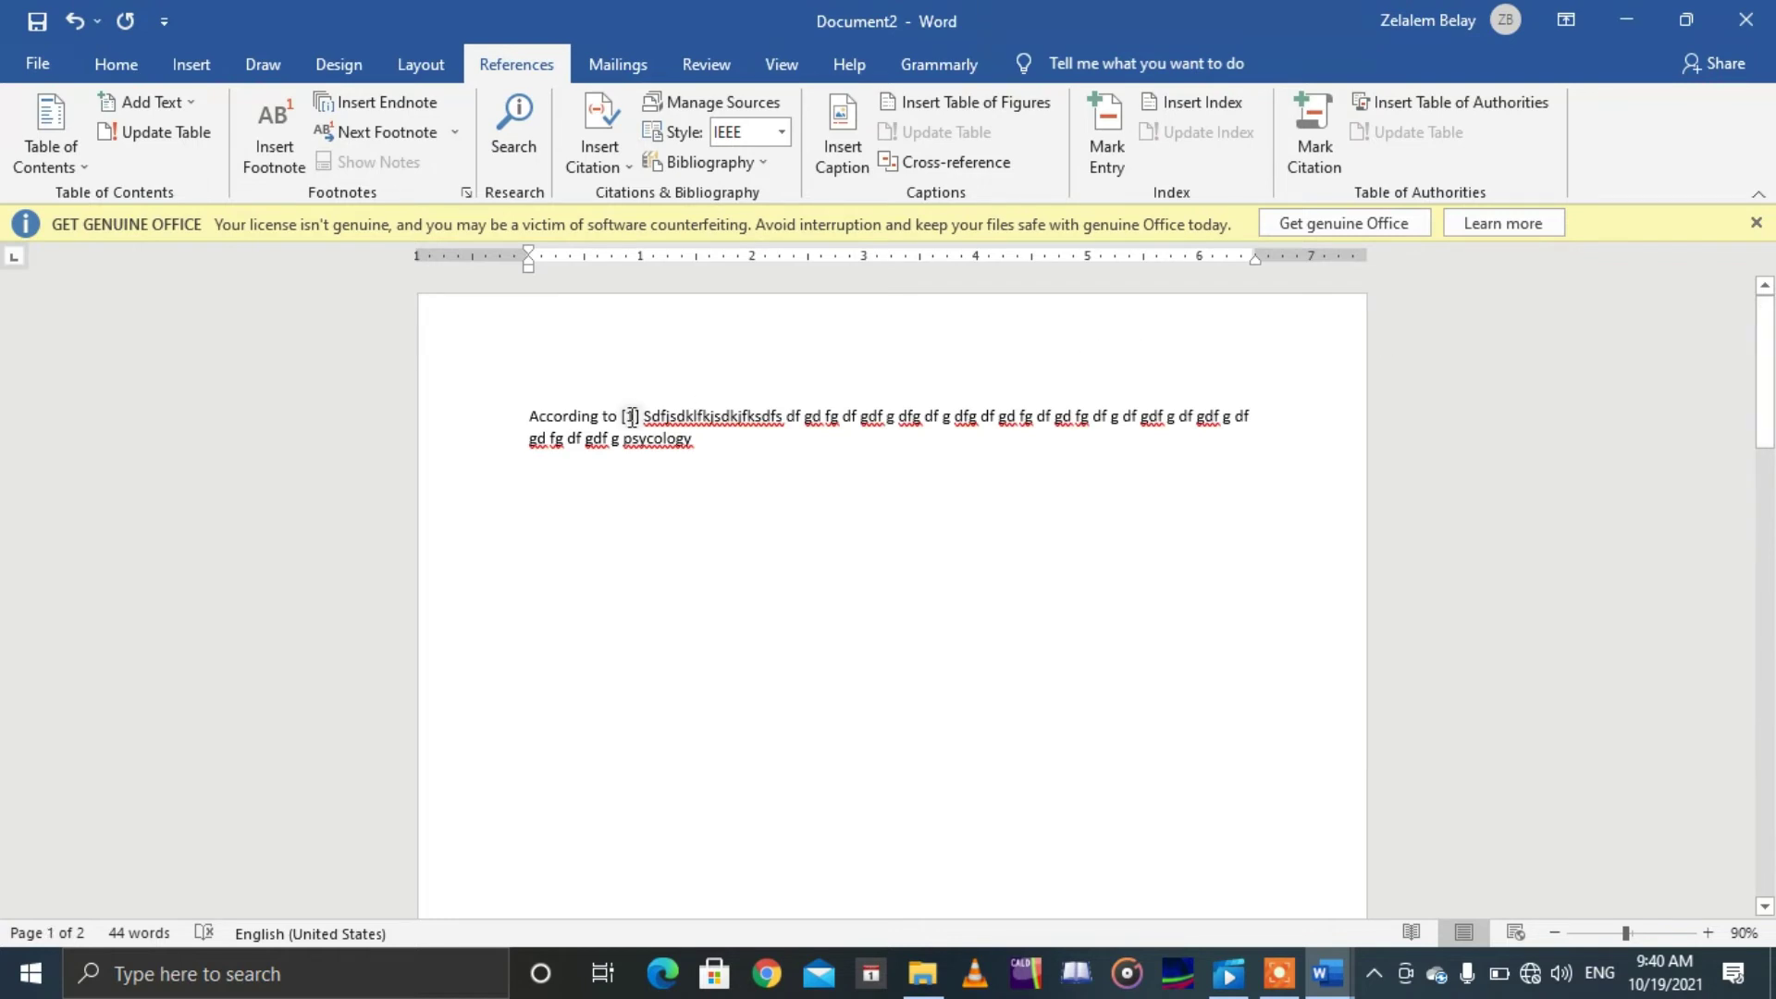
pyautogui.moveTo(1765, 370); pyautogui.dragTo(1765, 683)
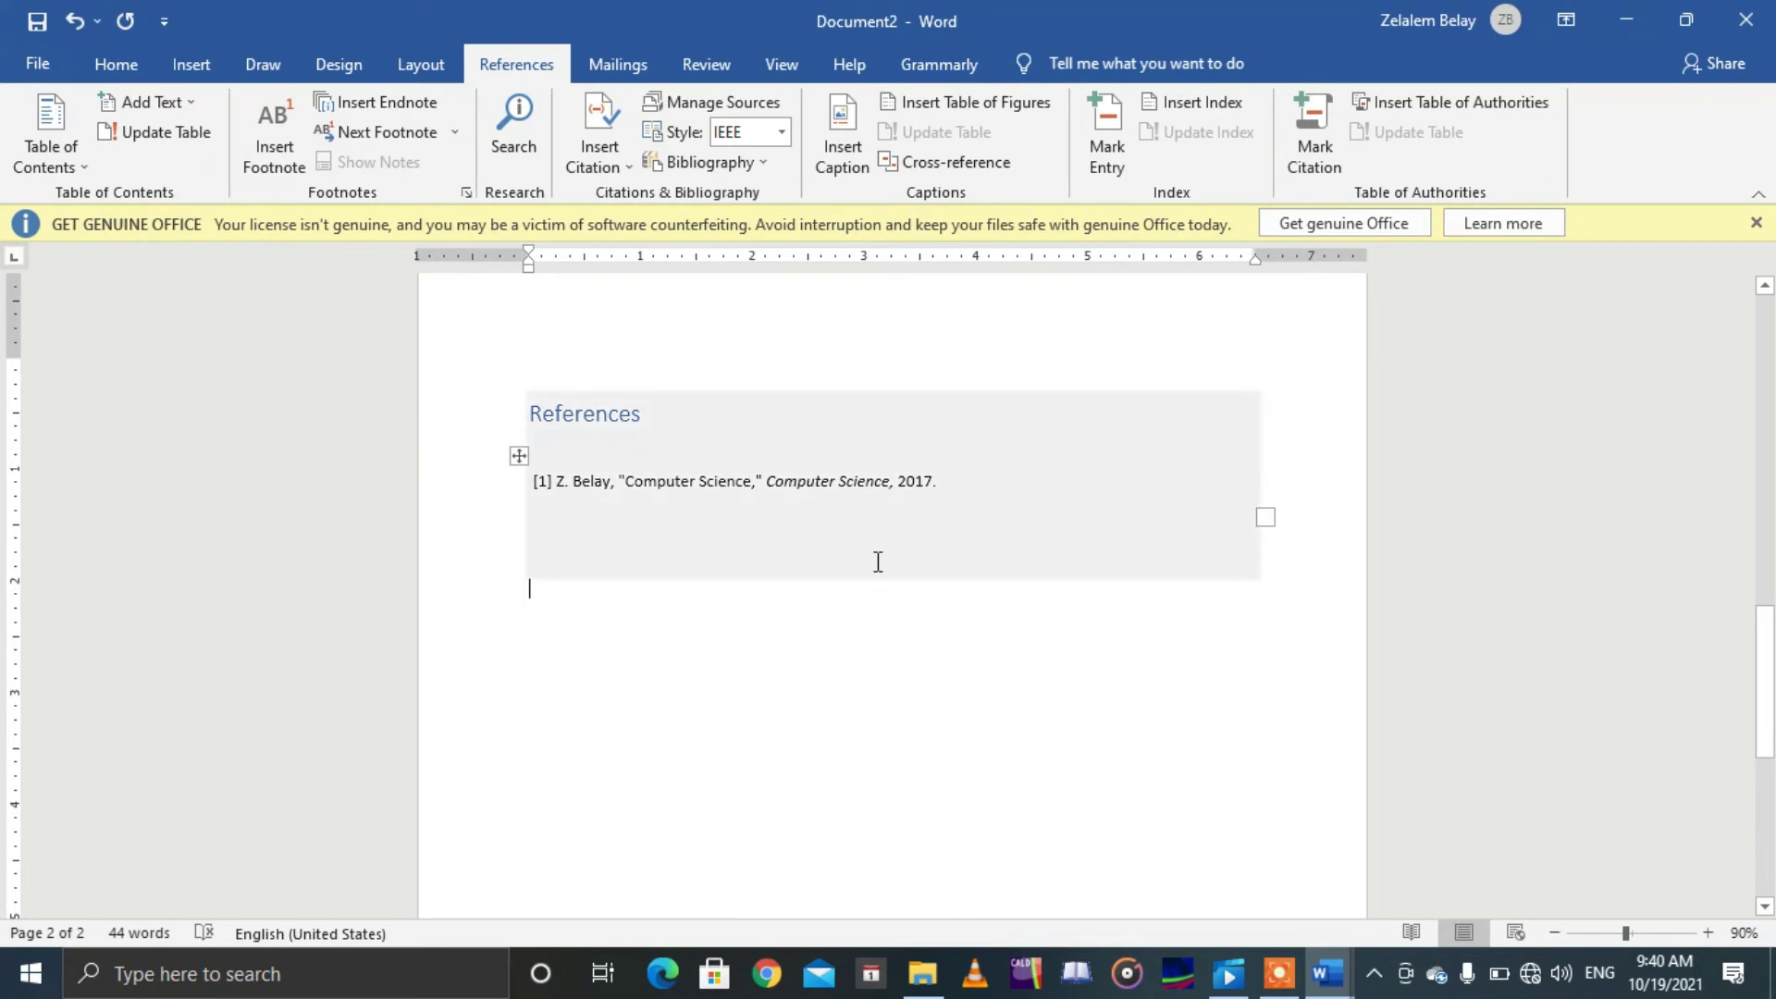
pyautogui.moveTo(1323, 975)
pyautogui.click(1194, 866)
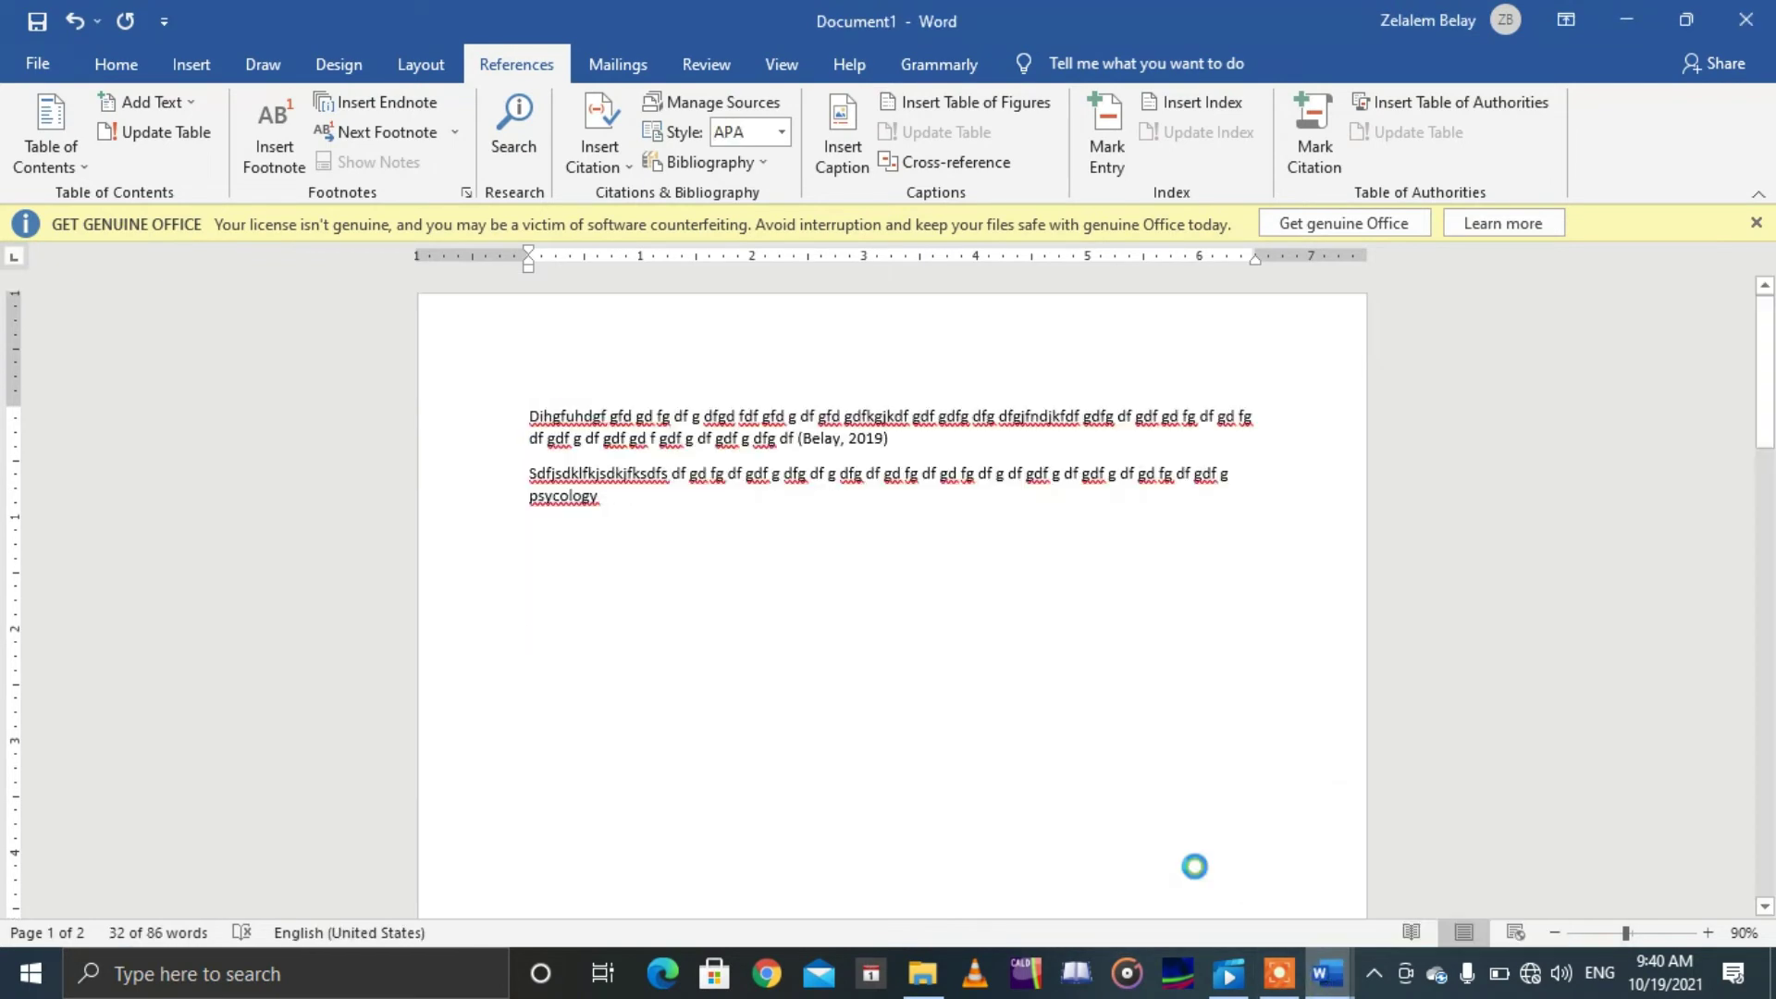
# Step: Check Document1's APA References entry on page 2, then switch back to Document2
pyautogui.click(718, 543)
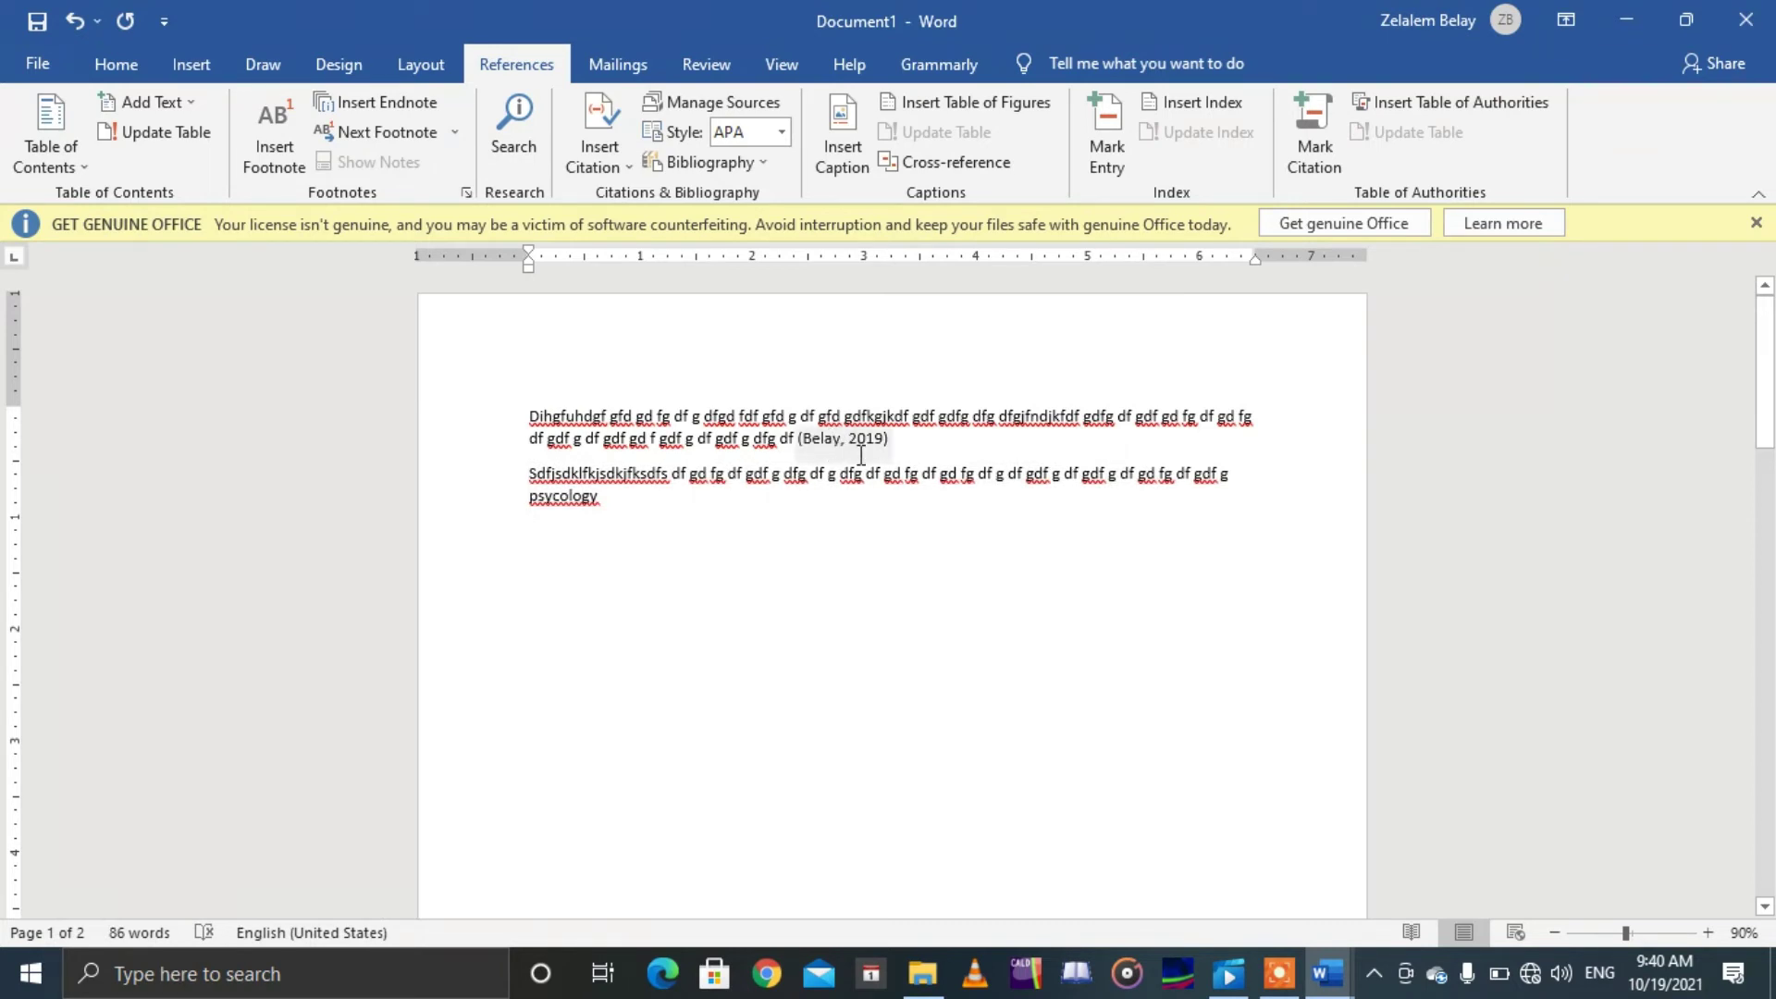
pyautogui.moveTo(1766, 400); pyautogui.dragTo(1765, 666)
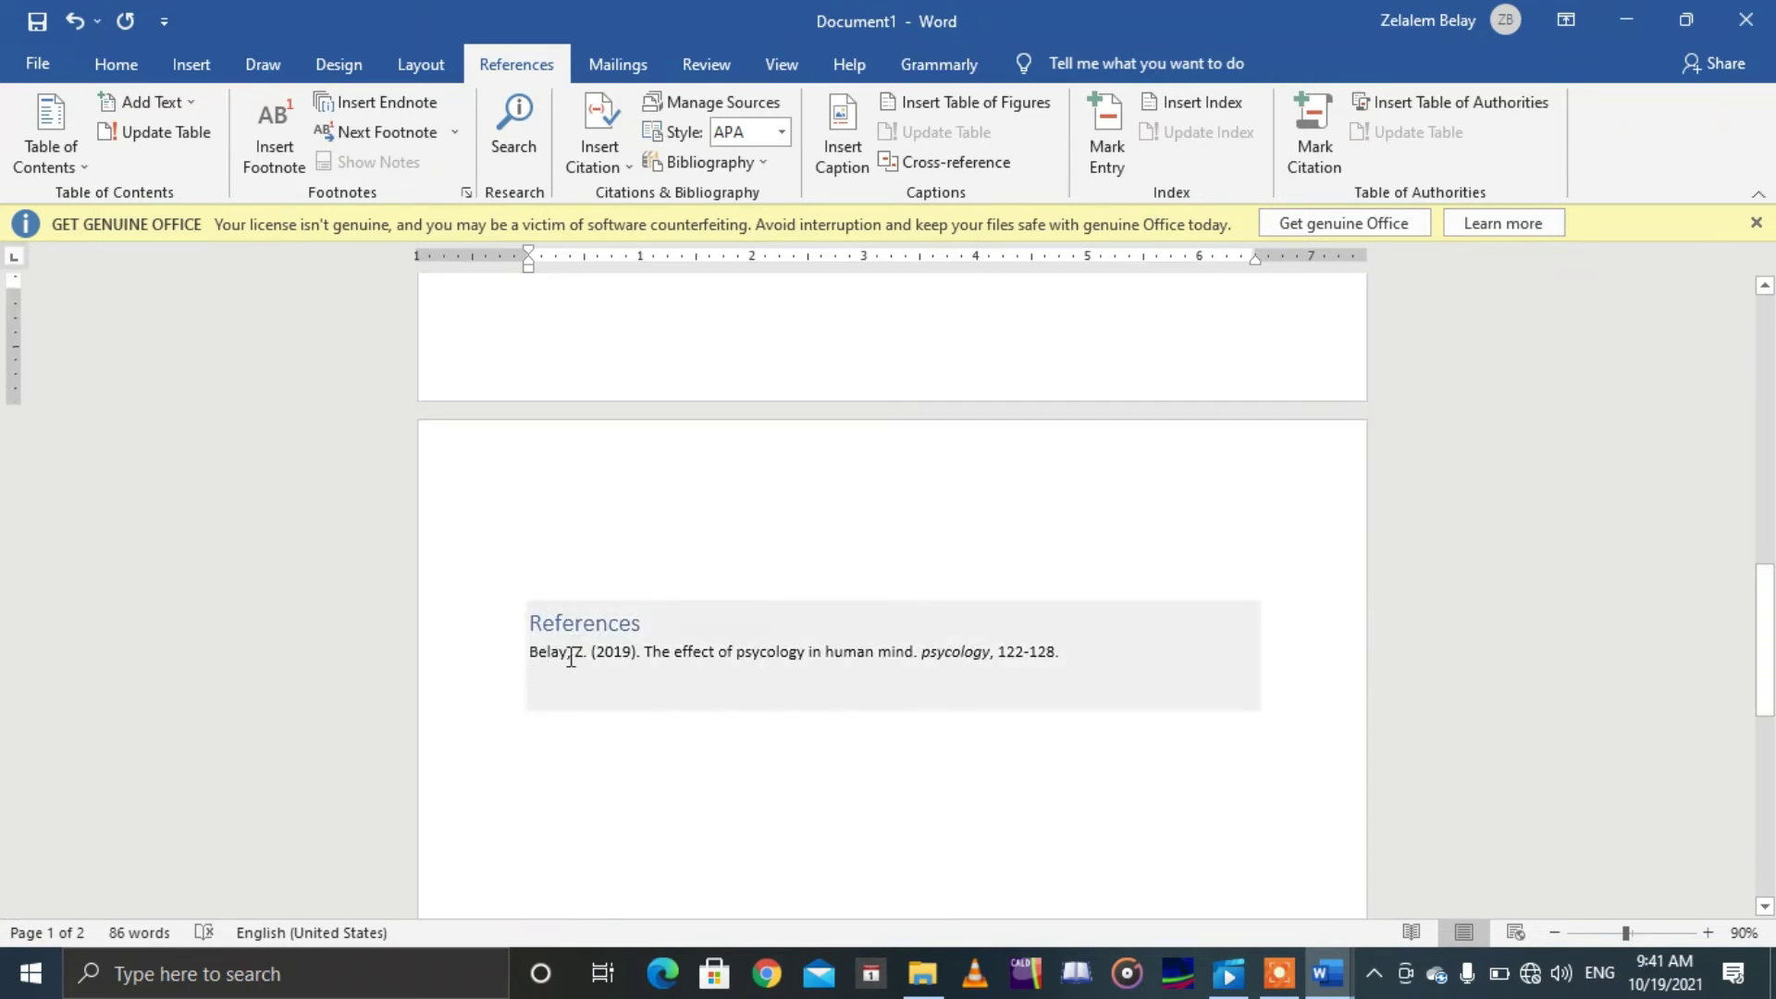
pyautogui.click(1329, 976)
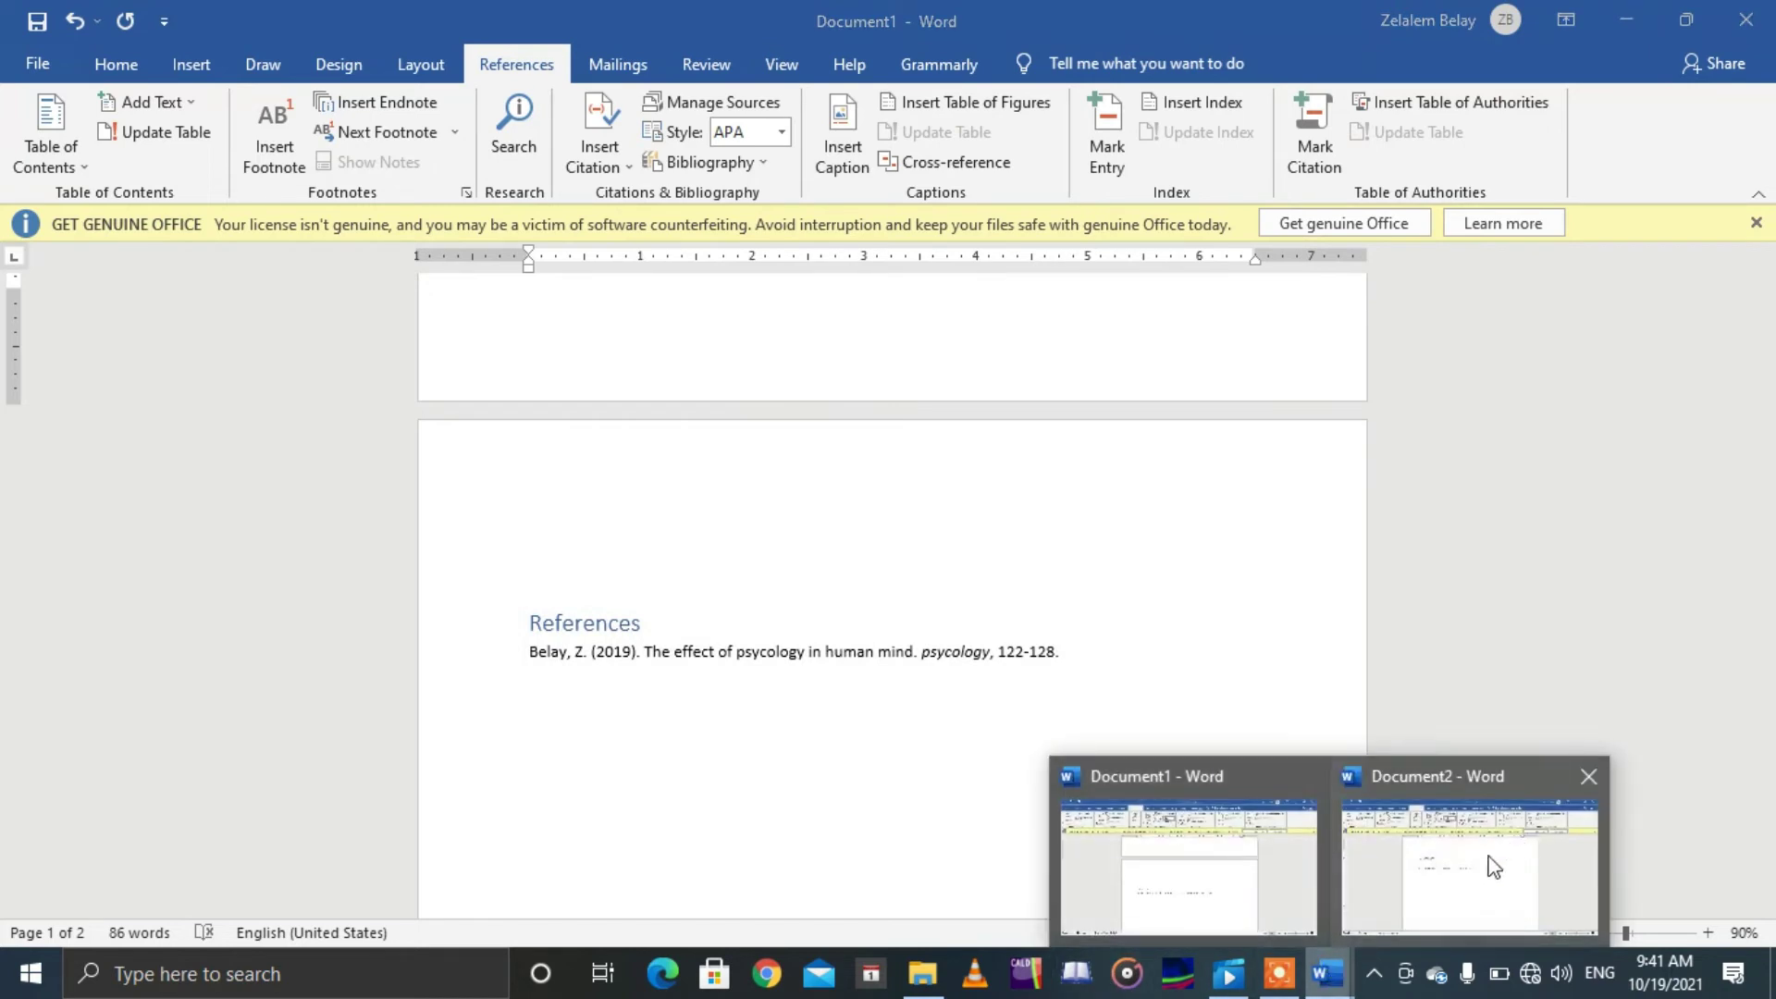
pyautogui.click(1480, 859)
pyautogui.moveTo(1765, 626); pyautogui.dragTo(1770, 386)
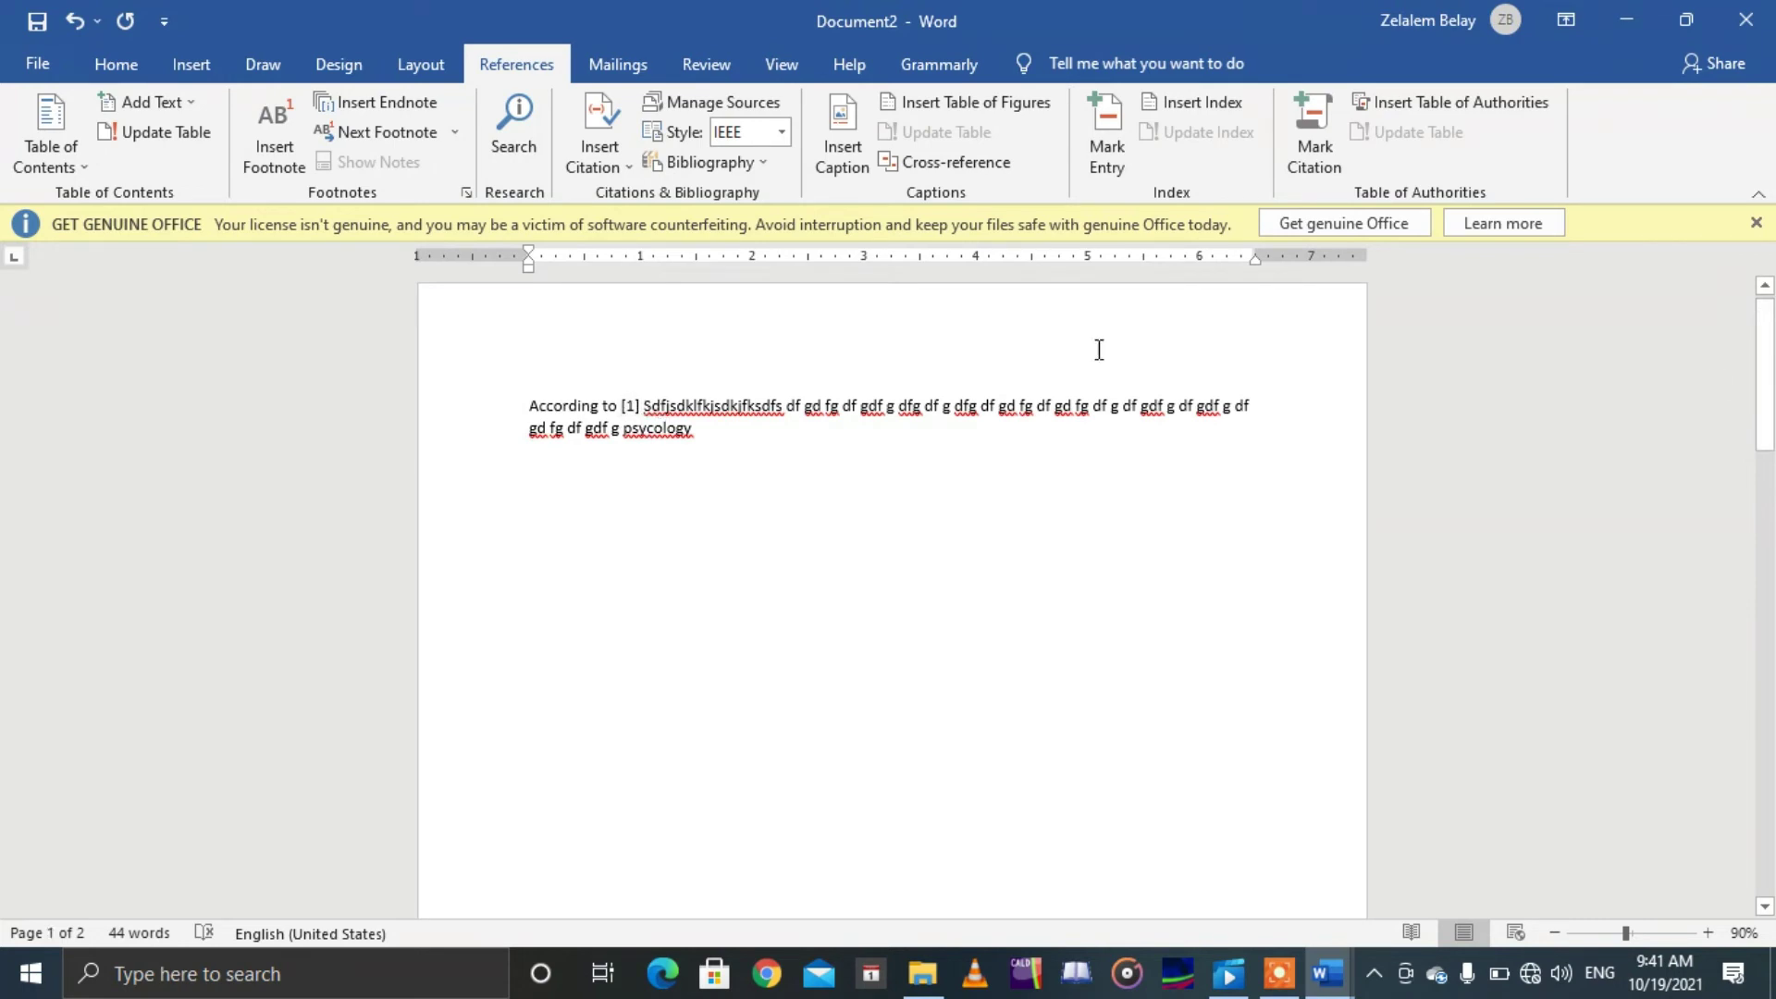
# Step: Add a second two-line filler paragraph beneath the [1]-cited paragraph in Document2
pyautogui.click(740, 439)
pyautogui.press('Down')
pyautogui.press('Delete')
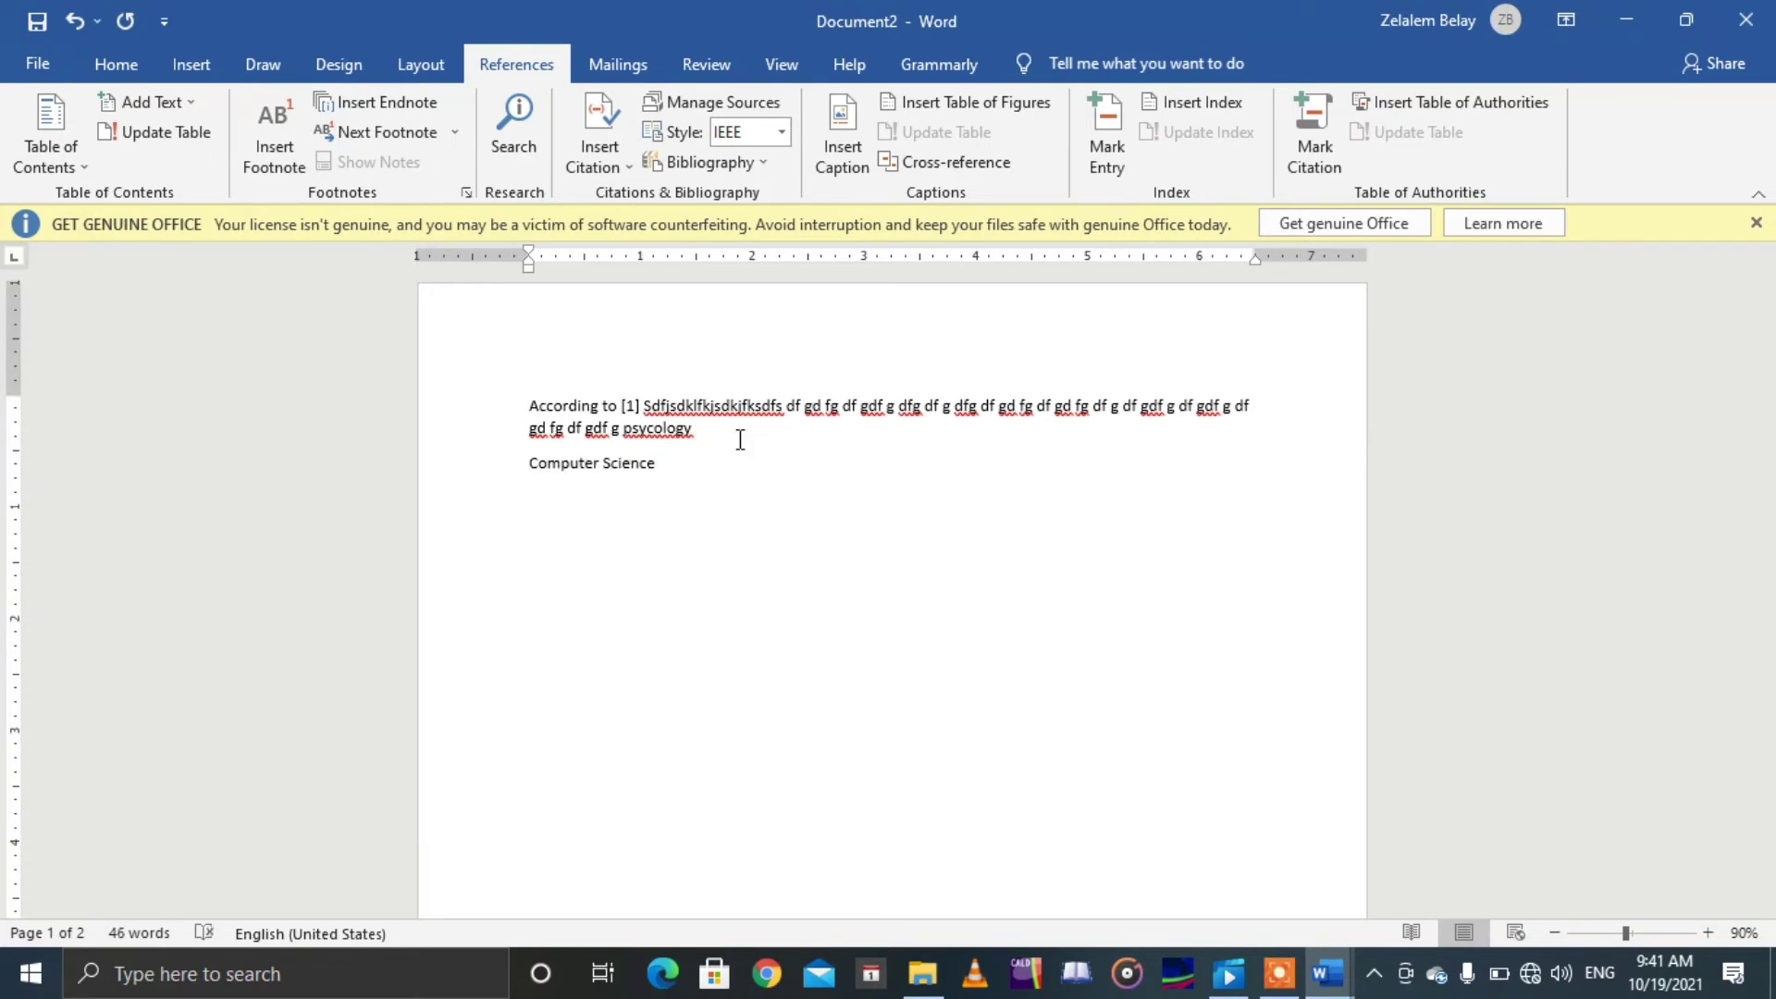
pyautogui.press('BackSpace')
pyautogui.press('BackSpace')
pyautogui.press('BackSpace')
pyautogui.press('BackSpace')
pyautogui.press('BackSpace')
pyautogui.press('BackSpace')
pyautogui.press('BackSpace')
pyautogui.press('BackSpace')
pyautogui.press('BackSpace')
pyautogui.press('BackSpace')
pyautogui.press('BackSpace')
pyautogui.press('BackSpace')
pyautogui.press('BackSpace')
pyautogui.press('BackSpace')
pyautogui.write('zdfksdjhgd f df df d fb fvc b xcv bc vb cv bcv b cv bc vb cv bc v bcv b cv bcv b cv bc v bcv b cv bcv  b cv bcv b cvb cv bc v bcv bvv ccbvb')
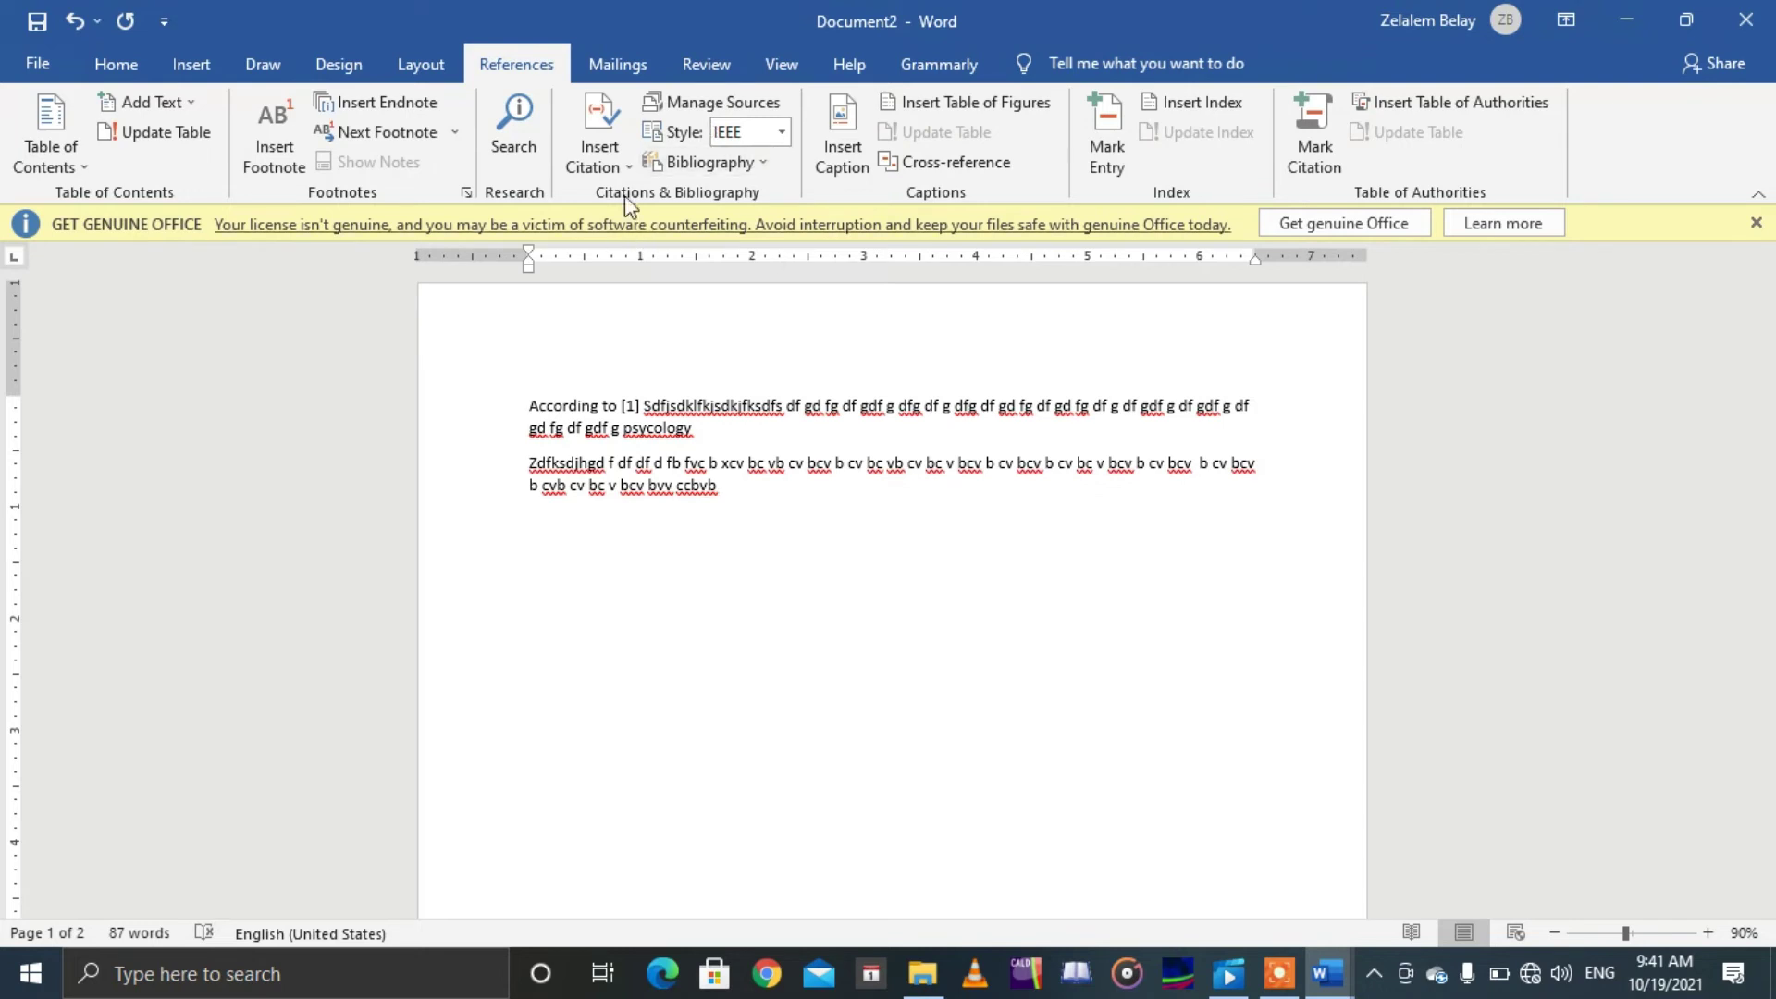
pyautogui.click(600, 148)
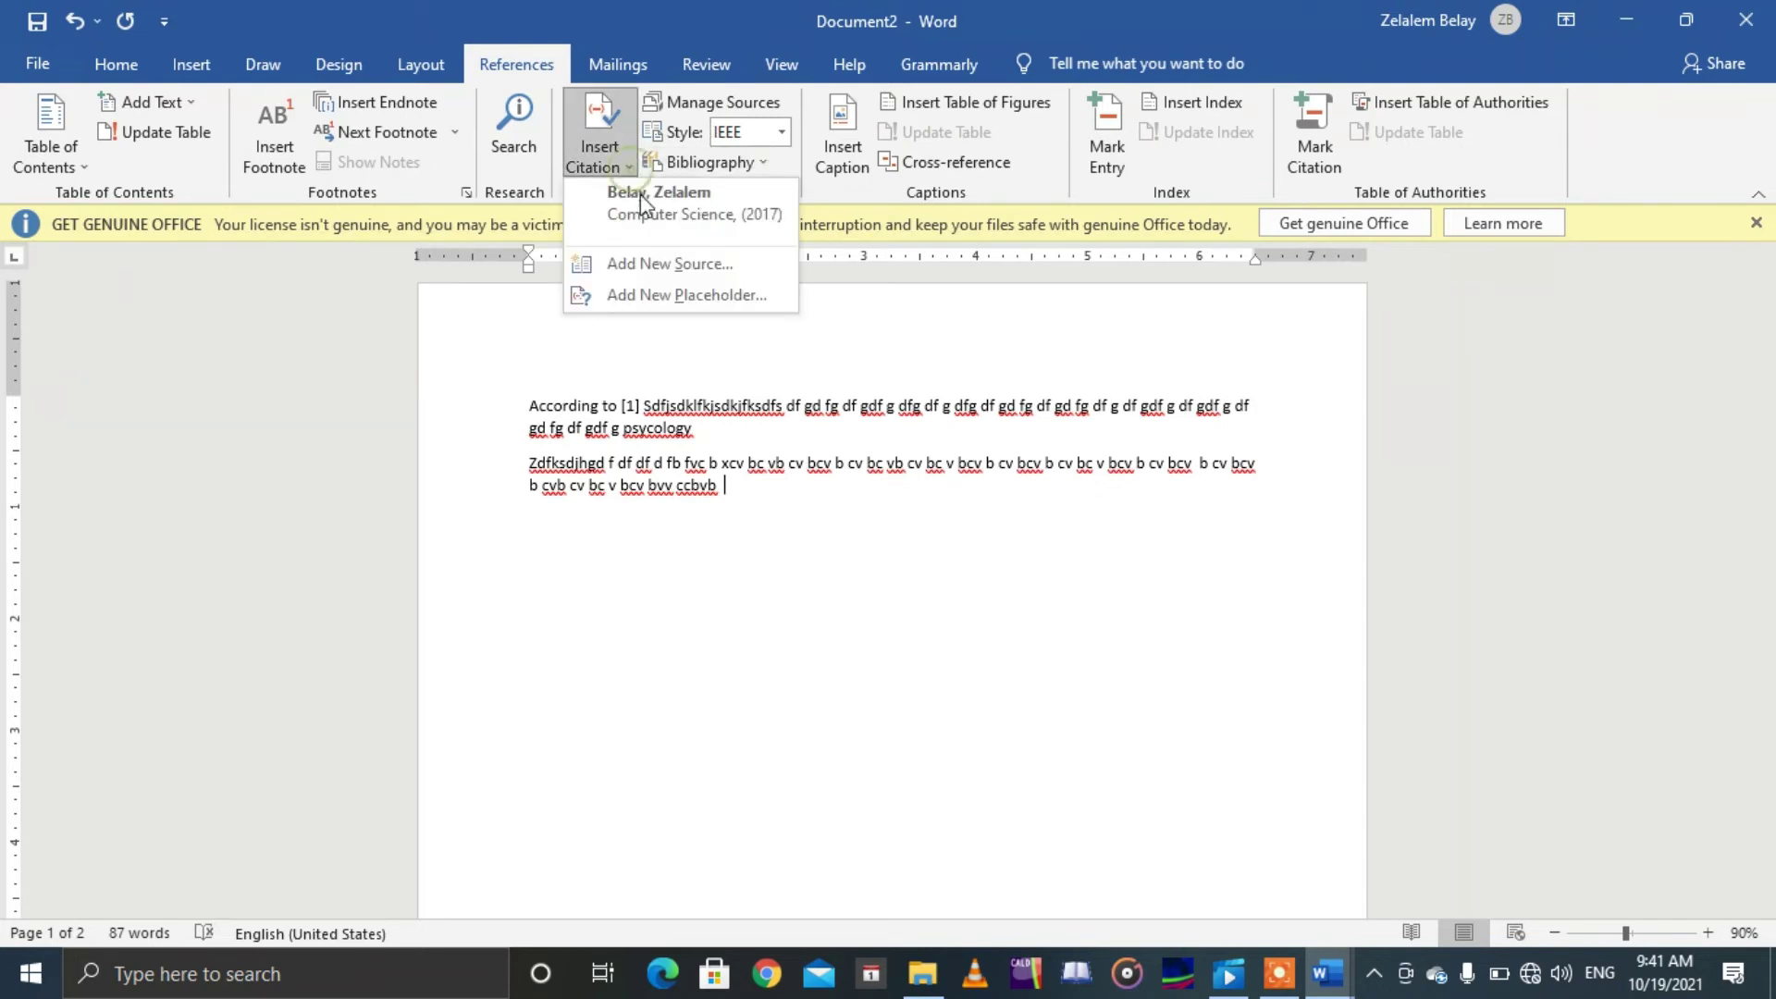
# Step: Create a new source and enter its author's last and first name
pyautogui.click(696, 265)
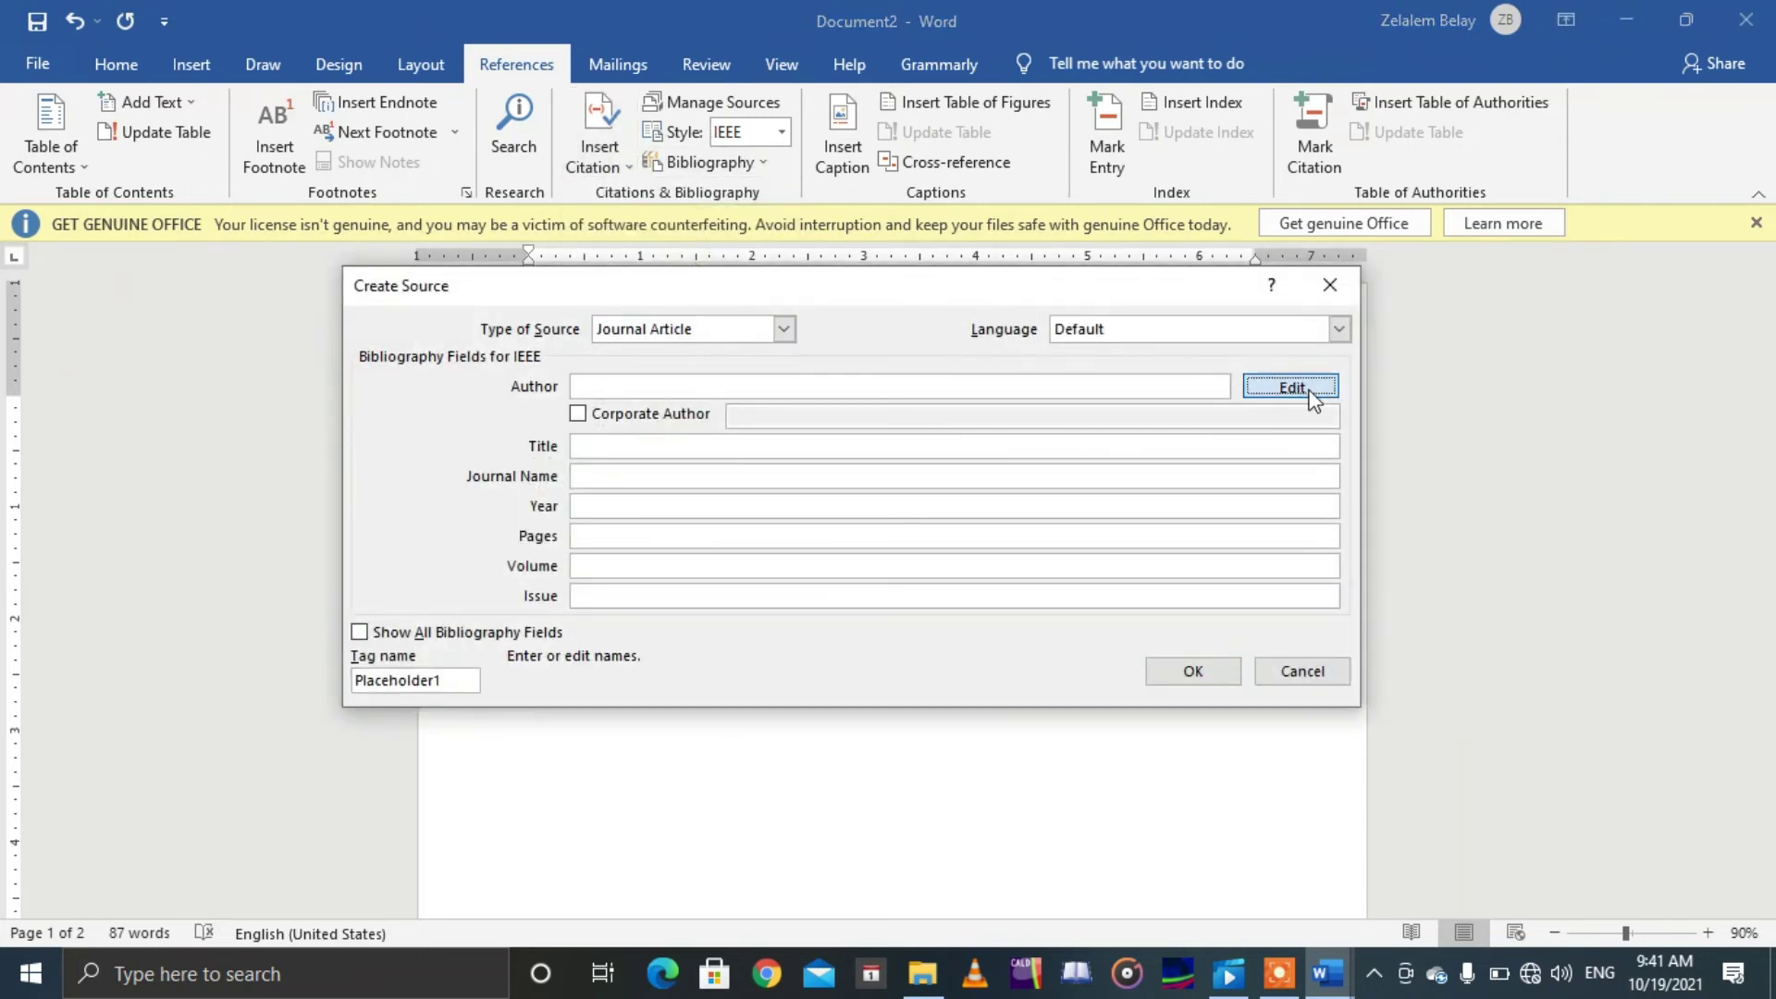
pyautogui.click(1308, 389)
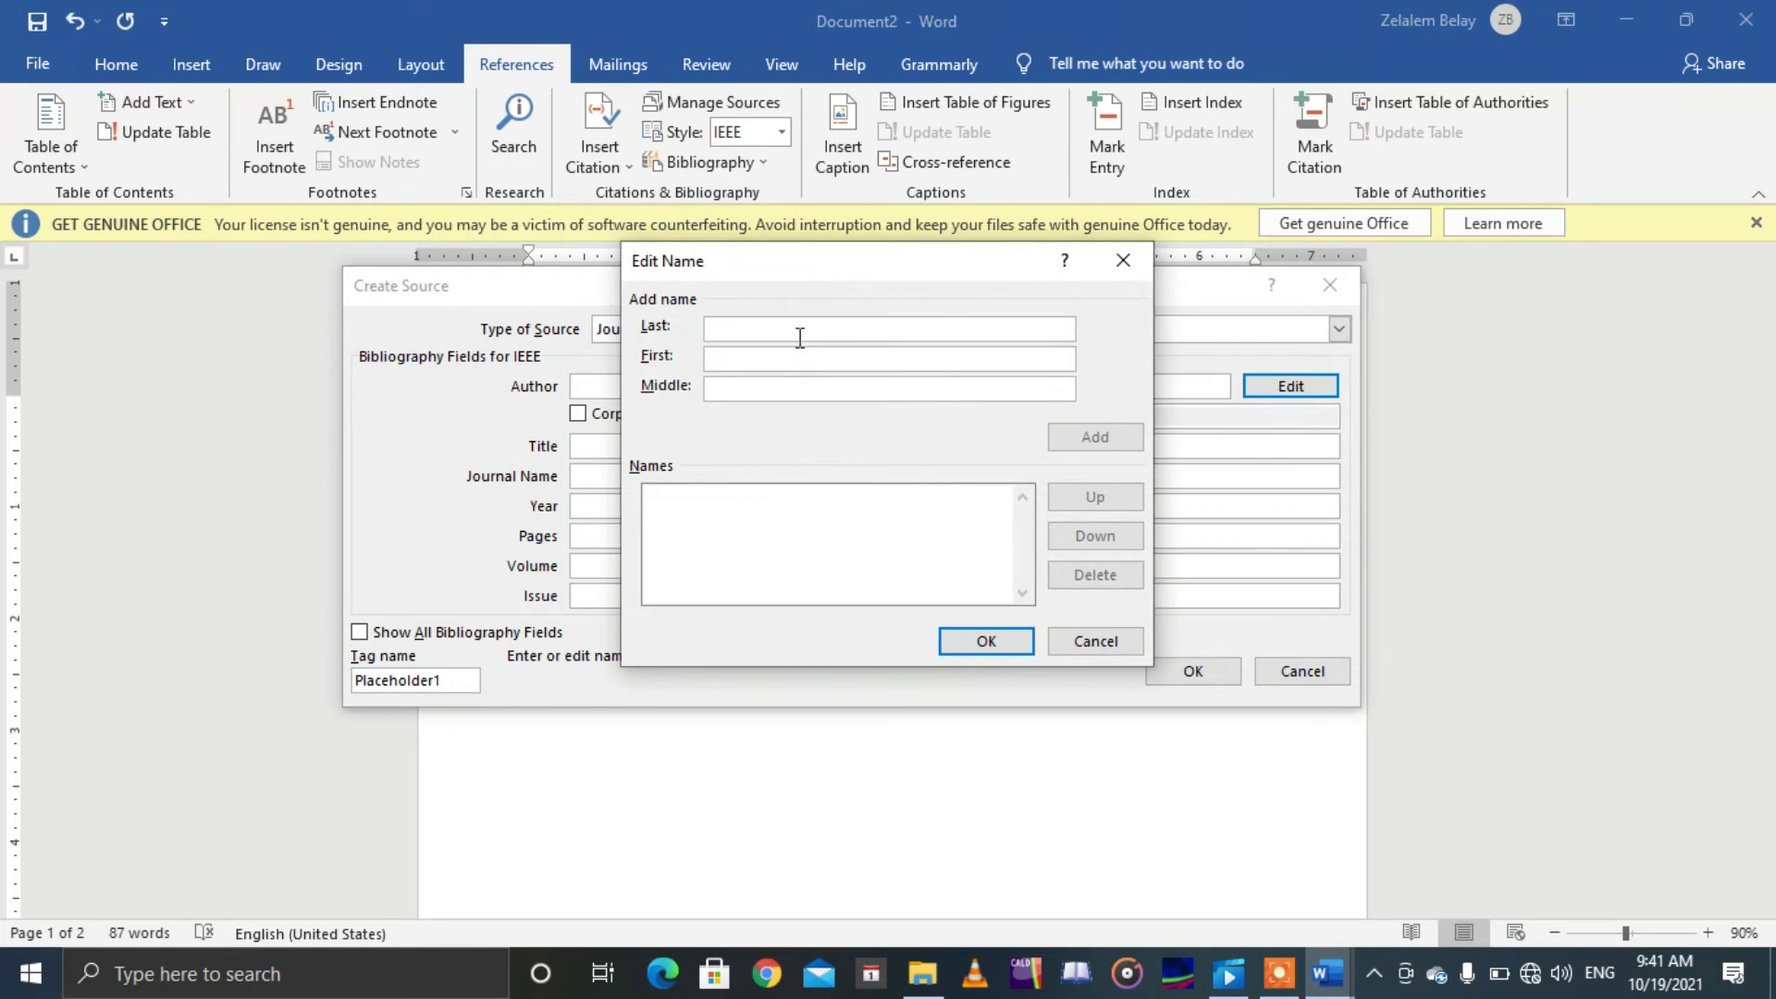
pyautogui.write('Kebe')
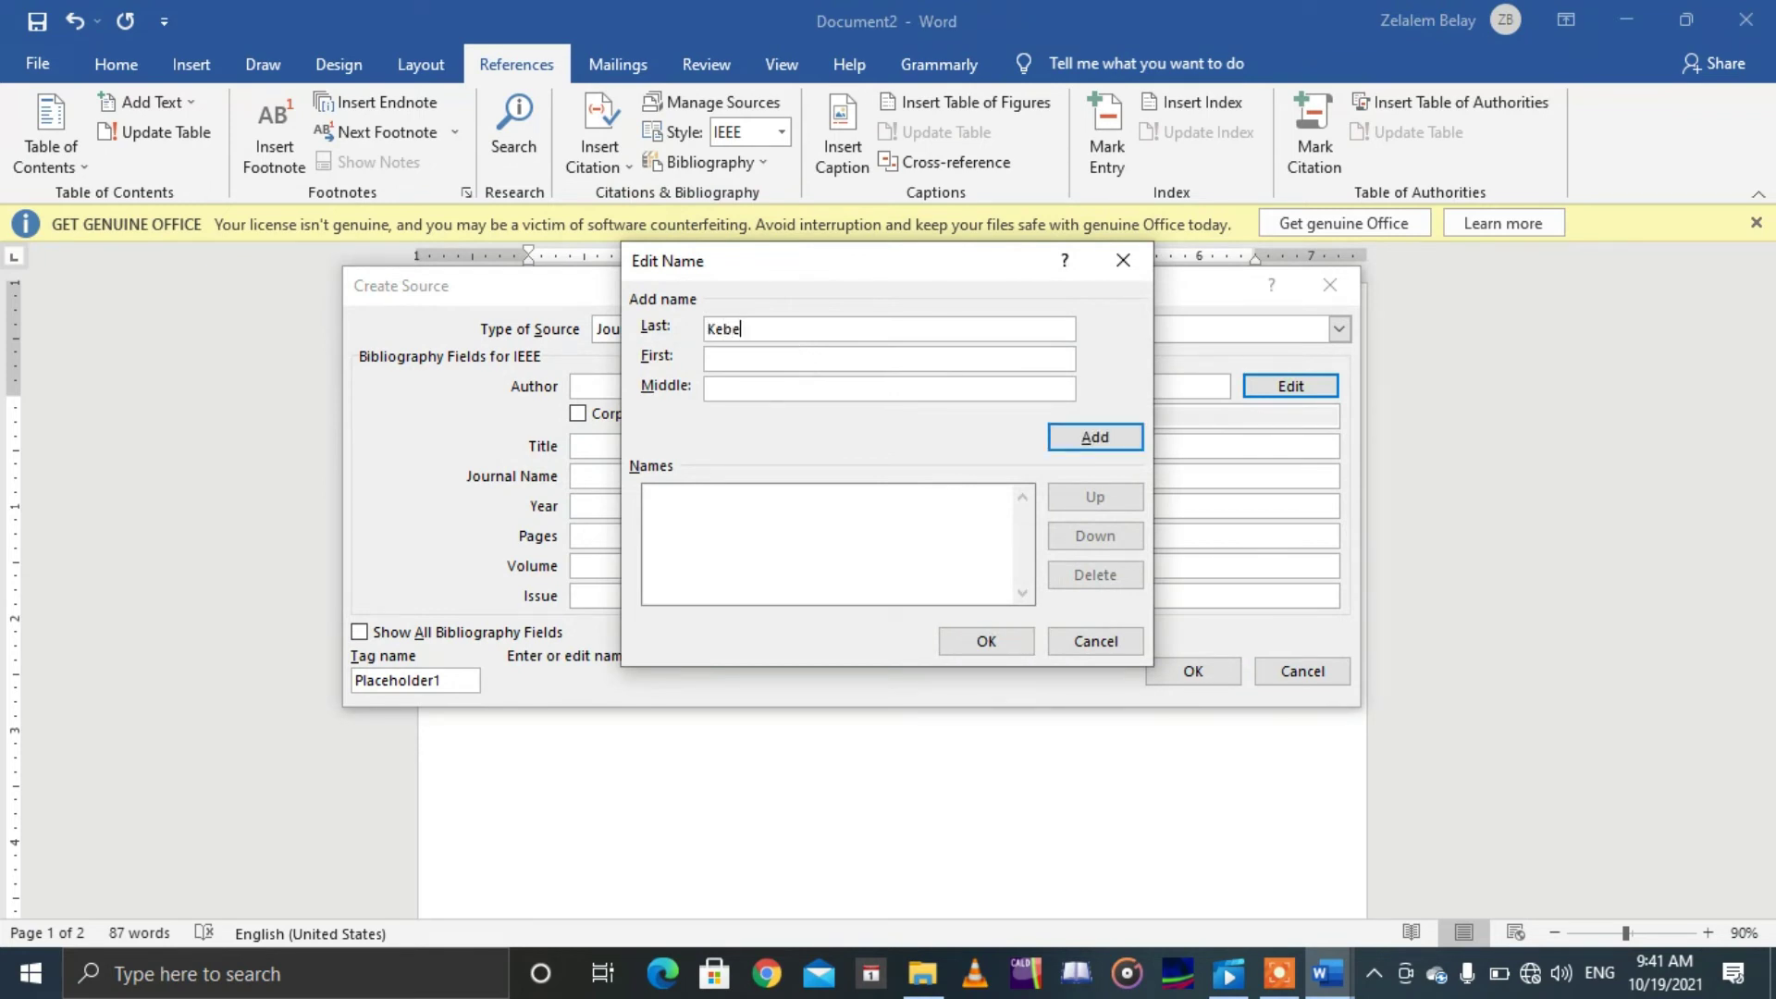
pyautogui.click(736, 359)
pyautogui.write('Abe')
pyautogui.click(1090, 441)
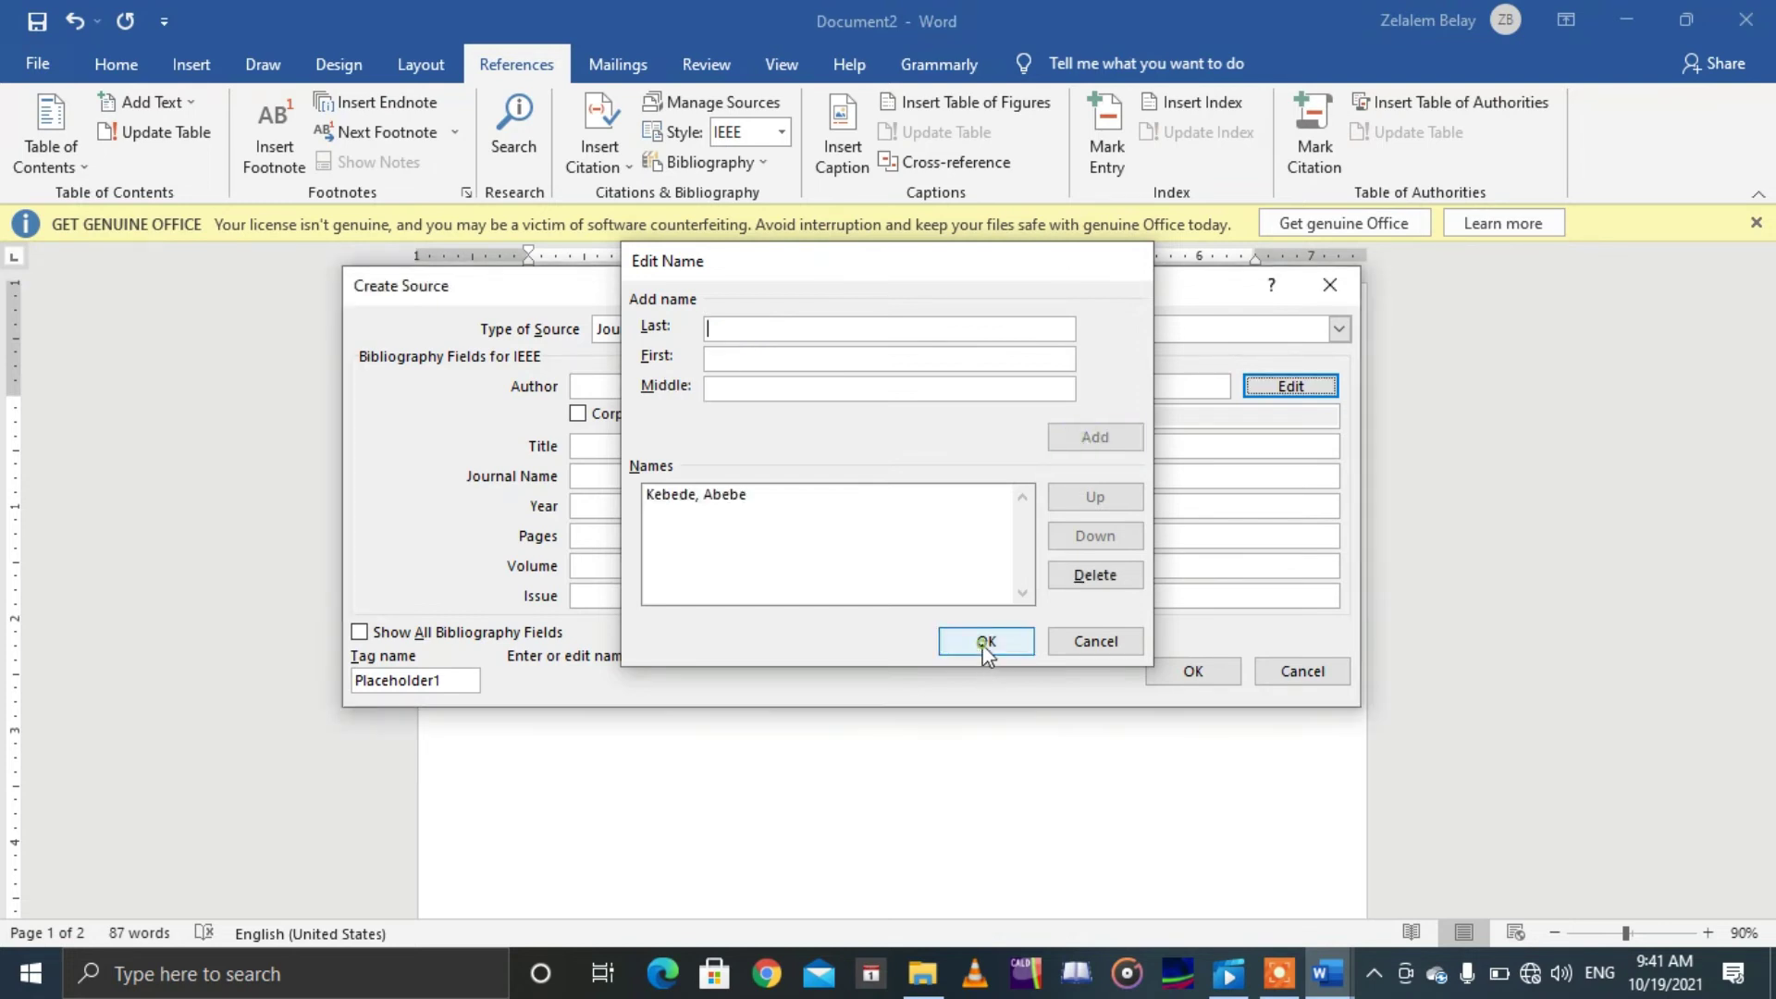
pyautogui.click(987, 643)
# Step: Title the source 'supply chain management' and reuse that text as the journal name
pyautogui.click(650, 446)
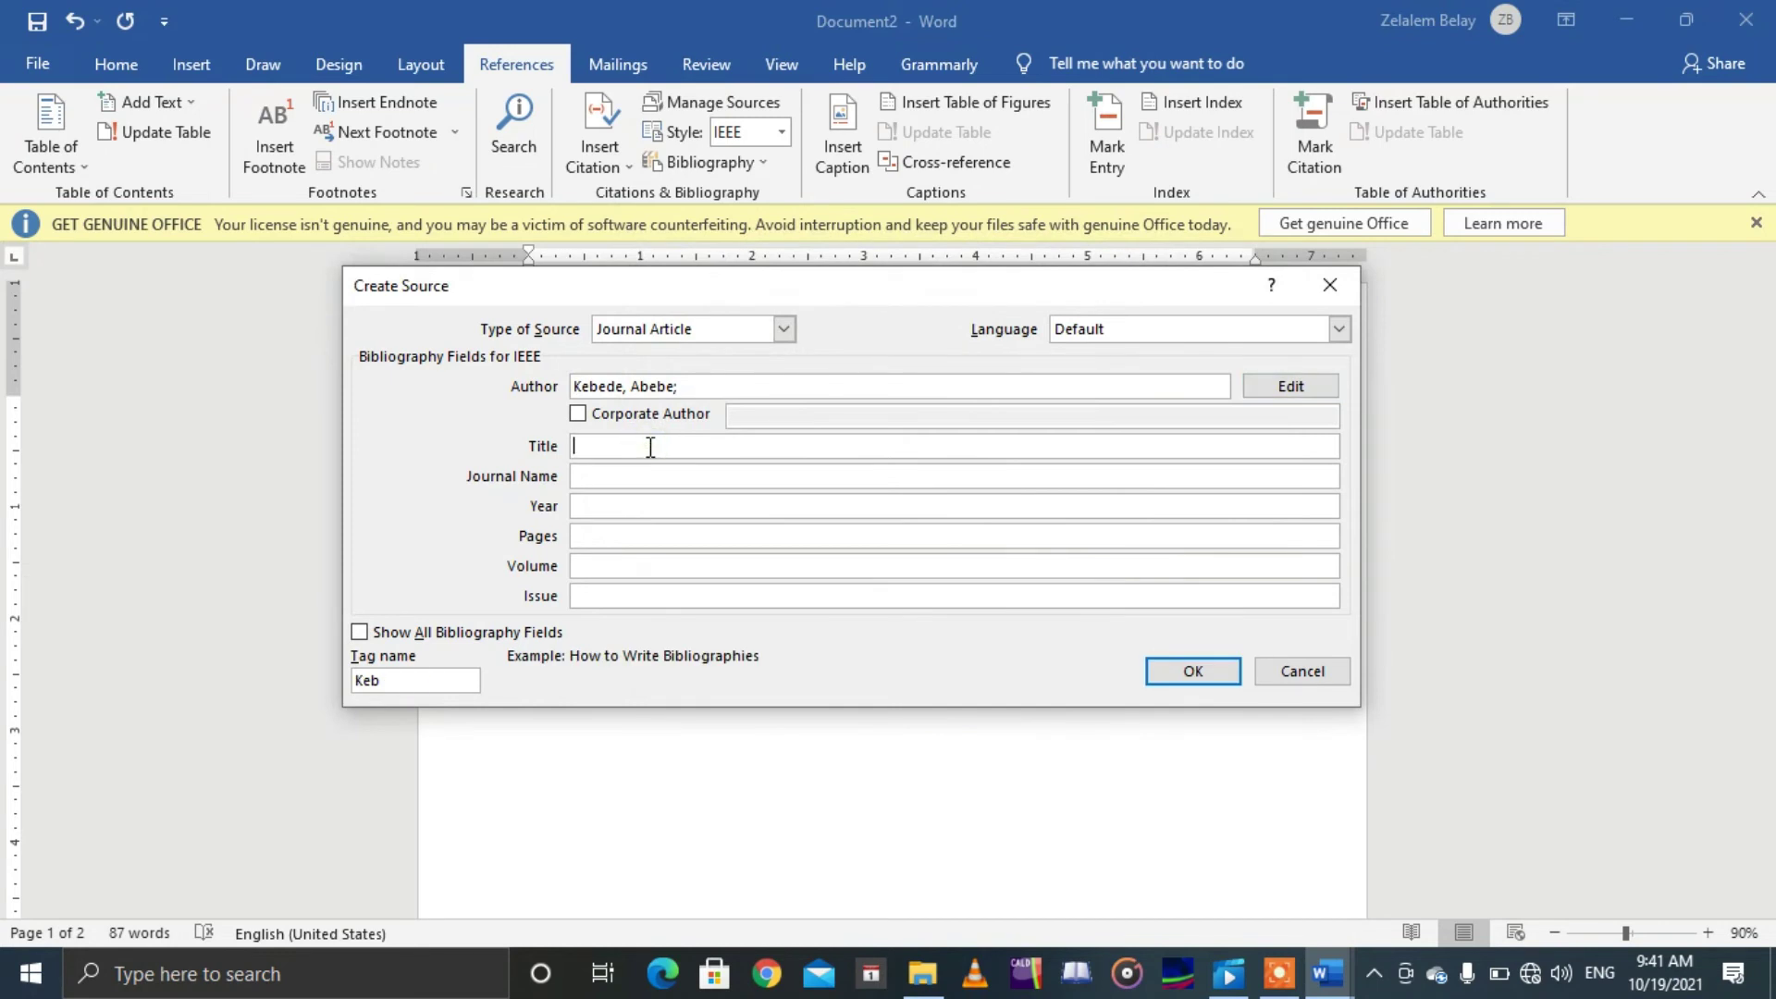
pyautogui.write('supply ch')
pyautogui.write('ain management')
pyautogui.click(647, 474)
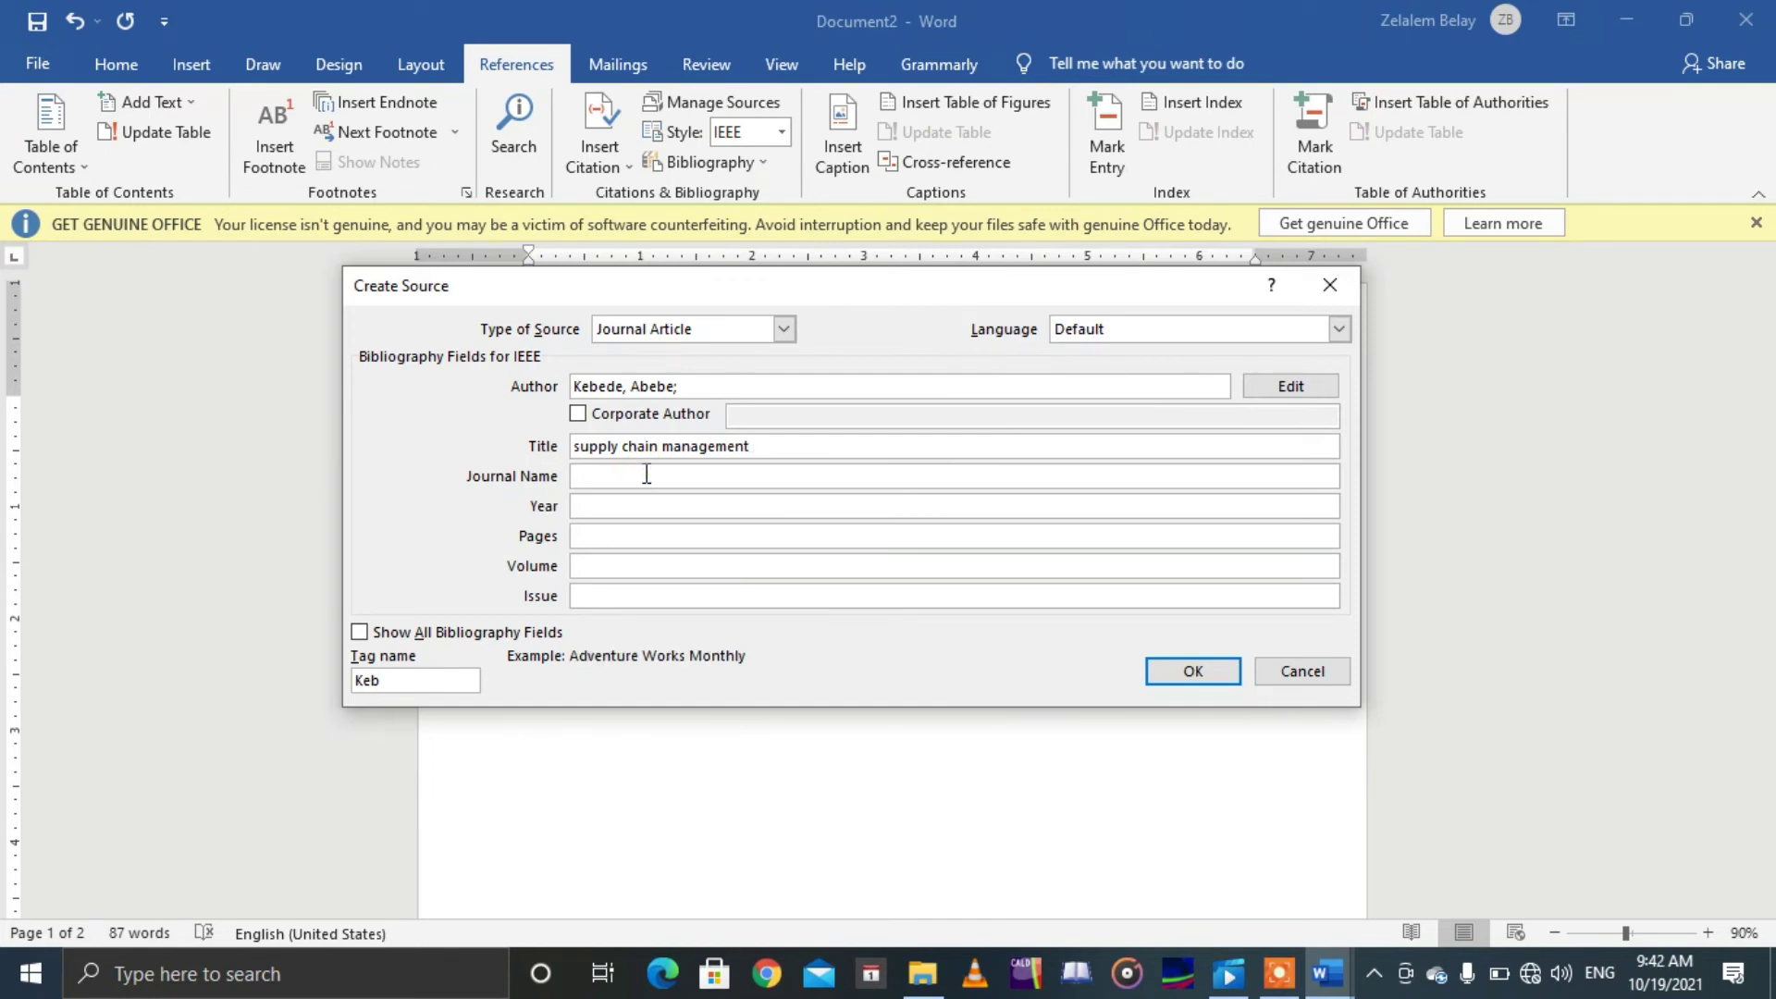
pyautogui.doubleClick(793, 447)
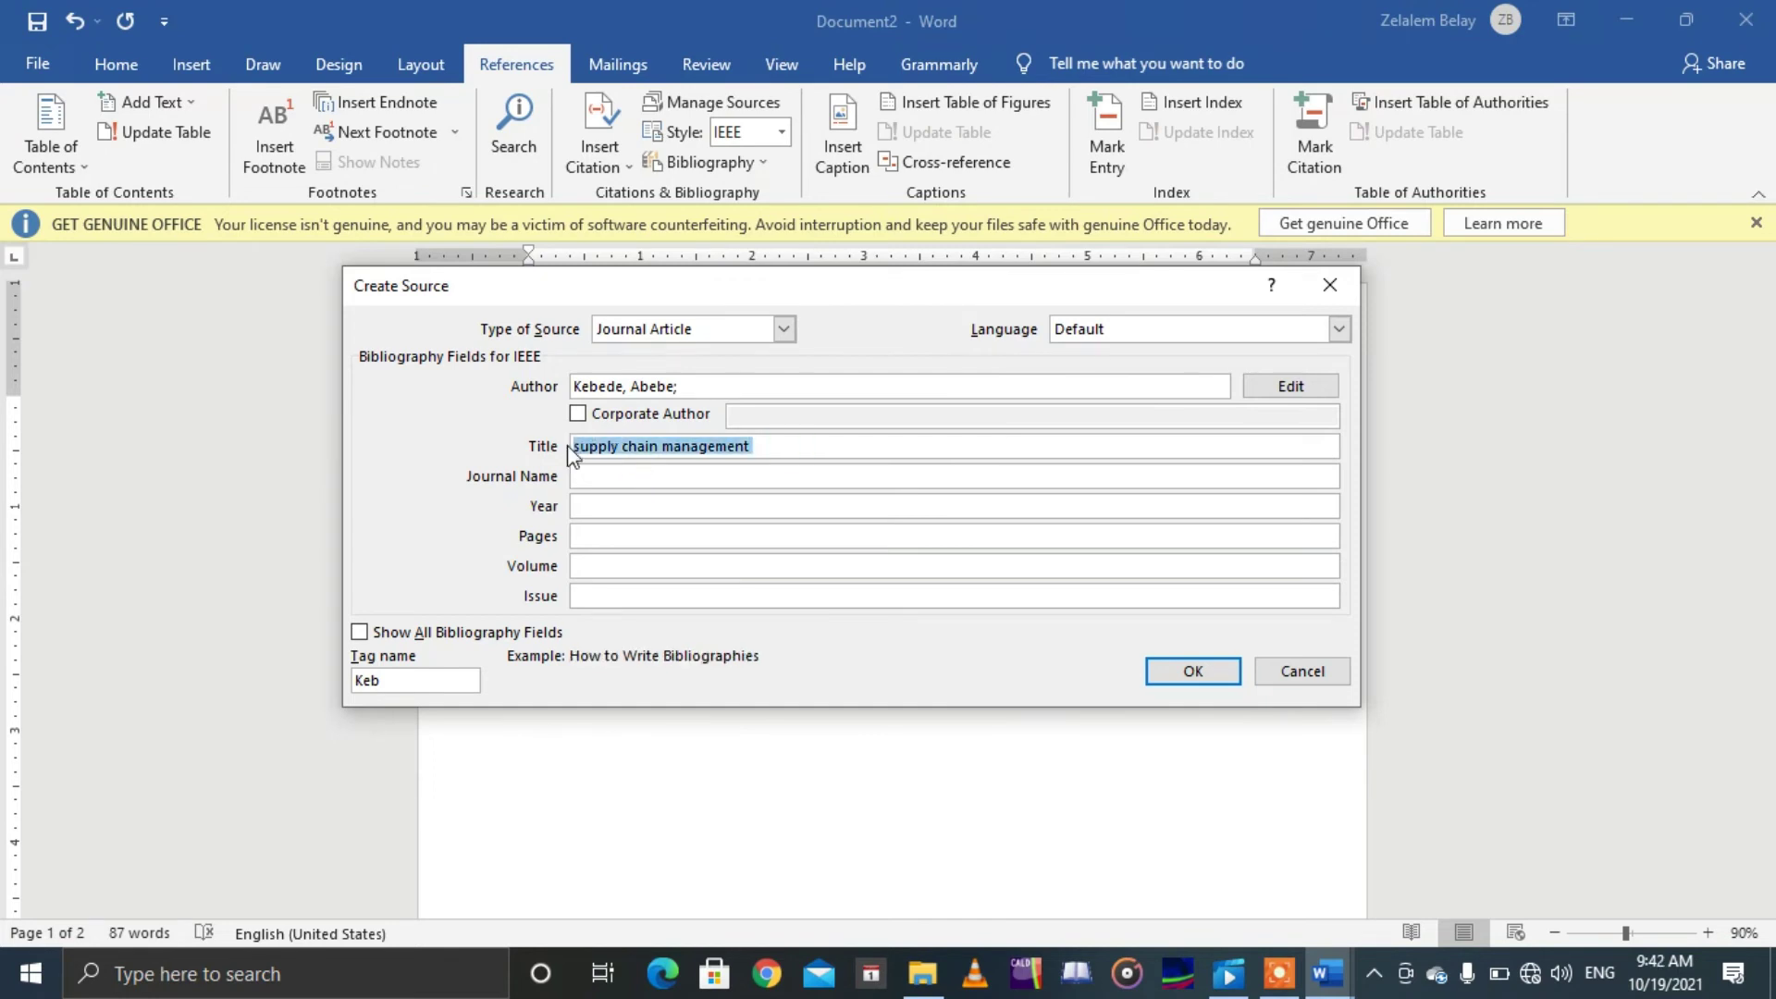
pyautogui.hotkey('ctrl', 'c')
pyautogui.click(636, 472)
pyautogui.hotkey('ctrl', 'v')
# Step: Set year 1990, volume 2, pages 23-27, and insert the source as citation [2]
pyautogui.click(632, 506)
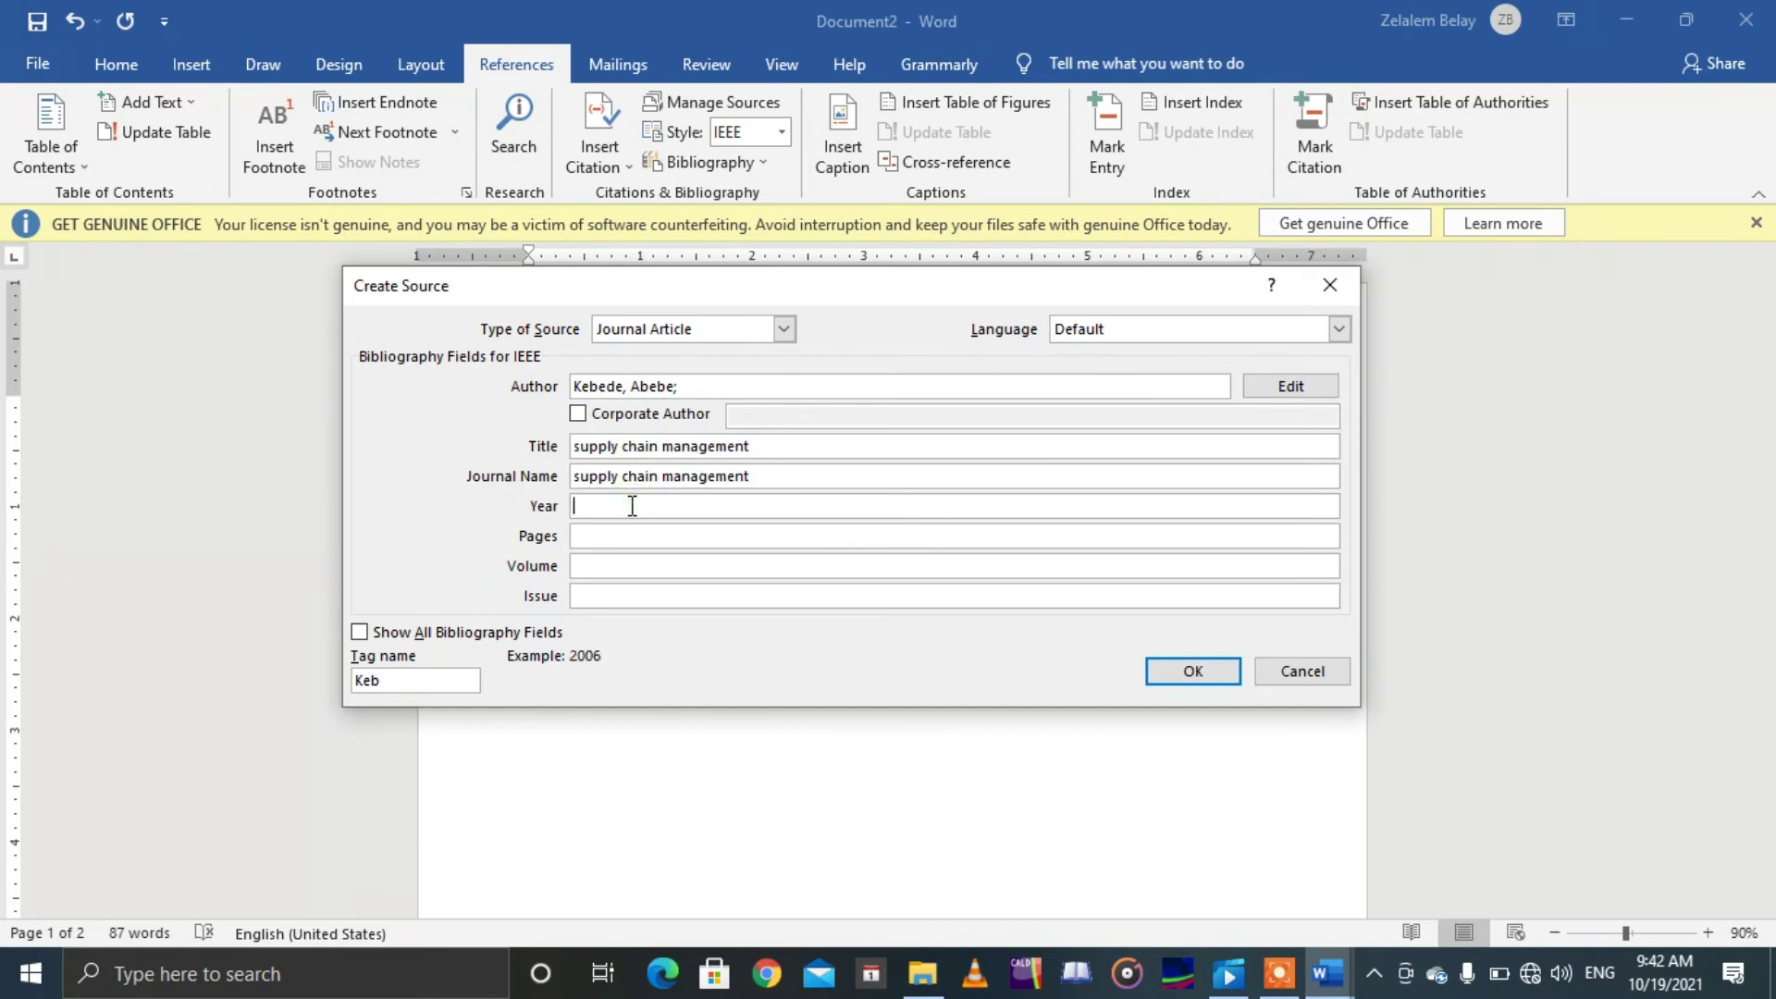
pyautogui.write('1990')
pyautogui.click(639, 567)
pyautogui.write('2')
pyautogui.click(640, 535)
pyautogui.write('23')
pyautogui.click(1193, 673)
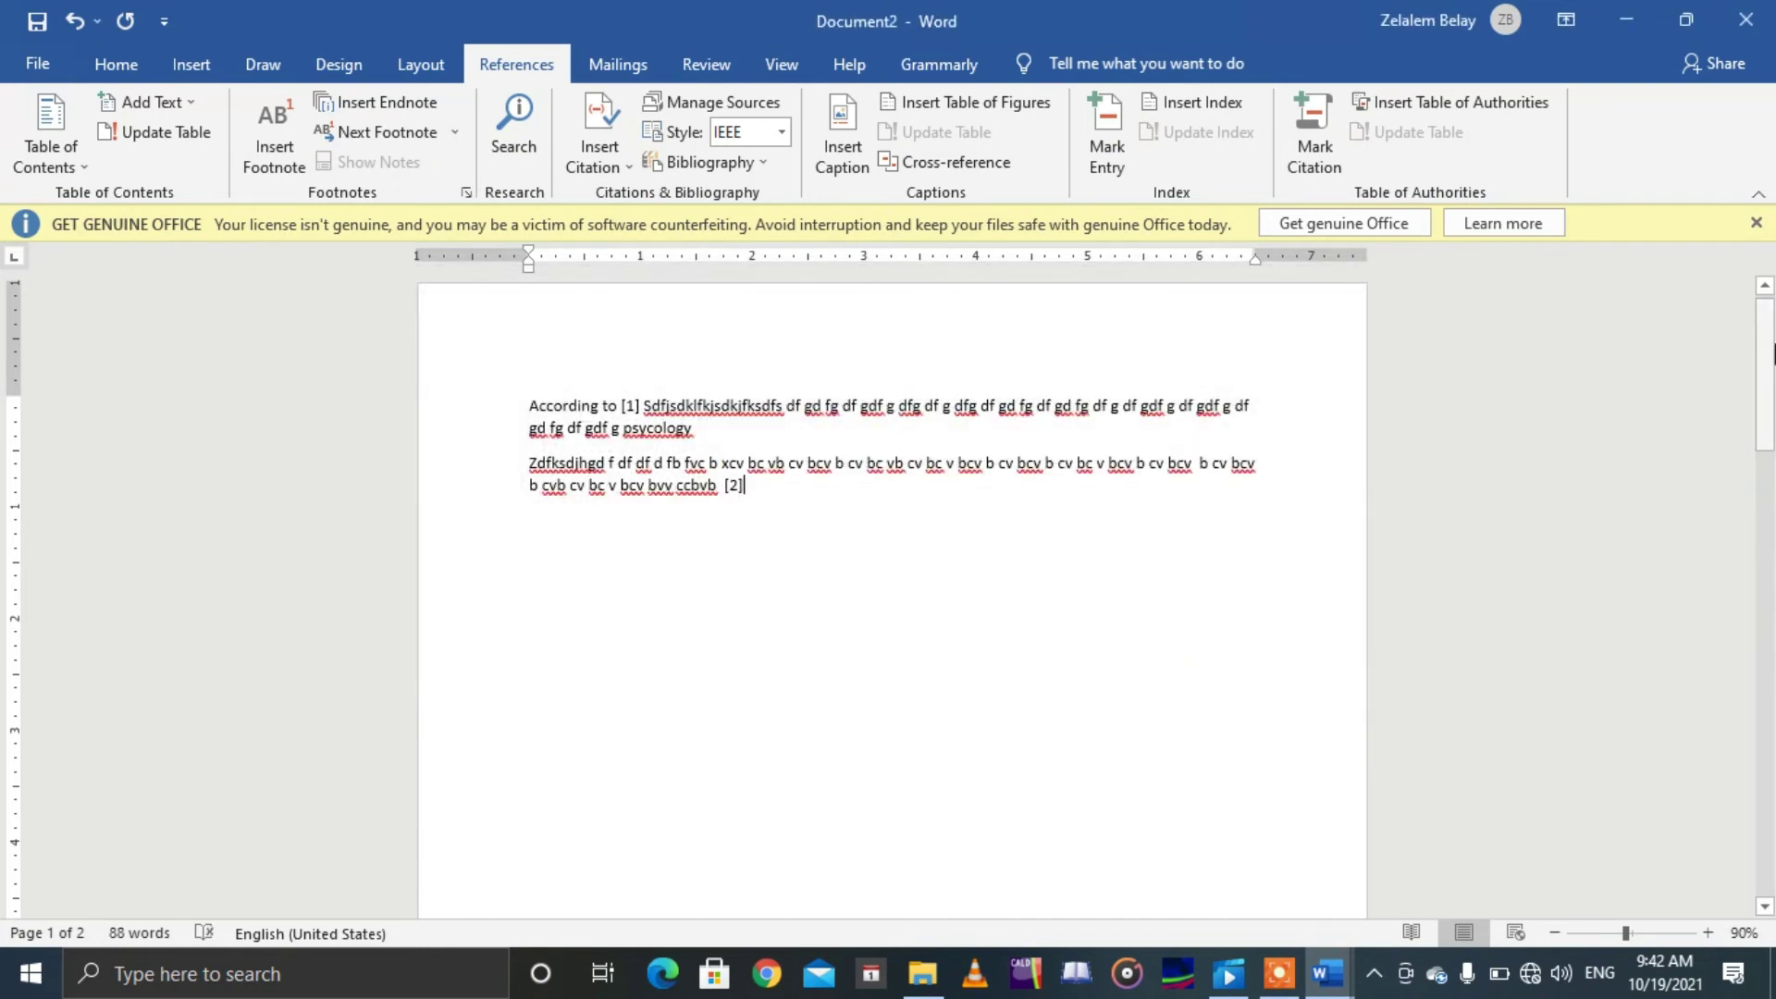
# Step: Refresh the IEEE References list so it adds entry [2] for the 1990 supply chain management article
pyautogui.moveTo(1767, 365); pyautogui.dragTo(1765, 668)
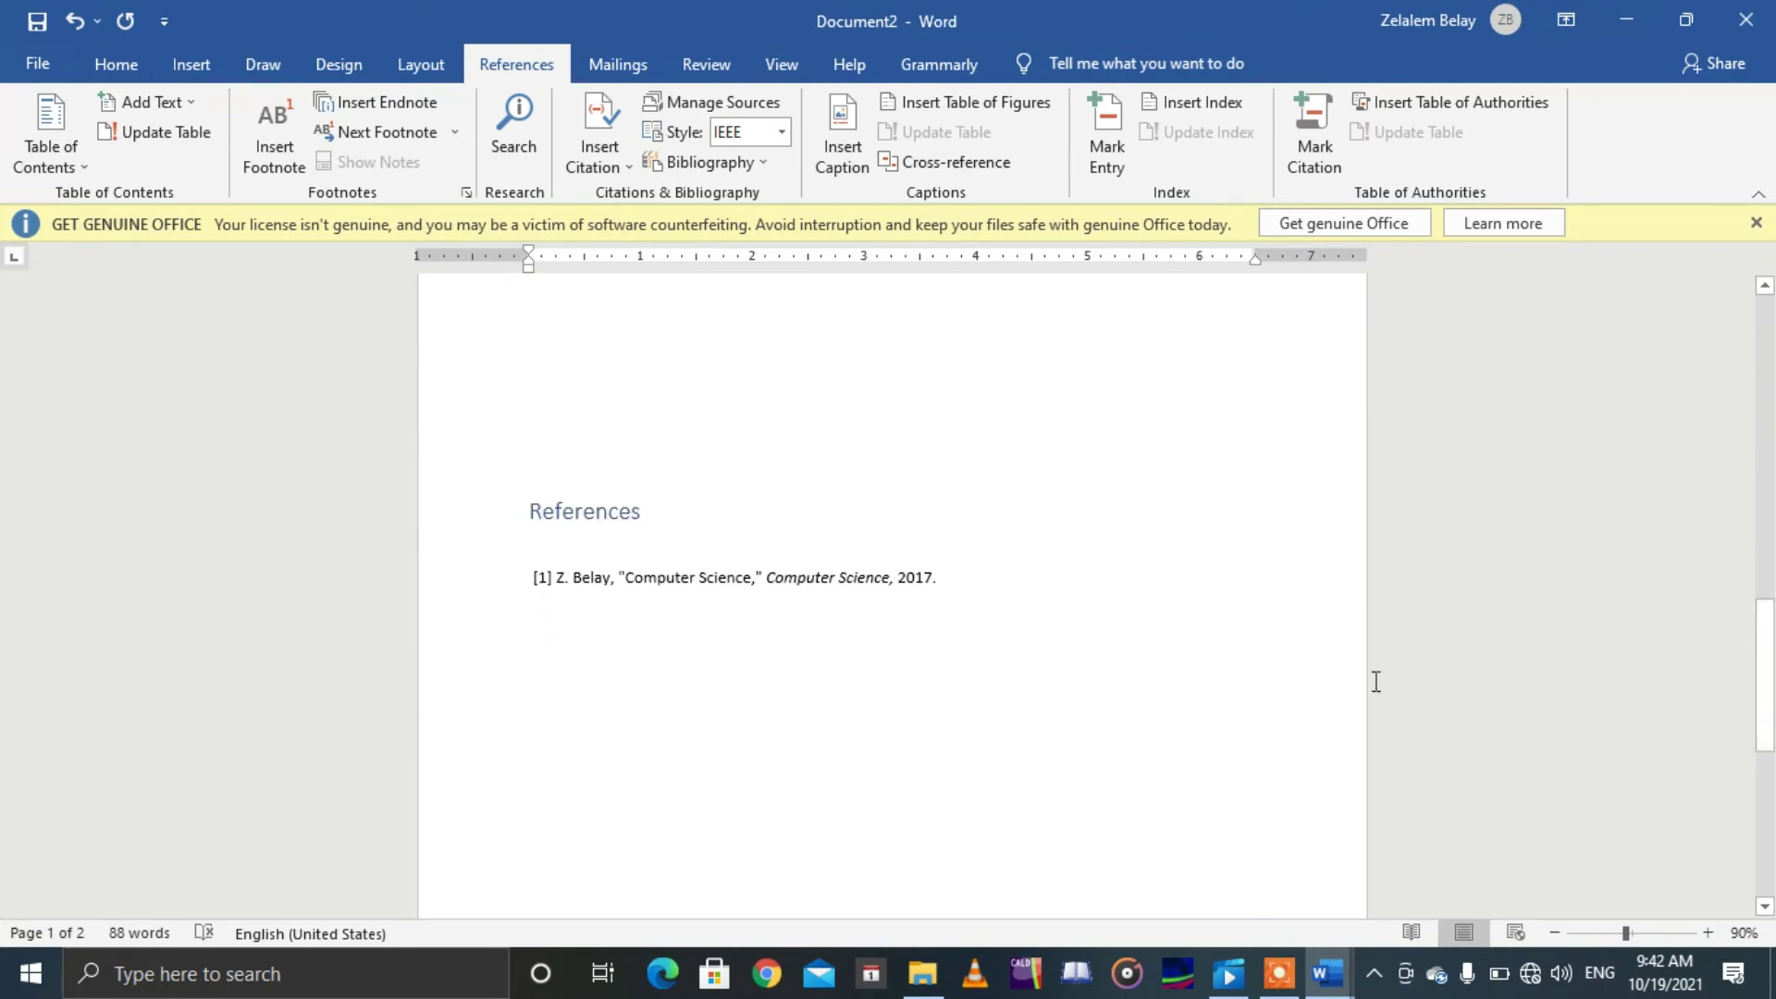
pyautogui.click(872, 616)
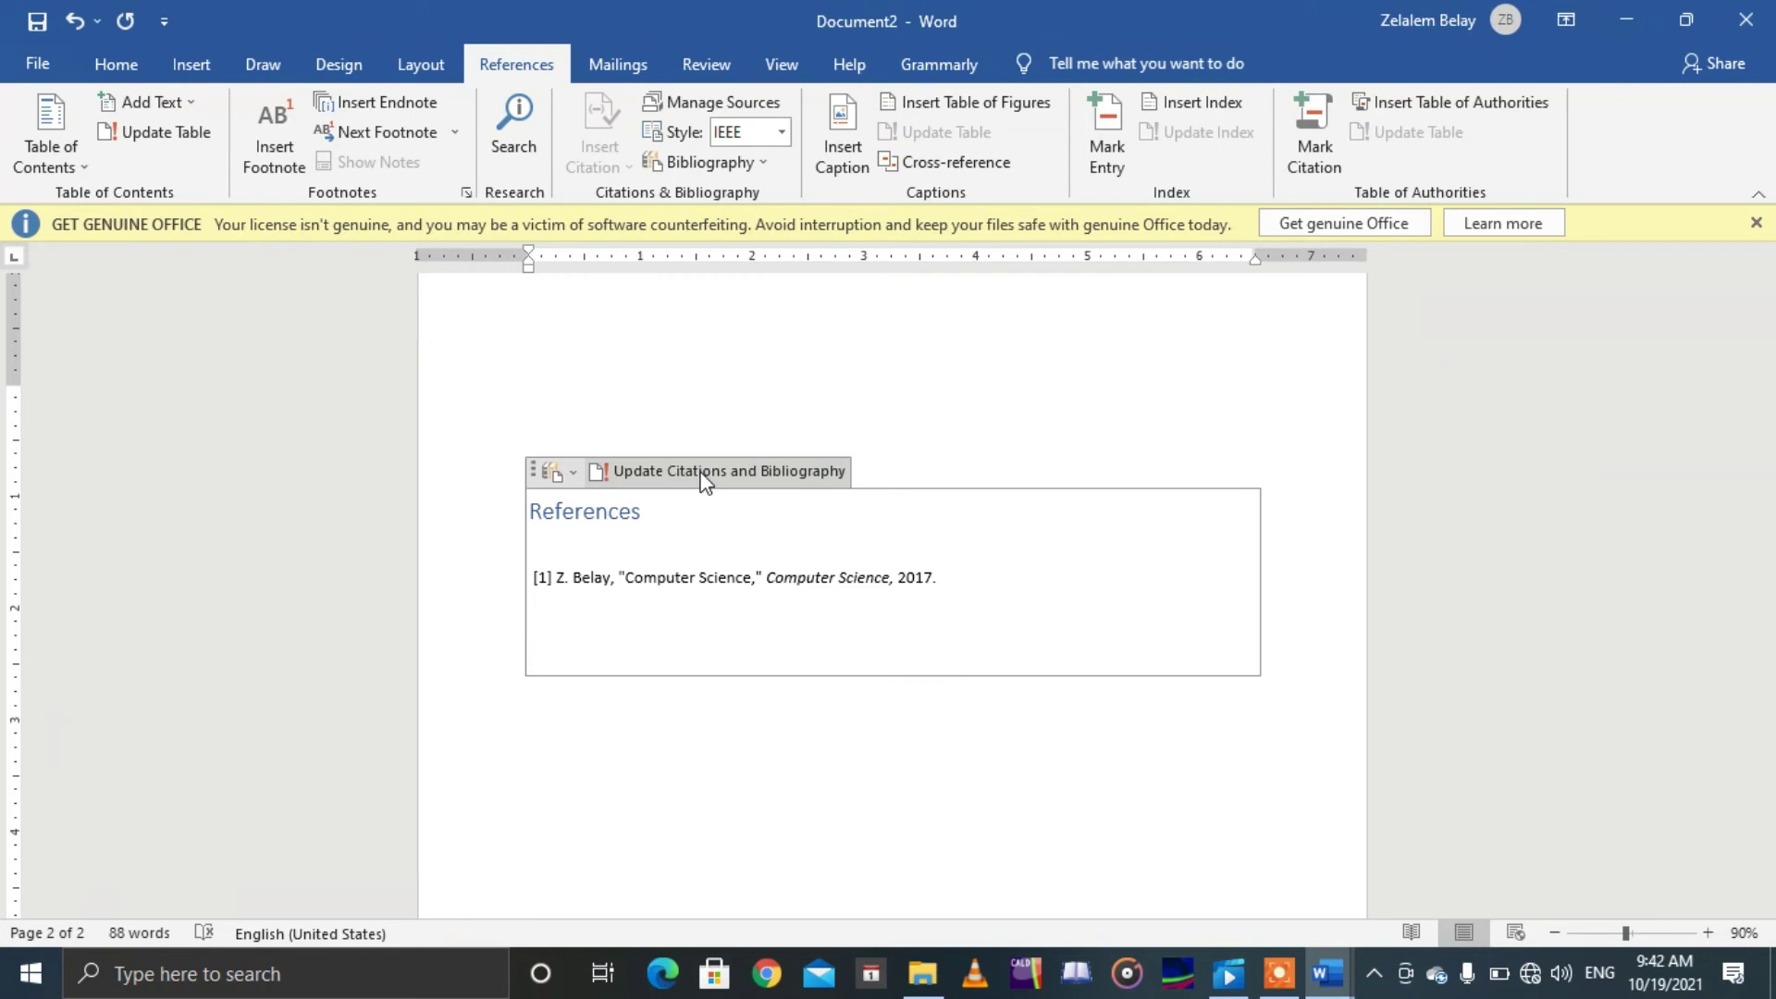
pyautogui.click(703, 472)
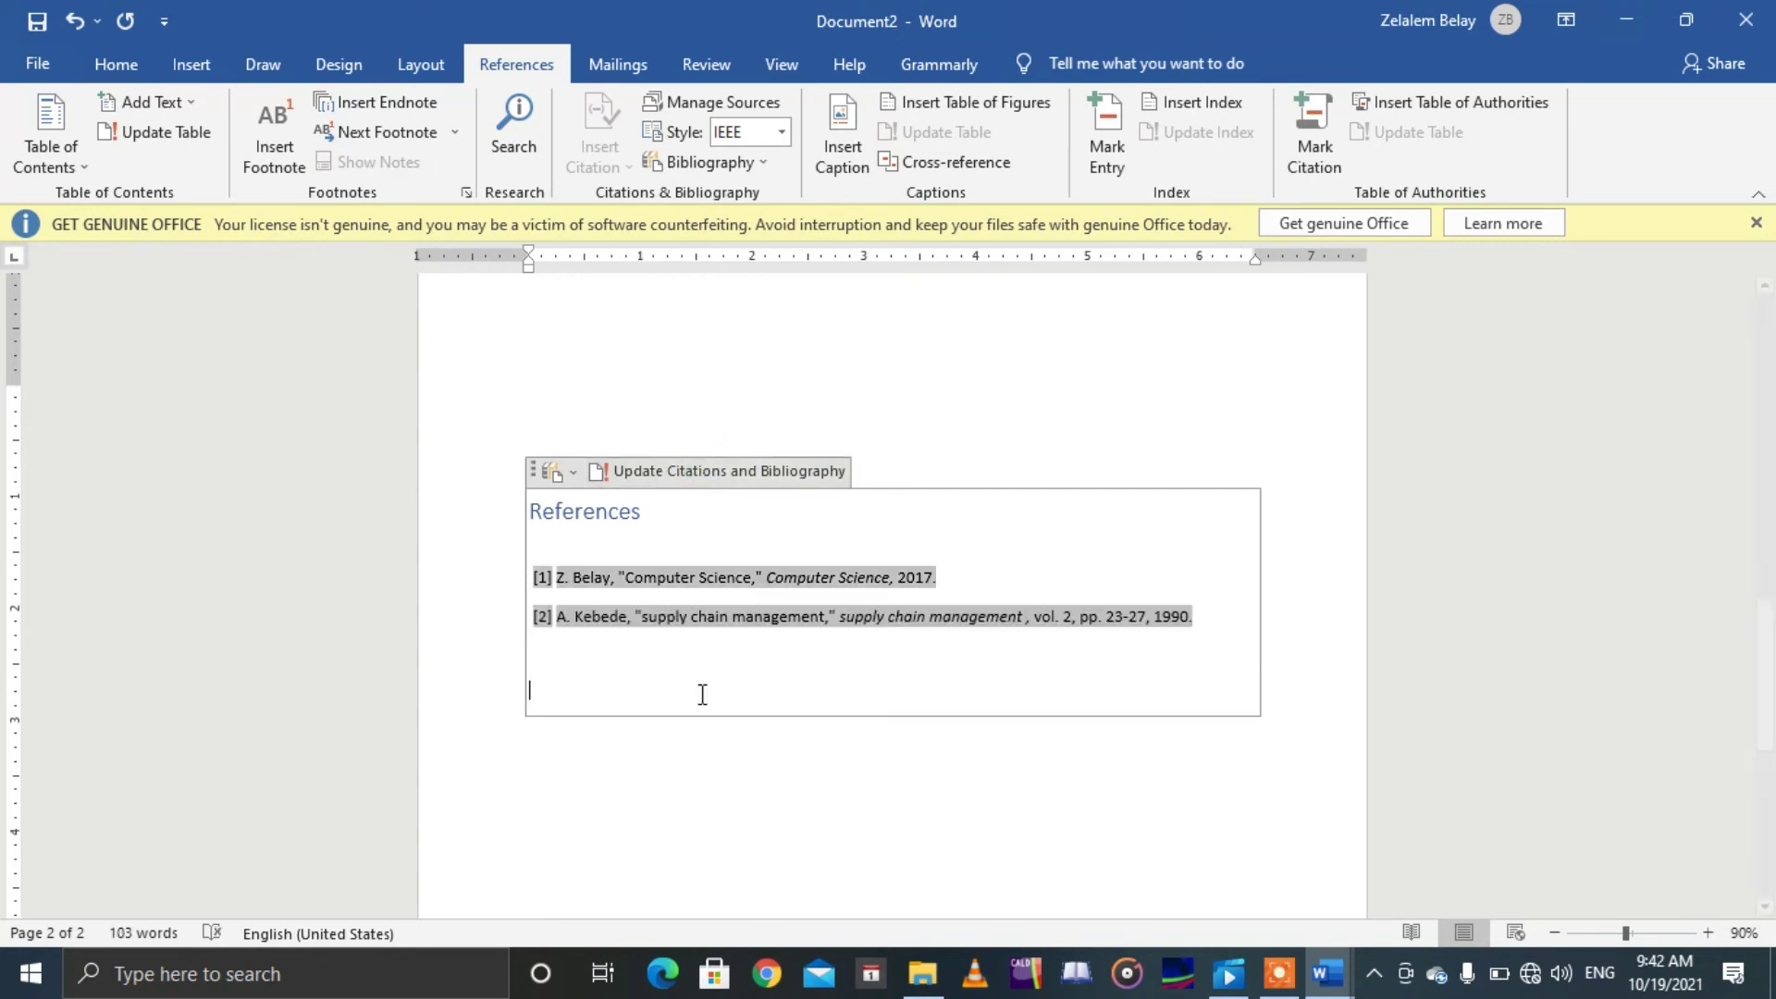
pyautogui.click(654, 744)
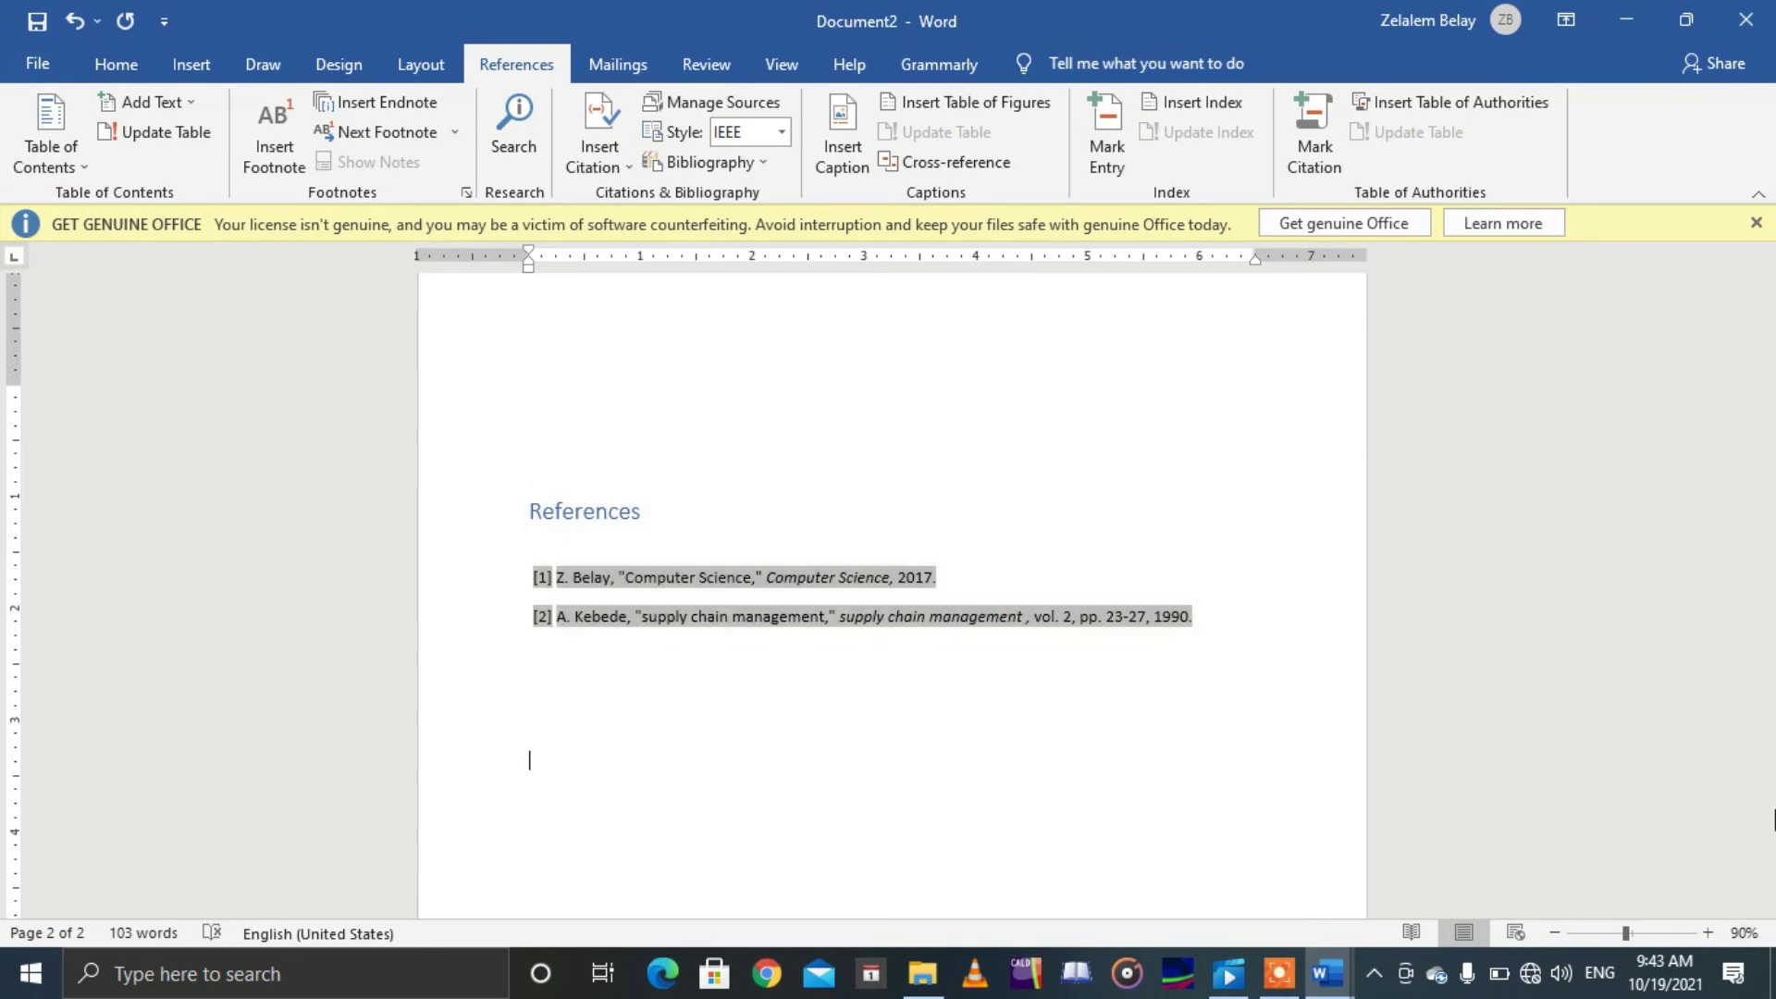
pyautogui.moveTo(1769, 687); pyautogui.dragTo(1772, 354)
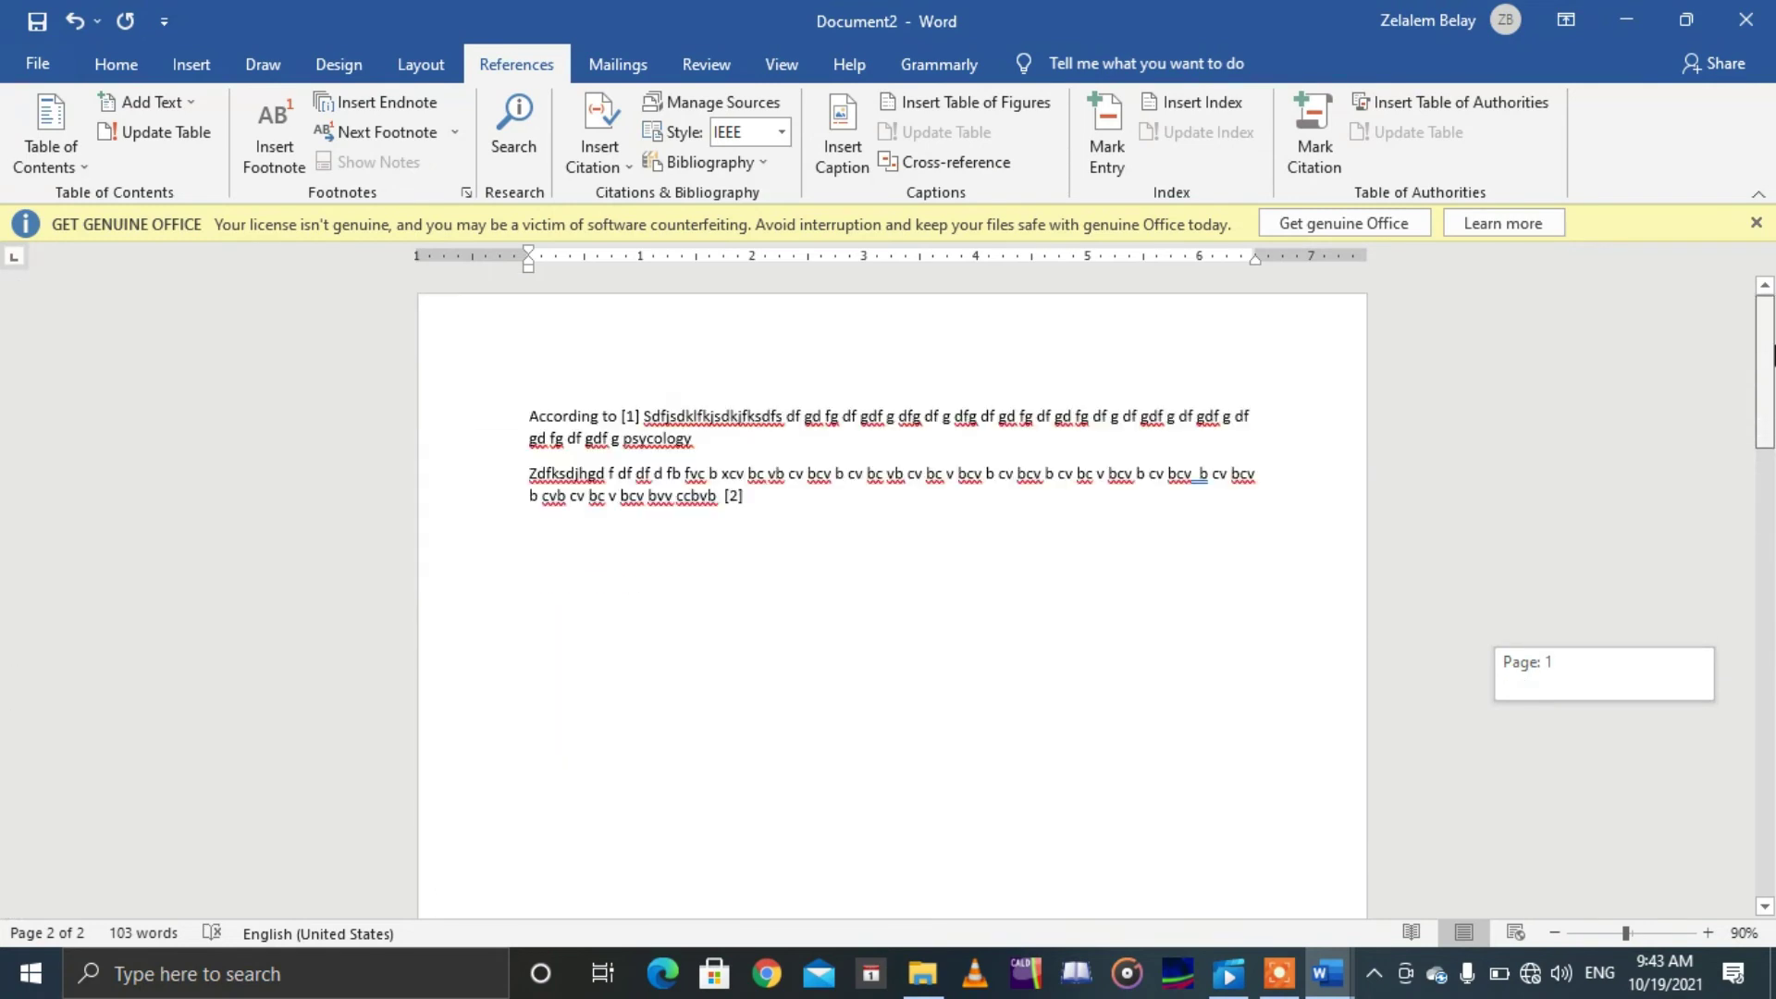
pyautogui.moveTo(1773, 375); pyautogui.dragTo(1773, 675)
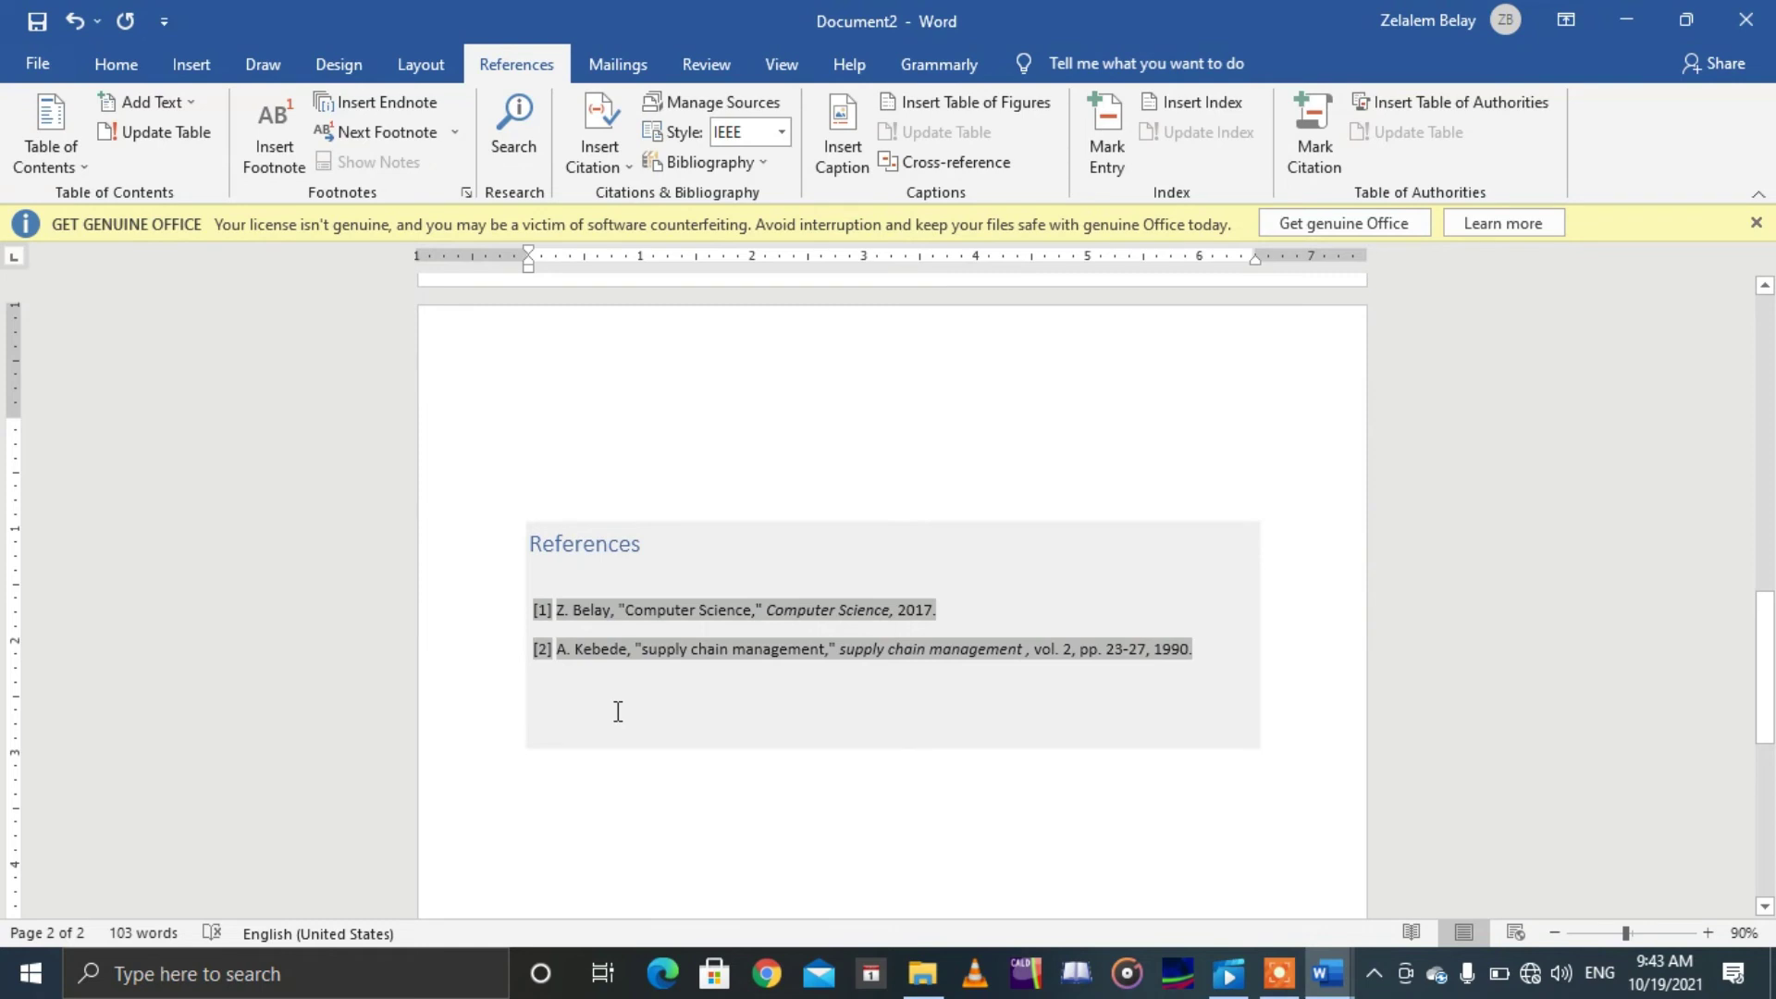
pyautogui.click(1328, 981)
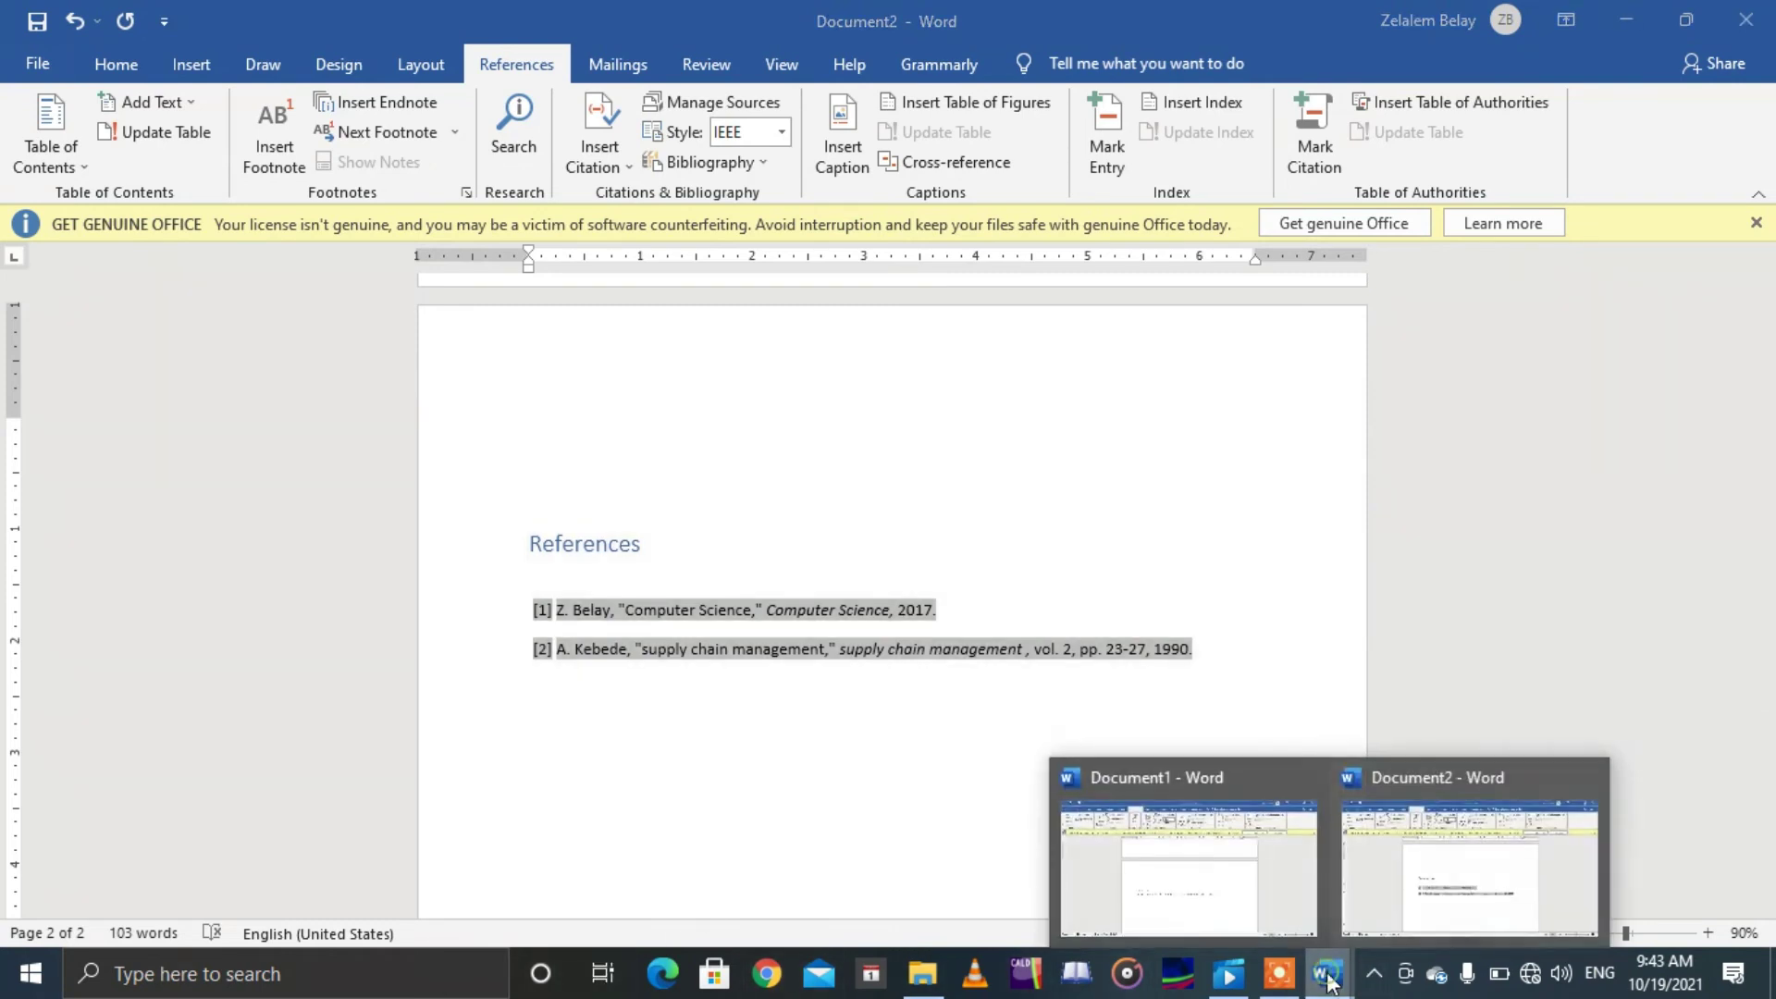
# Step: In Document1, put the cursor after 'psycology' and start a new Journal Article source
pyautogui.click(1201, 916)
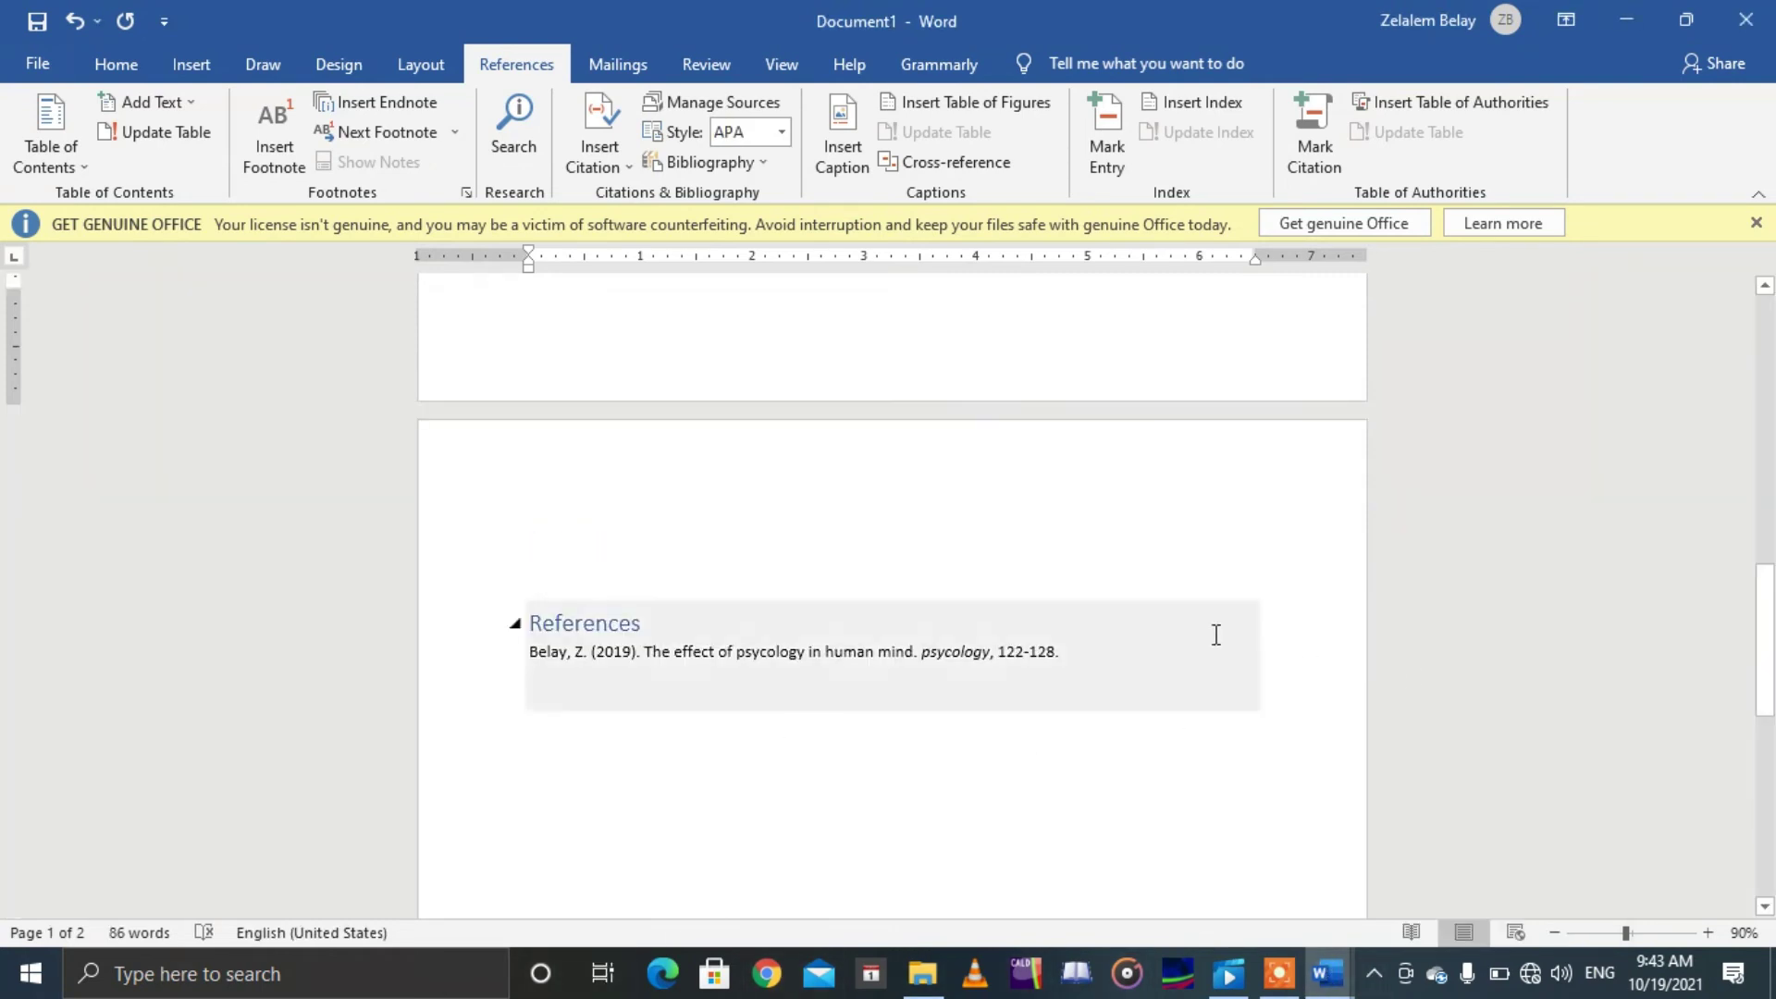
pyautogui.moveTo(1762, 638); pyautogui.dragTo(1460, 356)
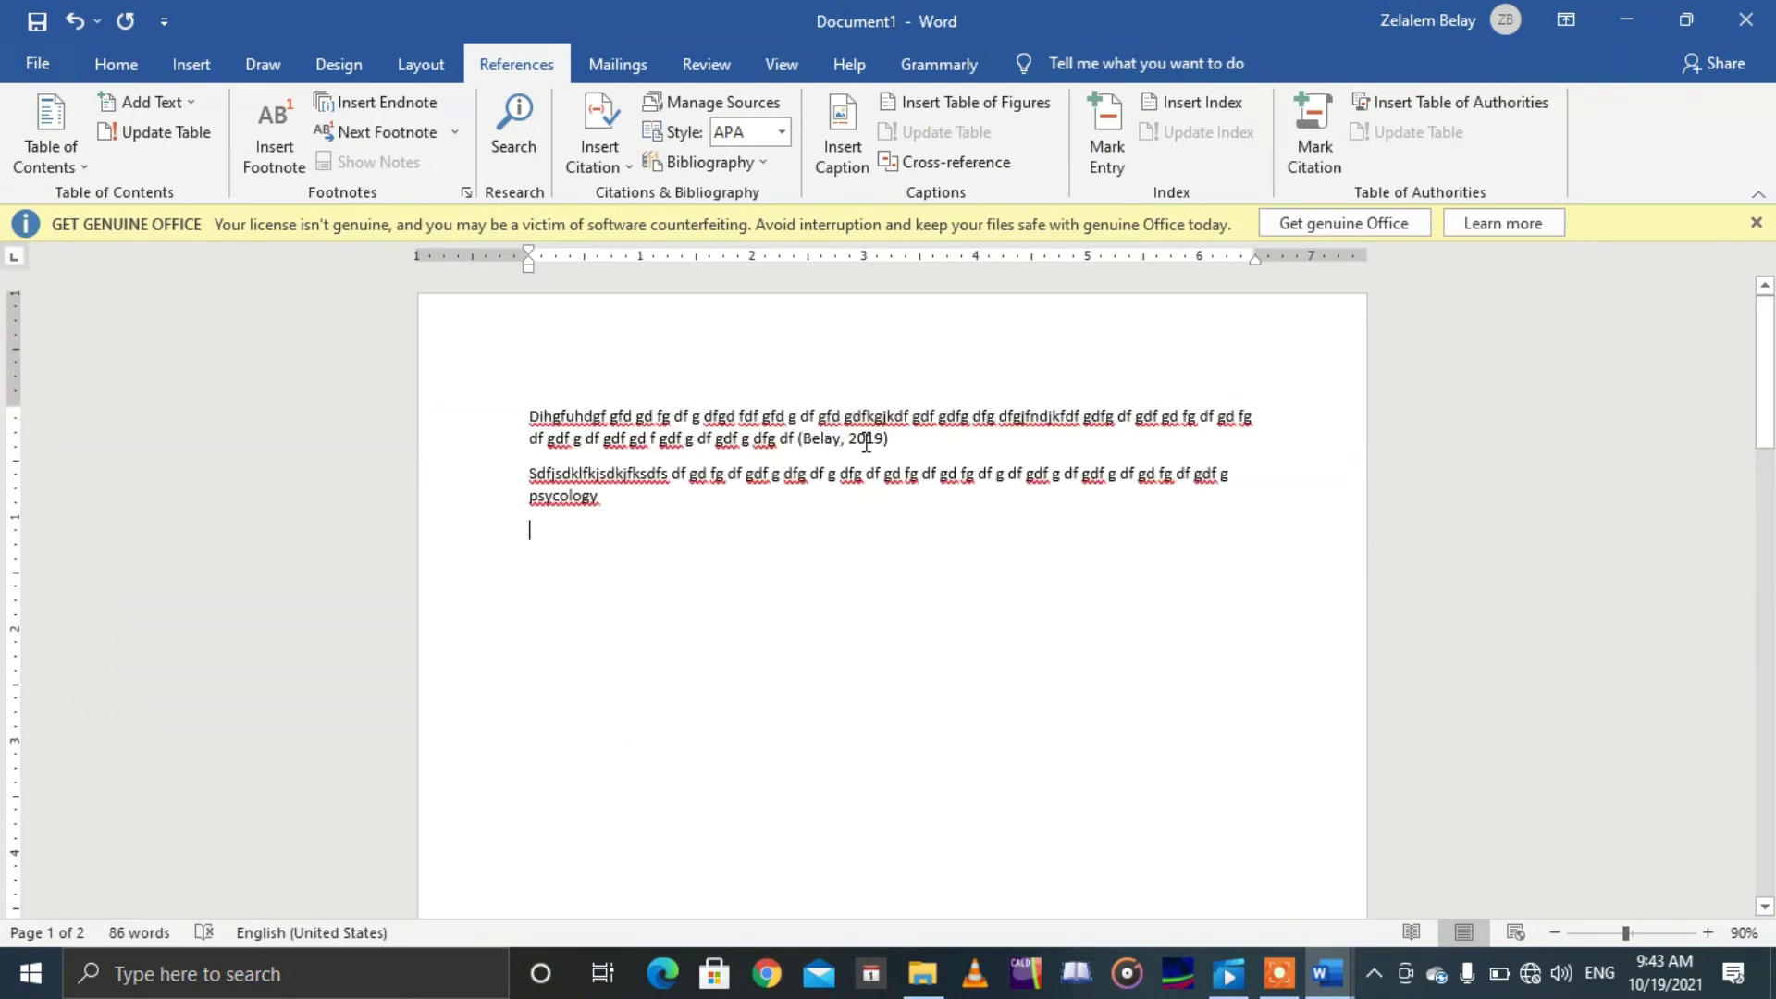
pyautogui.click(667, 494)
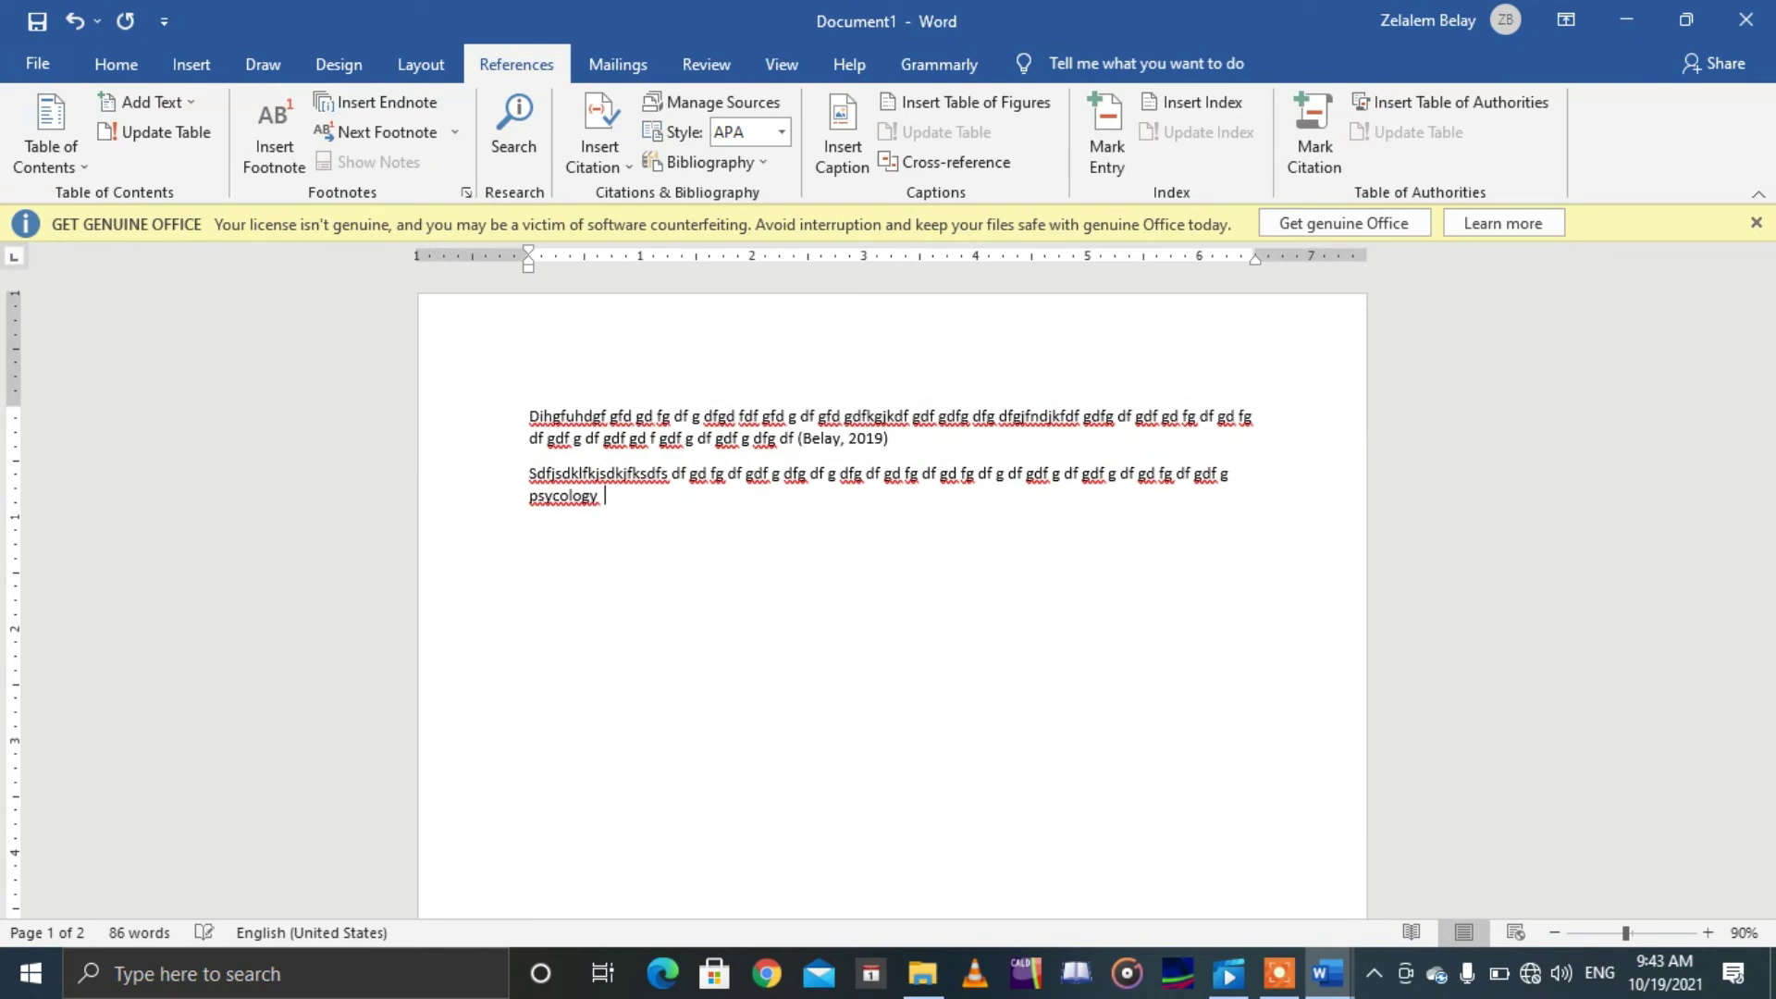
pyautogui.click(635, 172)
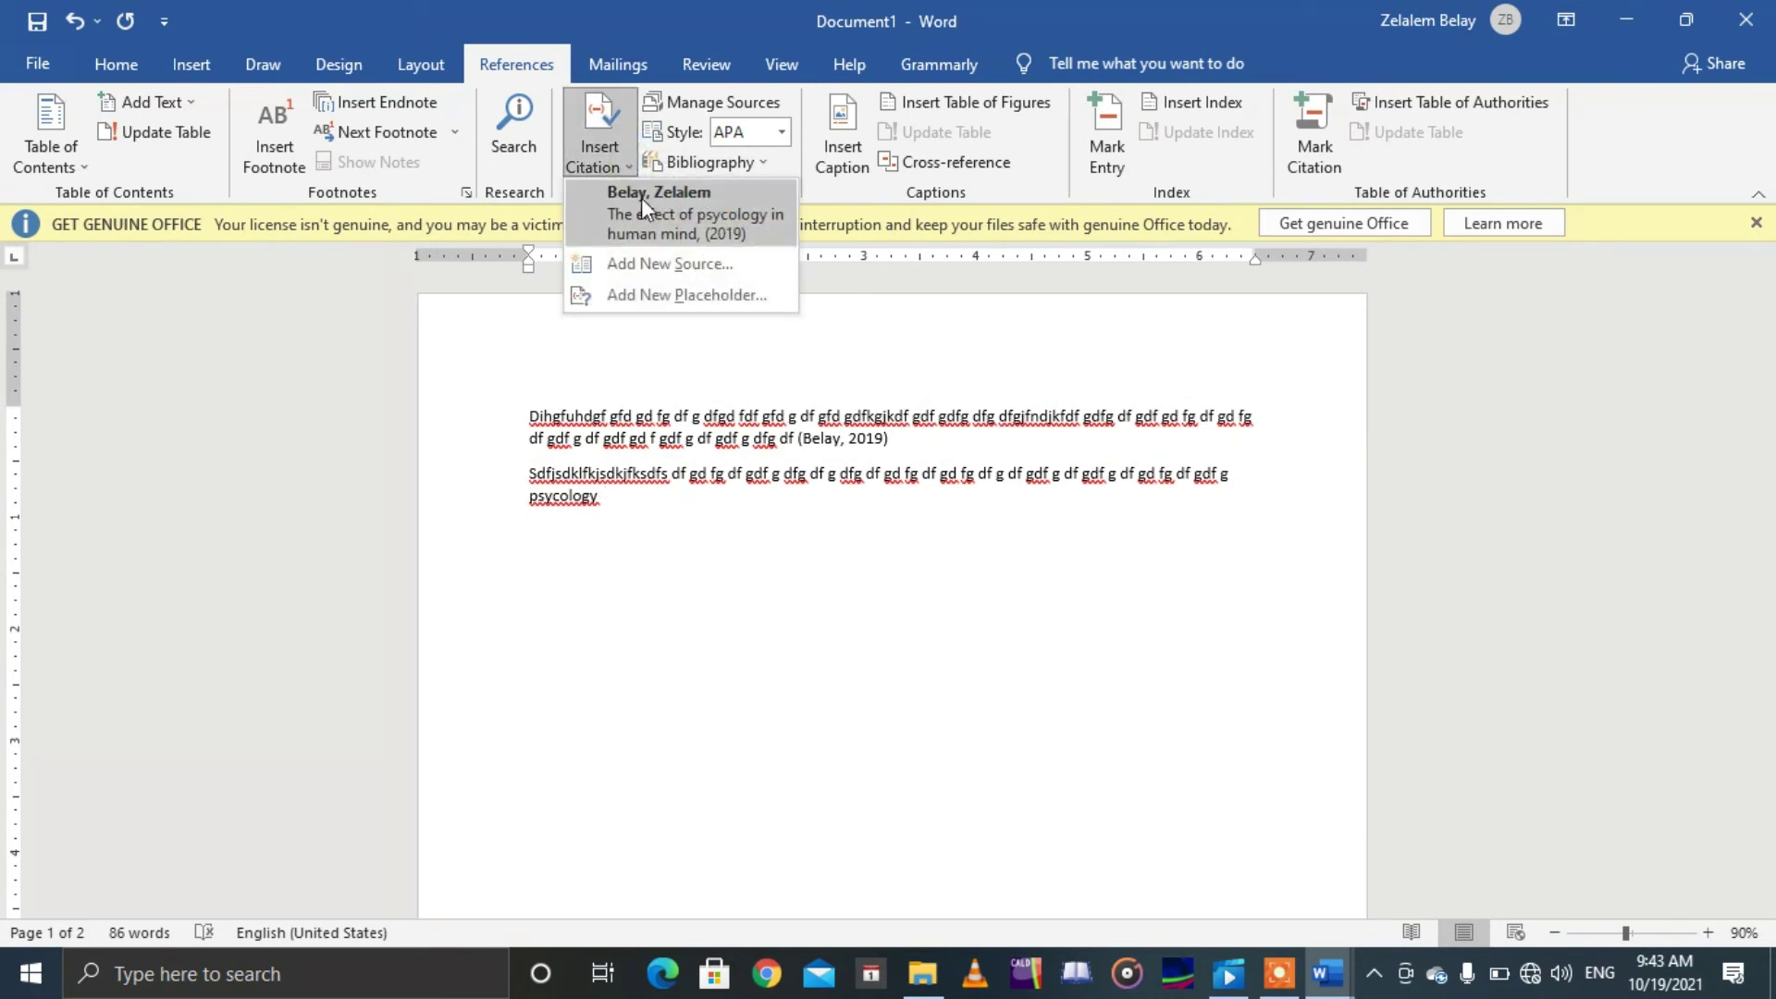
pyautogui.click(695, 265)
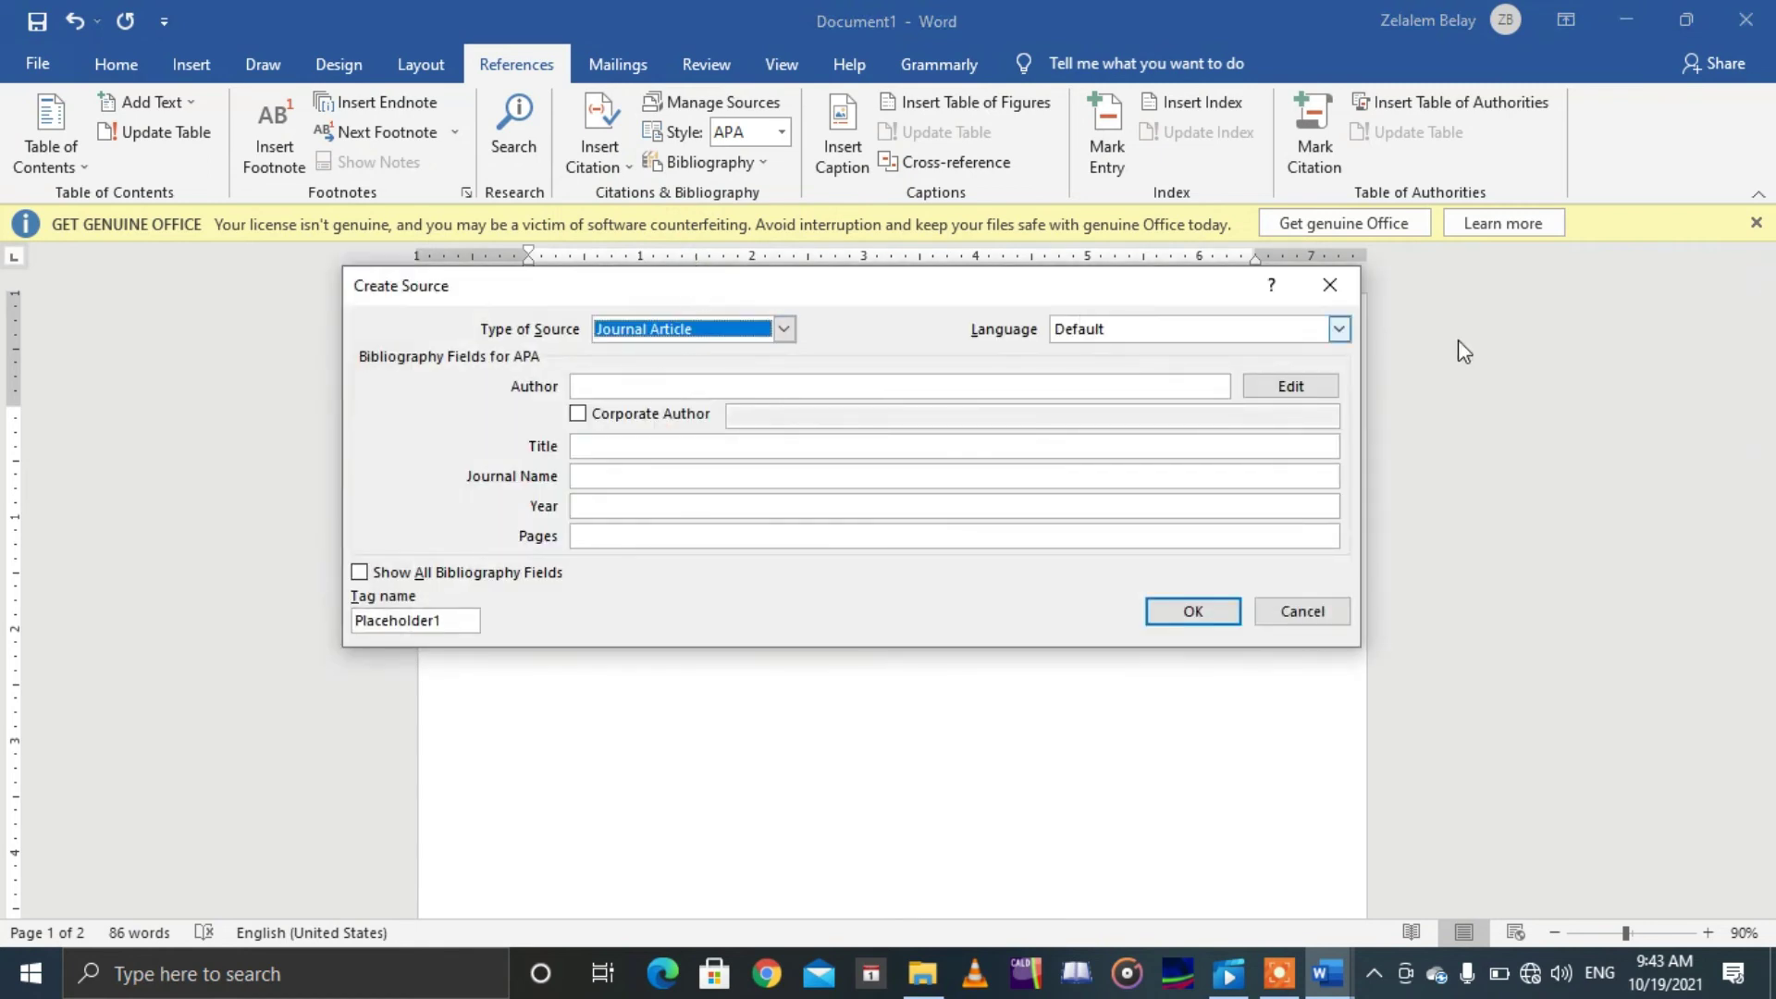
# Step: Add the source's author last and first name in the author editor
pyautogui.click(1272, 388)
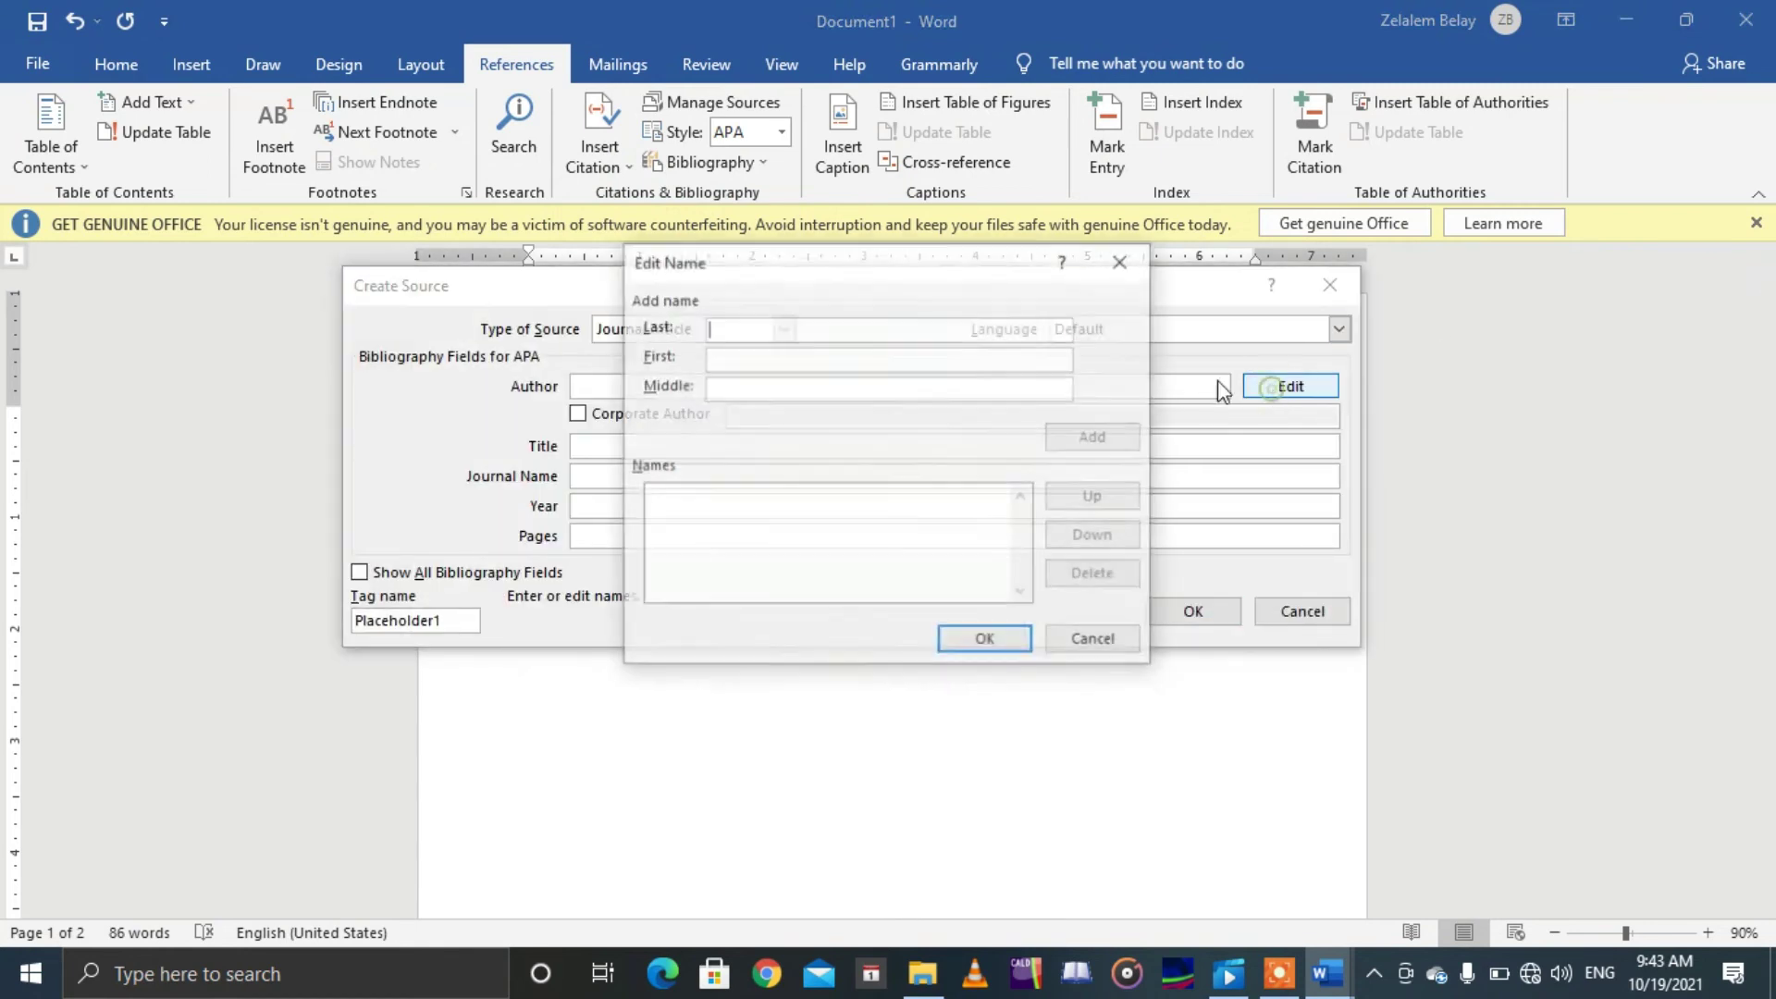
pyautogui.write('Abebe')
pyautogui.click(736, 356)
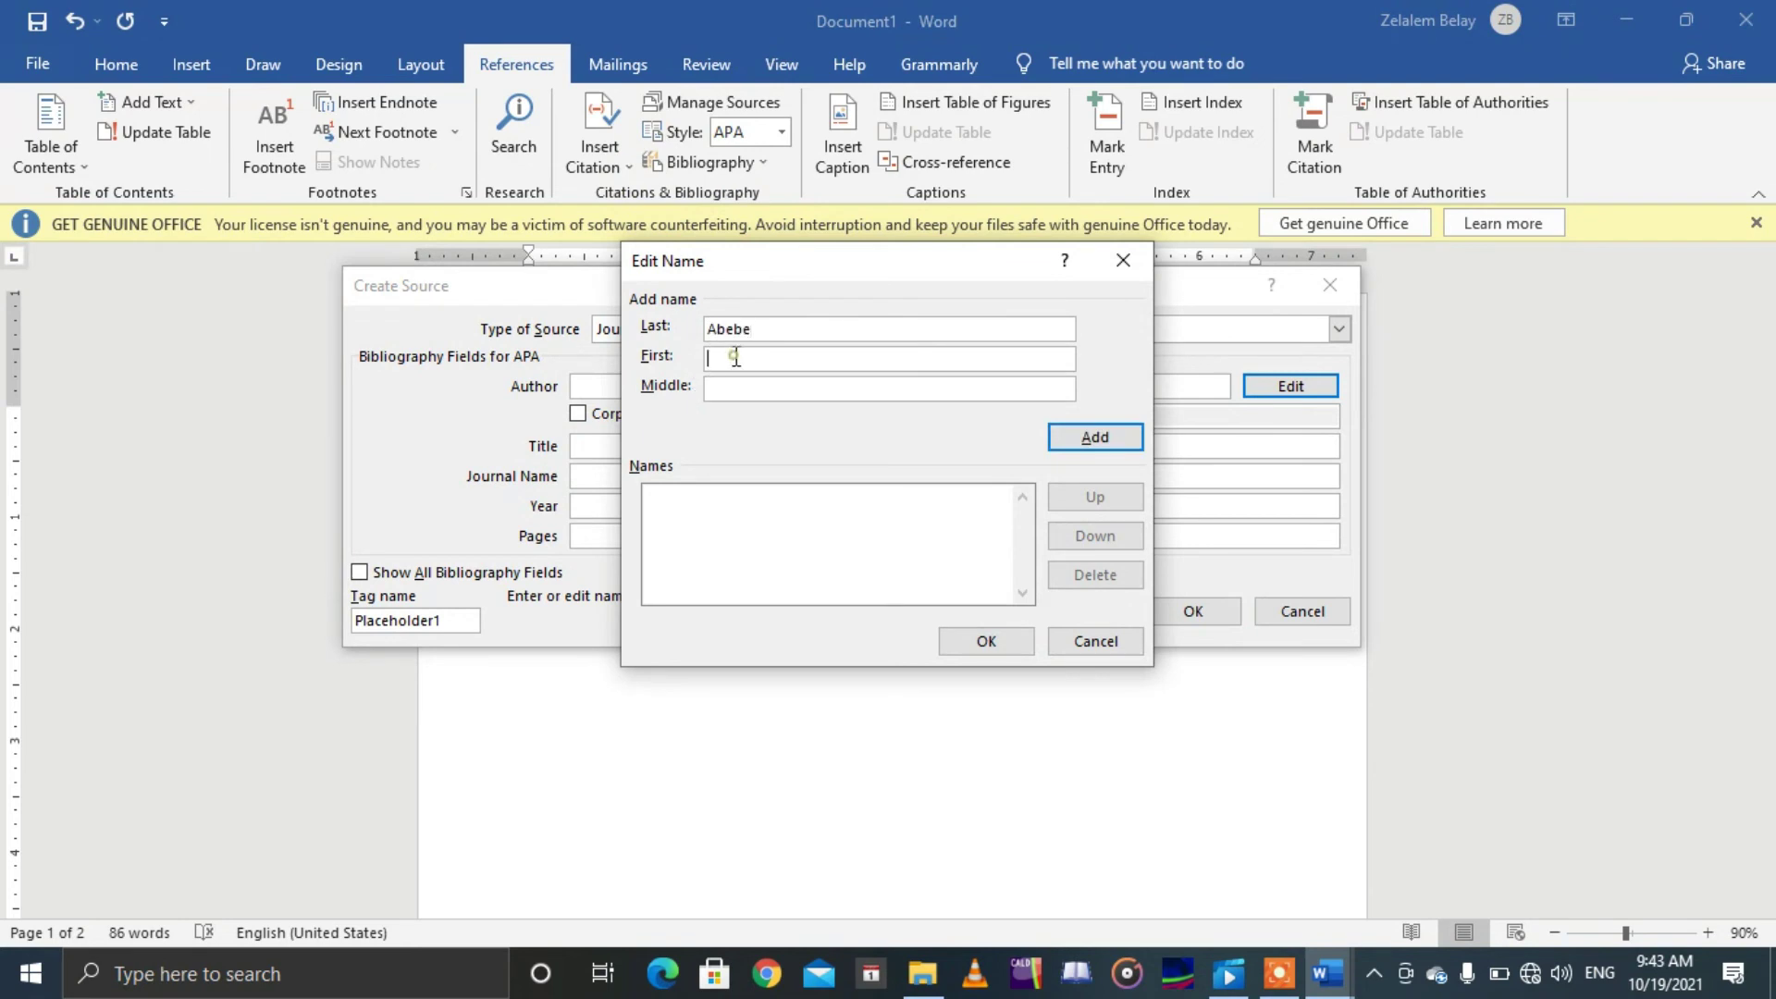
pyautogui.write('Kebede')
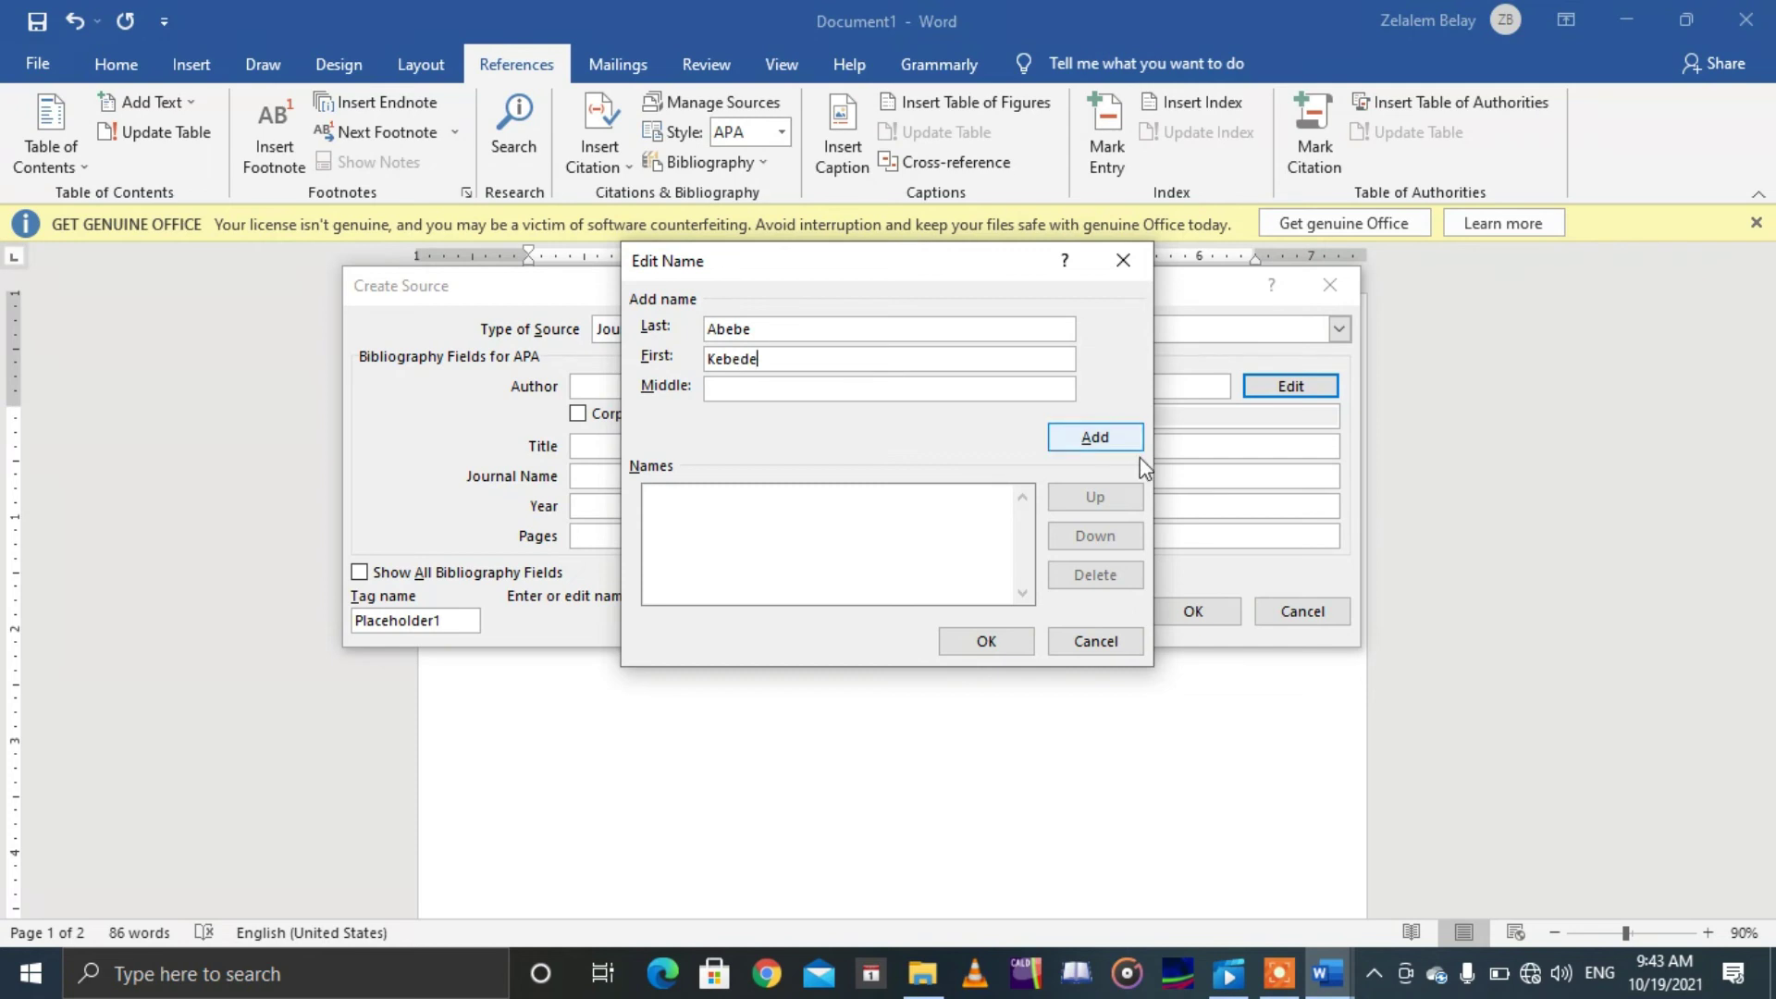
pyautogui.click(1122, 447)
pyautogui.click(986, 642)
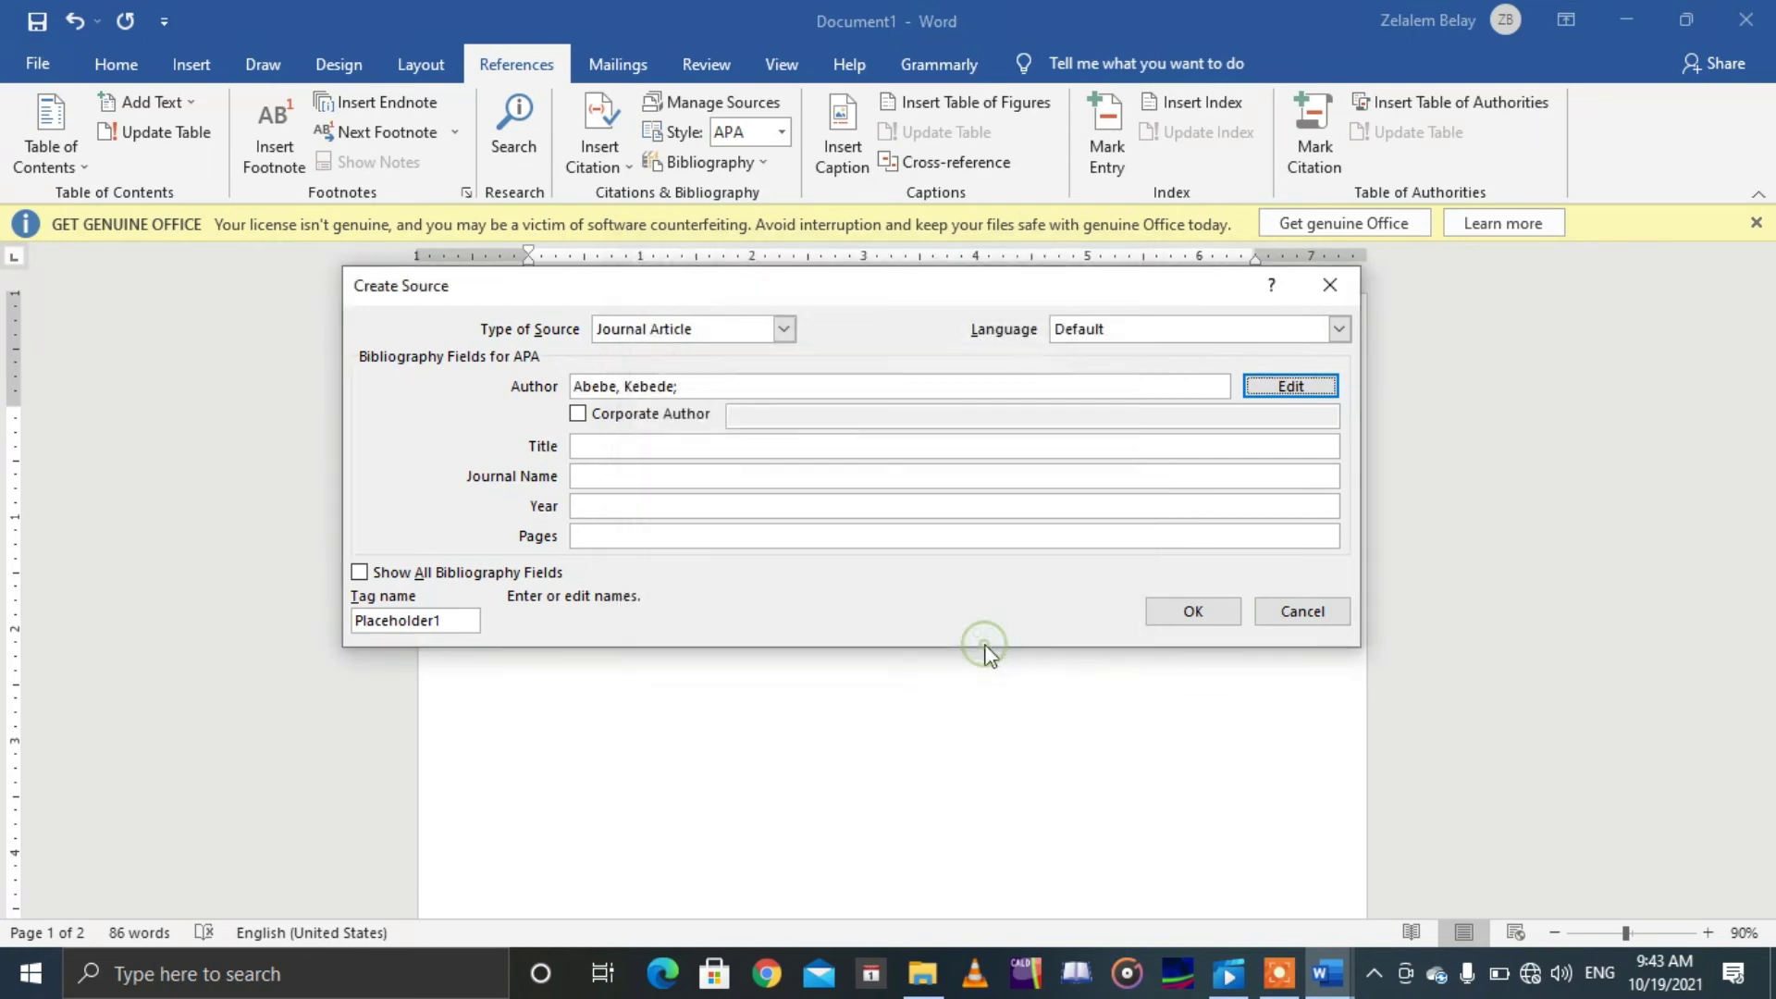
# Step: Enter title 'Supply chain management process', journal 'Supply chain management', year 2015, and insert the citation
pyautogui.click(595, 448)
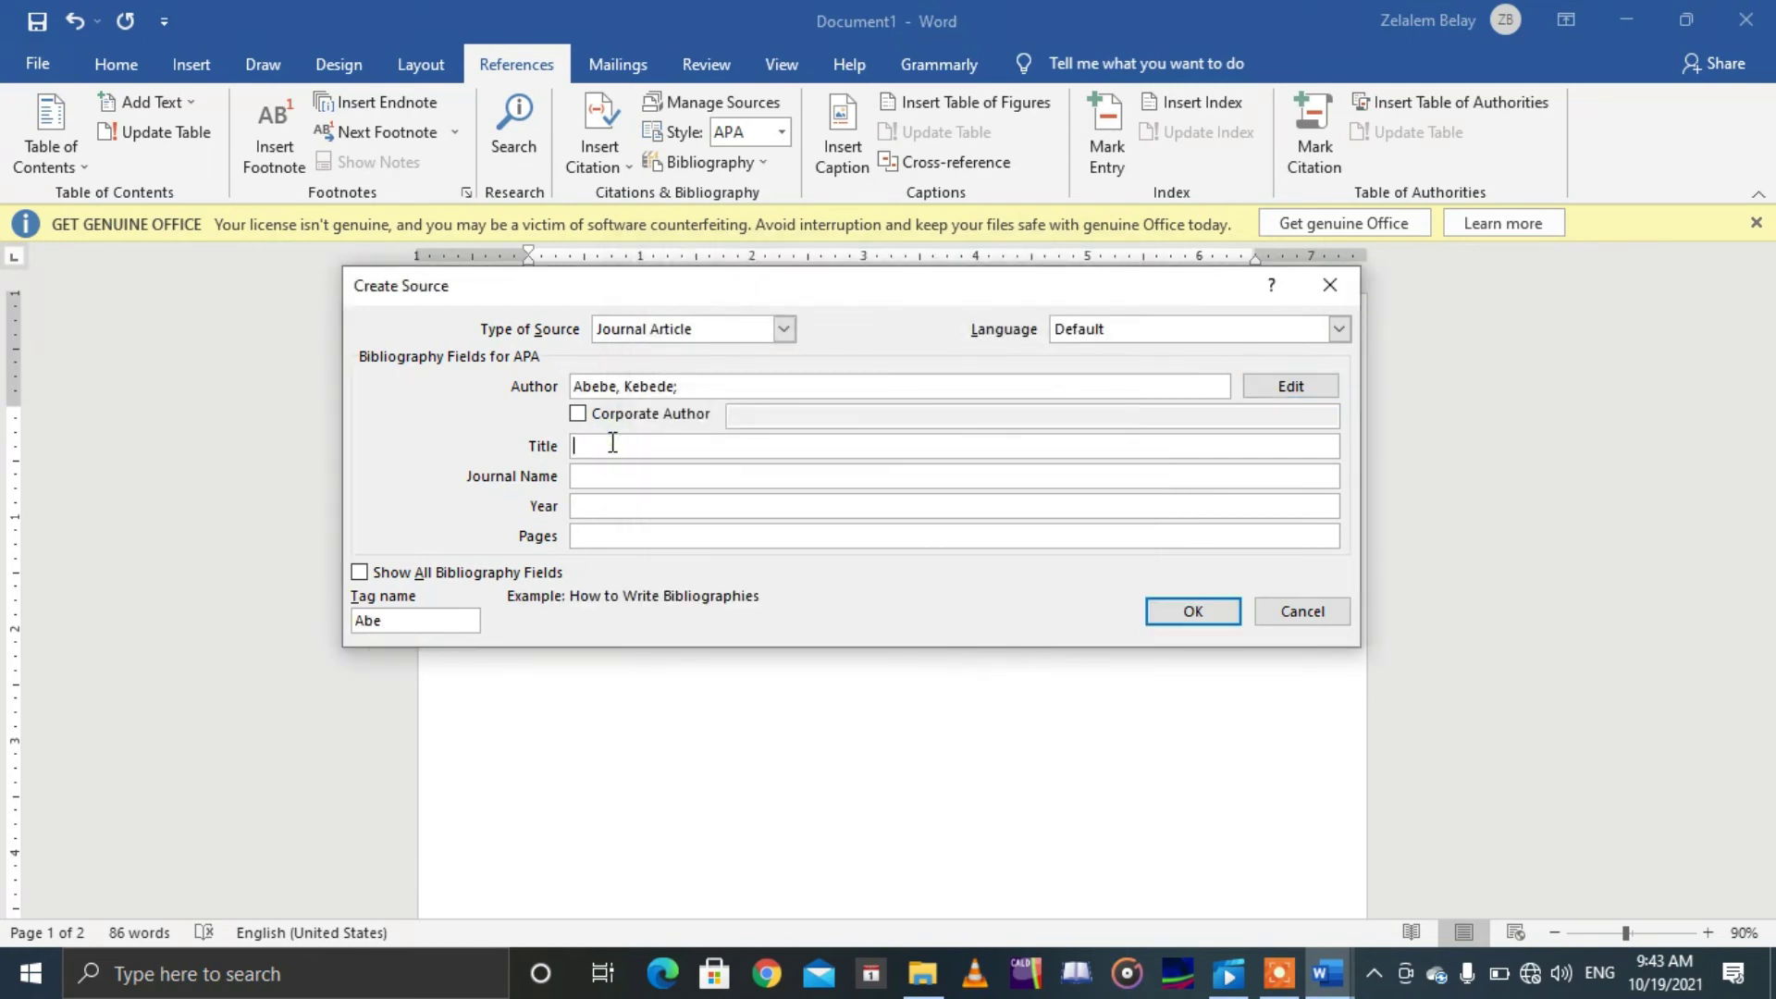
pyautogui.write('Supply chain management ')
pyautogui.write('process')
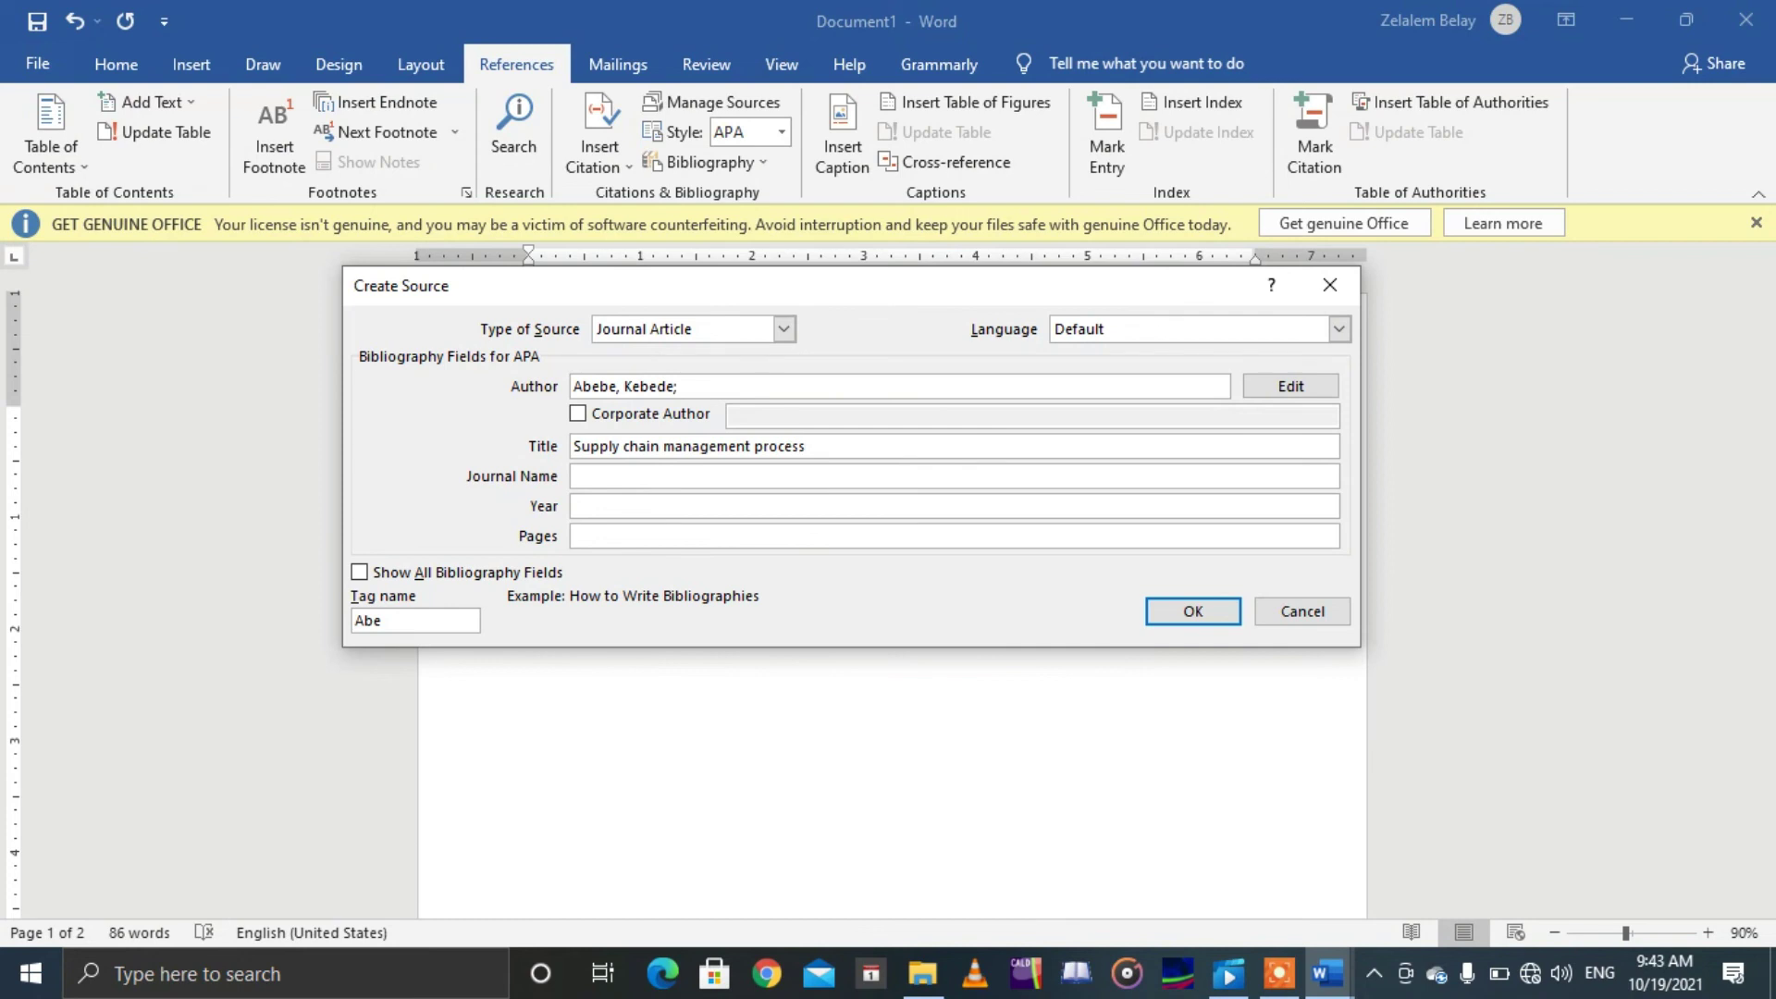
pyautogui.click(667, 476)
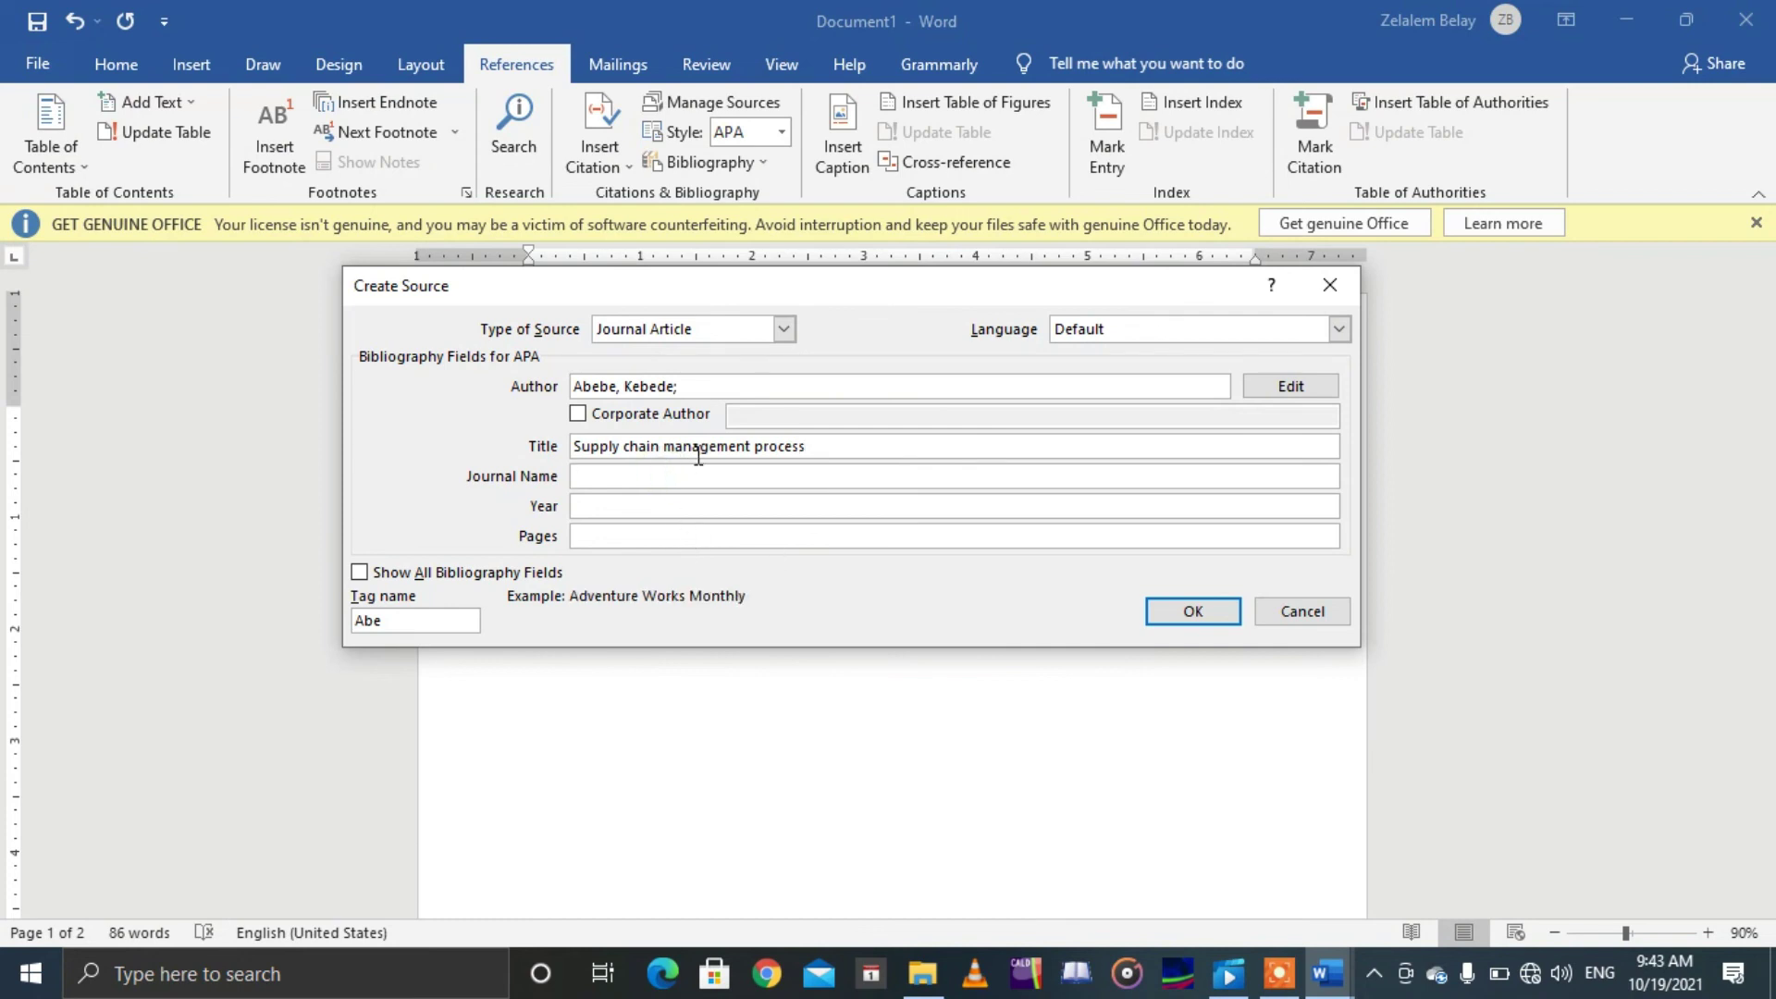
pyautogui.moveTo(754, 446); pyautogui.dragTo(558, 451)
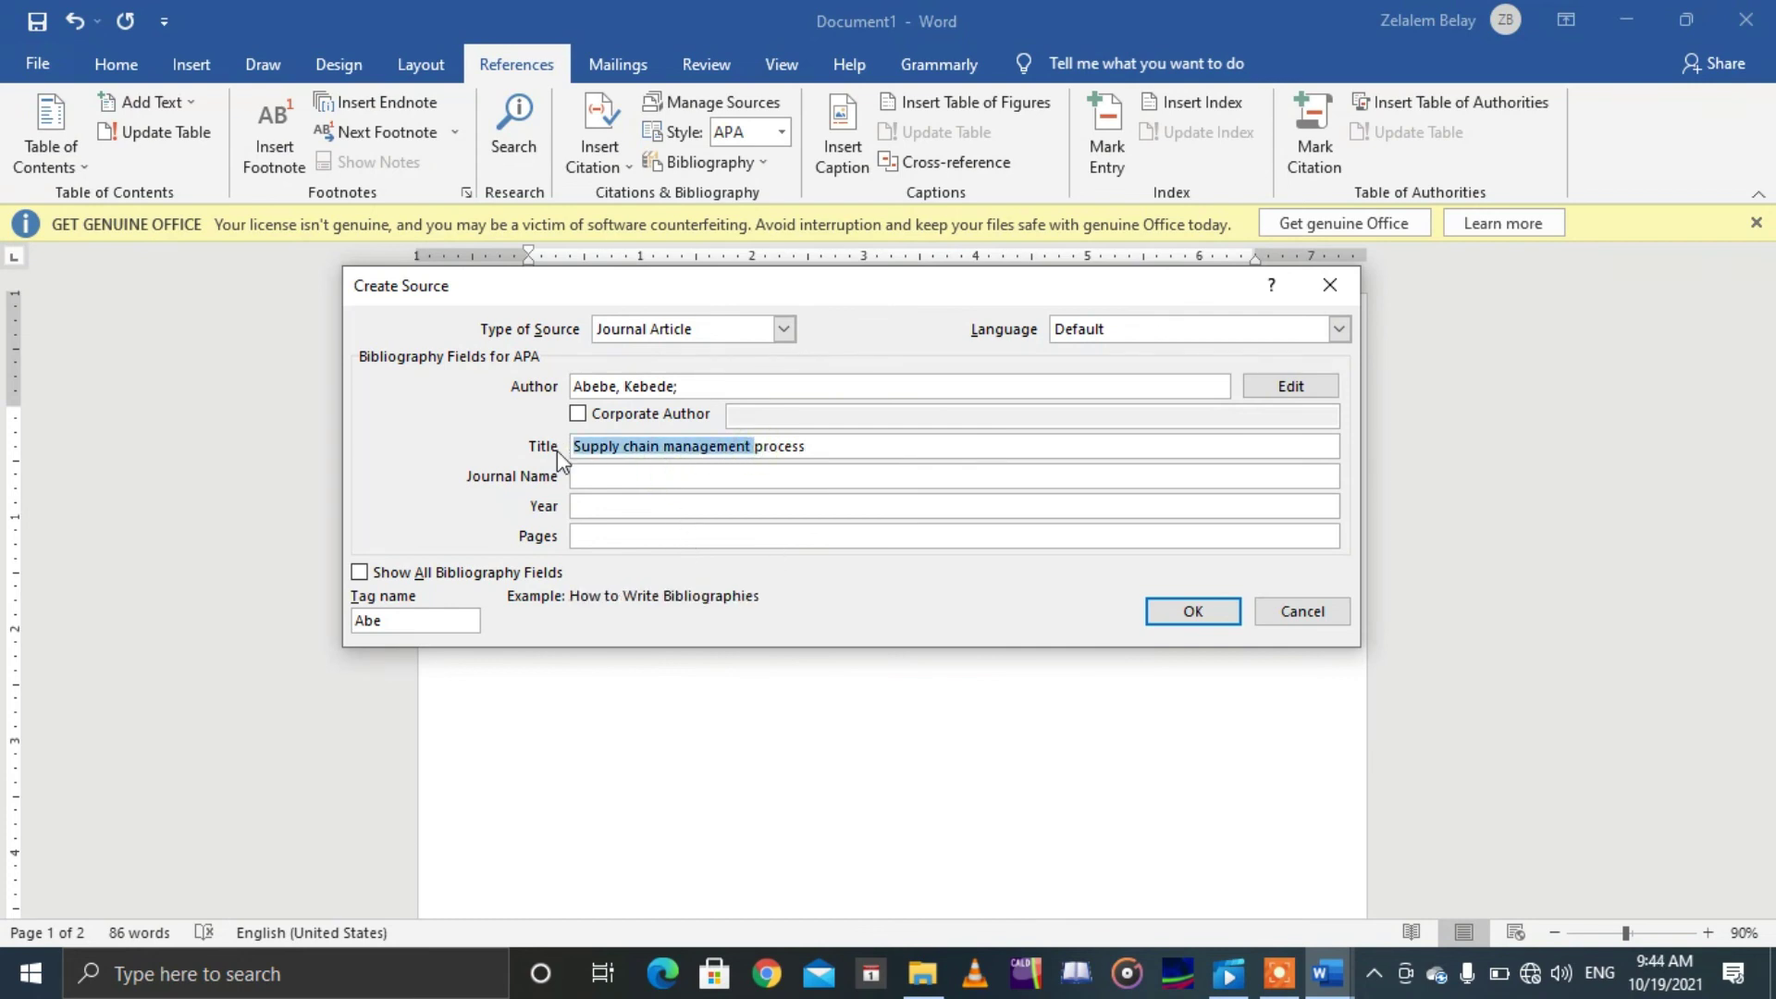
pyautogui.hotkey('ctrl', 'c')
pyautogui.click(587, 476)
pyautogui.hotkey('ctrl', 'v')
pyautogui.click(621, 506)
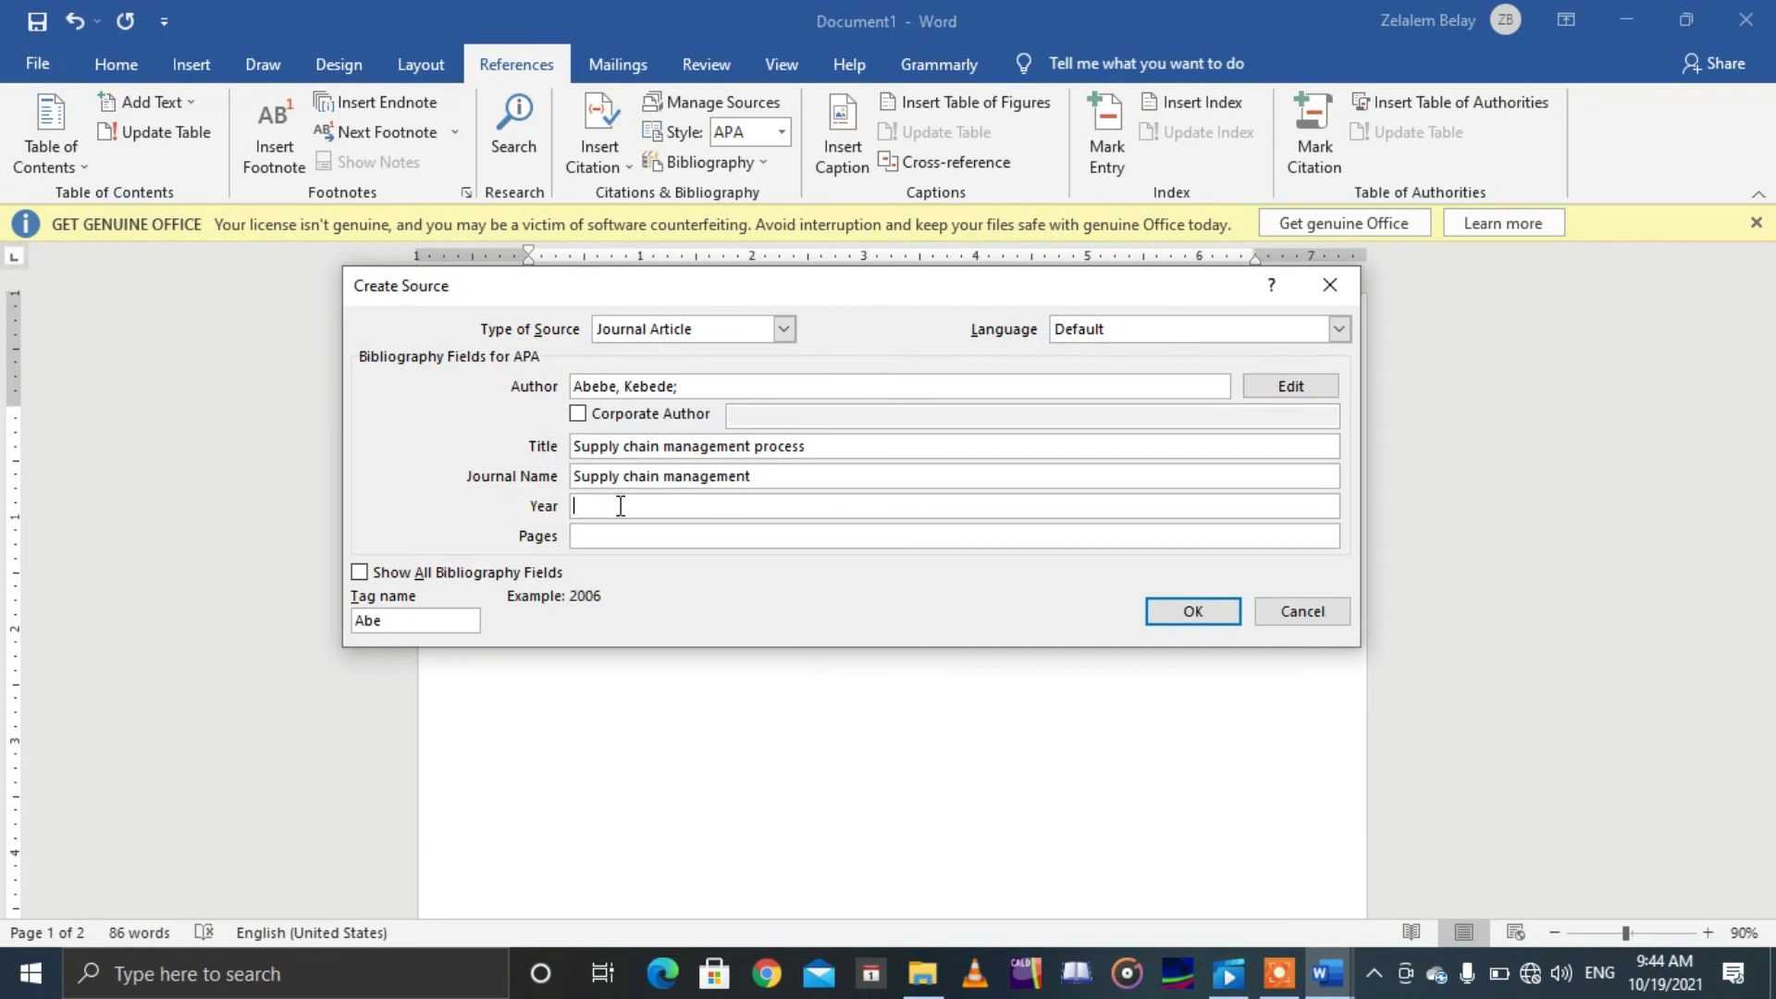
pyautogui.write('2015')
pyautogui.click(1197, 618)
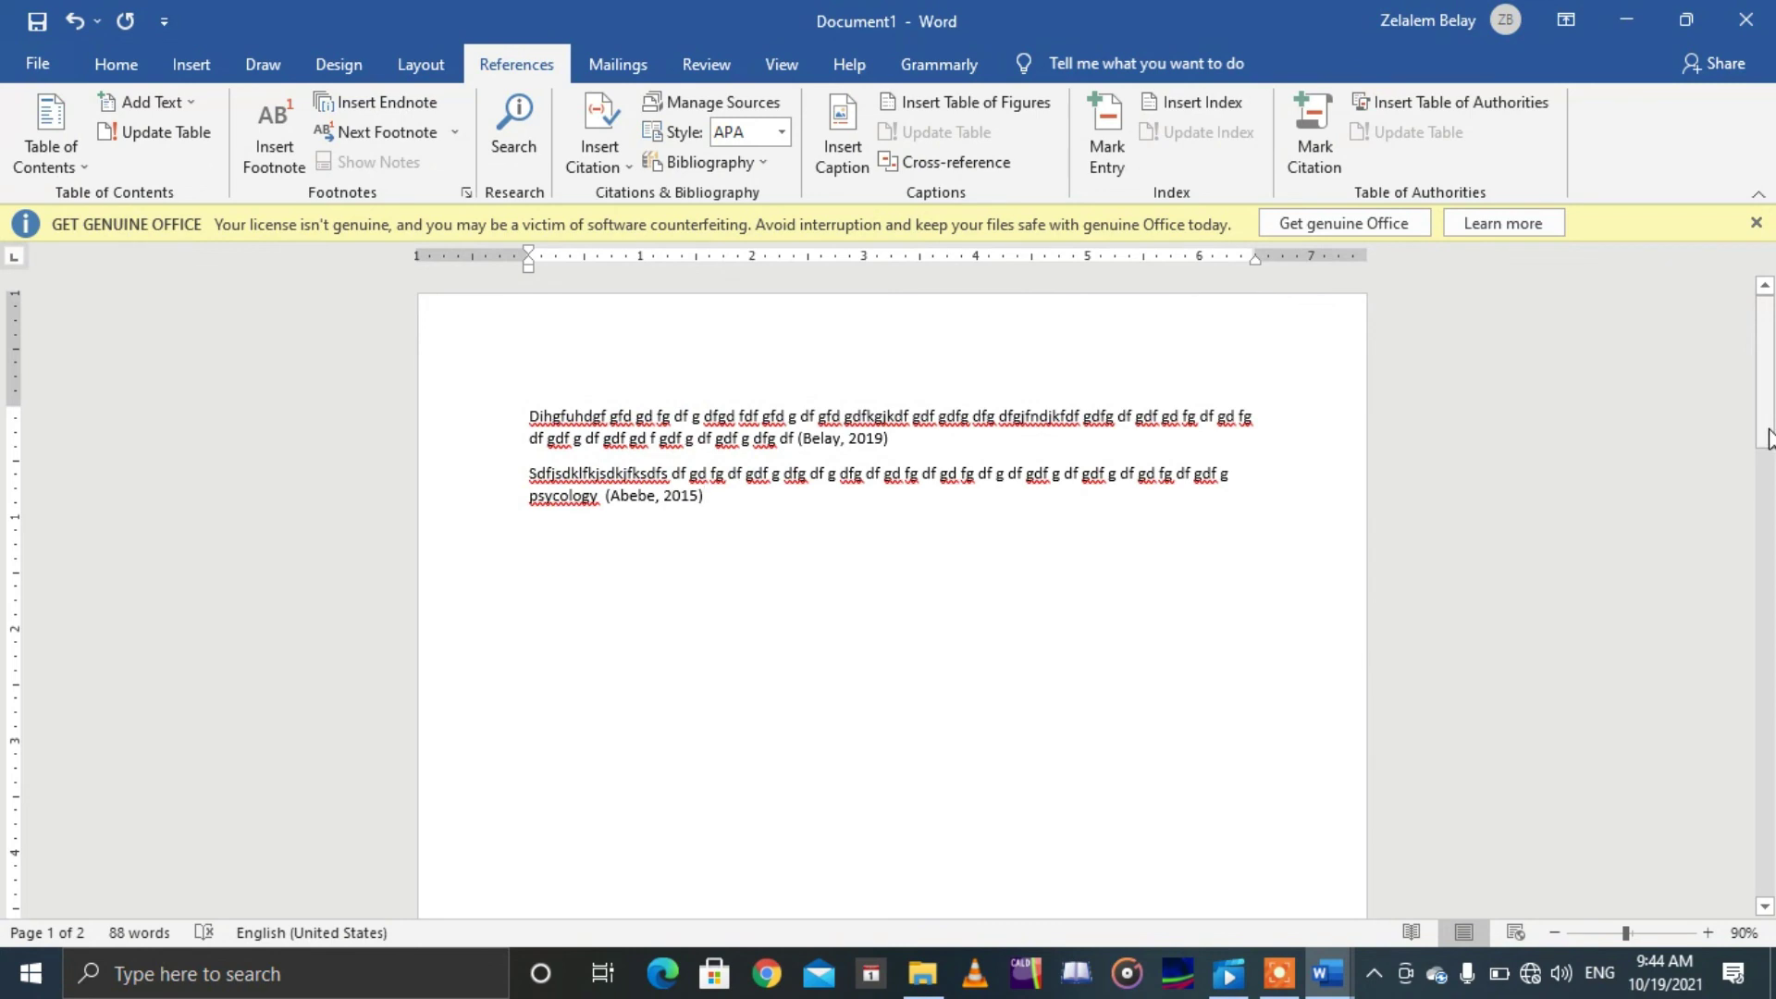
# Step: Refresh Document1's APA References to include the 2015 Supply chain management process entry, then switch to Document2
pyautogui.moveTo(1768, 425); pyautogui.dragTo(1770, 730)
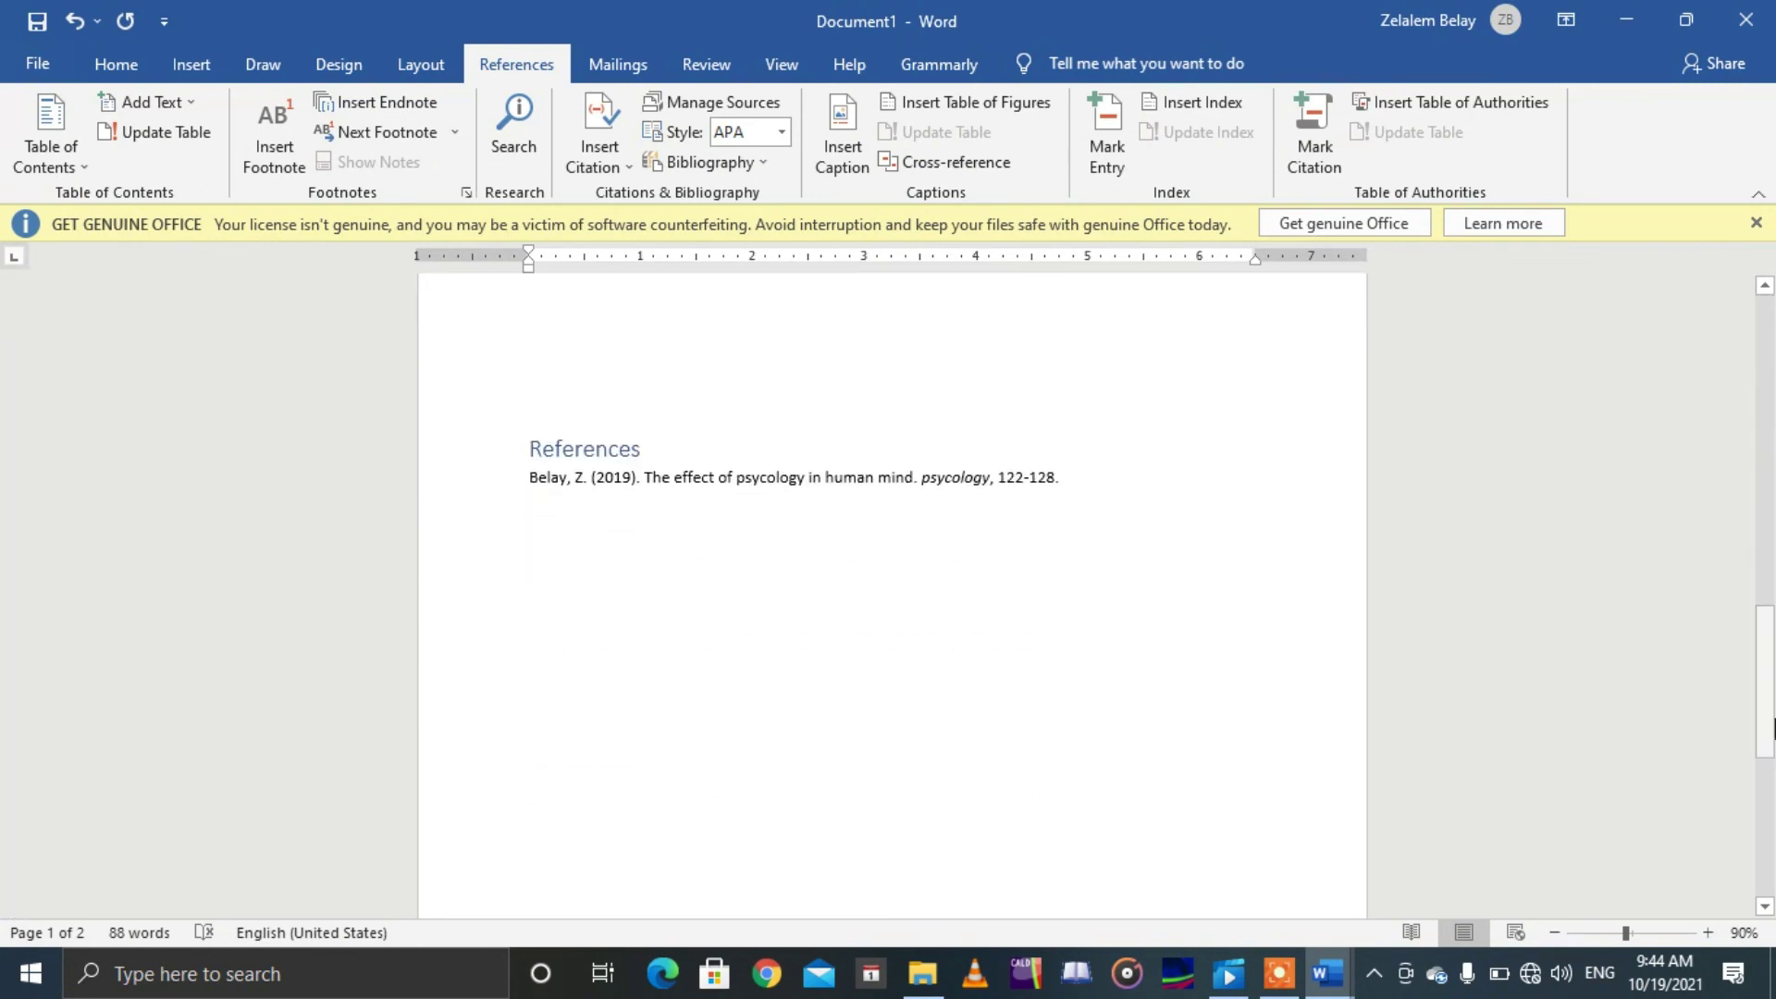
pyautogui.click(806, 504)
pyautogui.click(671, 412)
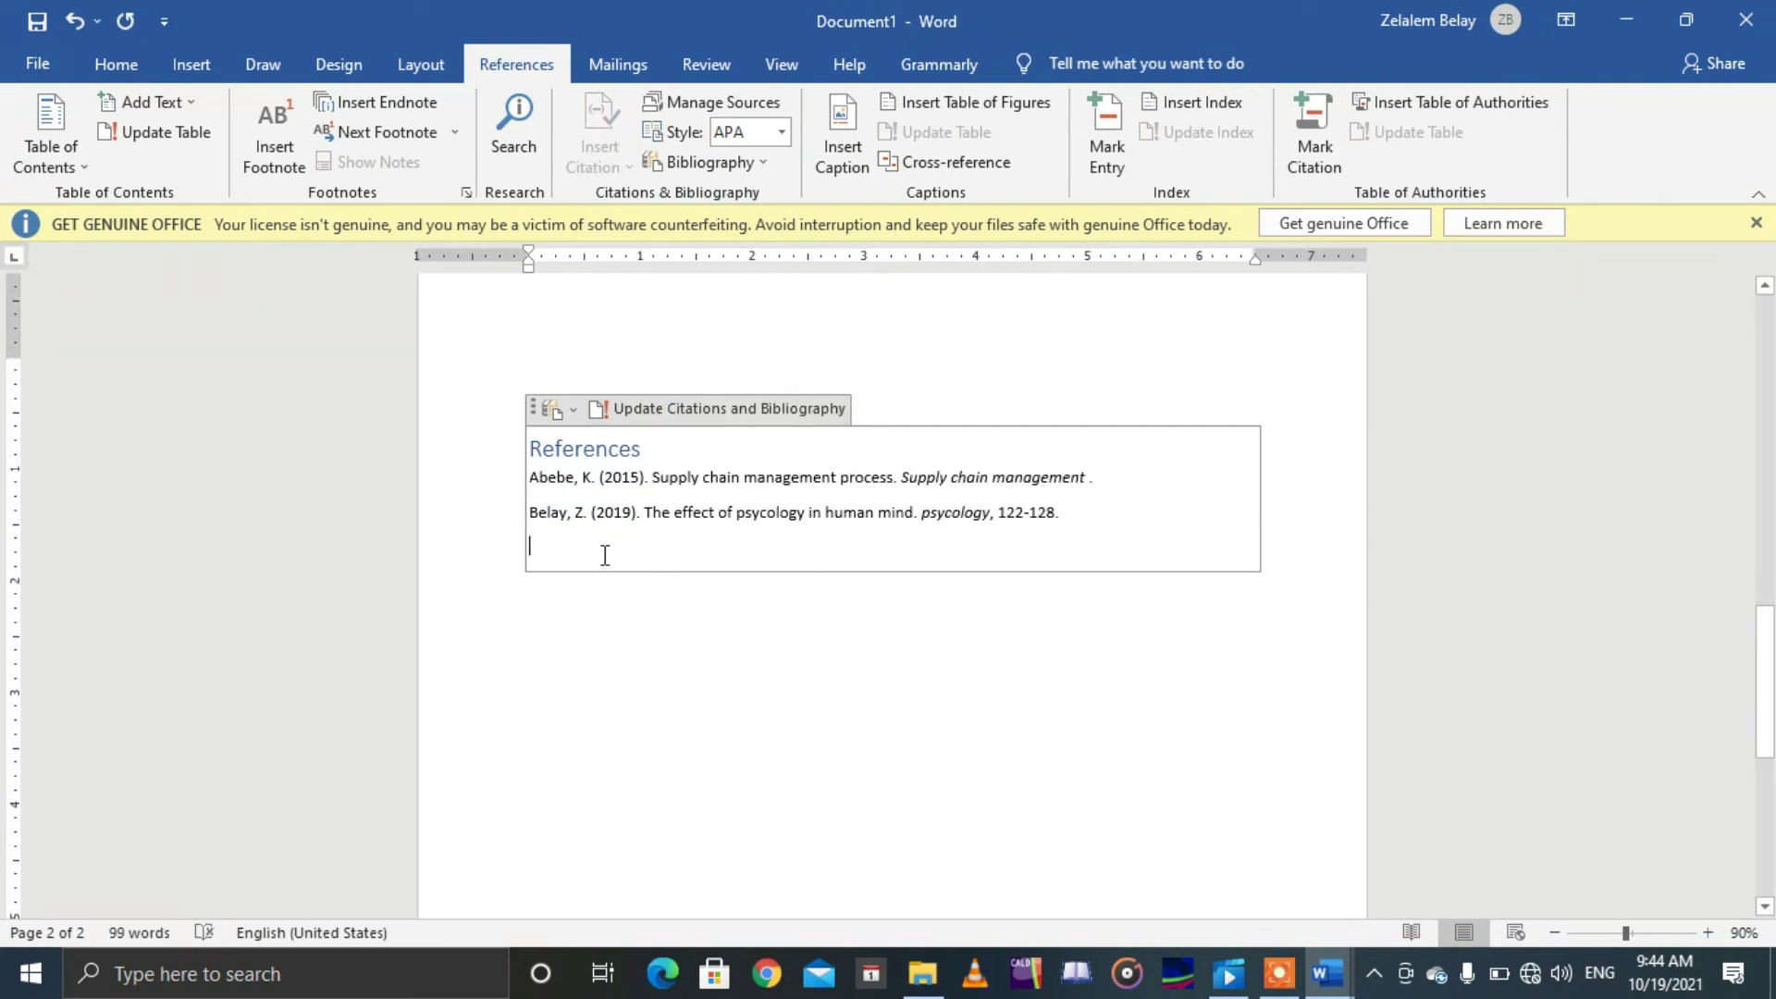
pyautogui.hotkey('ctrl', 'z')
pyautogui.click(569, 507)
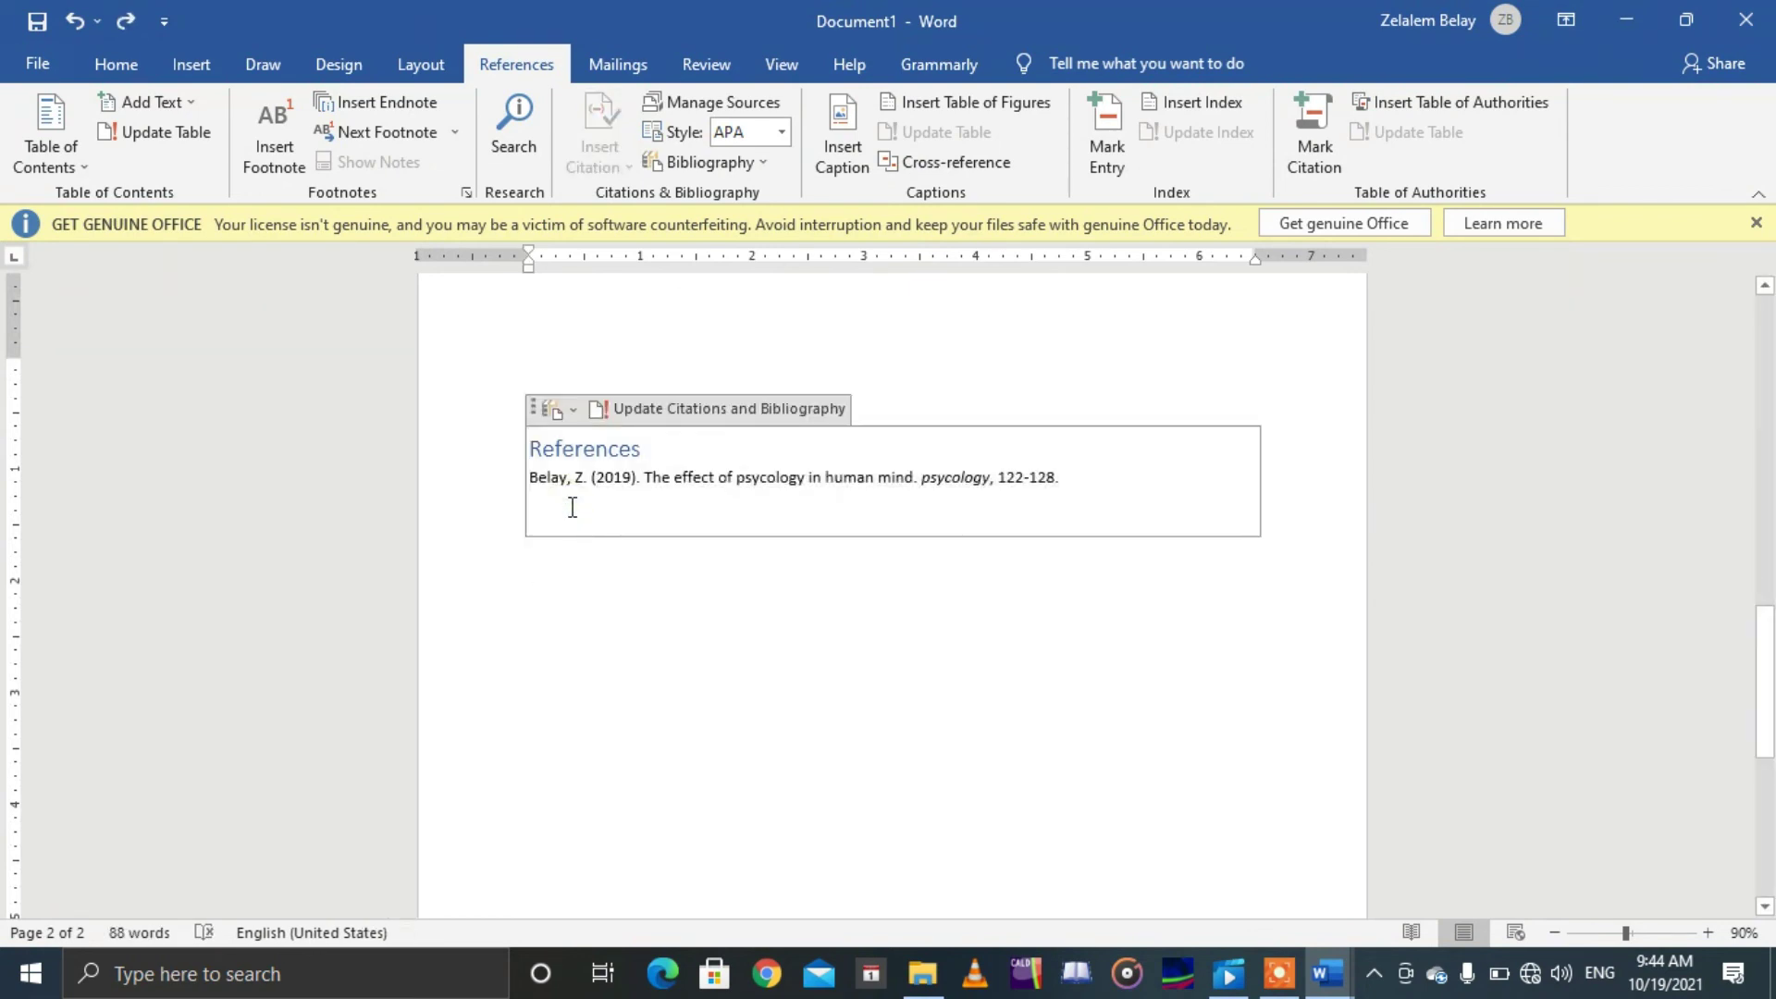
pyautogui.click(758, 410)
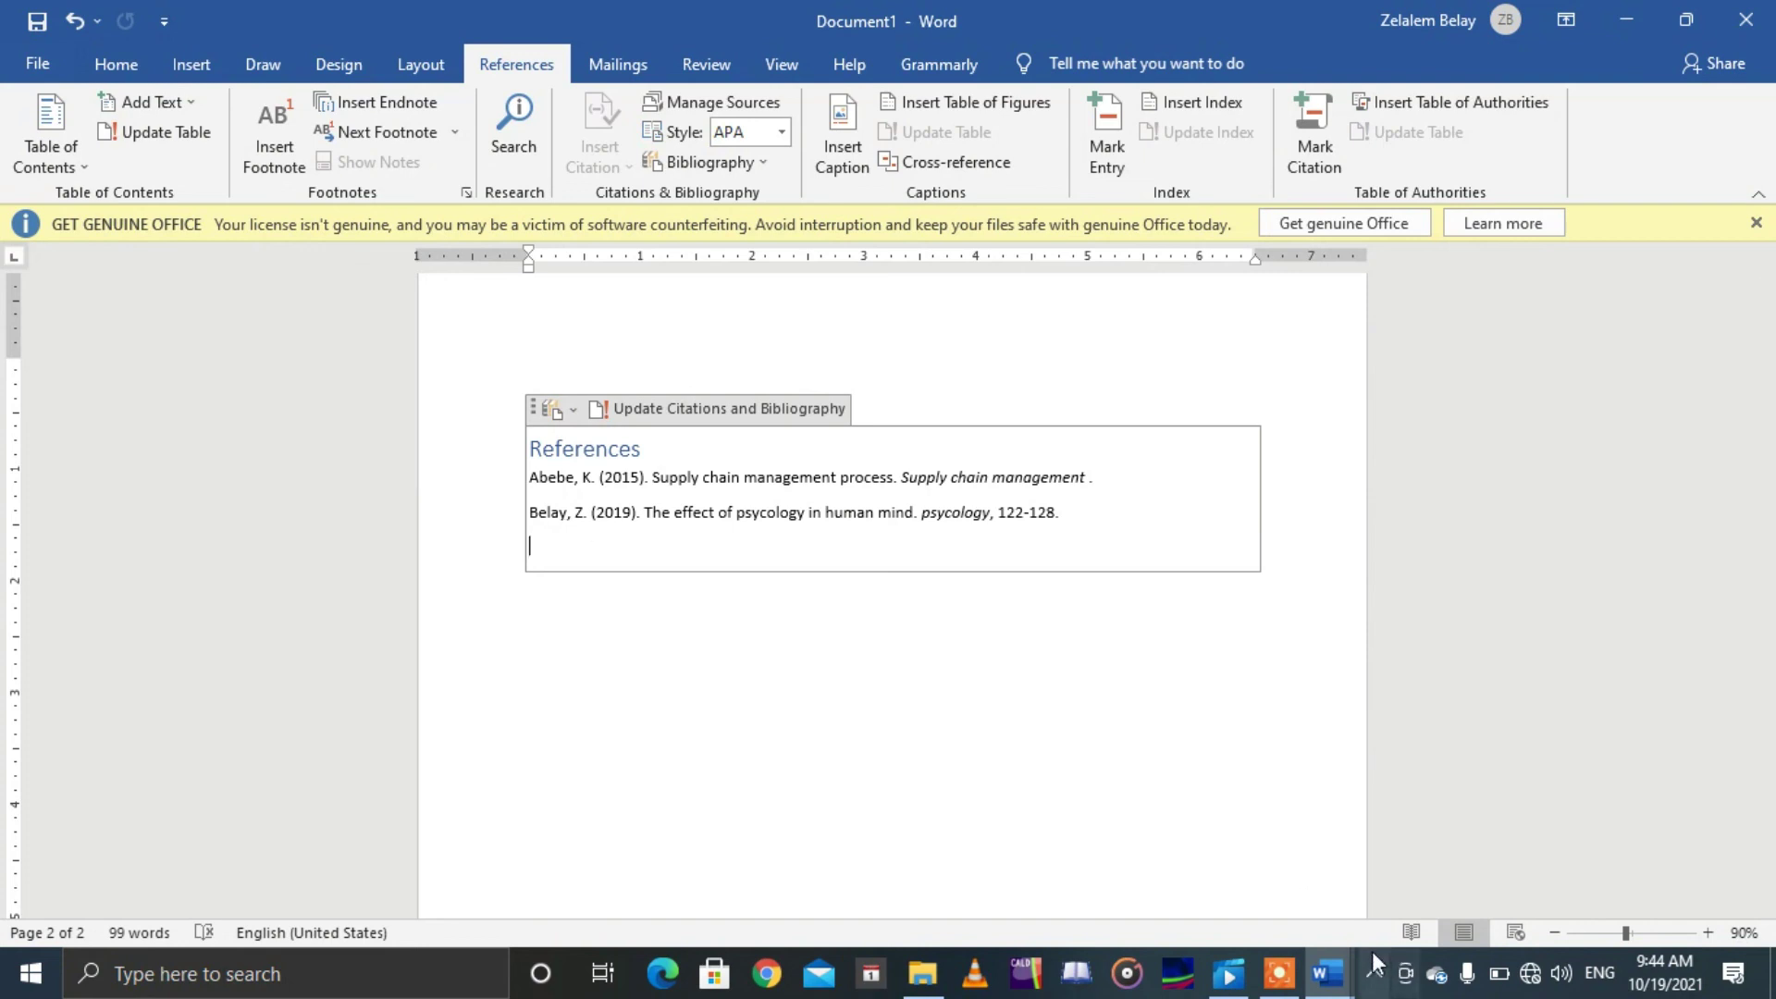
pyautogui.click(1325, 971)
pyautogui.click(1527, 883)
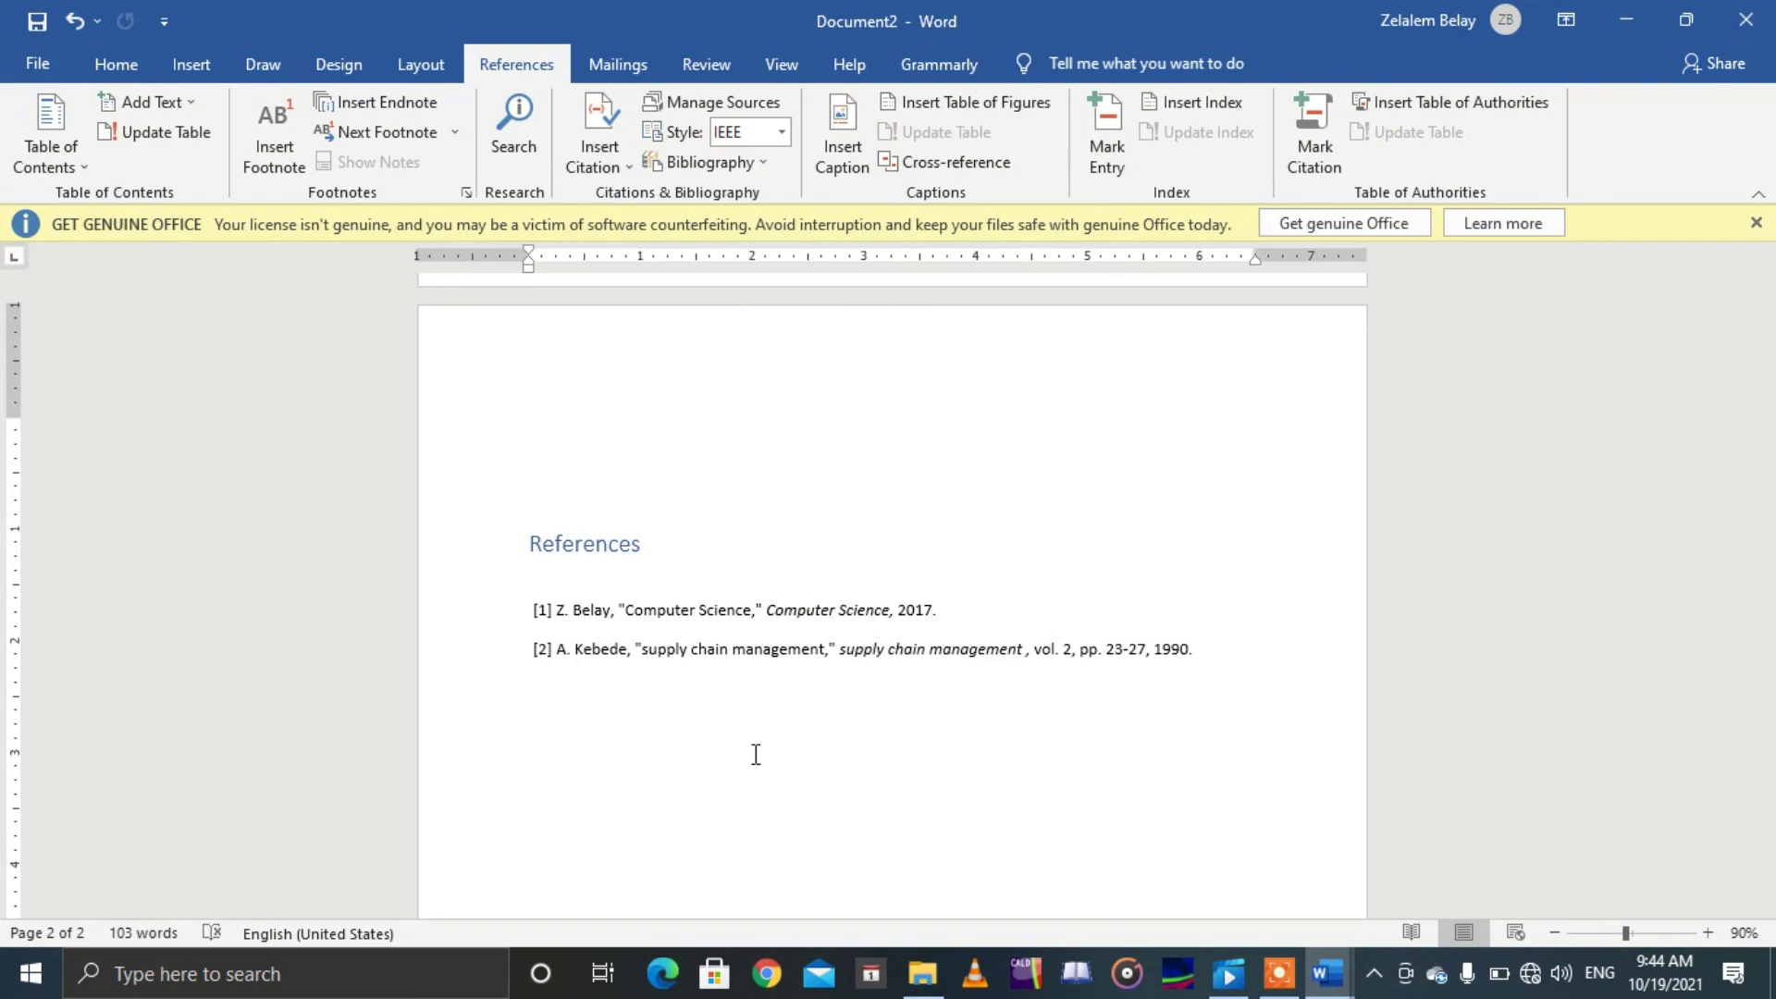
# Step: Switch back to Document1, showing its APA References with the 2015 and 2019 entries
pyautogui.click(1347, 995)
pyautogui.moveTo(1324, 973)
pyautogui.click(1190, 942)
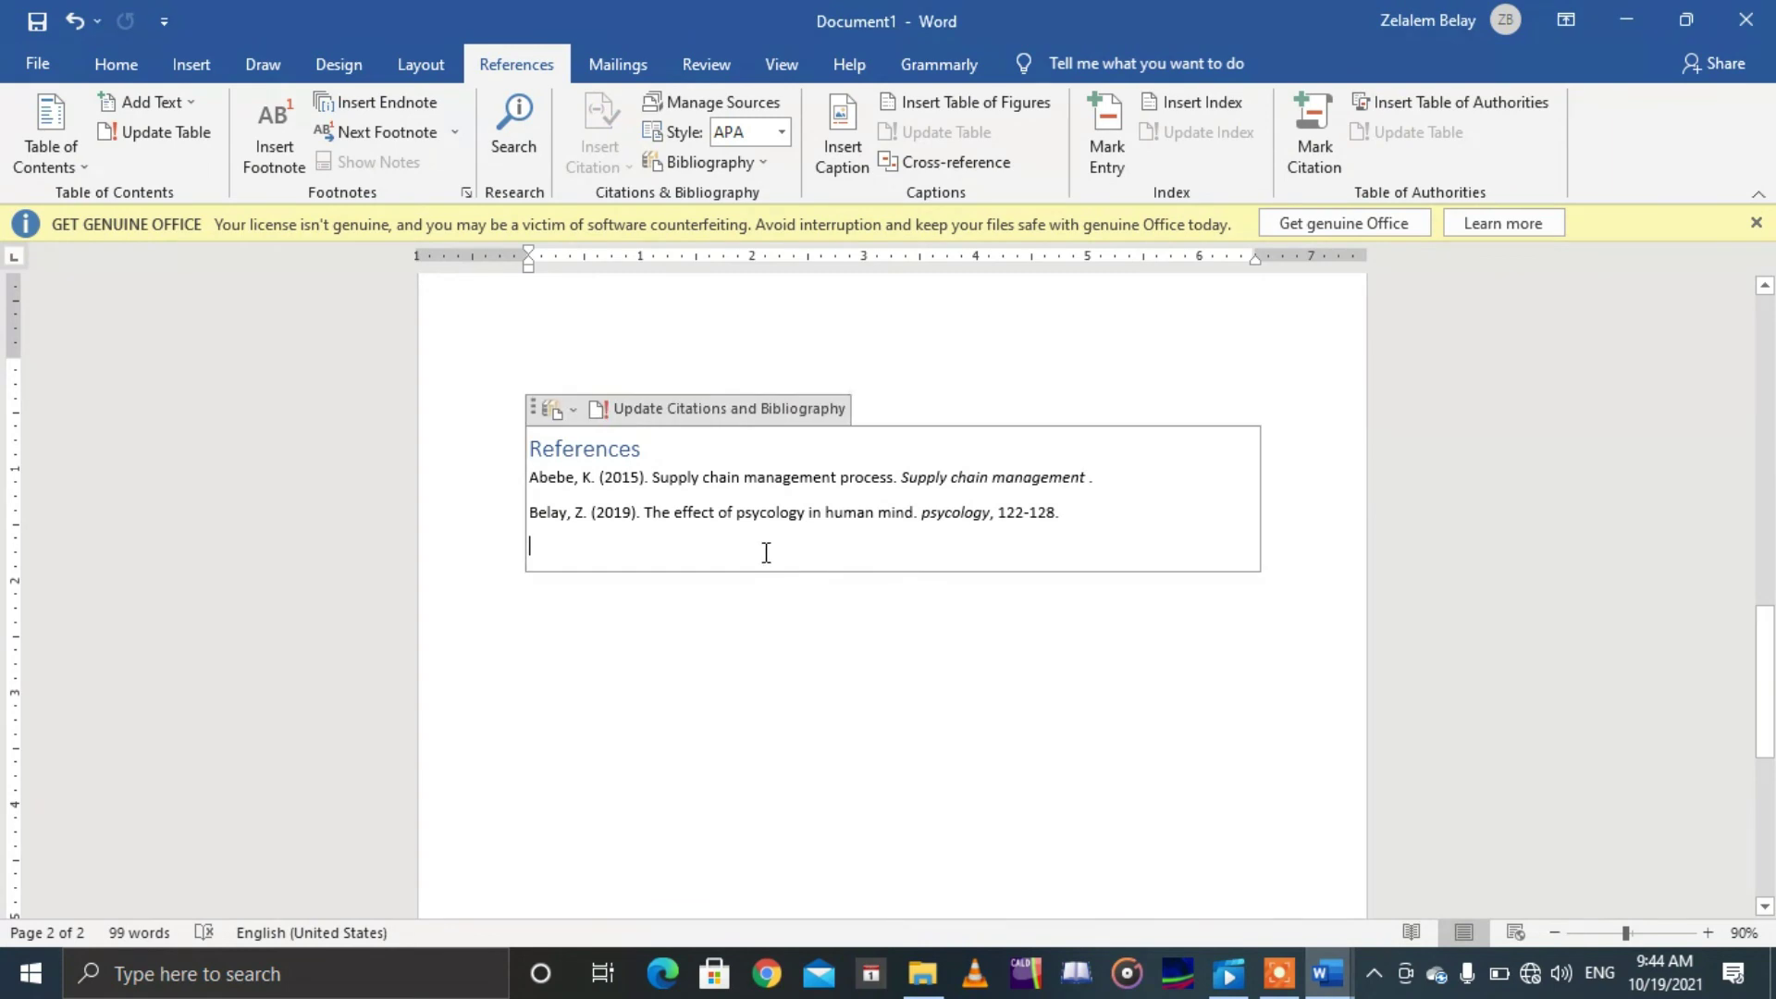